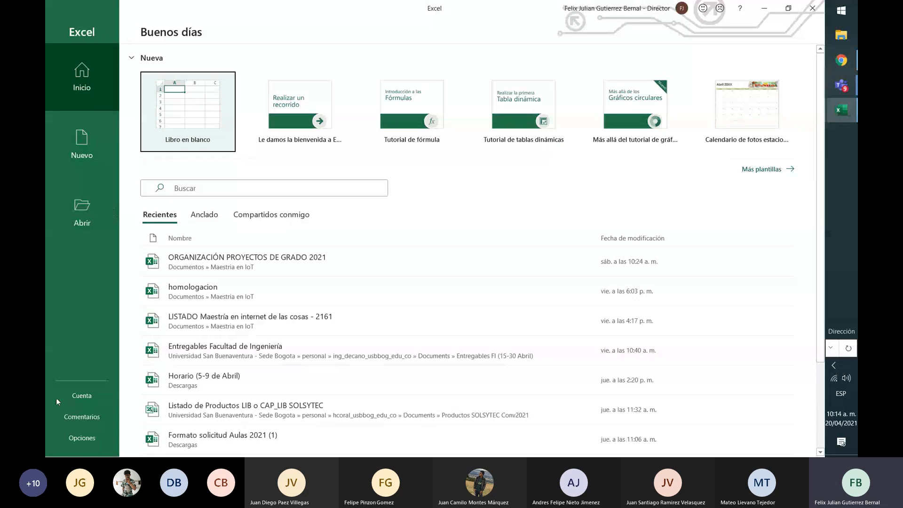
# Make sure the Programador tab is enabled in the ribbon customization options, apply them, and display the tab's commands
pyautogui.click(85, 438)
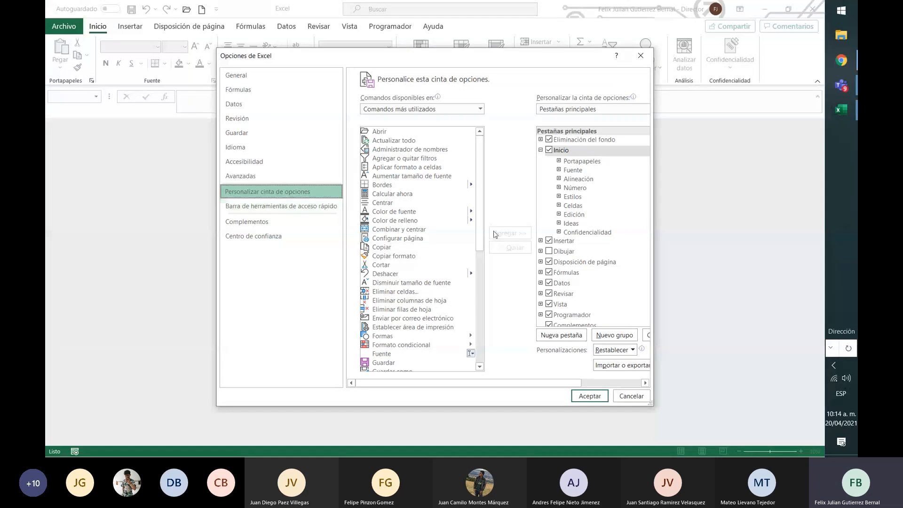
pyautogui.click(548, 314)
pyautogui.click(549, 315)
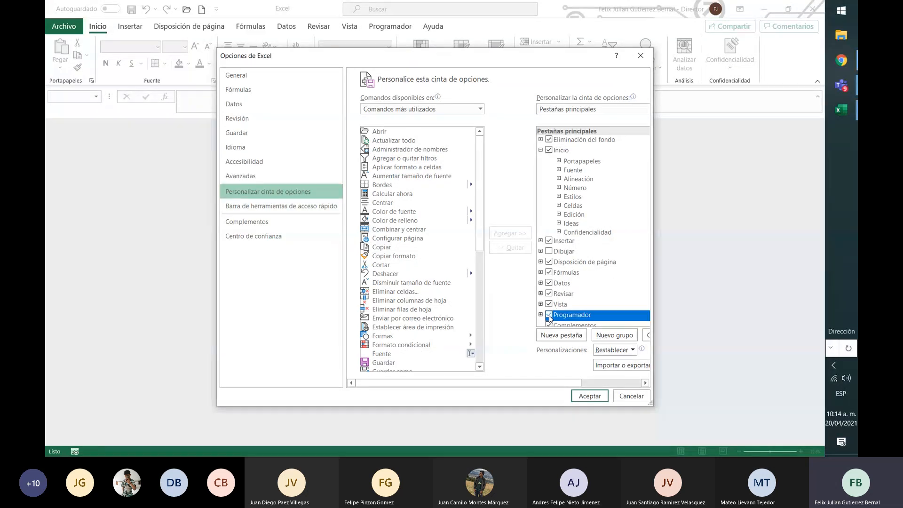
pyautogui.click(549, 315)
pyautogui.click(593, 397)
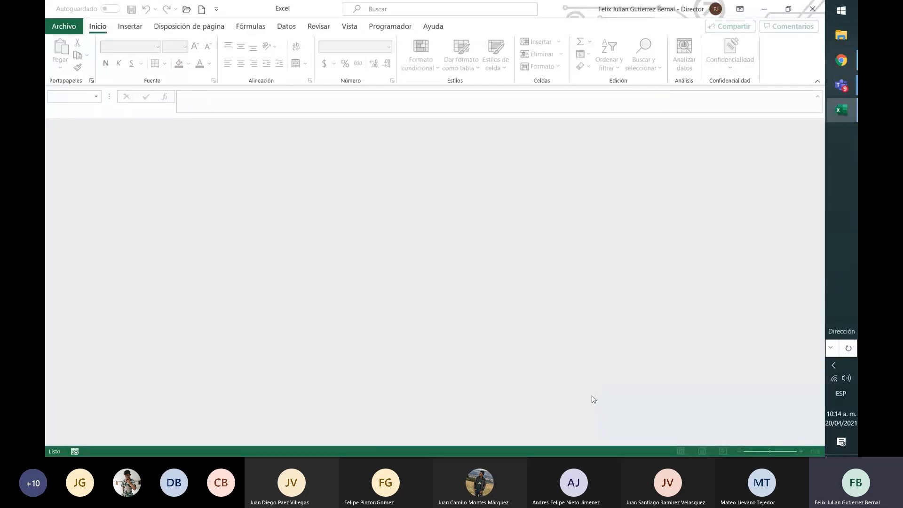
pyautogui.click(390, 27)
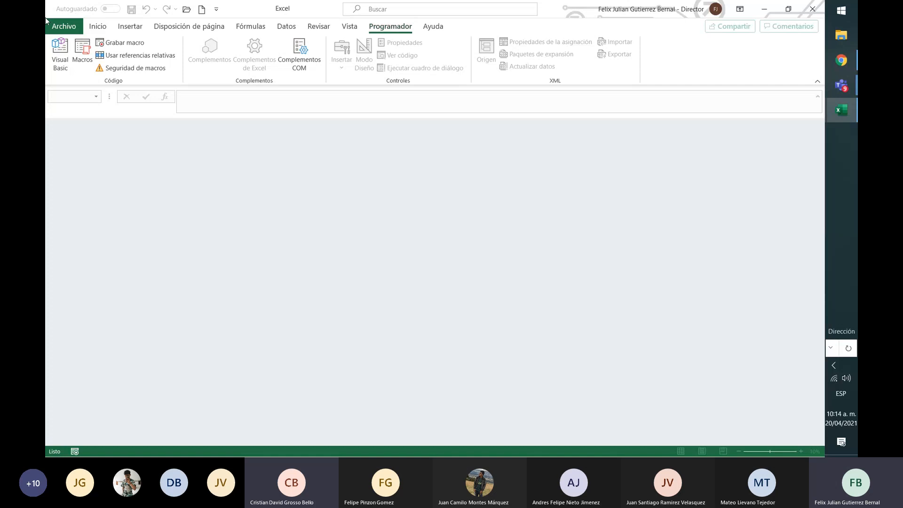
# Reopen the ribbon customization options and examine the commands in the Programador tab's Código group
pyautogui.click(64, 26)
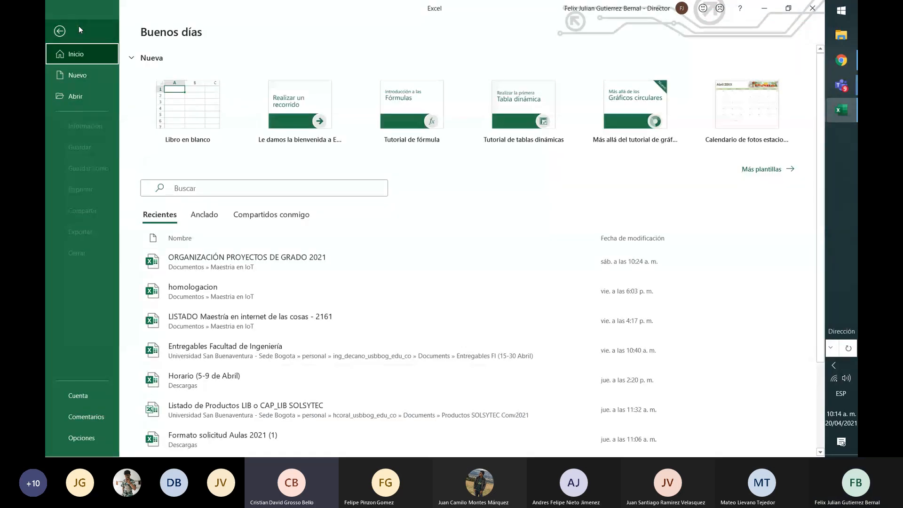
pyautogui.click(68, 27)
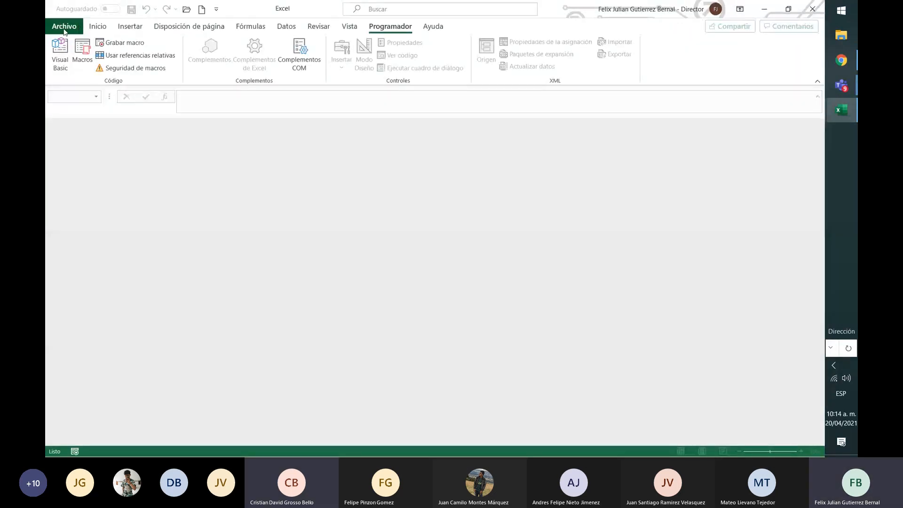
pyautogui.click(68, 27)
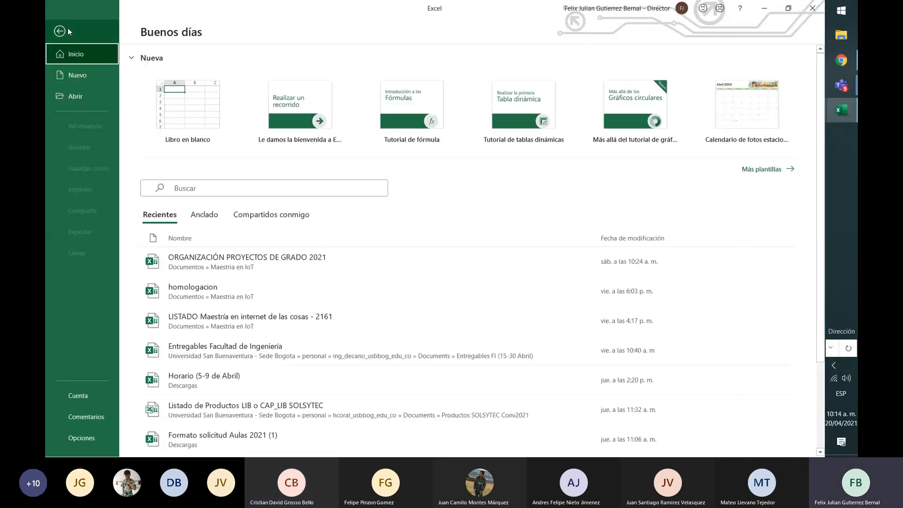
pyautogui.click(72, 439)
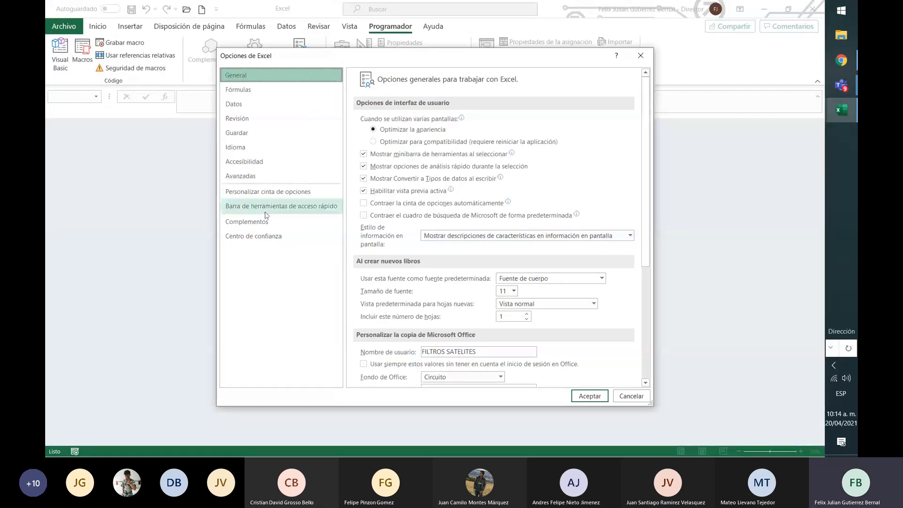
pyautogui.click(283, 196)
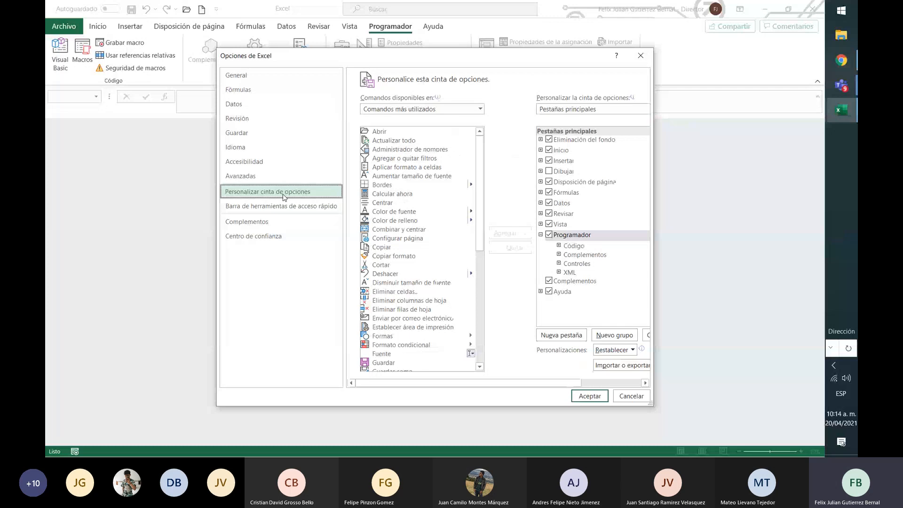
pyautogui.click(560, 245)
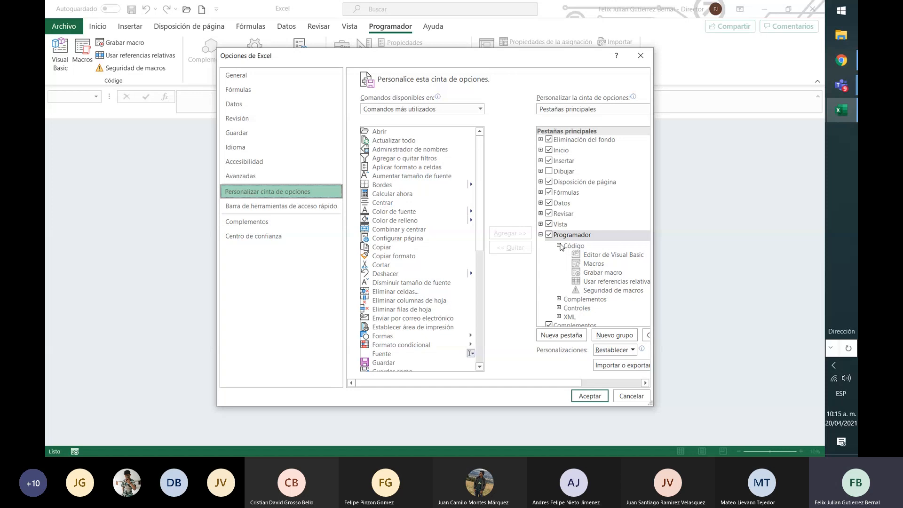
pyautogui.click(559, 245)
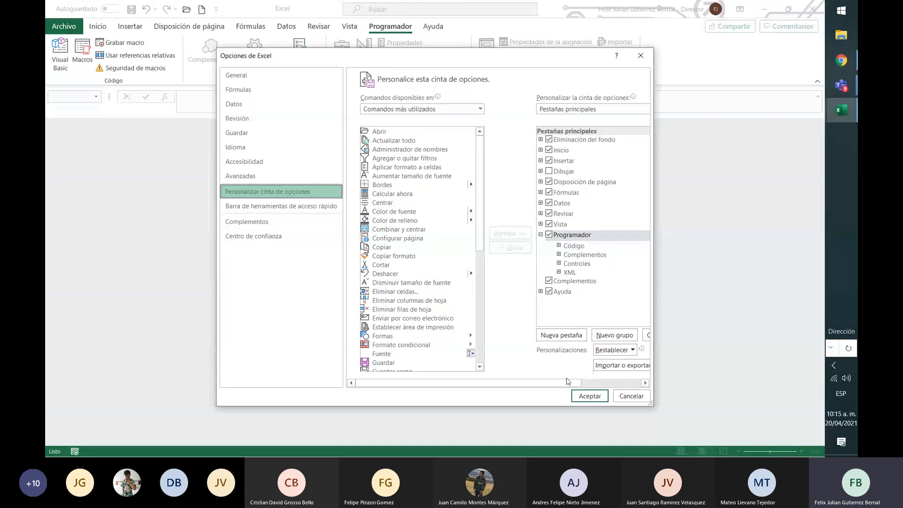
pyautogui.click(592, 398)
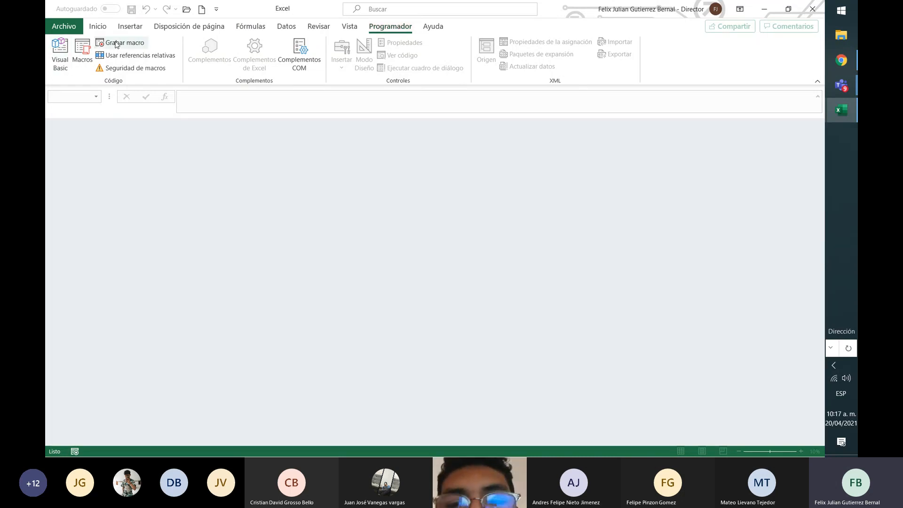
# Create a blank workbook and enter the header "numero" in cell A2
pyautogui.click(203, 9)
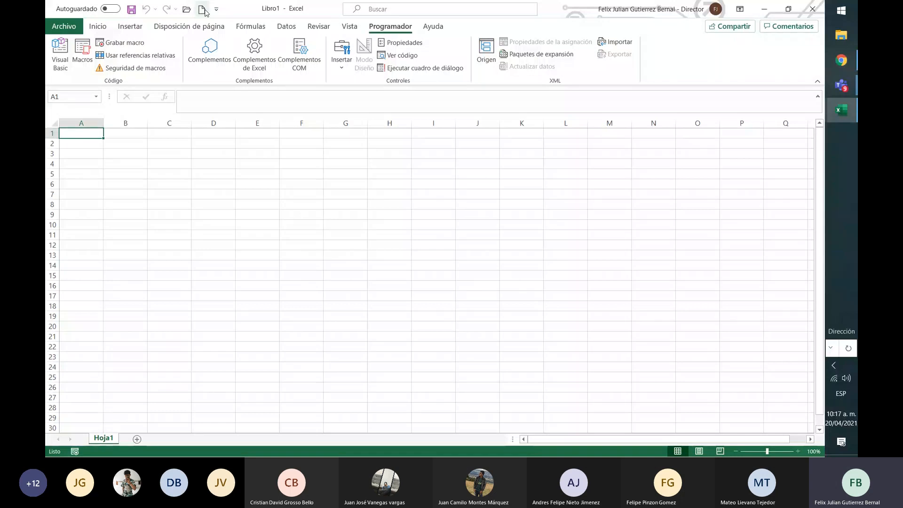
pyautogui.click(100, 29)
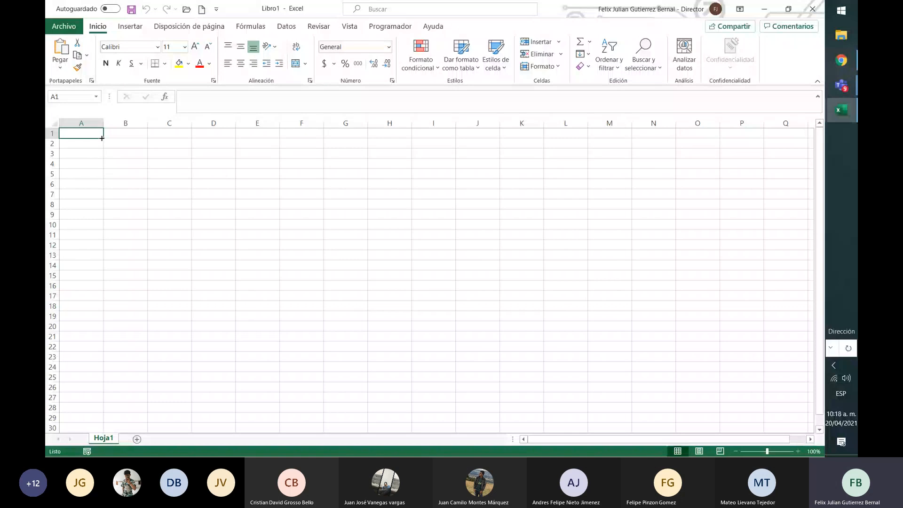
pyautogui.press('Down')
pyautogui.write('es')
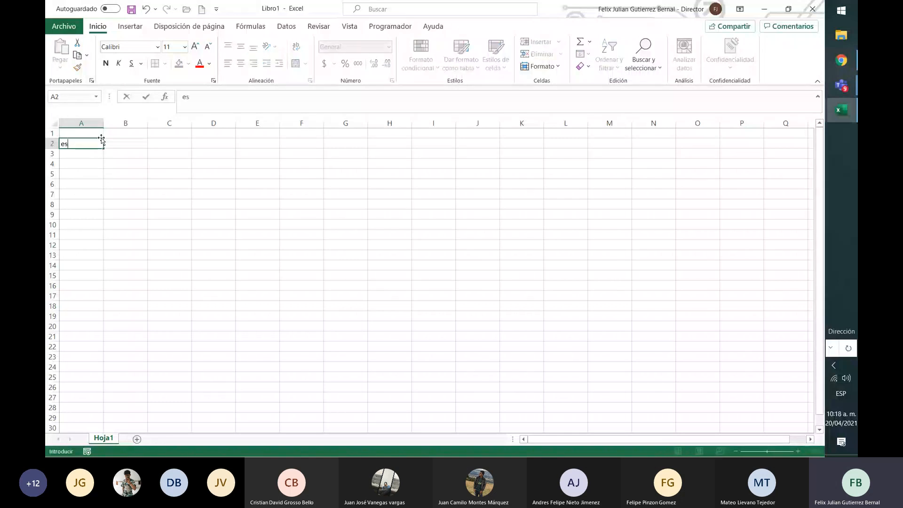
pyautogui.press('BackSpace')
pyautogui.press('BackSpace')
pyautogui.write('numero')
pyautogui.press('Tab')
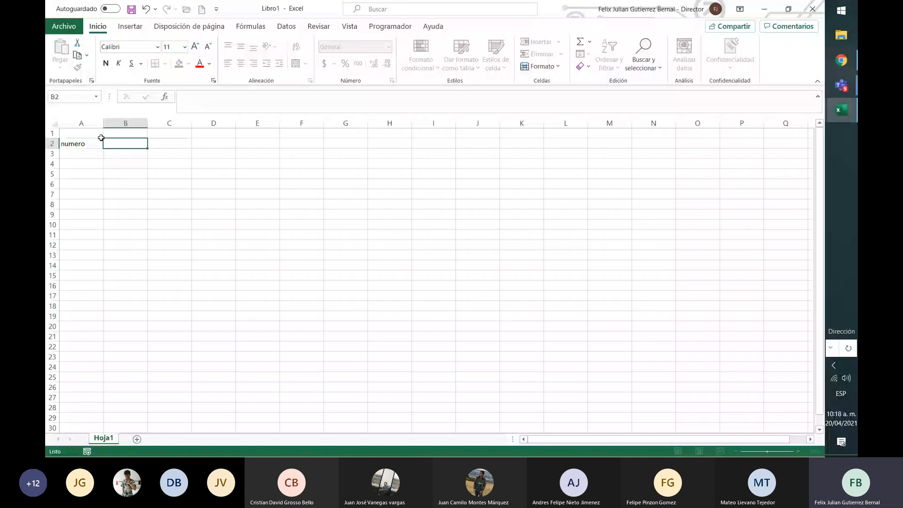
# Enter the headers "apellido" in cell B2 and "nombre" in cell C2
pyautogui.write('apellido')
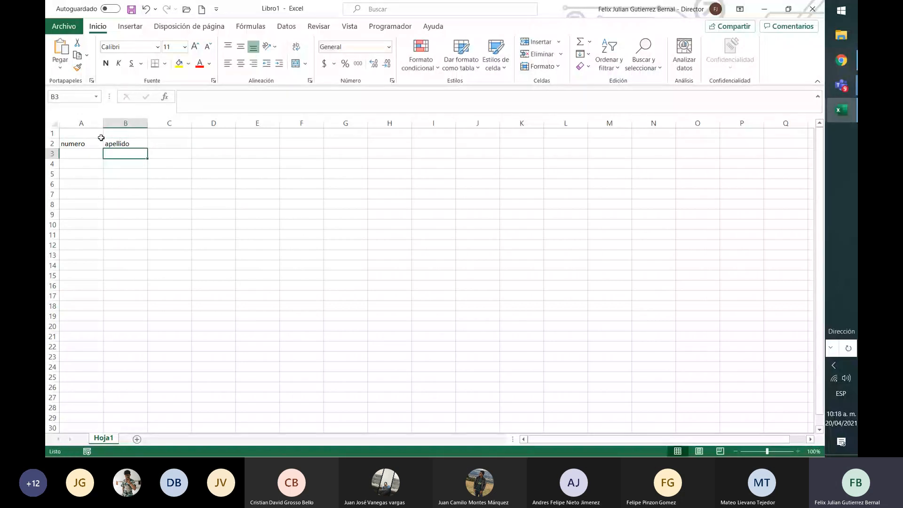
pyautogui.press('Tab')
pyautogui.write('nombre')
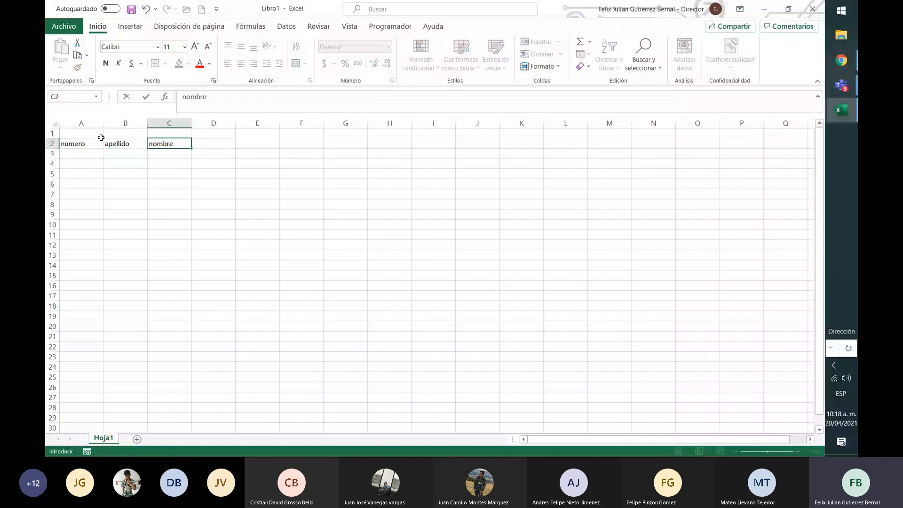
pyautogui.press('Tab')
pyautogui.press('Left')
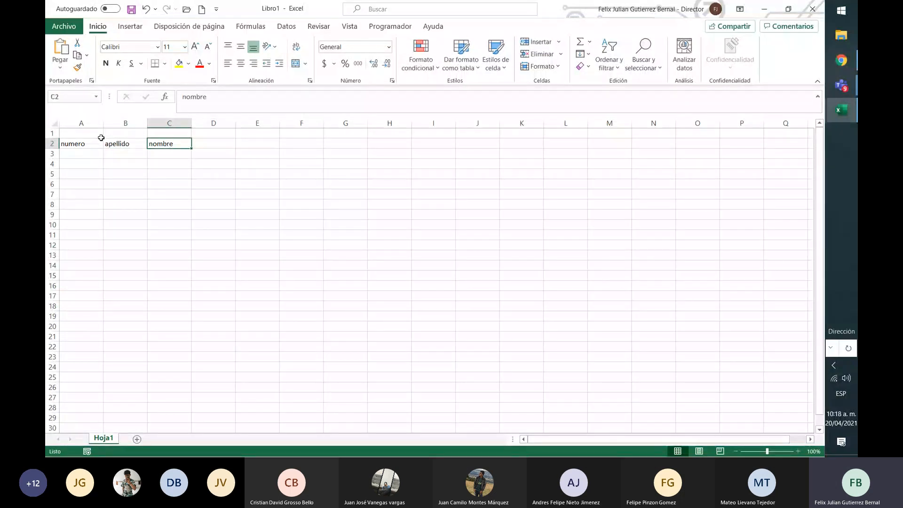
# Enter the header "carrera" in cell D2
pyautogui.press('Left')
pyautogui.press('Left')
pyautogui.press('Right')
pyautogui.press('Right')
pyautogui.press('Right')
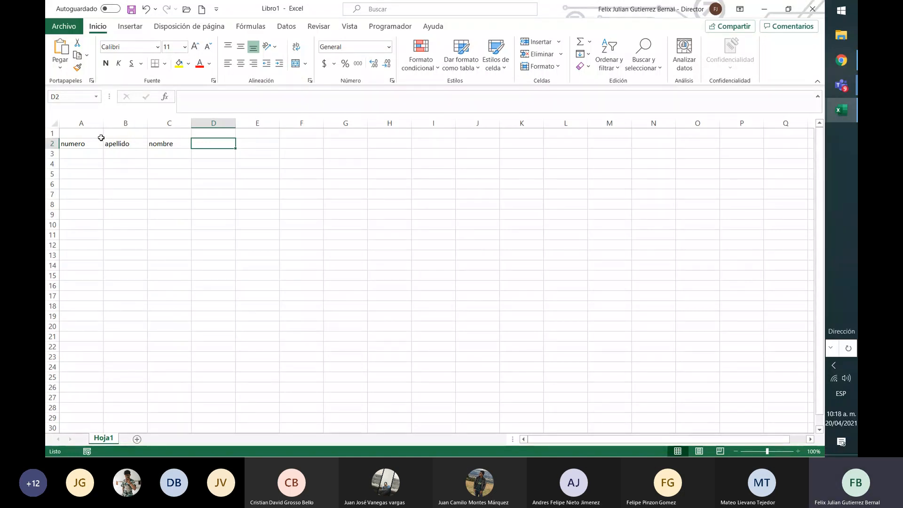
pyautogui.write('c')
pyautogui.press('BackSpace')
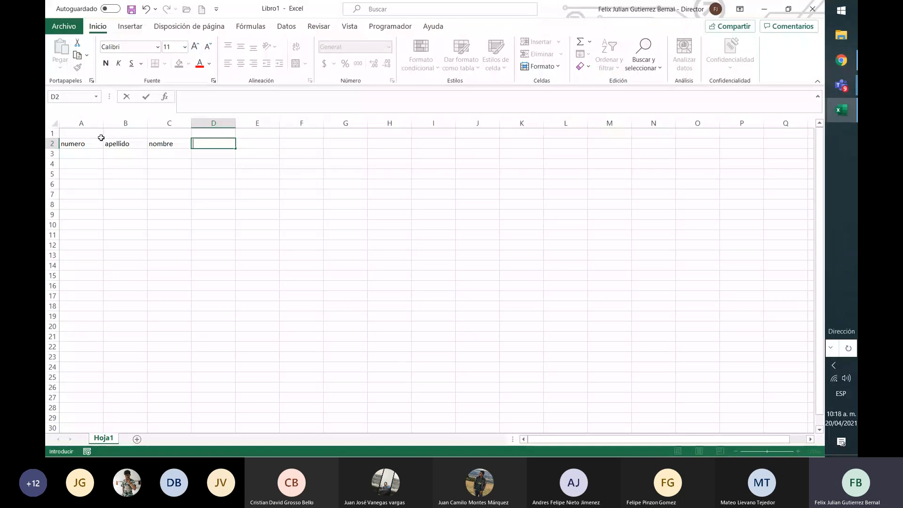
pyautogui.write('carrera')
pyautogui.press('Return')
pyautogui.press('Up')
pyautogui.press('Left')
pyautogui.press('Left')
pyautogui.press('Left')
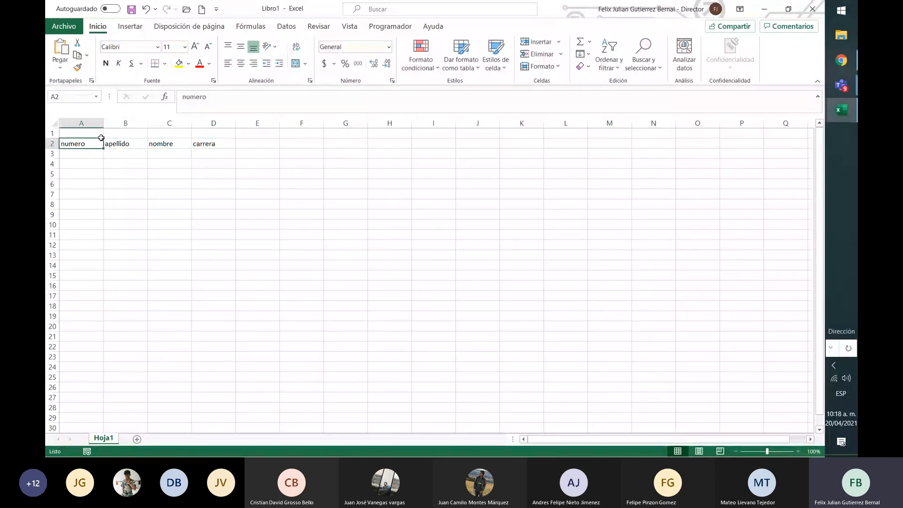
pyautogui.press('Right')
pyautogui.press('Right')
pyautogui.press('Down')
pyautogui.press('Left')
pyautogui.press('Left')
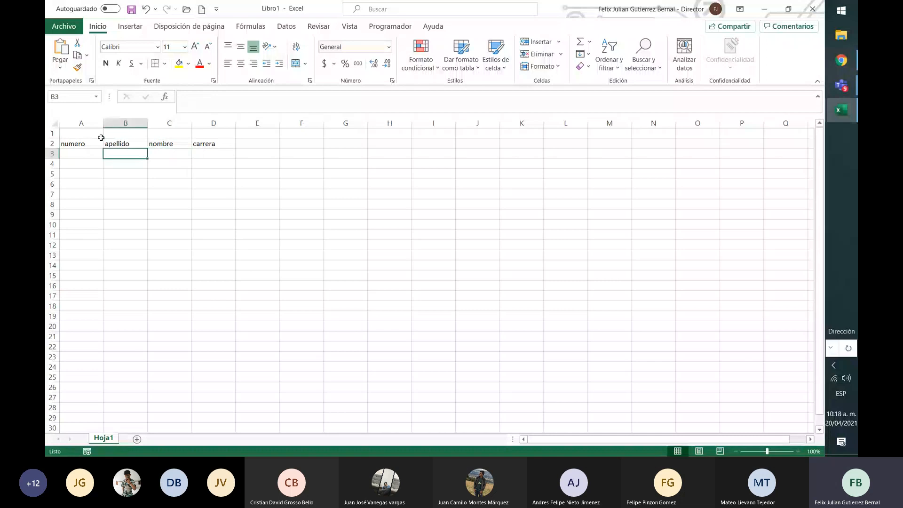
pyautogui.press('Right')
pyautogui.press('Up')
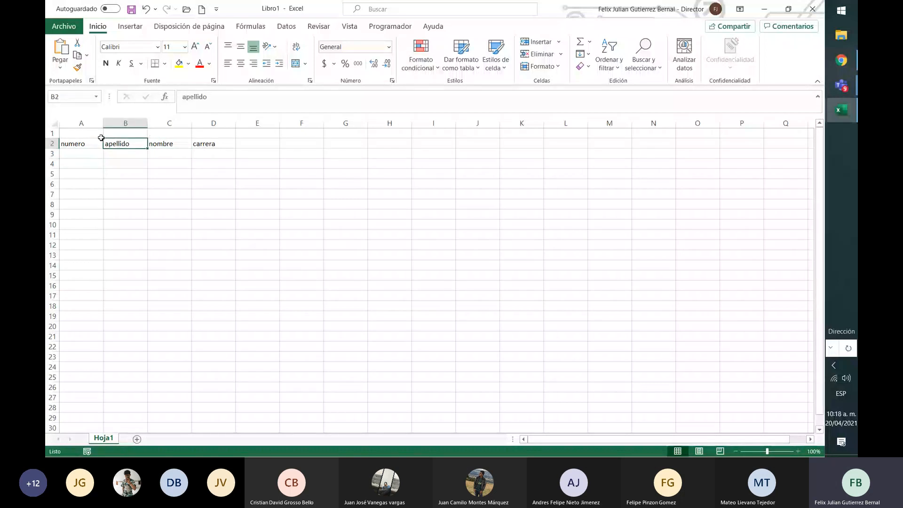
pyautogui.press('Down')
pyautogui.press('Down')
pyautogui.press('Down')
pyautogui.press('Down')
pyautogui.press('Down')
pyautogui.press('Down')
pyautogui.press('Down')
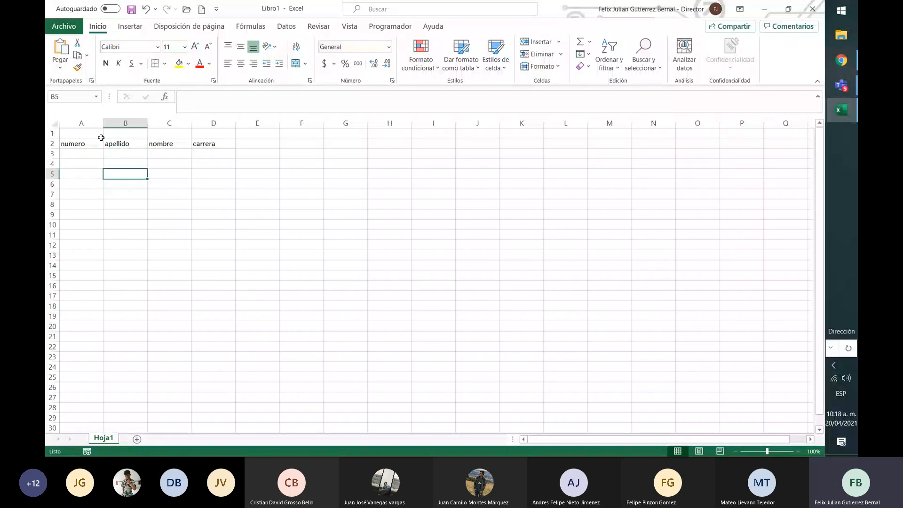
pyautogui.press('Down')
pyautogui.press('Up')
pyautogui.press('Up')
pyautogui.press('Up')
pyautogui.press('Up')
pyautogui.press('Up')
pyautogui.press('Up')
pyautogui.press('Up')
pyautogui.press('Right')
pyautogui.press('Down')
pyautogui.press('Down')
pyautogui.press('Down')
pyautogui.press('Down')
pyautogui.press('Down')
pyautogui.press('Down')
pyautogui.press('Down')
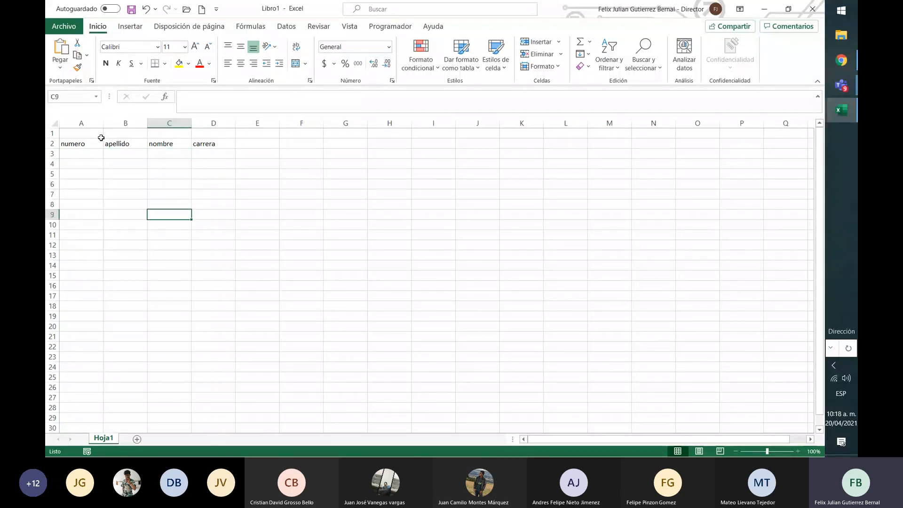
pyautogui.press('Up')
pyautogui.press('Up')
pyautogui.press('Up')
pyautogui.press('Up')
pyautogui.press('Up')
pyautogui.press('Up')
pyautogui.press('Up')
pyautogui.press('Right')
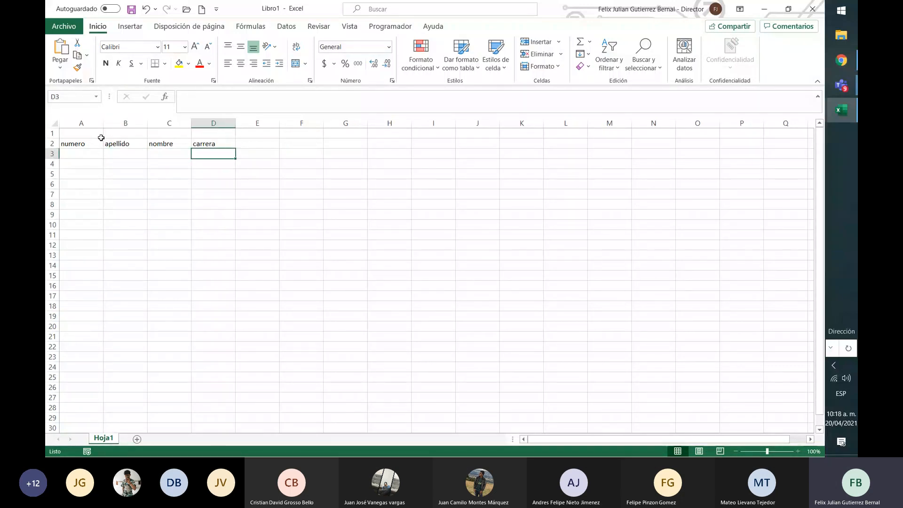
pyautogui.press('Down')
pyautogui.press('Down')
pyautogui.press('Down')
pyautogui.press('Down')
pyautogui.press('Down')
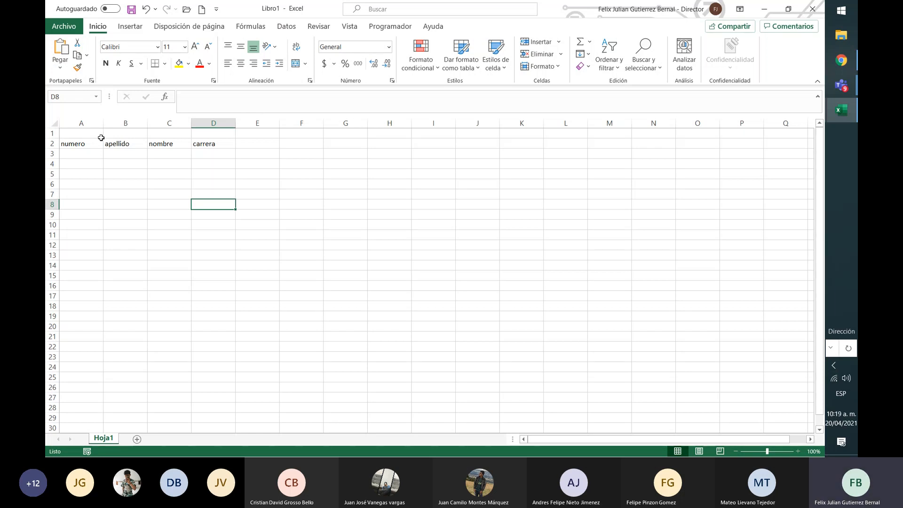
pyautogui.press('Up')
pyautogui.press('Up')
pyautogui.press('Up')
pyautogui.press('Up')
pyautogui.press('Up')
pyautogui.press('Up')
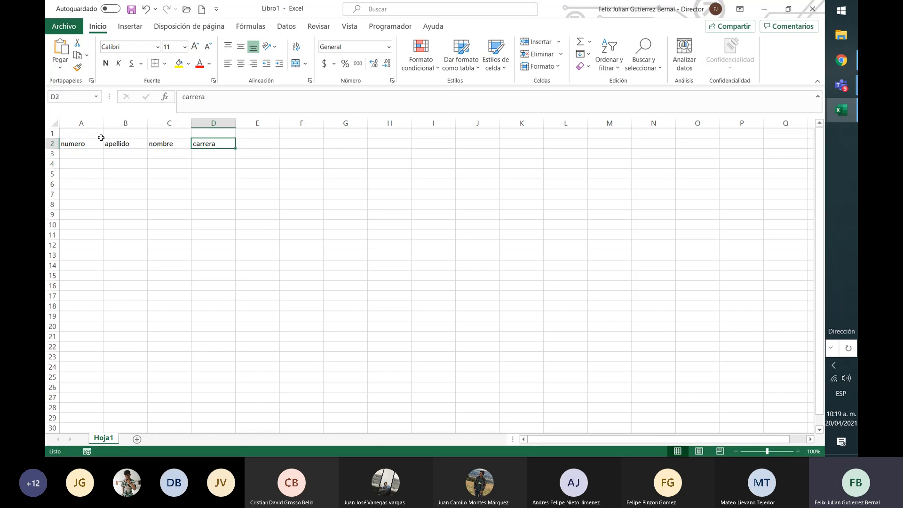
pyautogui.hotkey('shift', 'Left')
pyautogui.hotkey('shift', 'Left')
pyautogui.hotkey('shift', 'Left')
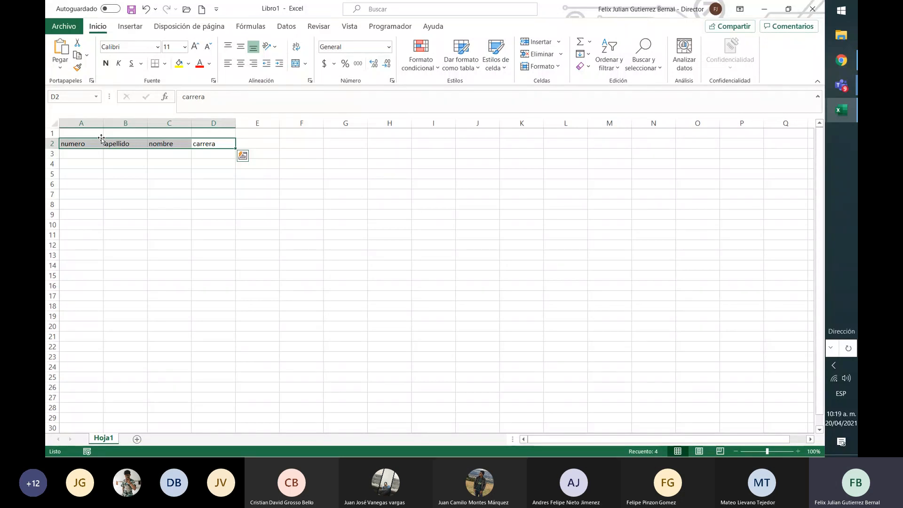
pyautogui.press('Down')
pyautogui.press('Left')
pyautogui.press('Left')
pyautogui.press('Left')
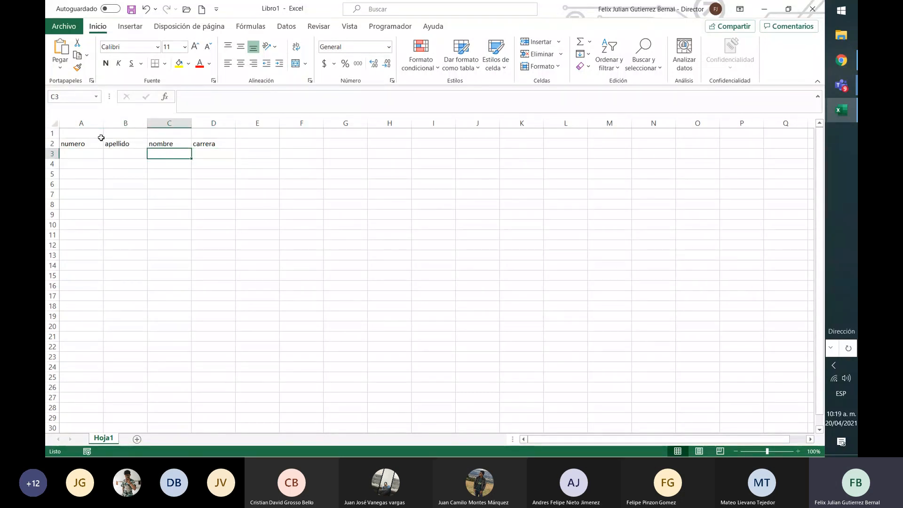
pyautogui.press('Down')
pyautogui.press('Down')
pyautogui.press('Down')
pyautogui.press('Down')
pyautogui.press('Down')
pyautogui.press('Down')
pyautogui.press('Down')
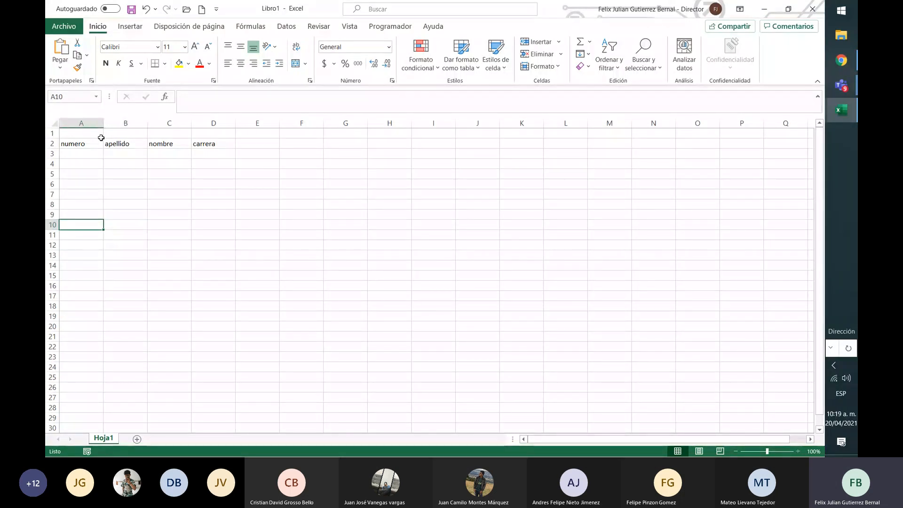
pyautogui.press('Right')
pyautogui.press('Right')
pyautogui.press('Left')
pyautogui.press('Left')
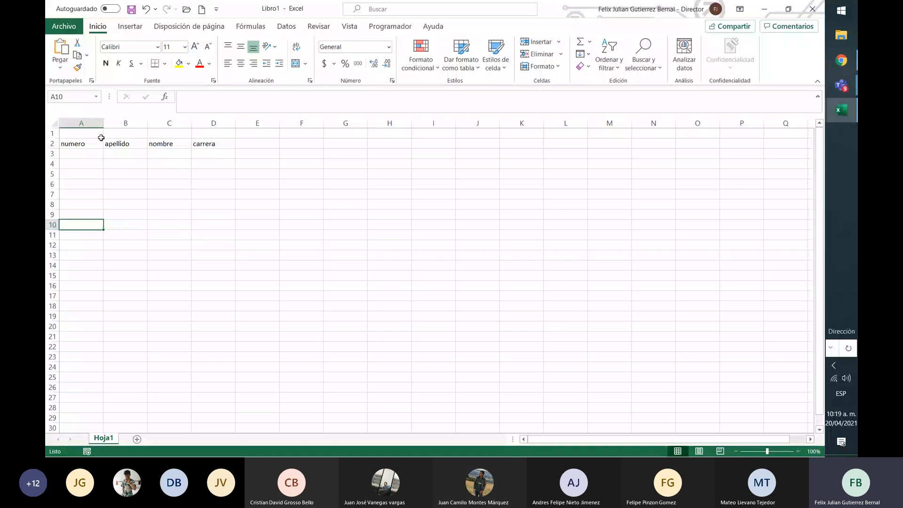
pyautogui.press('Right')
pyautogui.press('Right')
pyautogui.press('Right')
pyautogui.press('Left')
pyautogui.press('Left')
pyautogui.press('Left')
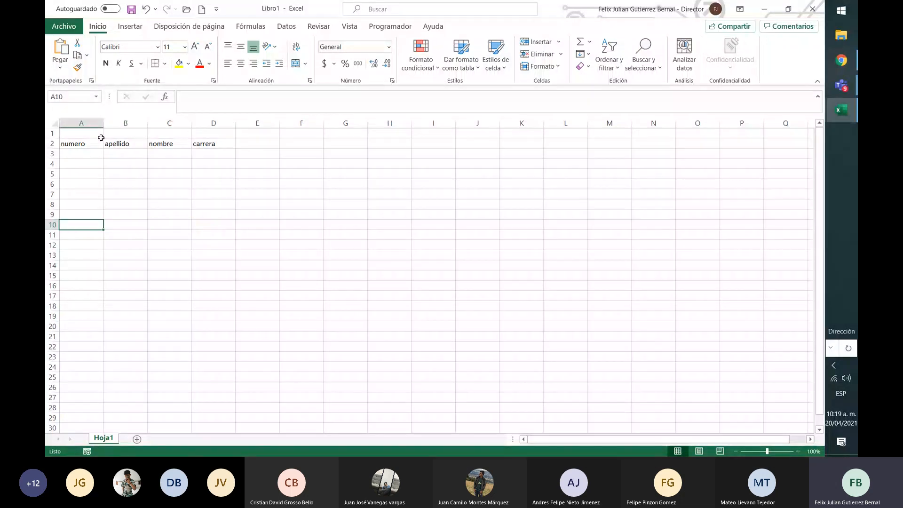
pyautogui.press('Right')
pyautogui.press('Right')
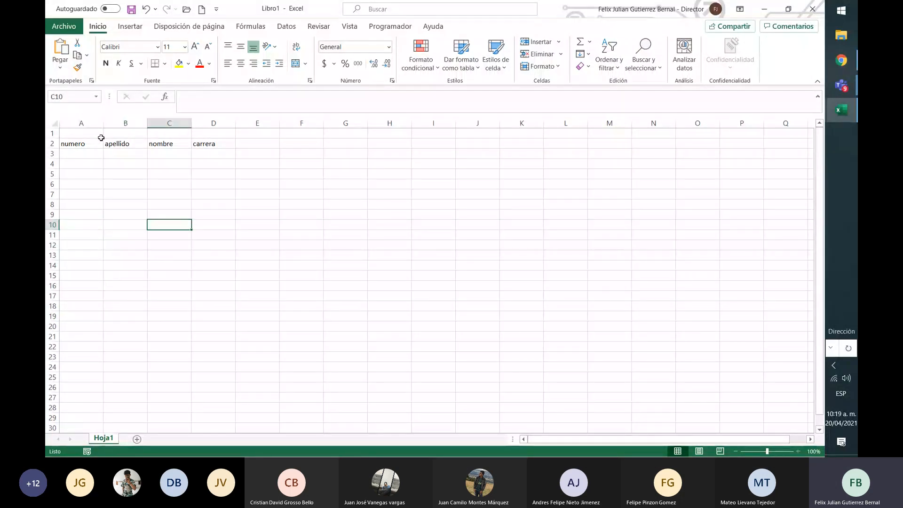
pyautogui.press('Left')
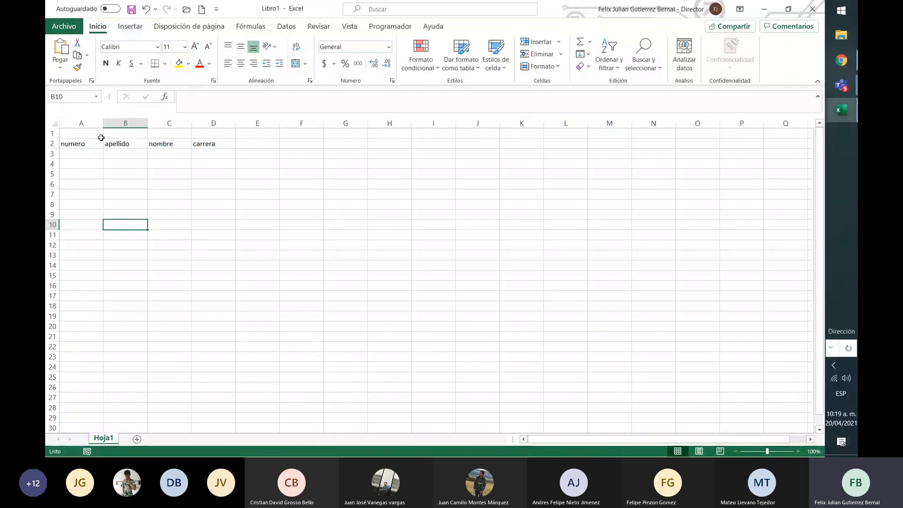
pyautogui.press('Left')
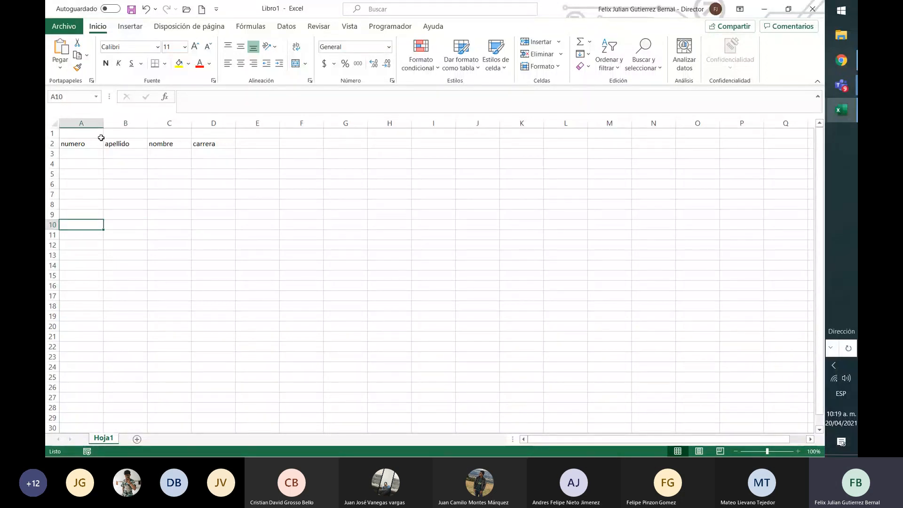
pyautogui.press('Right')
pyautogui.press('Right')
pyautogui.press('Right')
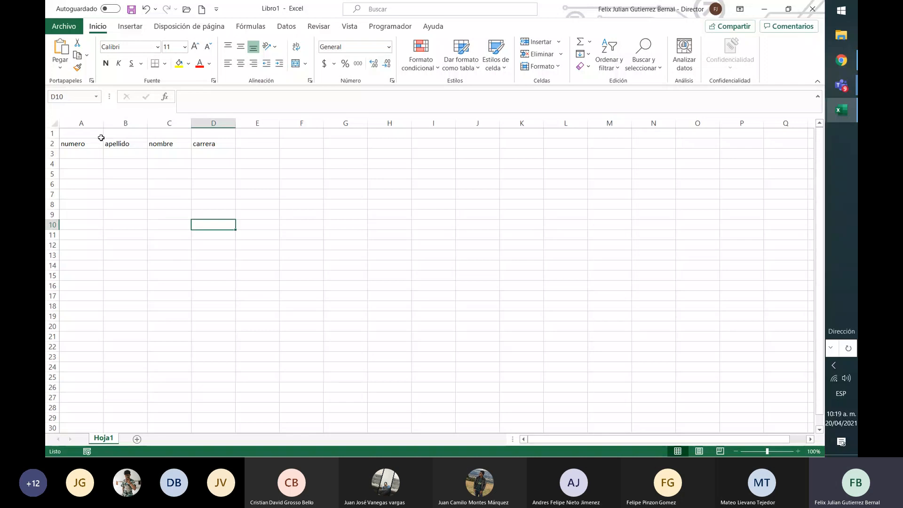
pyautogui.press('Up')
pyautogui.press('Up')
pyautogui.press('Up')
pyautogui.press('Up')
pyautogui.press('Left')
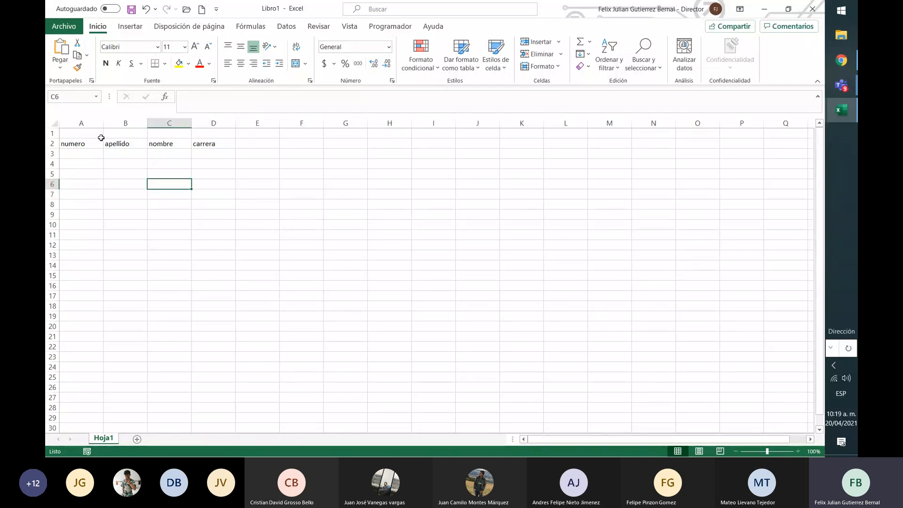
pyautogui.press('Left')
pyautogui.press('Left')
pyautogui.press('Up')
pyautogui.press('Up')
pyautogui.press('Up')
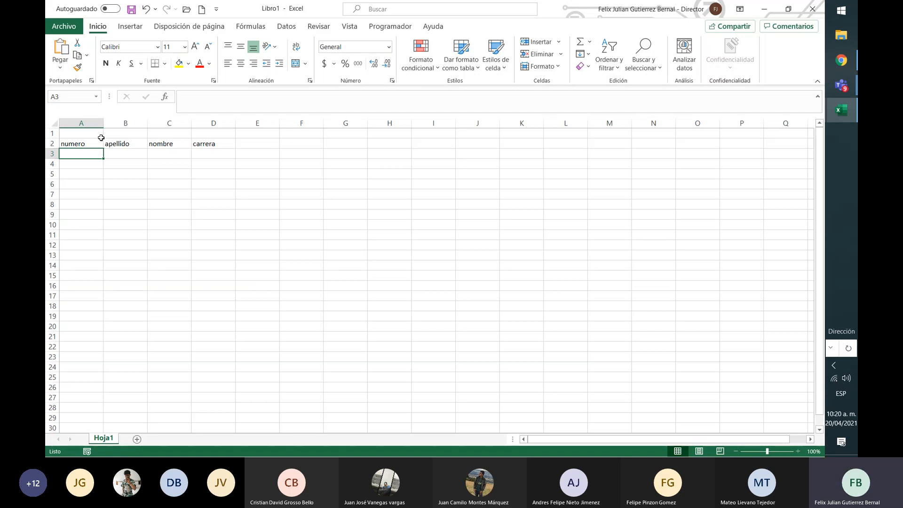
pyautogui.click(101, 138)
pyautogui.hotkey('shift', 'Right')
pyautogui.hotkey('shift', 'Right')
pyautogui.hotkey('shift', 'Right')
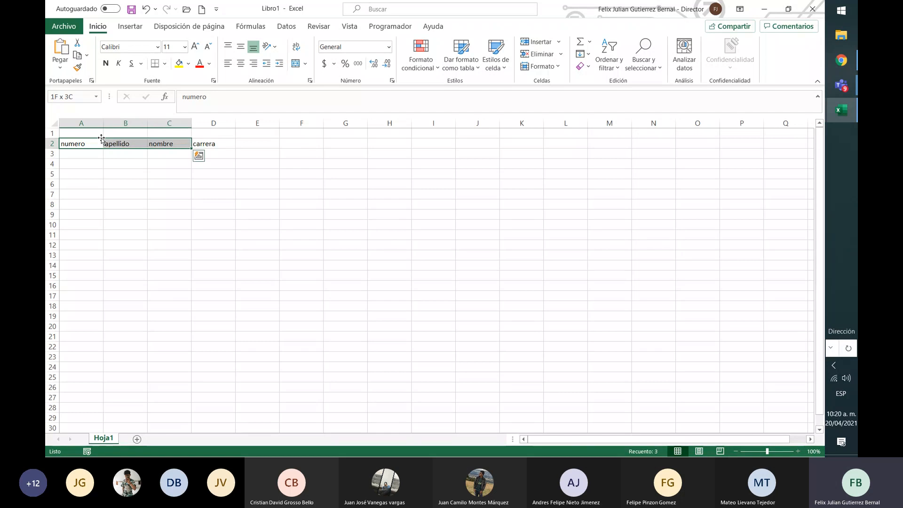
pyautogui.press('Left')
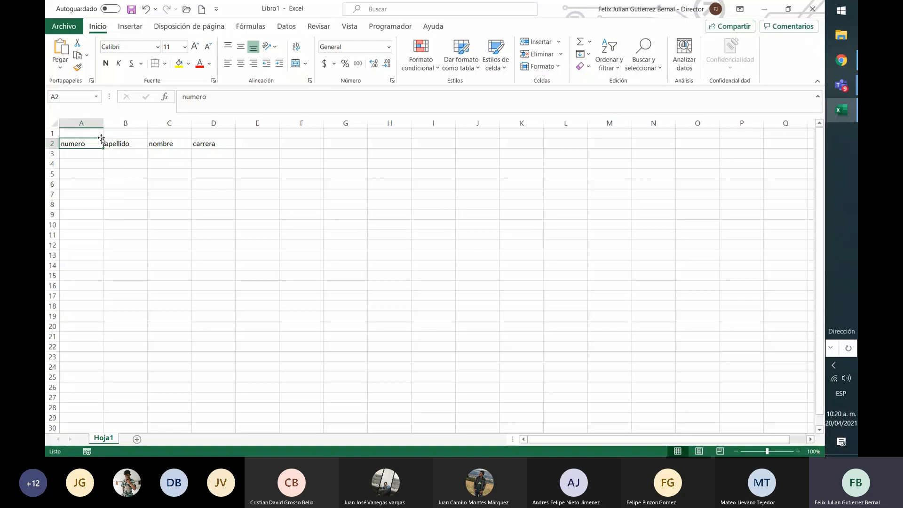
pyautogui.press('Right')
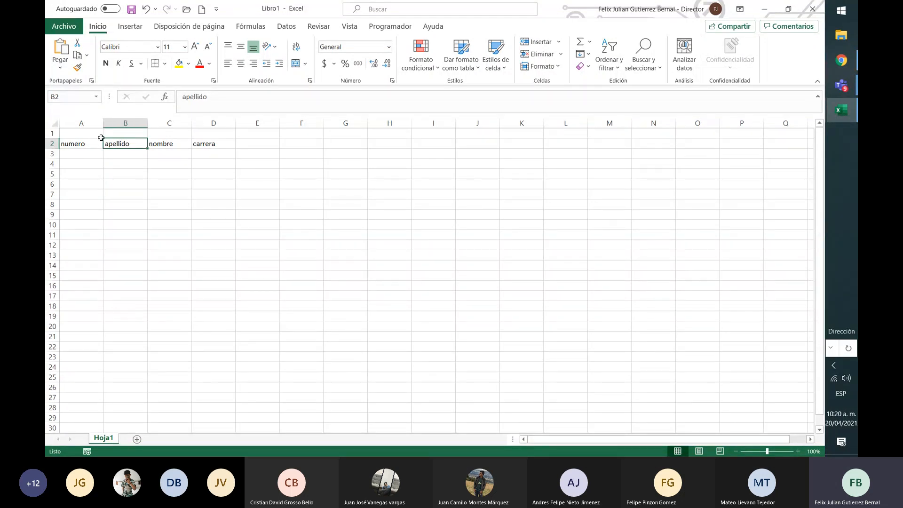
pyautogui.press('Left')
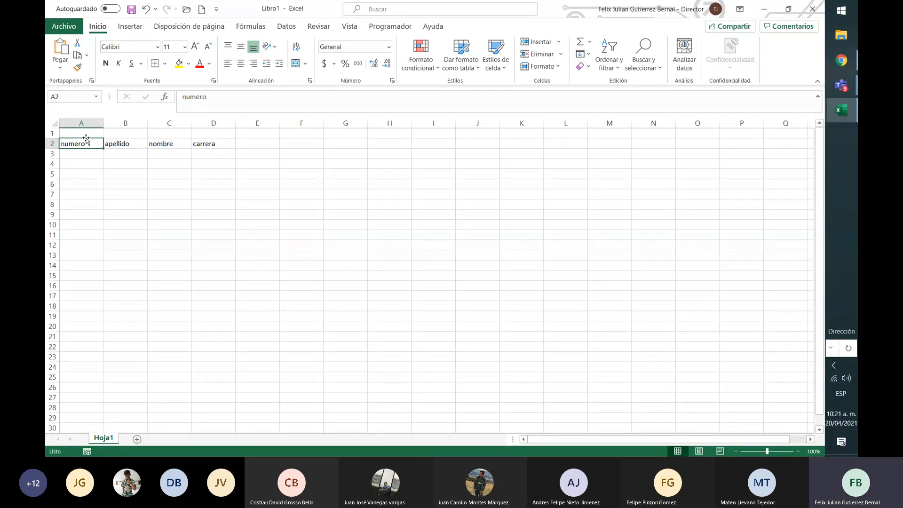
# Merge and center cells A1 to D1 above the column headers
pyautogui.moveTo(81, 134); pyautogui.dragTo(216, 133)
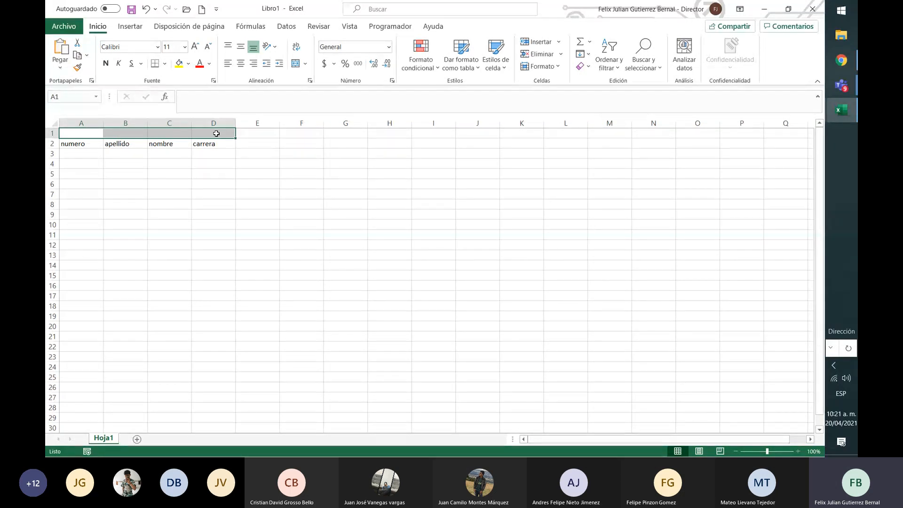
pyautogui.click(306, 63)
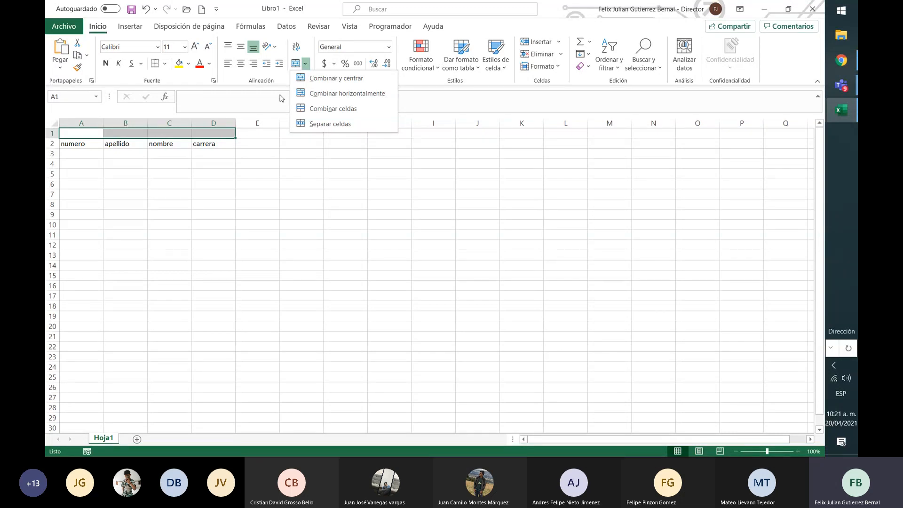
pyautogui.click(289, 89)
pyautogui.click(295, 63)
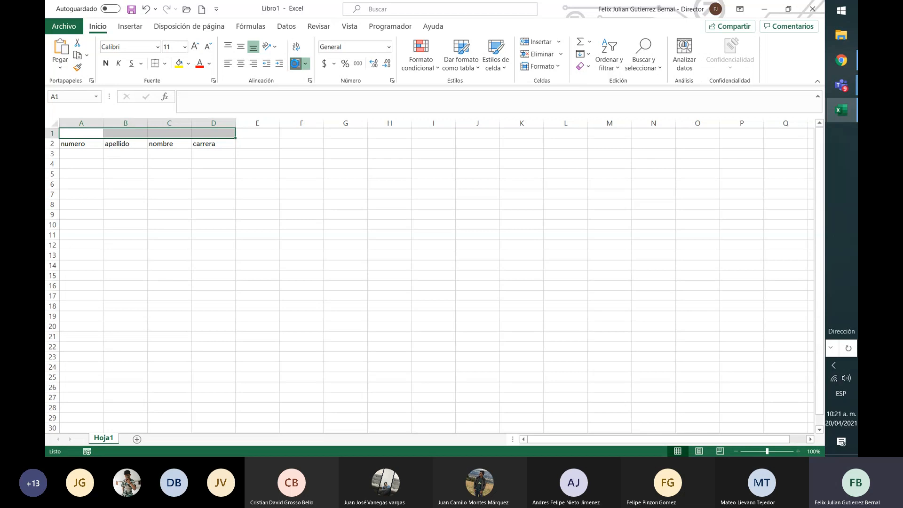
# Enter the title "Uniempresarial" in the merged cell A1 and make it bold
pyautogui.click(184, 124)
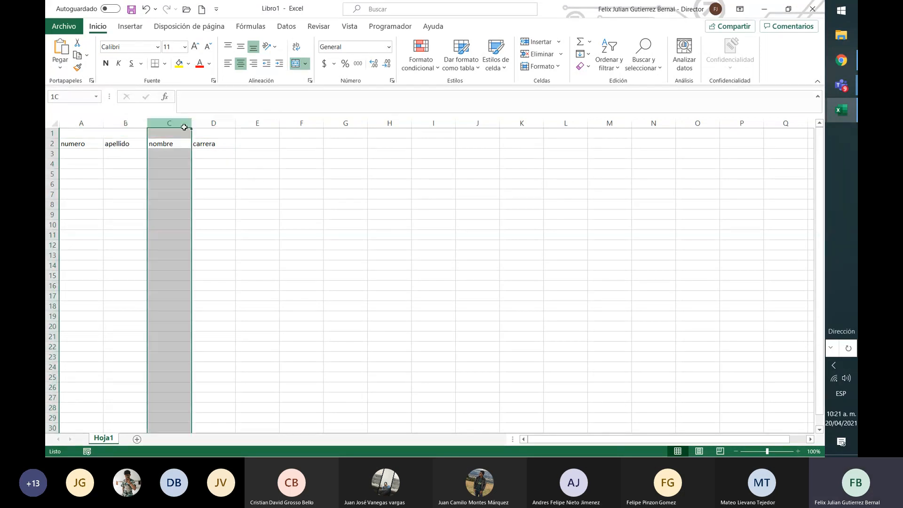
pyautogui.press('Down')
pyautogui.press('Up')
pyautogui.press('Up')
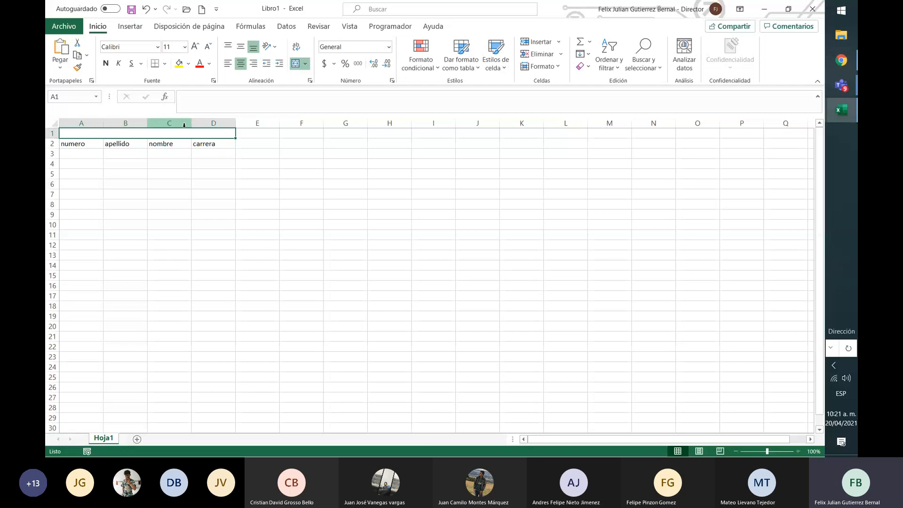
pyautogui.write('Uniempresarial')
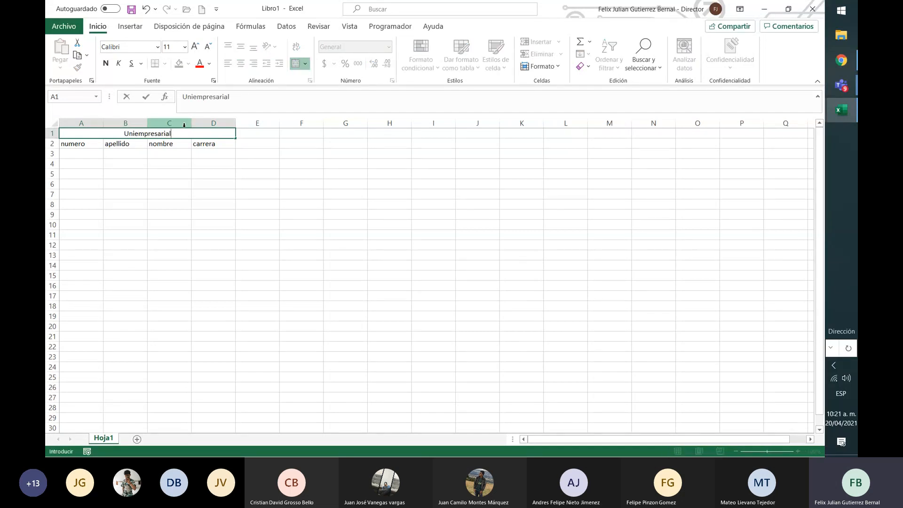
pyautogui.press('Return')
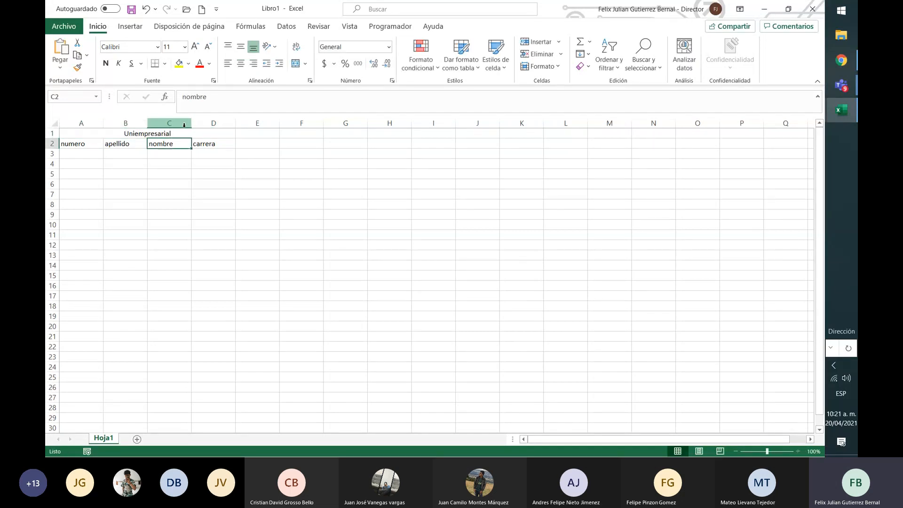
pyautogui.press('Up')
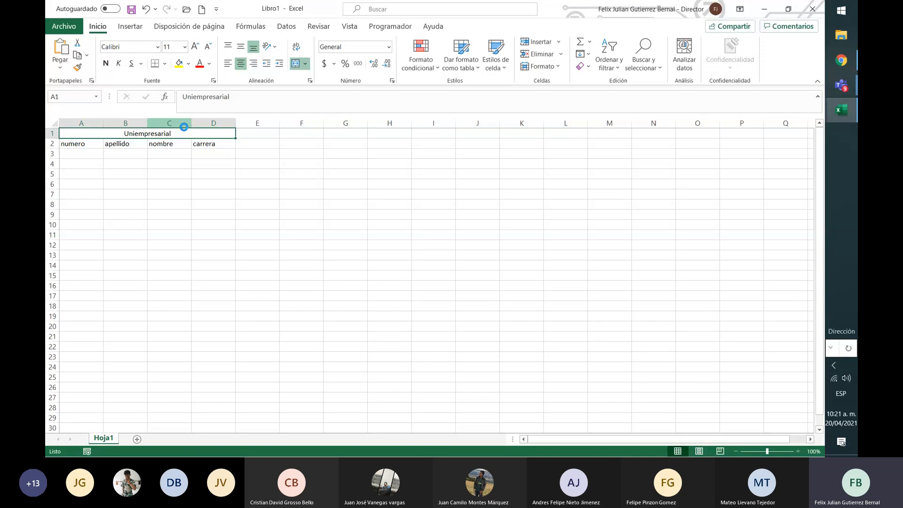
pyautogui.hotkey('ctrl', 'n')
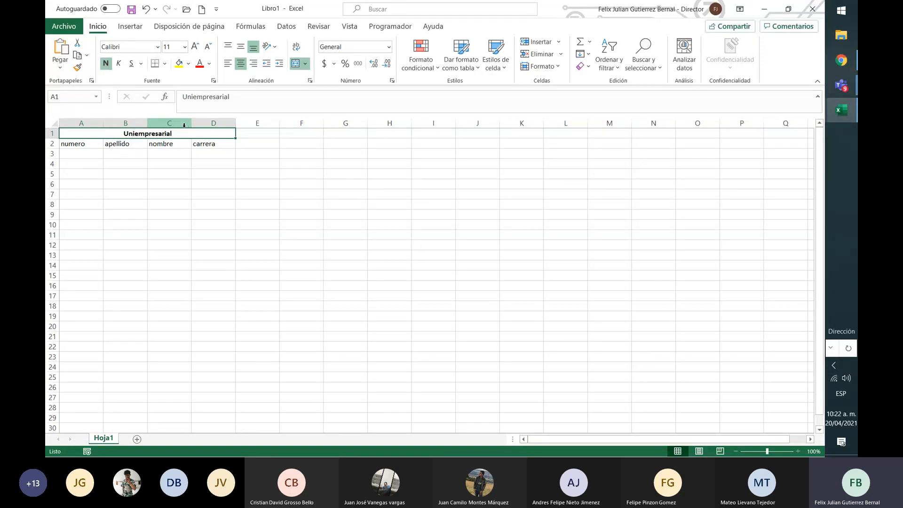
# Make the column headers in cells A2 to D2 bold
pyautogui.press('Down')
pyautogui.press('Left')
pyautogui.press('Left')
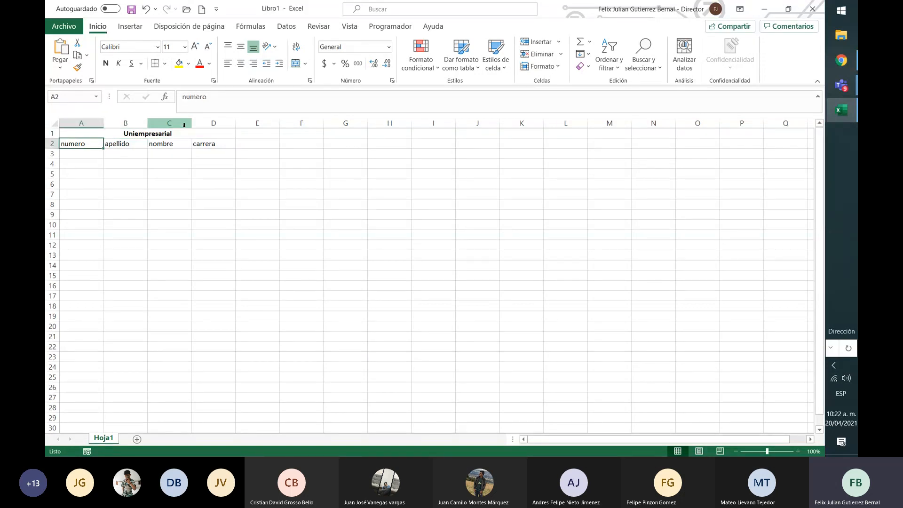
pyautogui.hotkey('shift', 'Right')
pyautogui.hotkey('shift', 'Right')
pyautogui.hotkey('shift', 'Right')
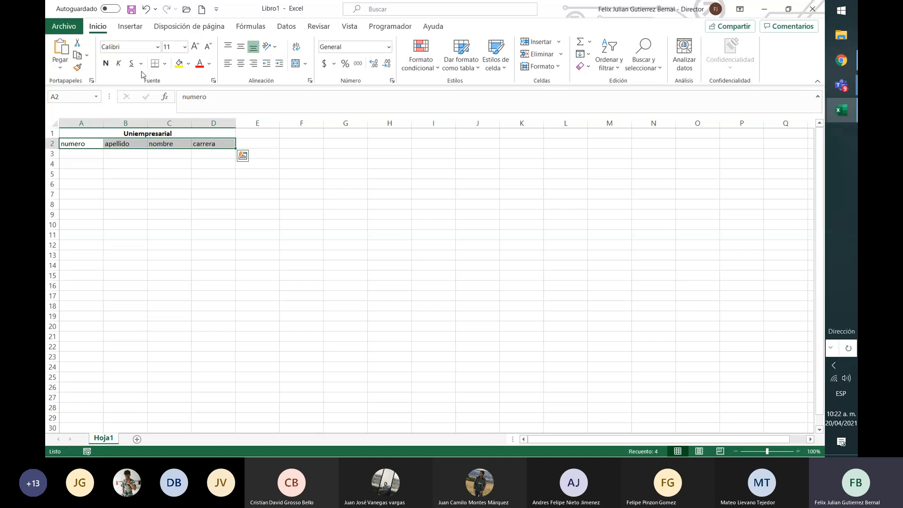
pyautogui.hotkey('ctrl', 'n')
pyautogui.click(276, 137)
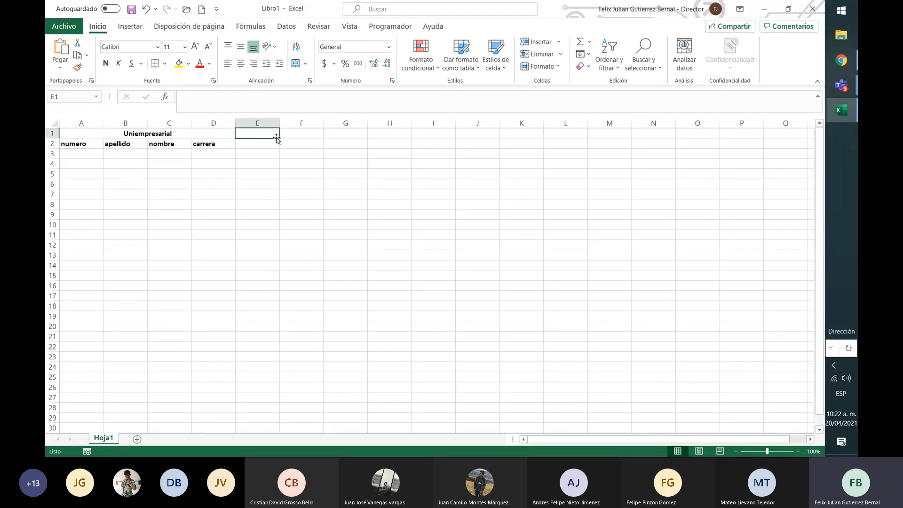
# Copy the merged "Uniempresarial" title and paste it at cell F4
pyautogui.press('Left')
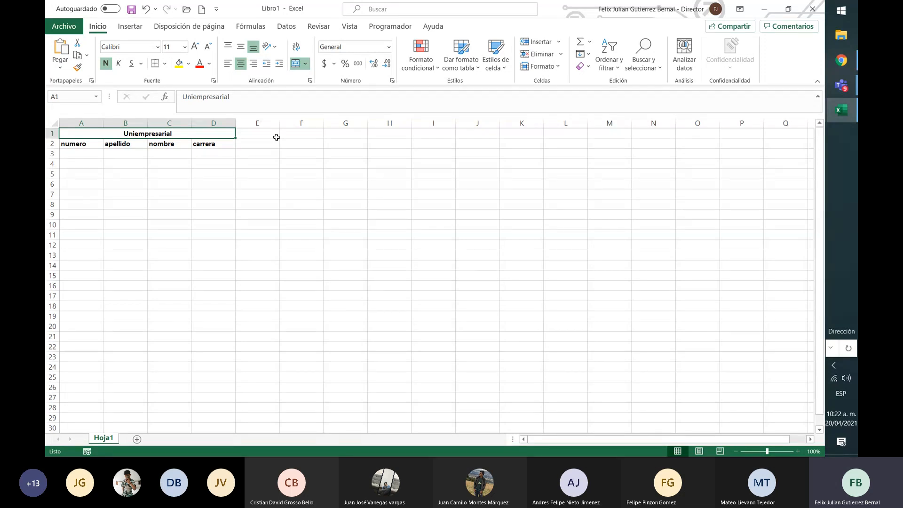
pyautogui.hotkey('ctrl', 'c')
pyautogui.press('Down')
pyautogui.press('Down')
pyautogui.press('Down')
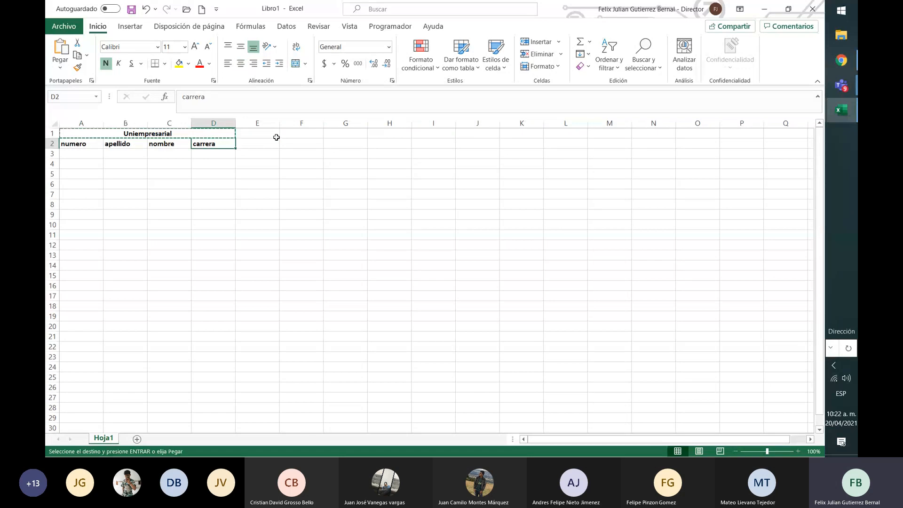
pyautogui.press('Right')
pyautogui.press('Right')
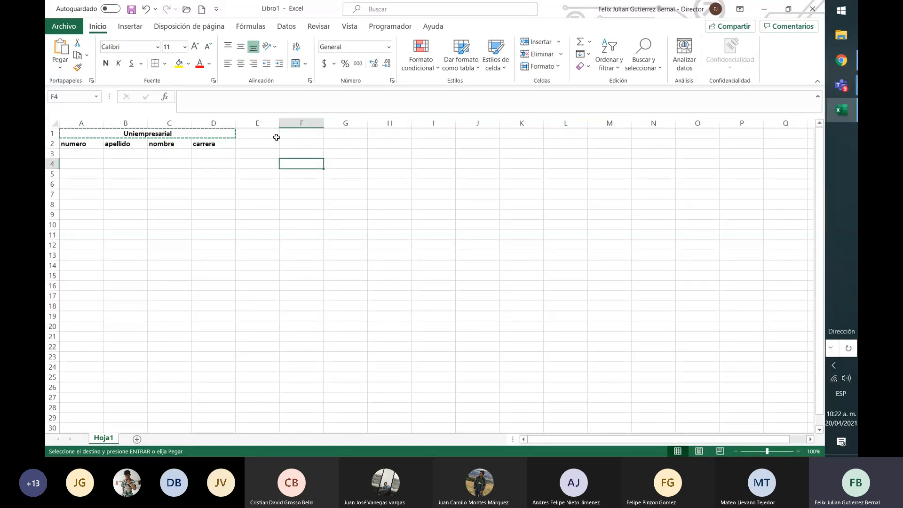
pyautogui.hotkey('ctrl', 'v')
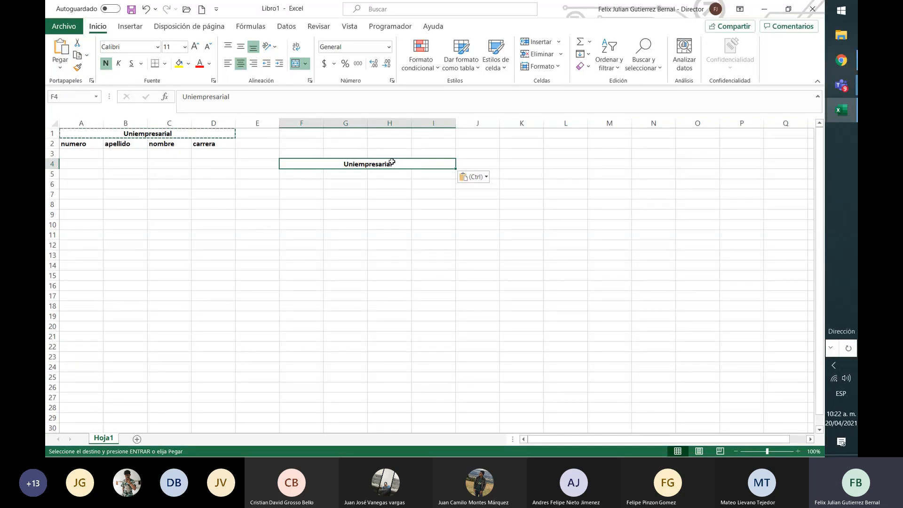
pyautogui.click(436, 176)
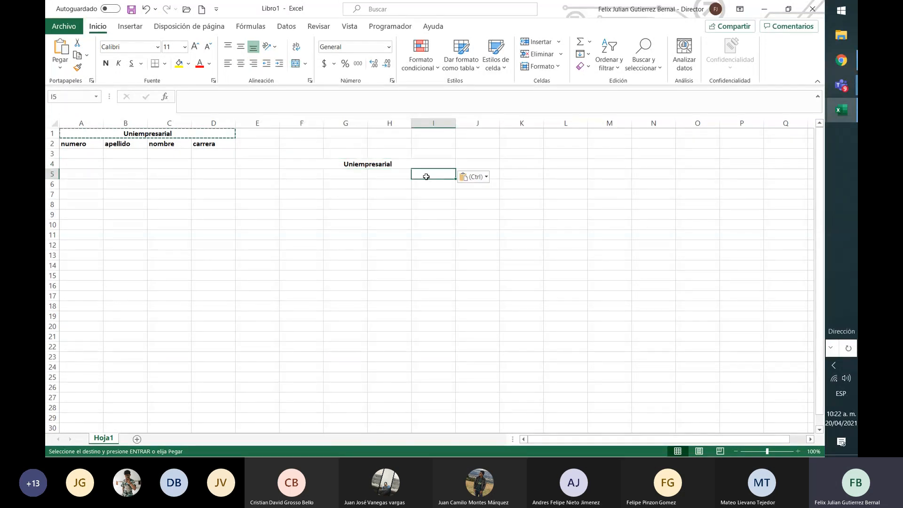
pyautogui.click(398, 163)
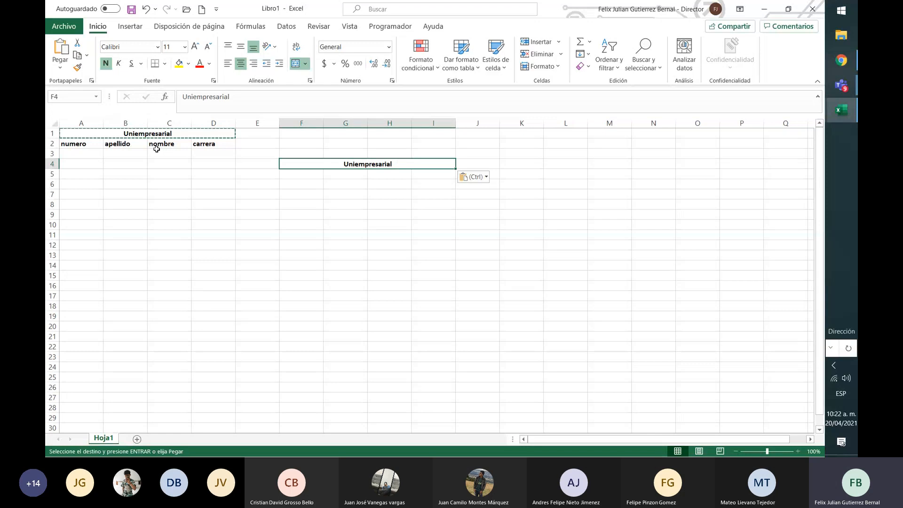
# Copy the title together with the header row (A1 to D2) and paste the block at cell F4
pyautogui.click(143, 130)
pyautogui.hotkey('shift', 'Down')
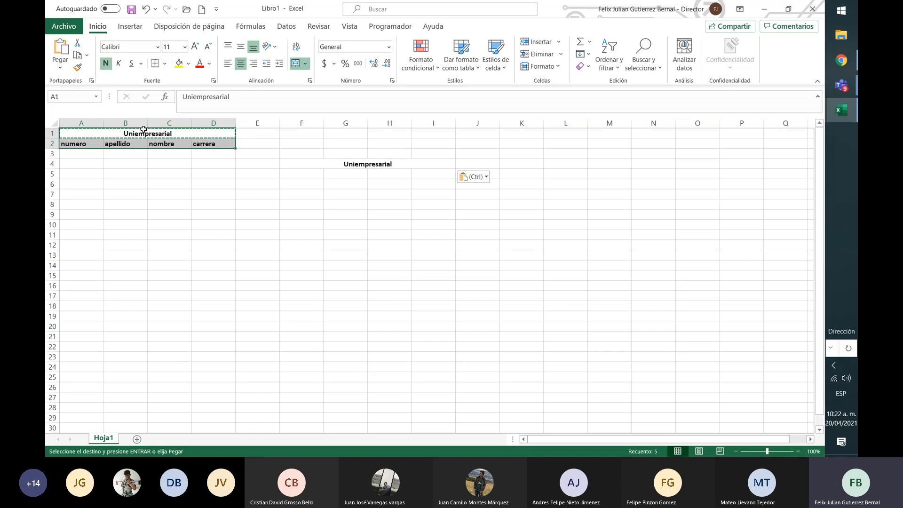
pyautogui.hotkey('ctrl', 'c')
pyautogui.press('Right')
pyautogui.press('Right')
pyautogui.press('Down')
pyautogui.press('Down')
pyautogui.press('Down')
pyautogui.hotkey('ctrl', 'v')
# Paste the copied title and header block again at cell F2, directly above the previous copy
pyautogui.press('Up')
pyautogui.press('Up')
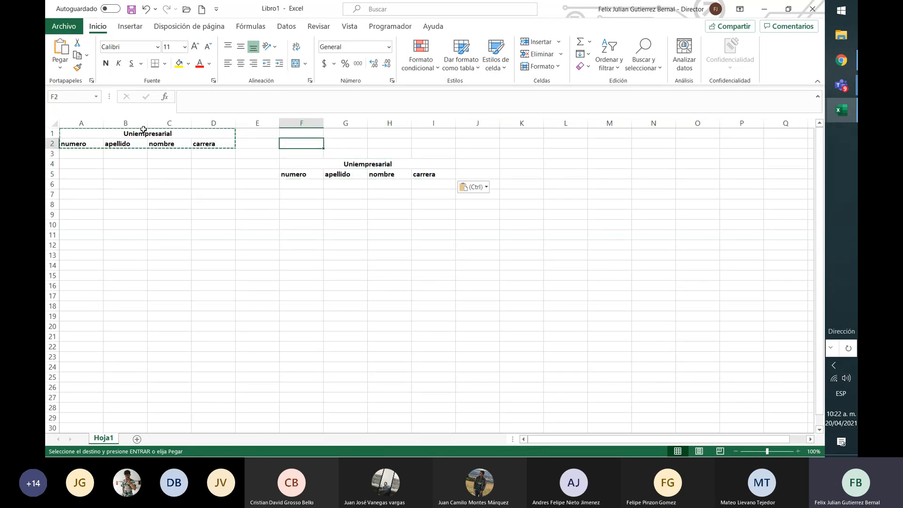
pyautogui.hotkey('ctrl', 'v')
pyautogui.hotkey('shift', 'Up')
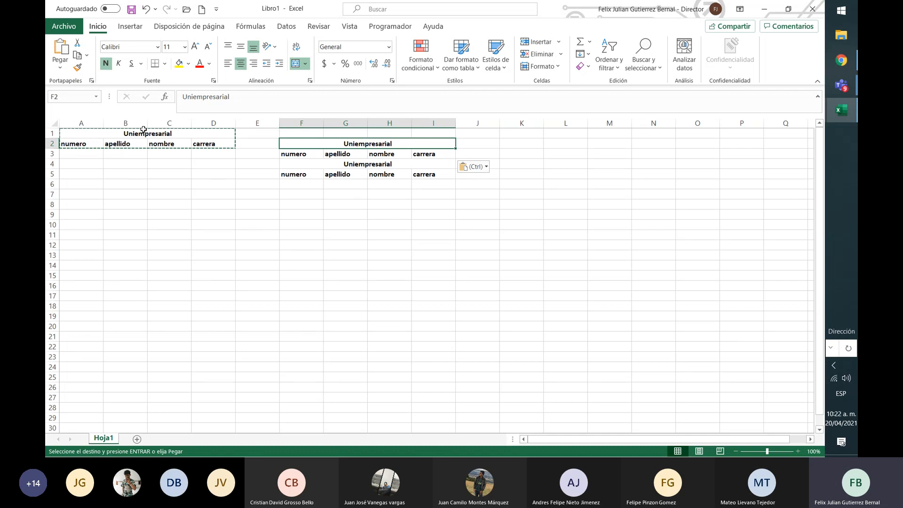
pyautogui.hotkey('shift', 'Down')
pyautogui.hotkey('shift', 'Down')
pyautogui.hotkey('shift', 'Down')
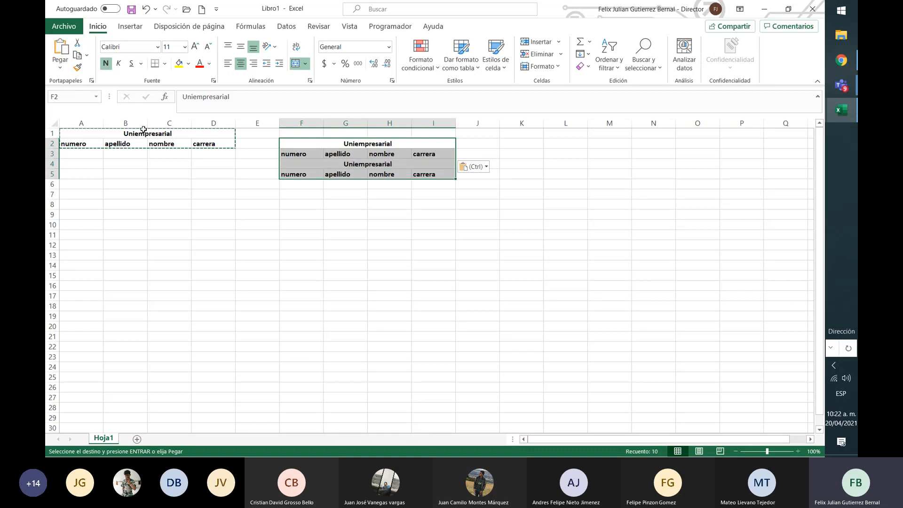
pyautogui.press('Down')
pyautogui.press('Up')
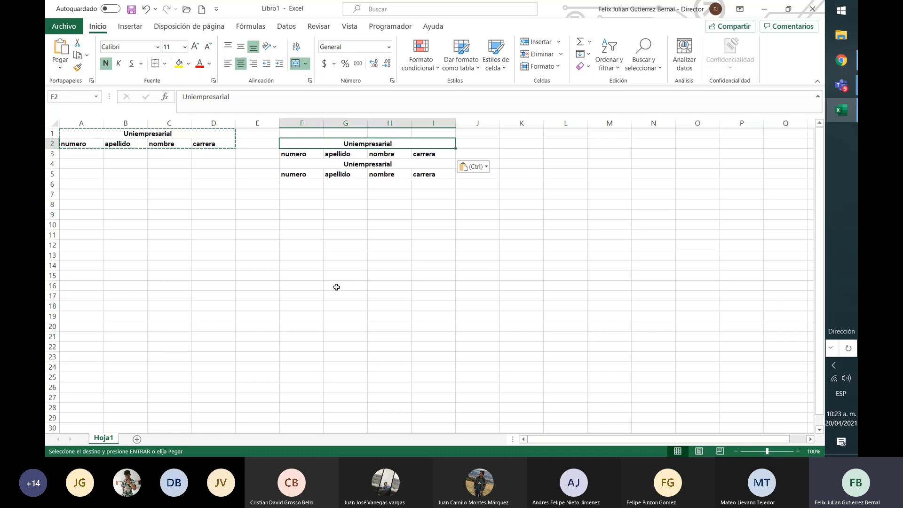
# Undo the last three paste operations
pyautogui.hotkey('ctrl', 'z')
pyautogui.hotkey('ctrl', 'z')
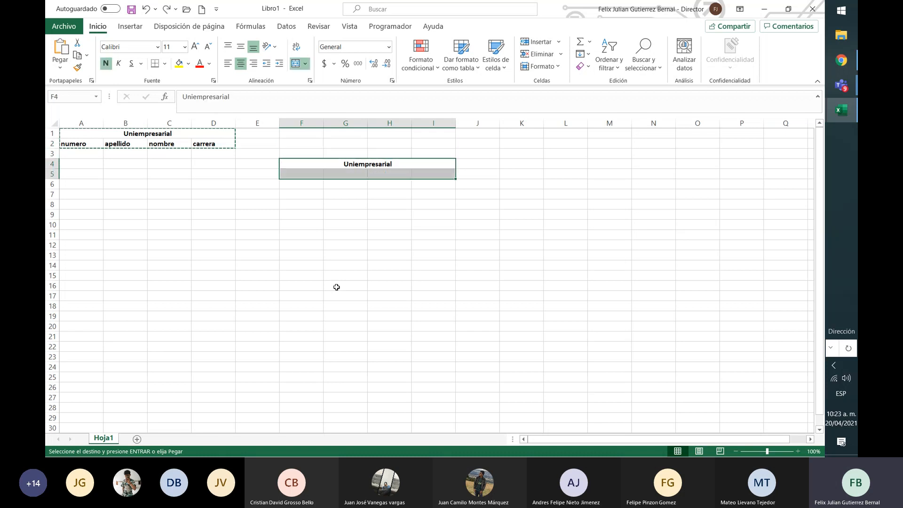
pyautogui.hotkey('ctrl', 'z')
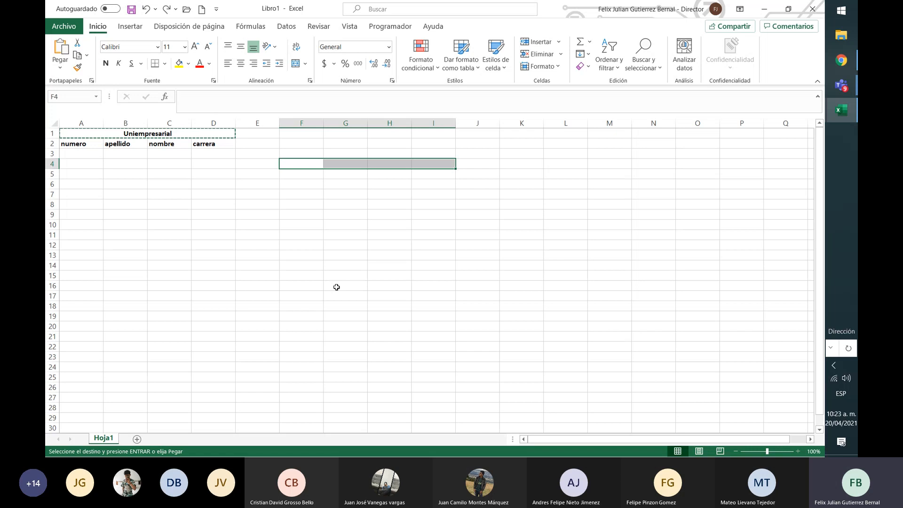
# Redo the three undone paste operations
pyautogui.hotkey('ctrl', 'y')
pyautogui.hotkey('ctrl', 'y')
pyautogui.hotkey('ctrl', 'y')
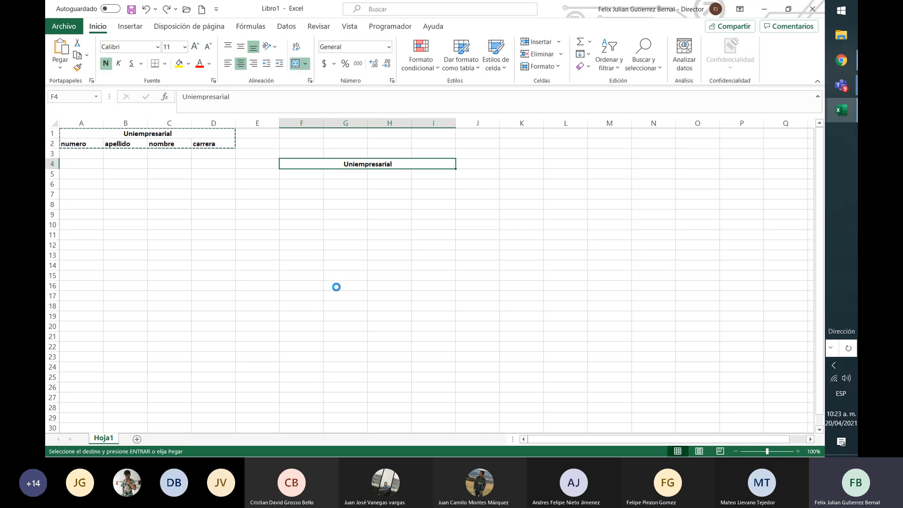
# Undo all the redone pastes so the title and header copies are removed from columns F to I
pyautogui.hotkey('ctrl', 'z')
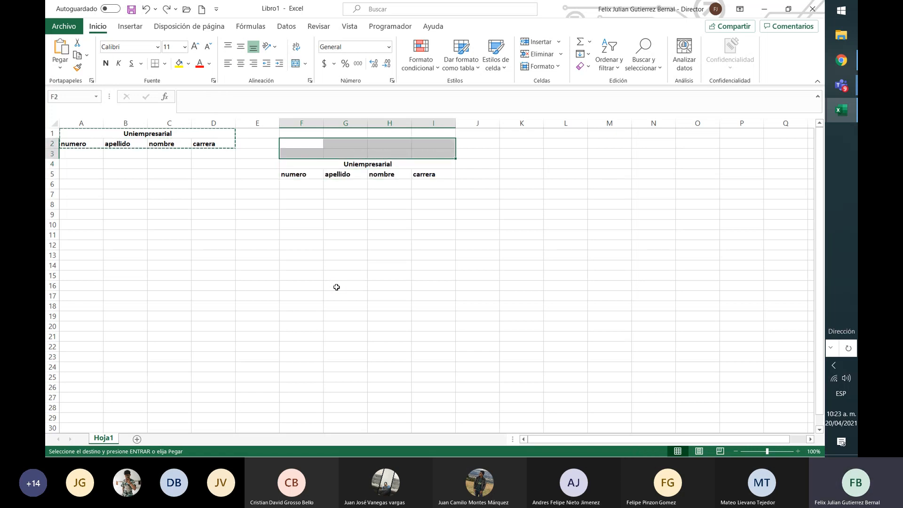
pyautogui.hotkey('ctrl', 'z')
pyautogui.hotkey('ctrl', 'z')
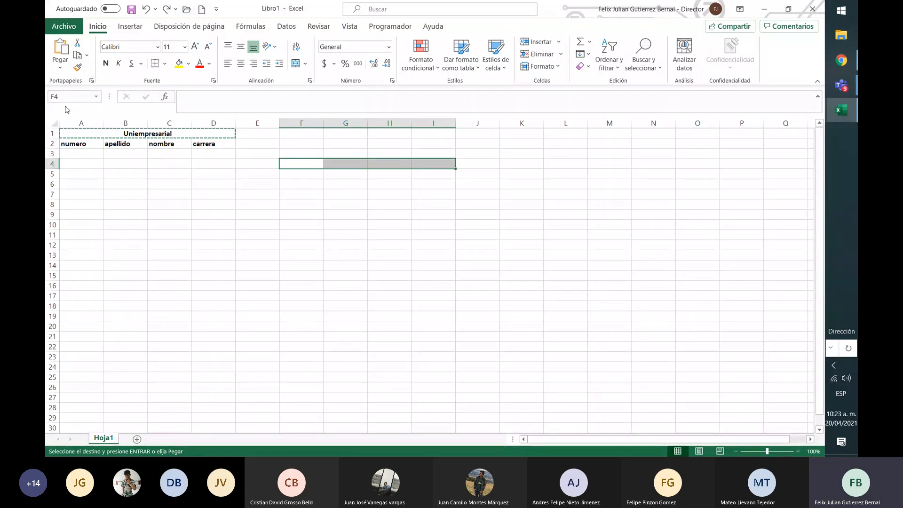
# Enter the student's surnames in cell B3, below the apellido header
pyautogui.click(85, 144)
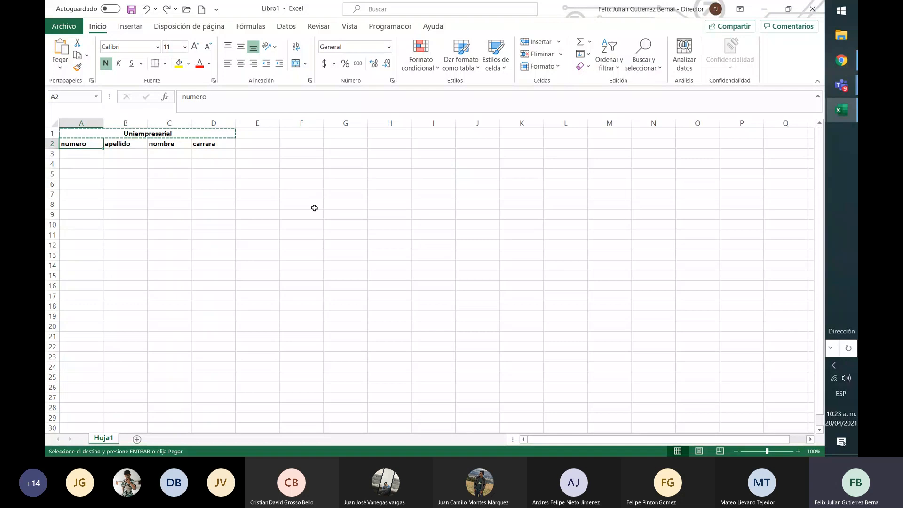
pyautogui.click(255, 145)
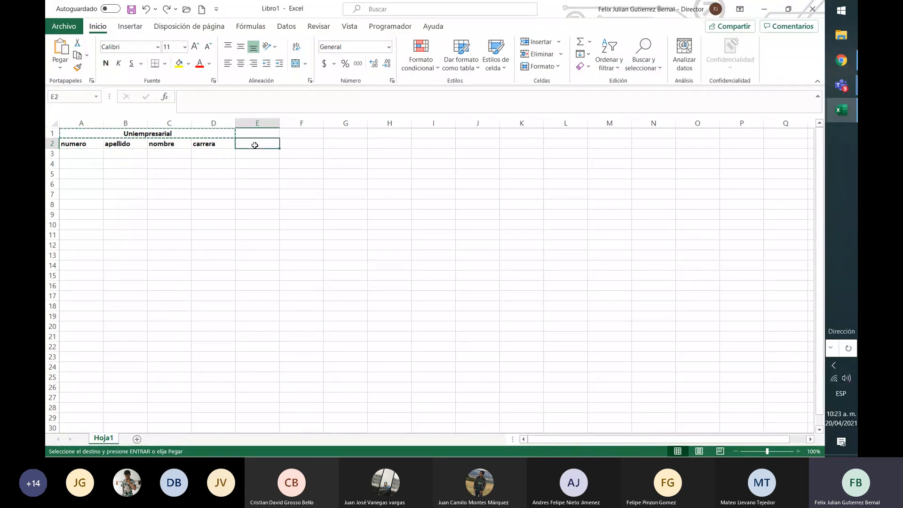
pyautogui.click(114, 152)
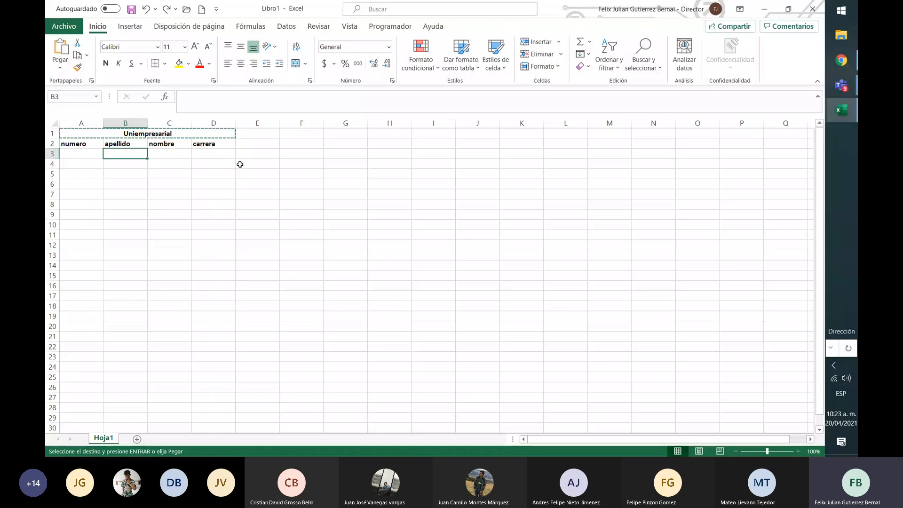
pyautogui.write('Guti')
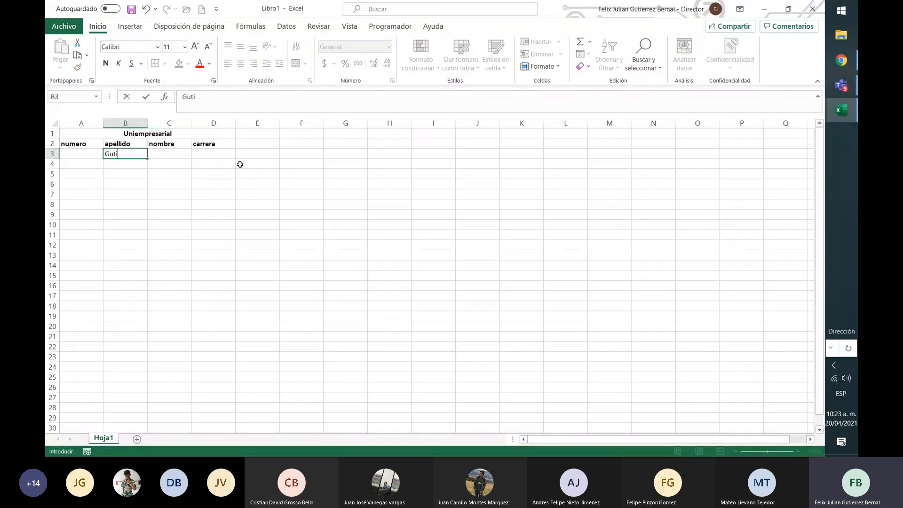
pyautogui.write('érrez Bernal')
pyautogui.press('Return')
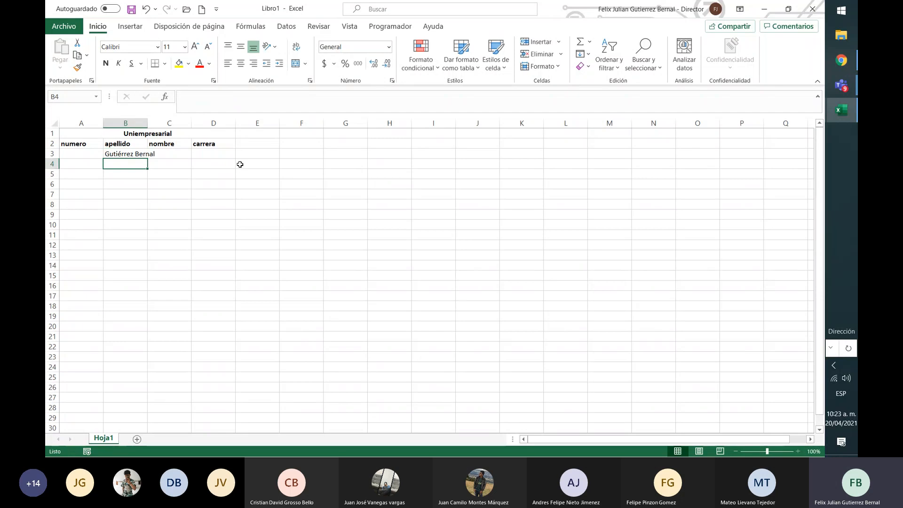
# Try narrowing column B and auto-fitting its width to the surnames in B3, doing this twice
pyautogui.press('Up')
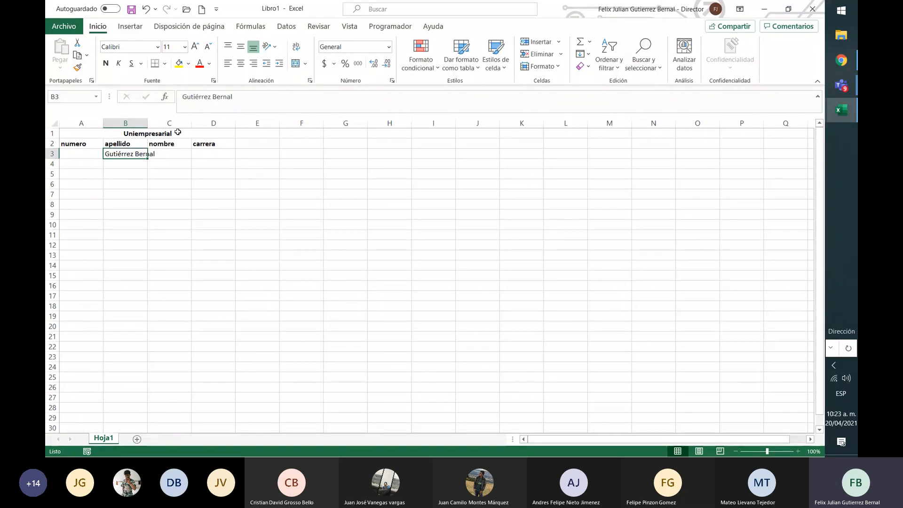
pyautogui.moveTo(148, 123)
pyautogui.mouseDown()
pyautogui.moveTo(161, 124)
pyautogui.moveTo(134, 125)
pyautogui.mouseUp()
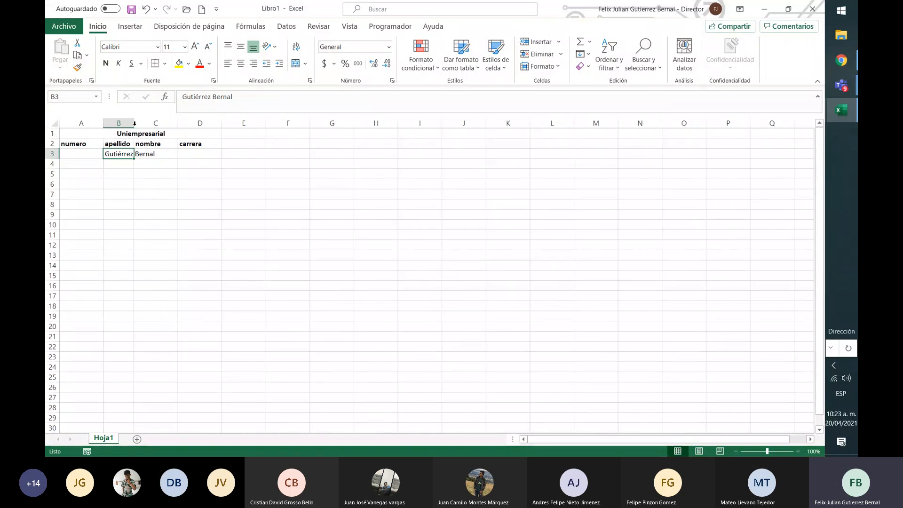
pyautogui.doubleClick(134, 124)
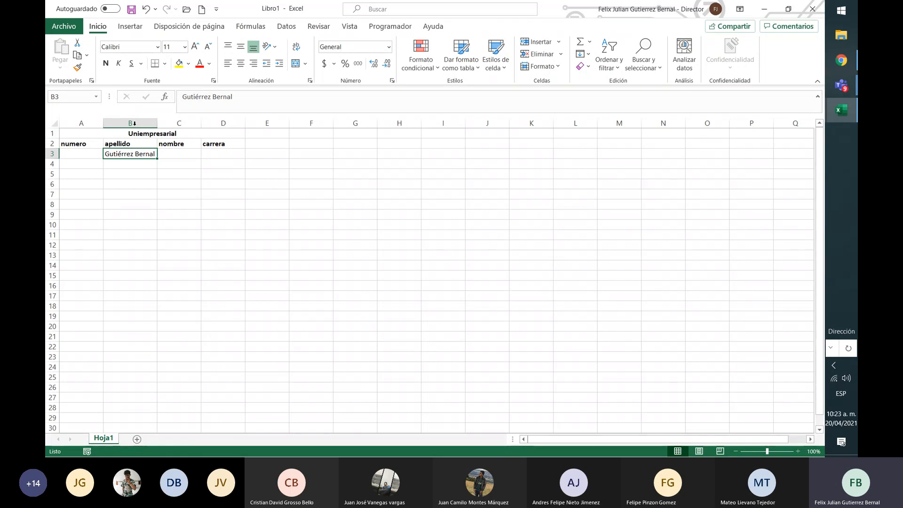
pyautogui.moveTo(157, 125); pyautogui.dragTo(158, 125)
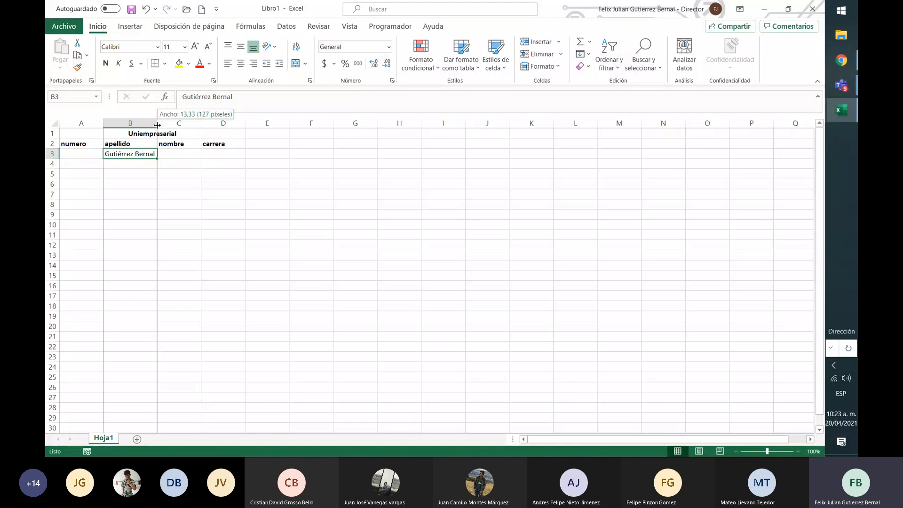
pyautogui.moveTo(157, 125); pyautogui.dragTo(137, 133)
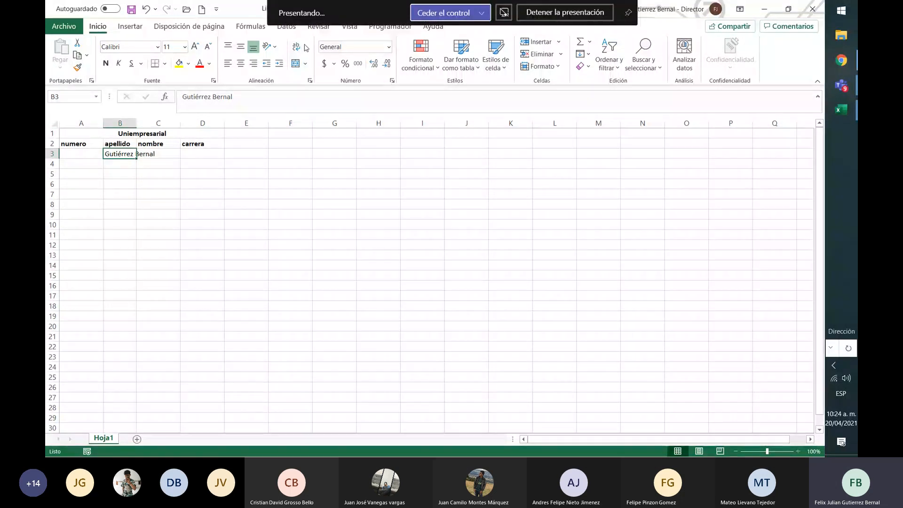
pyautogui.doubleClick(136, 123)
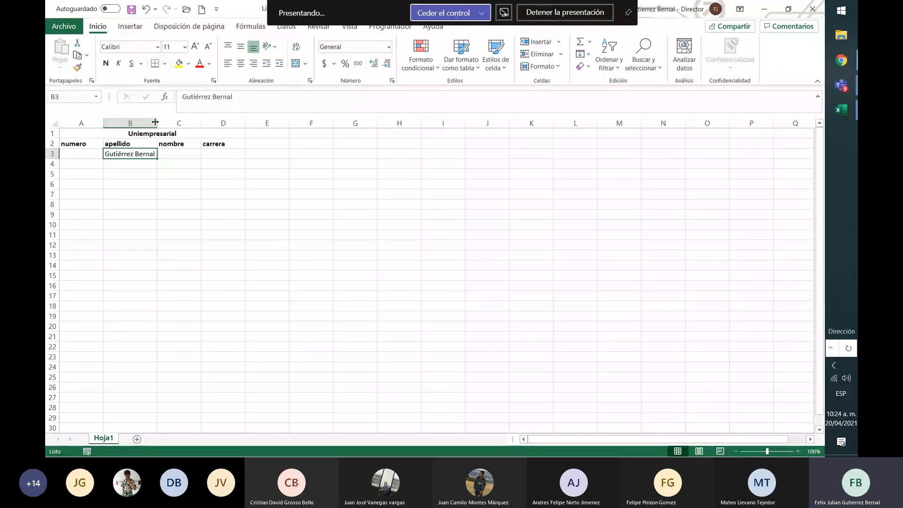
# Narrow column B to roughly the width of its apellido header and wrap the text in cell B3
pyautogui.moveTo(157, 123); pyautogui.dragTo(136, 123)
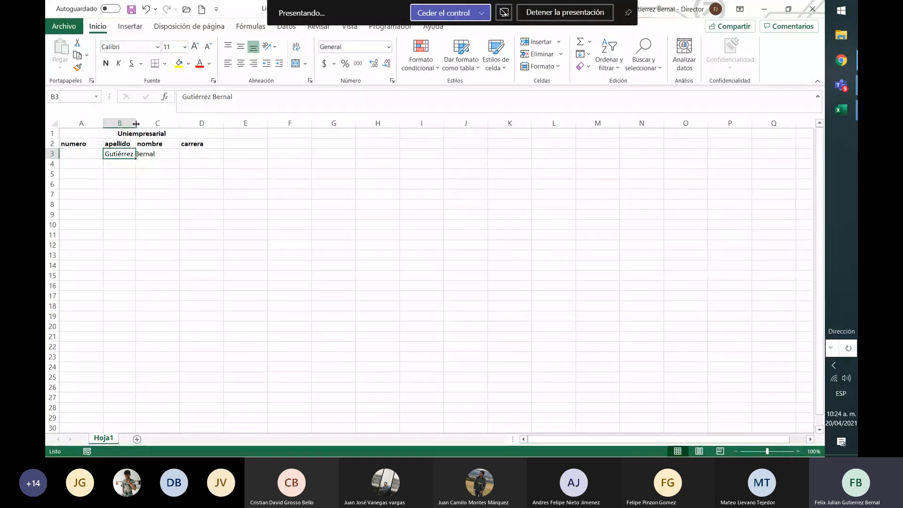
pyautogui.click(297, 48)
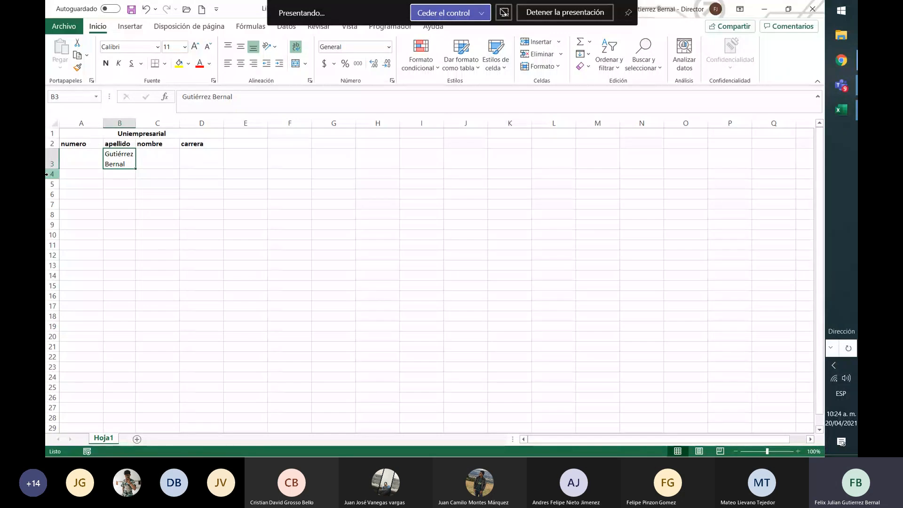
# Enter 1 in cell A3 and 2 in cell A4 below the numero header
pyautogui.click(84, 167)
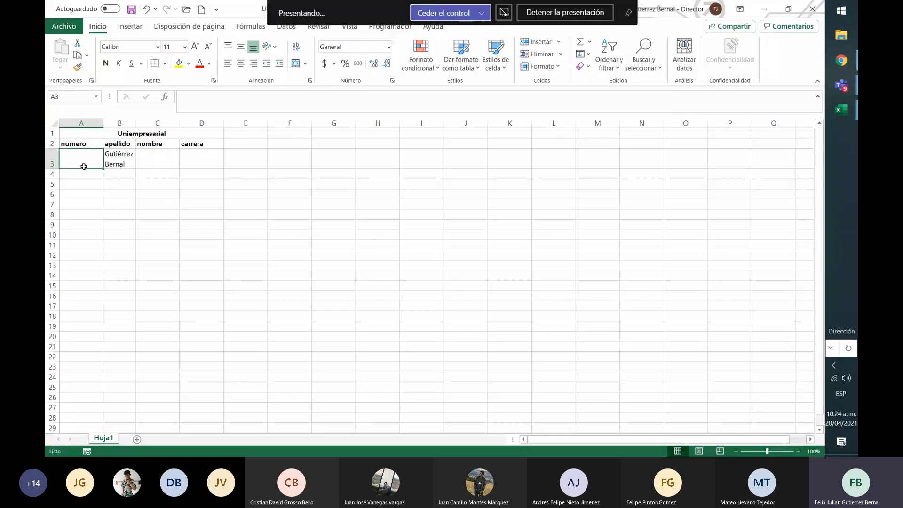
pyautogui.write('1')
pyautogui.press('Return')
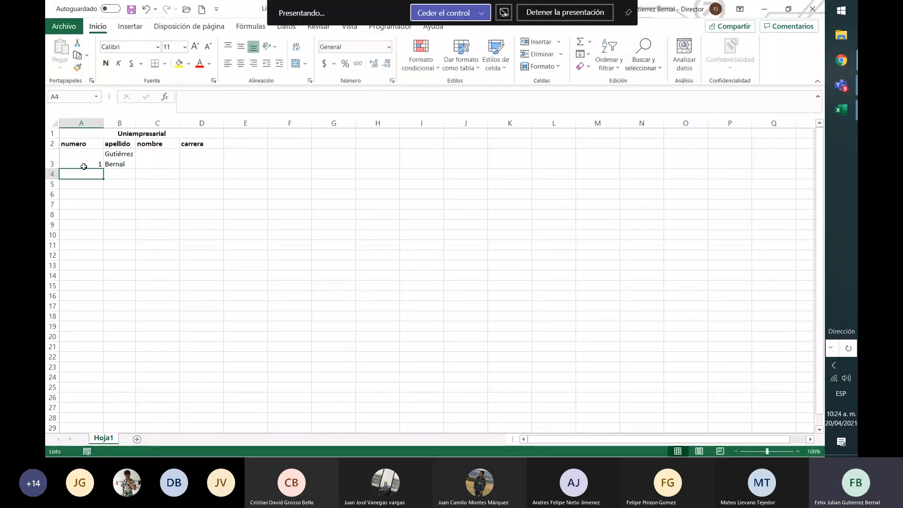
pyautogui.write('2')
pyautogui.press('Up')
pyautogui.press('Down')
# Set cell A4 to 1 and fill the A3:A4 pattern down to A15
pyautogui.moveTo(87, 165)
pyautogui.mouseDown()
pyautogui.moveTo(104, 189)
pyautogui.moveTo(103, 324)
pyautogui.moveTo(82, 155)
pyautogui.moveTo(94, 185)
pyautogui.moveTo(96, 163)
pyautogui.moveTo(99, 176)
pyautogui.mouseUp()
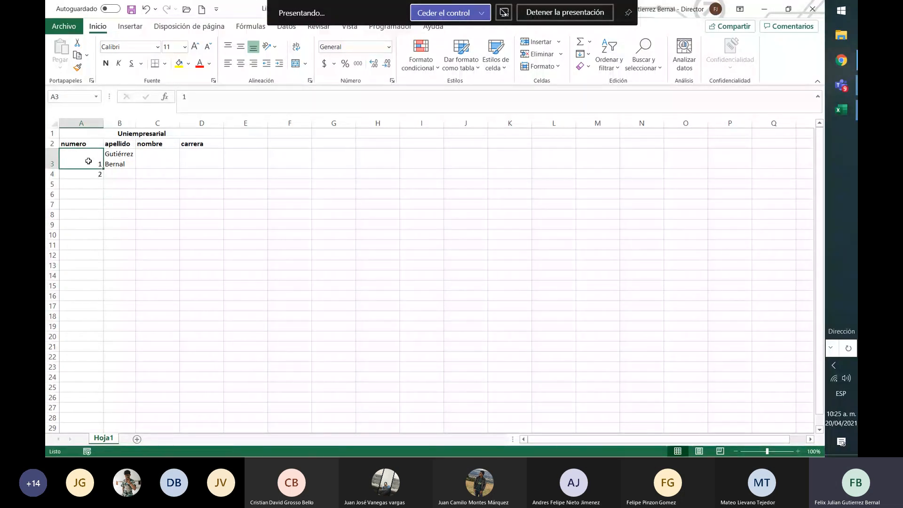
pyautogui.press('Down')
pyautogui.write('1')
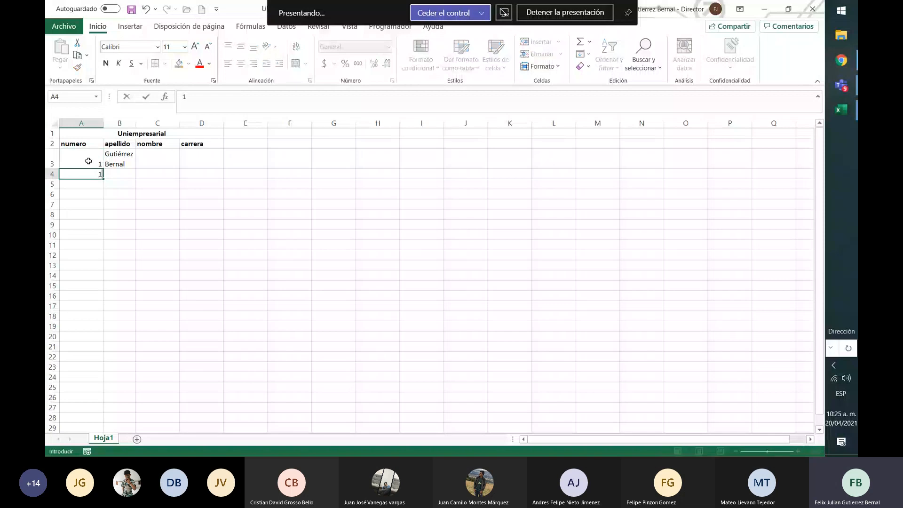
pyautogui.press('Return')
pyautogui.press('Up')
pyautogui.press('Up')
pyautogui.moveTo(89, 161); pyautogui.dragTo(91, 174)
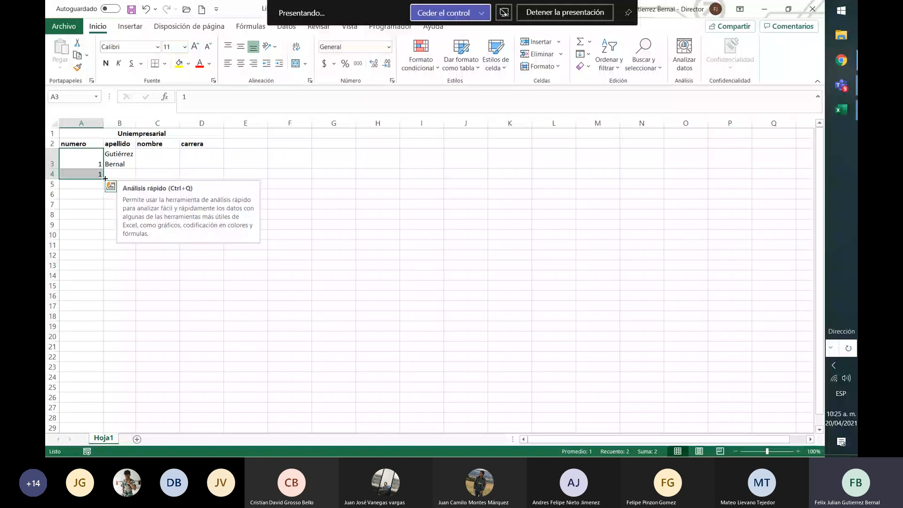
pyautogui.moveTo(104, 178); pyautogui.dragTo(96, 294)
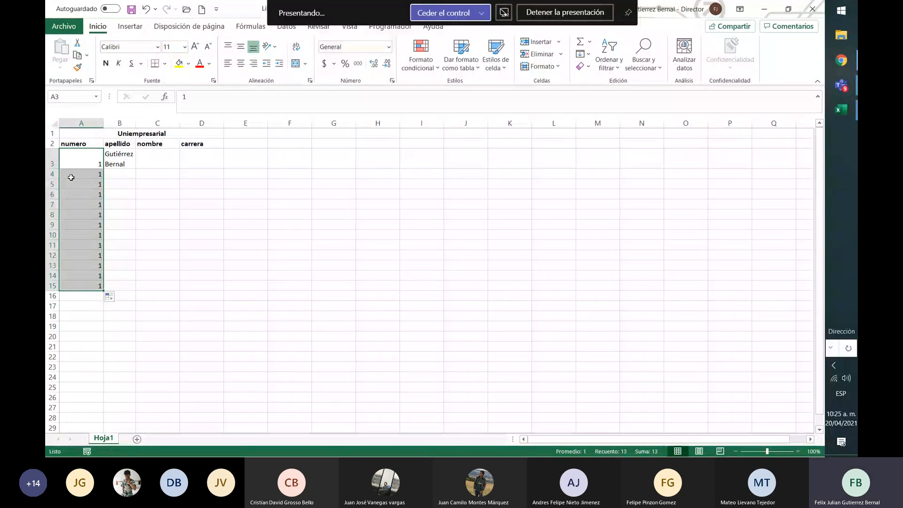
# Set cell A4 to 2 and fill the A3:A4 series down to A15, numbering the rows 1 to 13
pyautogui.click(90, 174)
pyautogui.write('2')
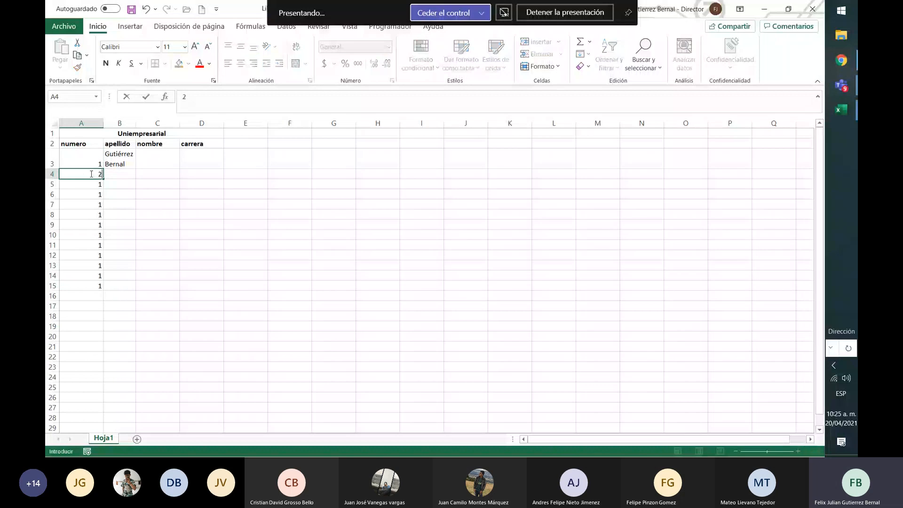
pyautogui.scroll(-1, 100, 155)
pyautogui.click(93, 138)
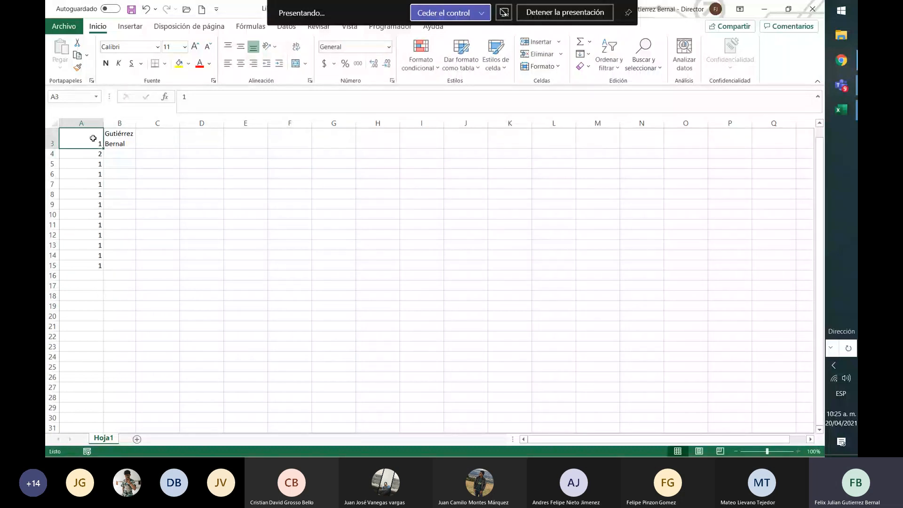
pyautogui.moveTo(93, 144); pyautogui.dragTo(94, 153)
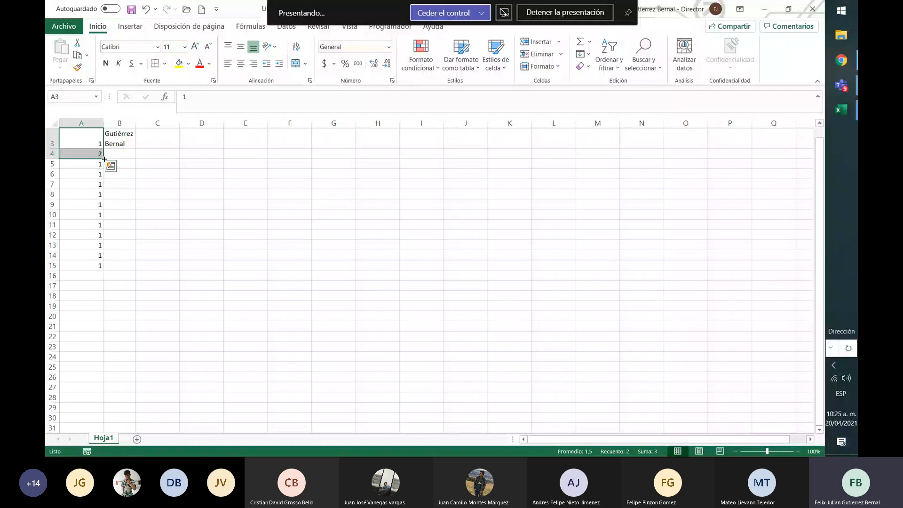
pyautogui.moveTo(104, 159); pyautogui.dragTo(103, 268)
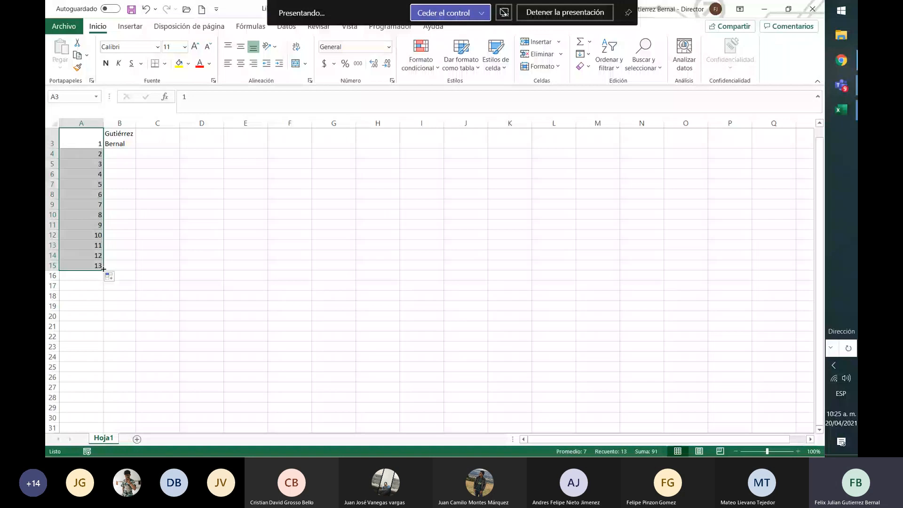
# Set cell A4 to 3 and fill the A3:A4 series down to A15 in increments of 2
pyautogui.click(97, 160)
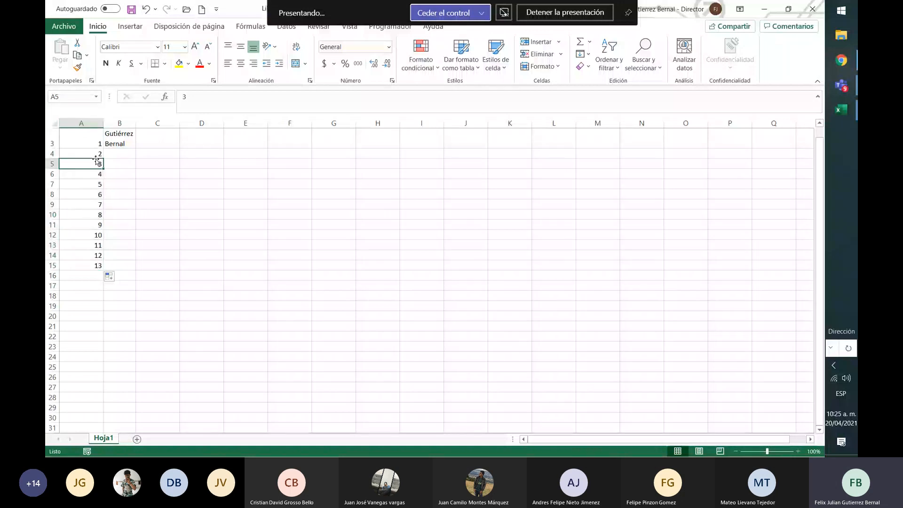
pyautogui.click(97, 153)
pyautogui.write('3')
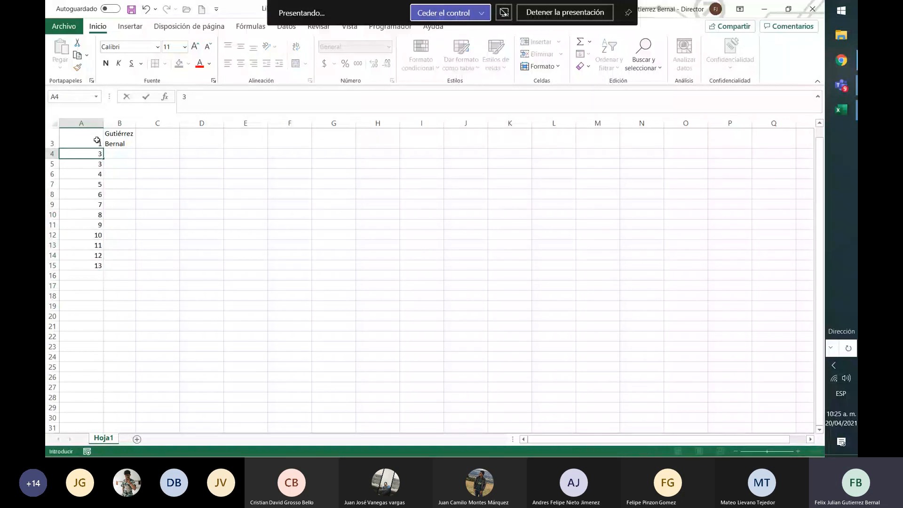
pyautogui.moveTo(94, 143); pyautogui.dragTo(99, 275)
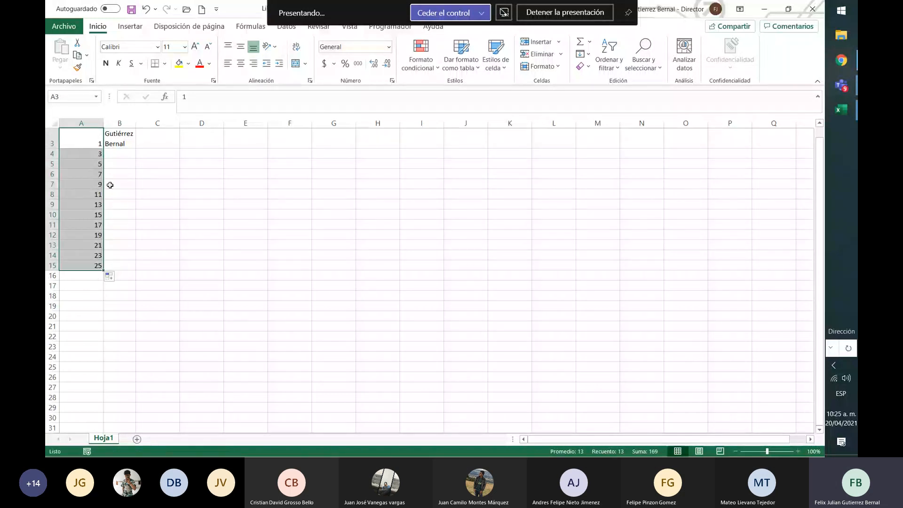
# Set cell A4 to 4 and fill the A3:A4 series down to A15 in increments of 3
pyautogui.click(94, 154)
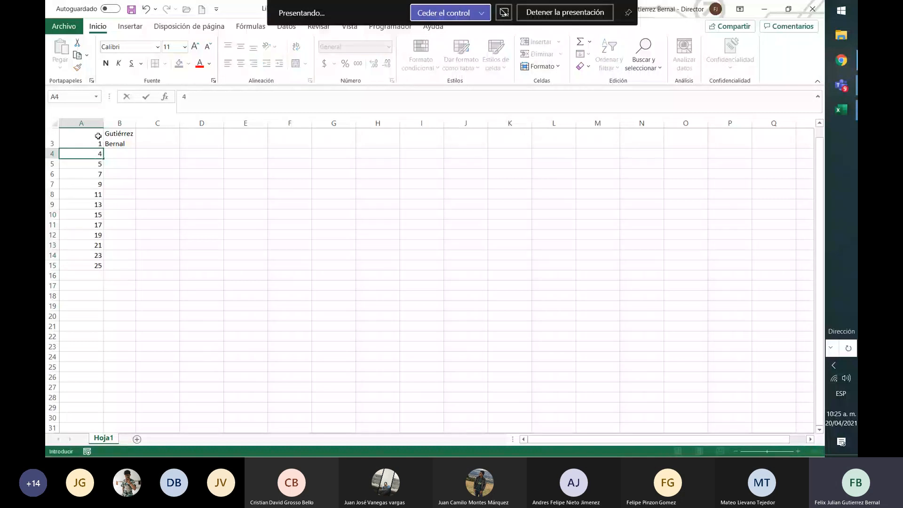
pyautogui.moveTo(97, 136); pyautogui.dragTo(99, 275)
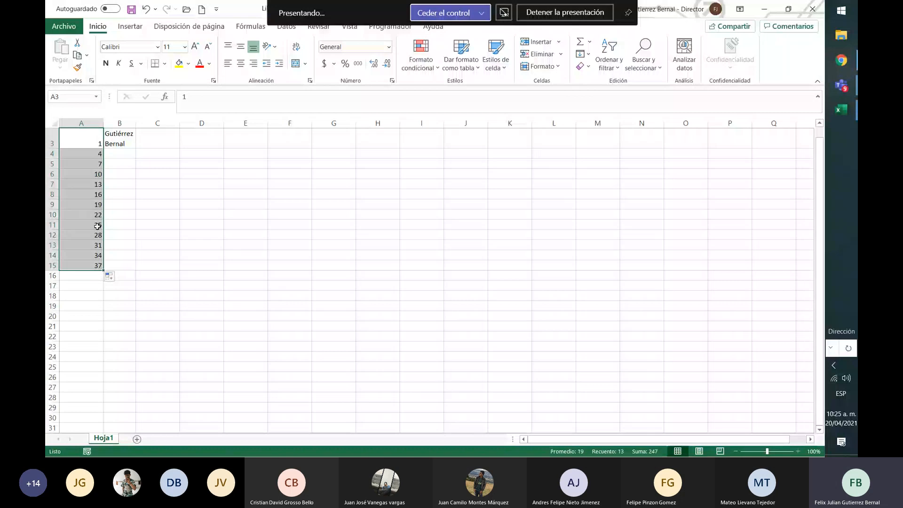
# Clear the number series from cells A3:A15 in the numero column
pyautogui.click(97, 153)
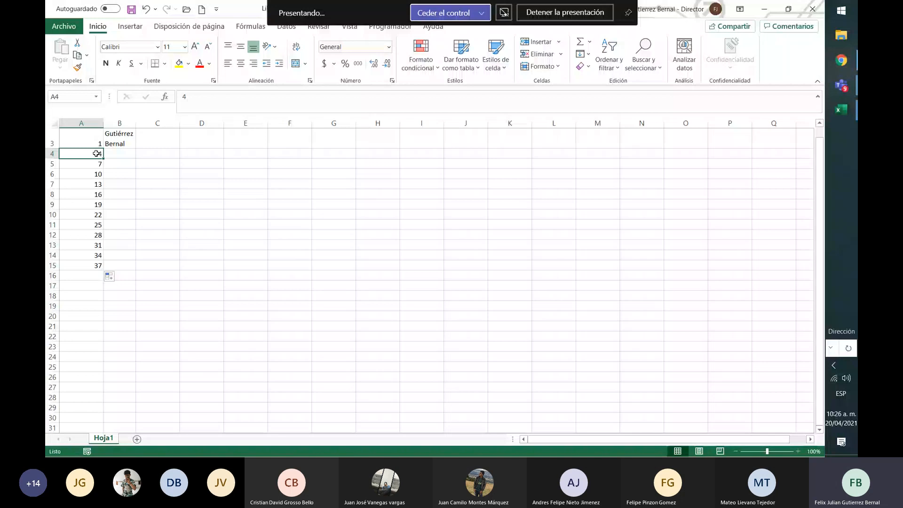
pyautogui.press('Up')
pyautogui.press('Up')
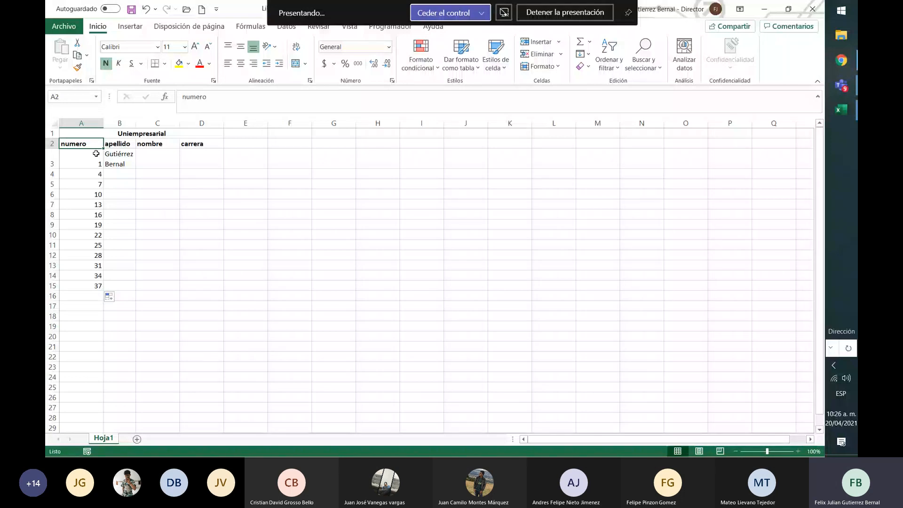
pyautogui.click(96, 153)
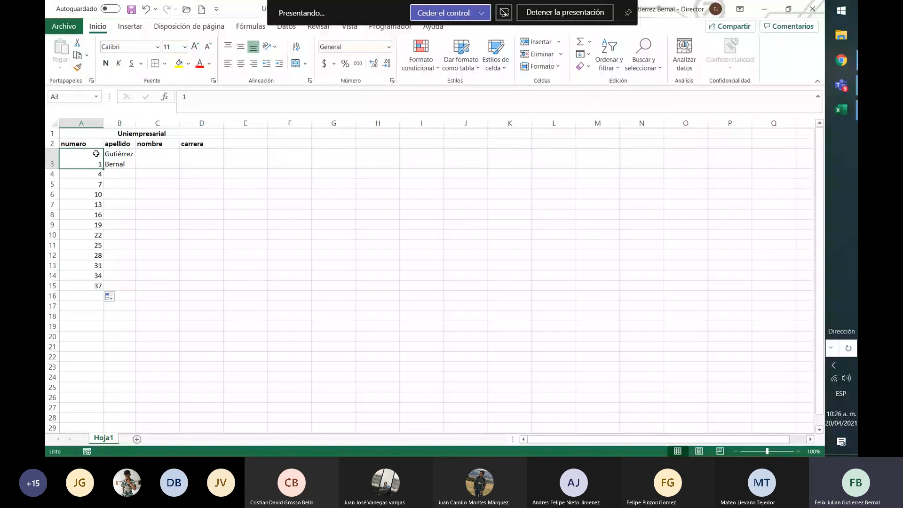
pyautogui.hotkey('shift', 'Down')
pyautogui.hotkey('shift', 'Down')
pyautogui.hotkey('shift', 'Down')
pyautogui.hotkey('shift', 'Down')
pyautogui.hotkey('shift', 'Down')
pyautogui.hotkey('shift', 'Down')
pyautogui.hotkey('shift', 'Down')
pyautogui.hotkey('shift', 'Down')
pyautogui.hotkey('shift', 'Down')
pyautogui.hotkey('shift', 'Down')
pyautogui.hotkey('shift', 'Down')
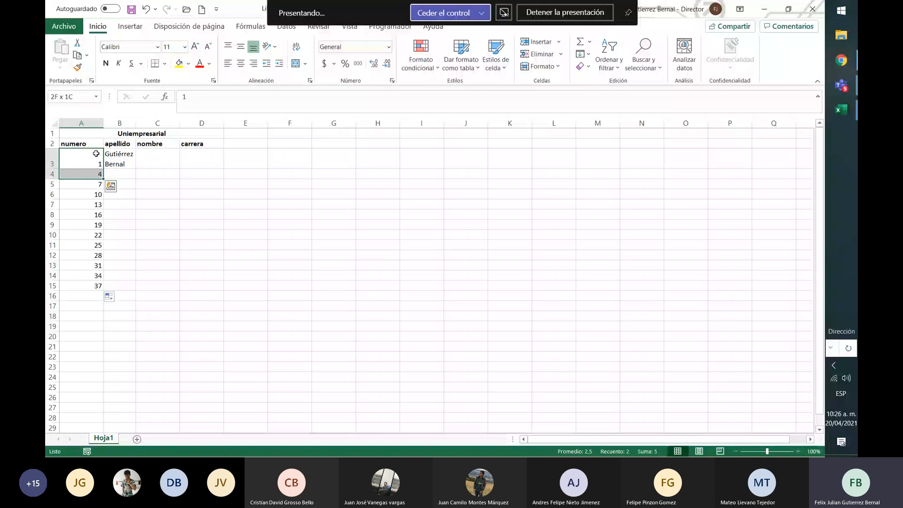
pyautogui.hotkey('shift', 'Down')
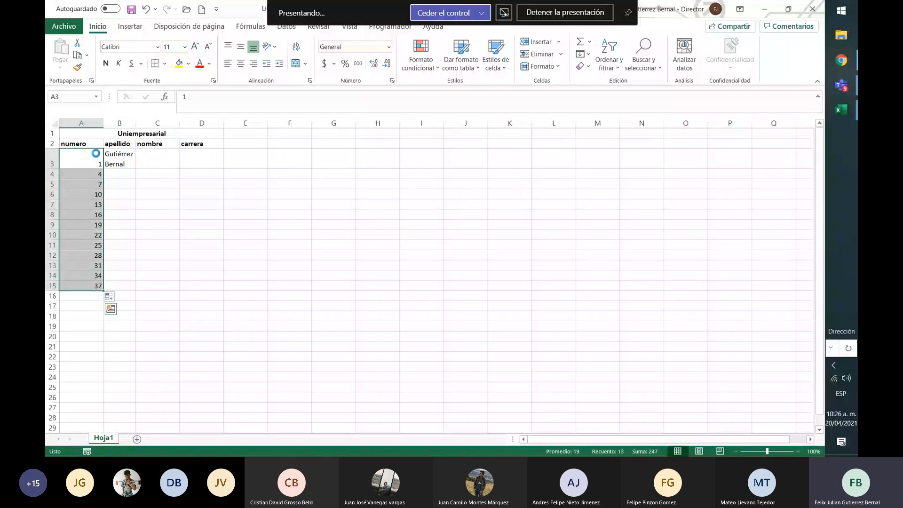
pyautogui.press('Delete')
# Enter 1 in A3 and 2 in A4, and fill the series down to A12 to number the rows 1 to 10
pyautogui.click(96, 153)
pyautogui.write('1')
pyautogui.press('Return')
pyautogui.write('2')
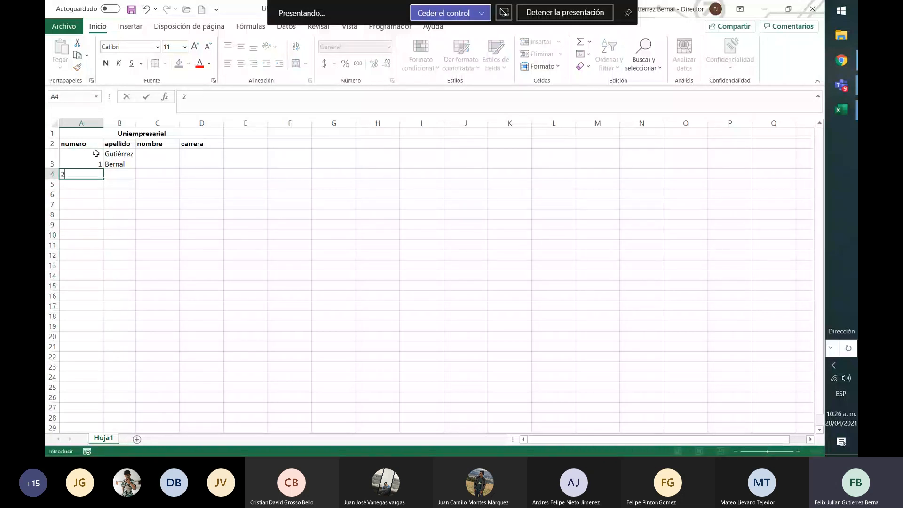
pyautogui.click(96, 153)
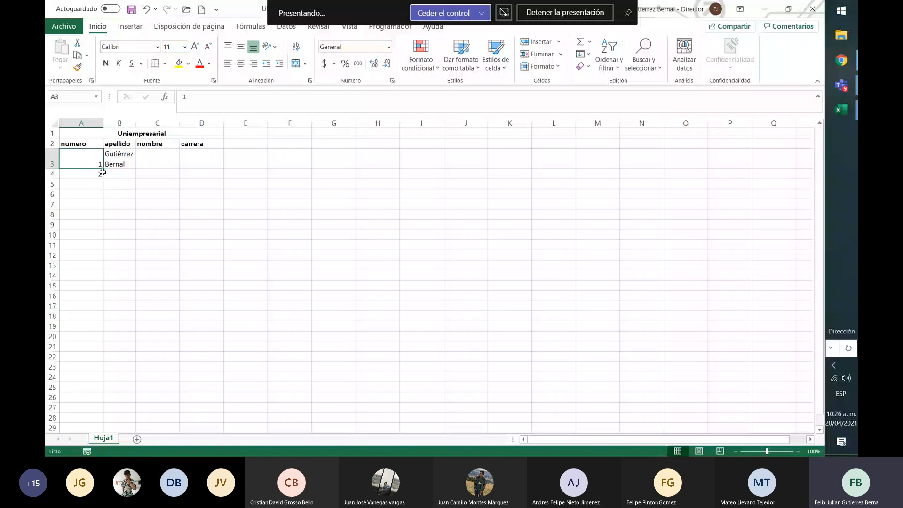
pyautogui.moveTo(90, 156); pyautogui.dragTo(98, 256)
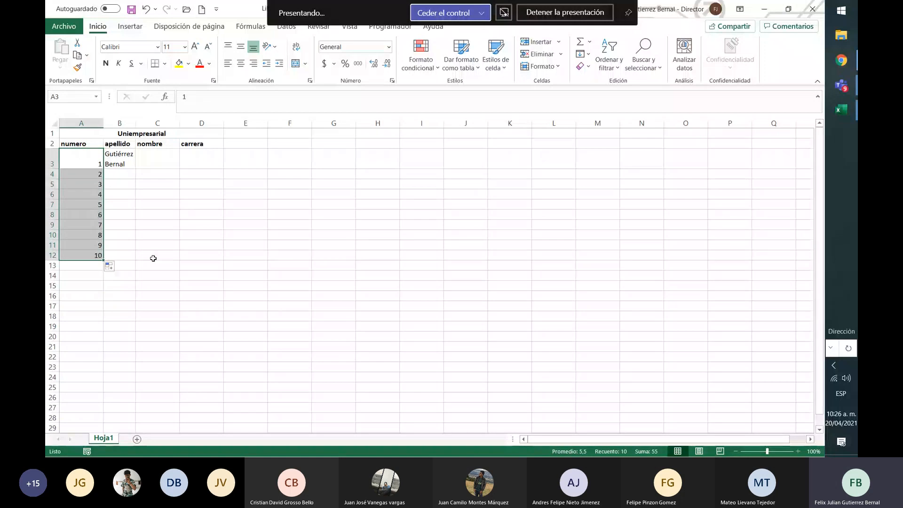
# Fill the surname in B3 down through B12
pyautogui.click(130, 168)
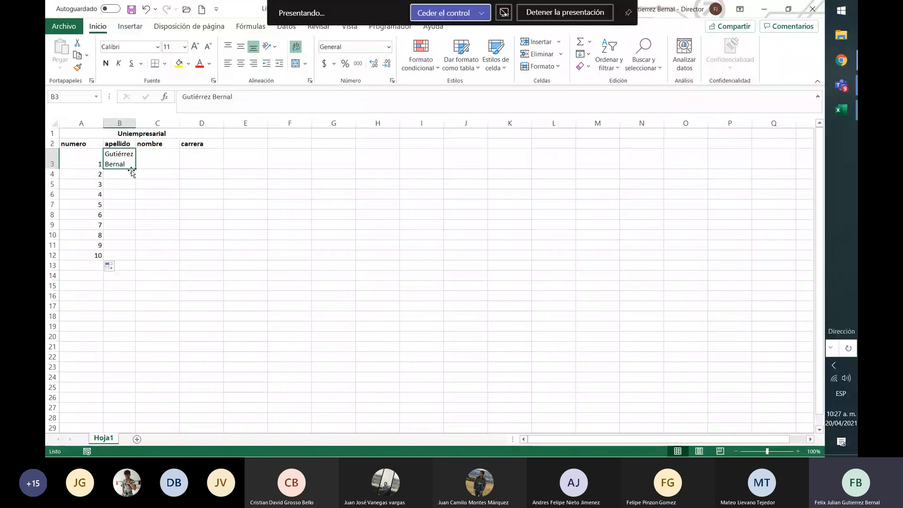
pyautogui.moveTo(136, 169); pyautogui.dragTo(137, 258)
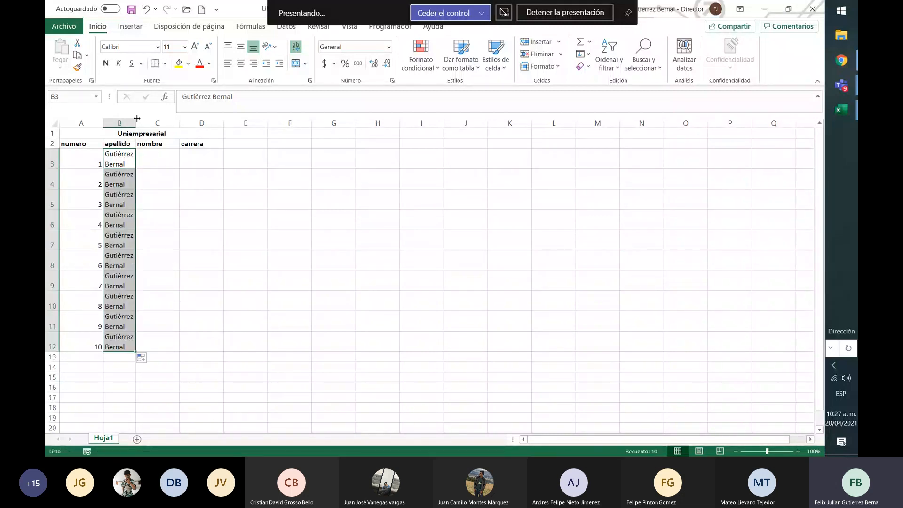
# Enter A in C3 and B in C4 under the nombre heading
pyautogui.click(162, 159)
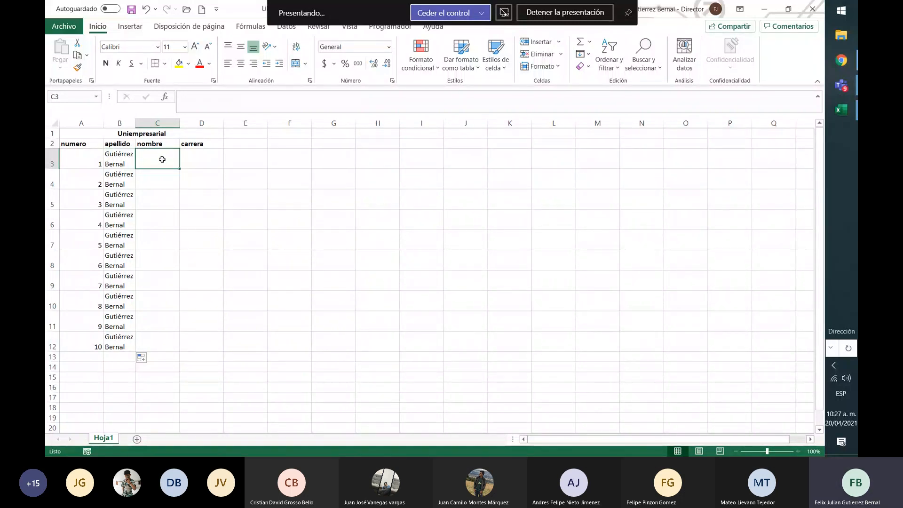
pyautogui.write('A')
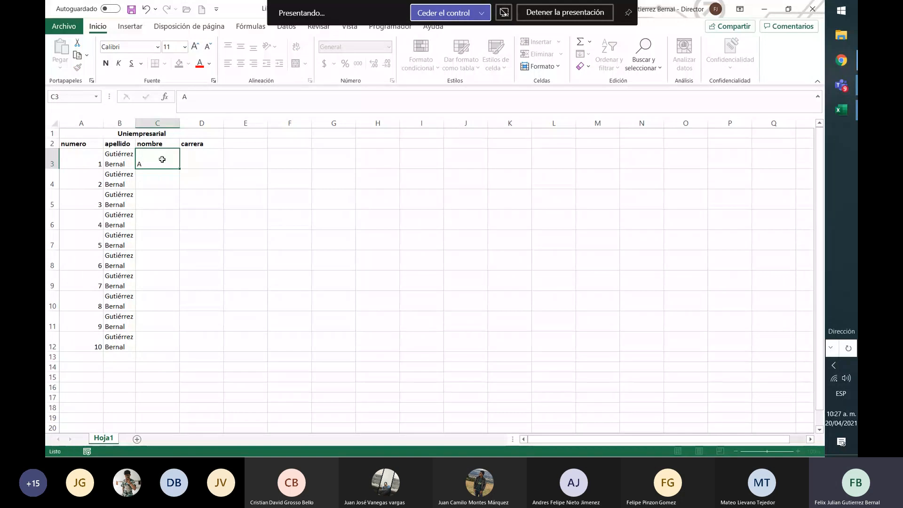
pyautogui.press('Return')
pyautogui.write('b')
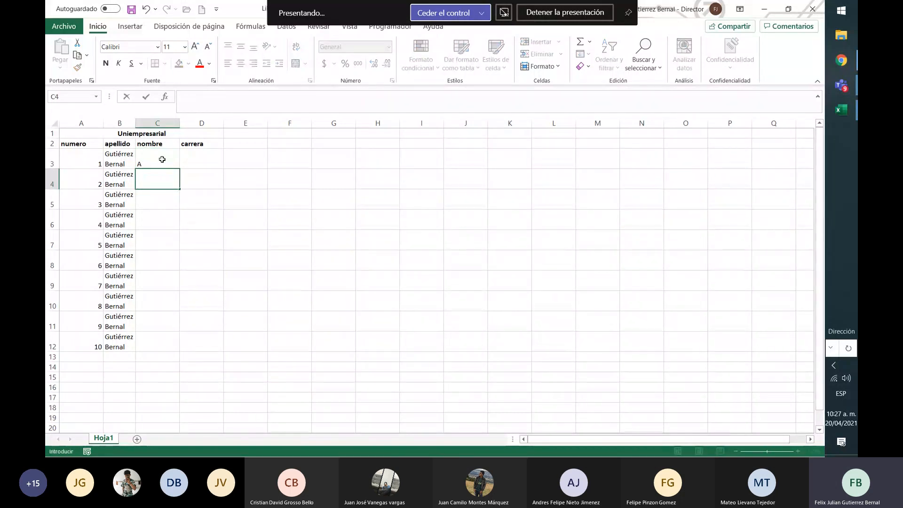
pyautogui.write('B')
pyautogui.press('Return')
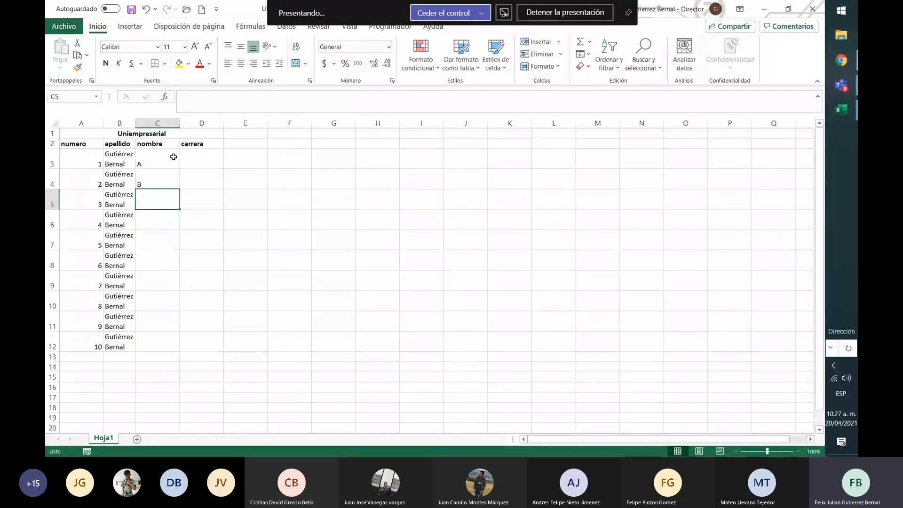
pyautogui.moveTo(174, 157); pyautogui.dragTo(178, 191)
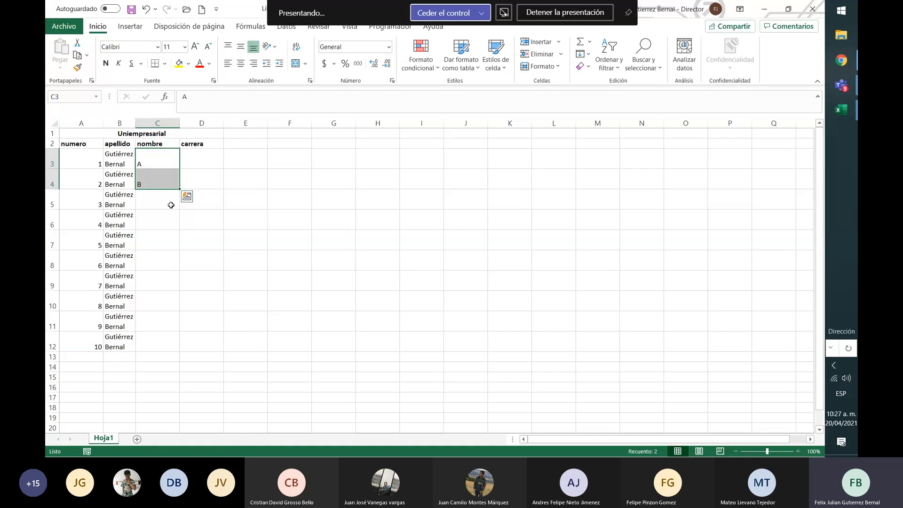
pyautogui.click(170, 205)
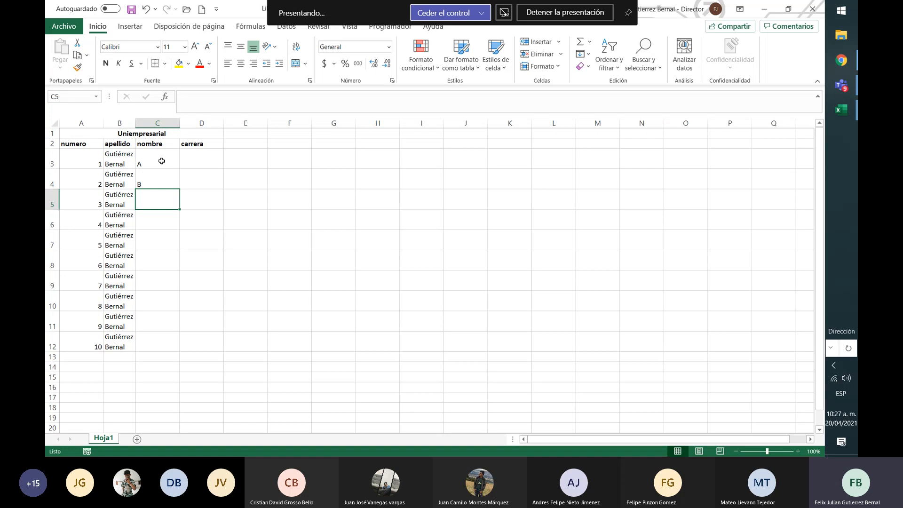
# Add the column heading "tipos variable" in cell E2
pyautogui.press('Up')
pyautogui.press('Up')
pyautogui.press('Right')
pyautogui.press('Right')
pyautogui.press('Right')
pyautogui.press('Right')
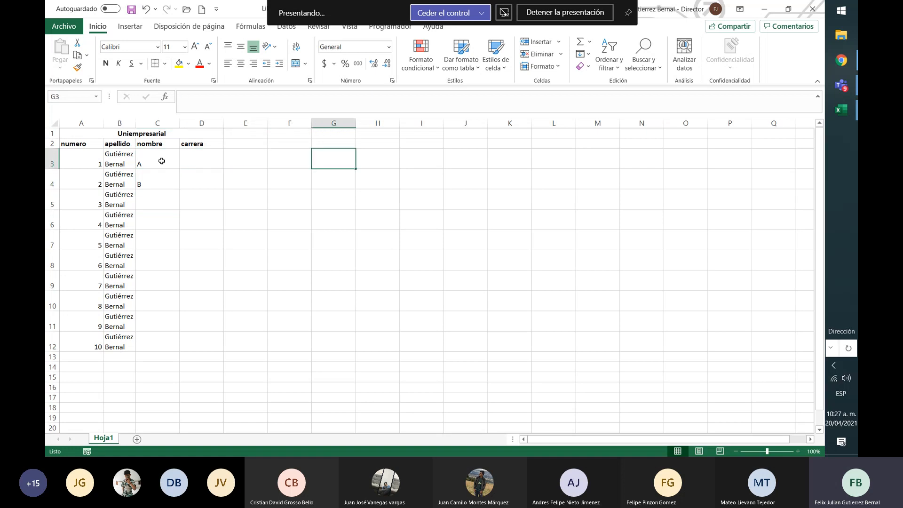
pyautogui.press('Left')
pyautogui.press('Up')
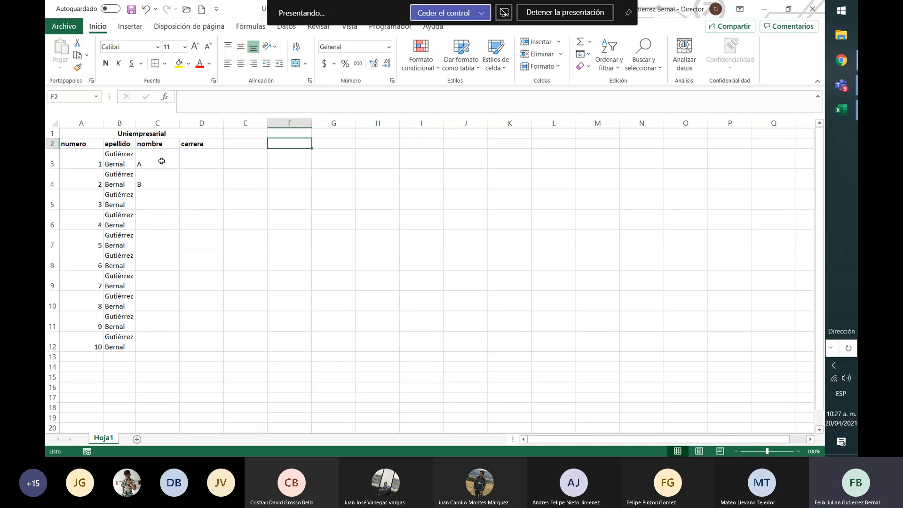
pyautogui.press('Left')
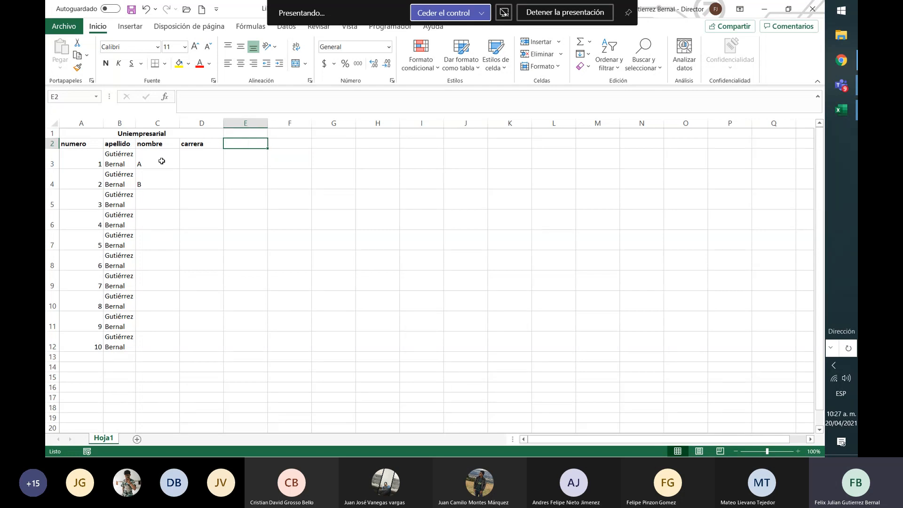
pyautogui.write('TIPOS DE V')
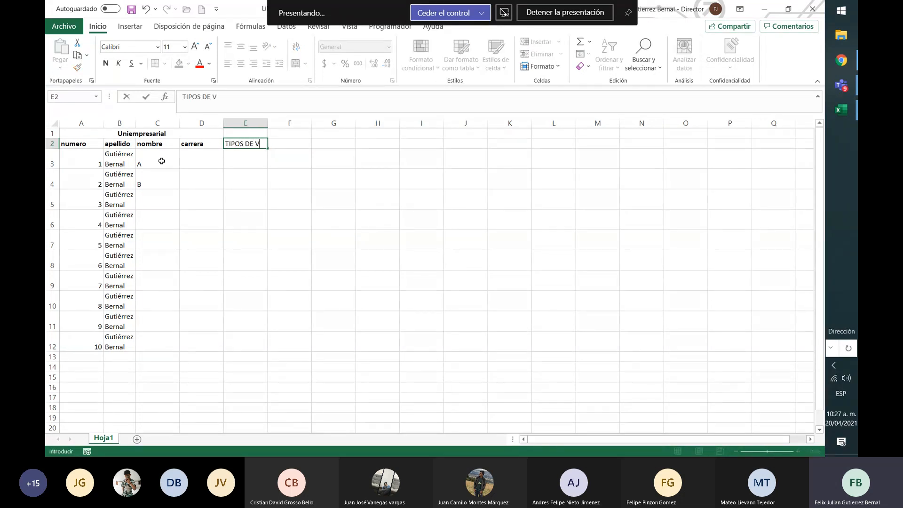
pyautogui.write('ARIABLE')
pyautogui.press('BackSpace')
pyautogui.press('BackSpace')
pyautogui.press('BackSpace')
pyautogui.press('BackSpace')
pyautogui.press('BackSpace')
pyautogui.press('BackSpace')
pyautogui.press('BackSpace')
pyautogui.press('BackSpace')
pyautogui.press('BackSpace')
pyautogui.press('BackSpace')
pyautogui.press('BackSpace')
pyautogui.press('BackSpace')
pyautogui.press('BackSpace')
pyautogui.press('BackSpace')
pyautogui.press('BackSpace')
pyautogui.press('BackSpace')
pyautogui.press('BackSpace')
pyautogui.write('tipos d')
pyautogui.press('BackSpace')
pyautogui.write('variable')
pyautogui.press('Return')
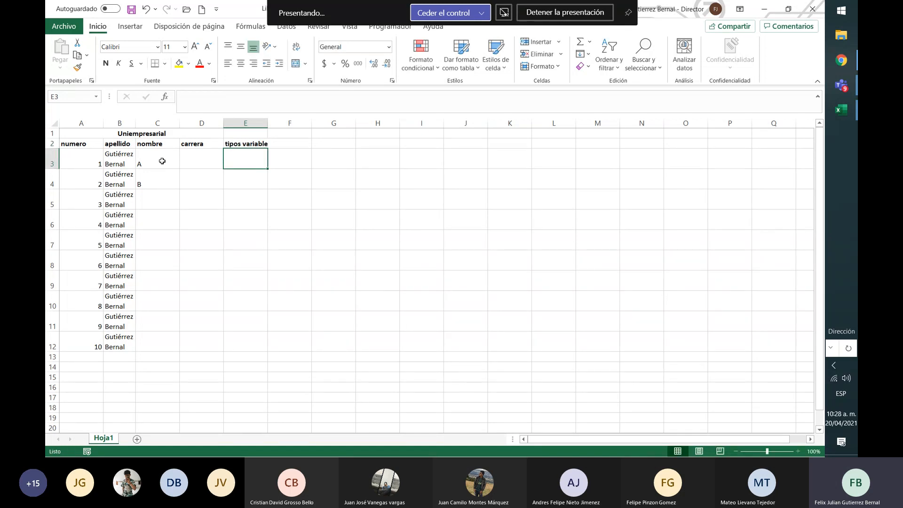
# Switch to the Teams meeting to check the participants, and return to the Libro1 workbook in Excel
pyautogui.click(842, 85)
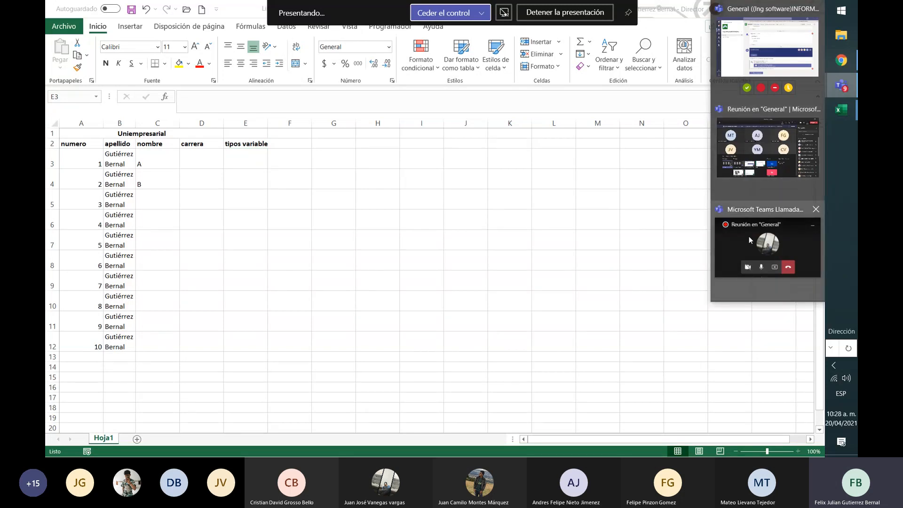
pyautogui.click(754, 158)
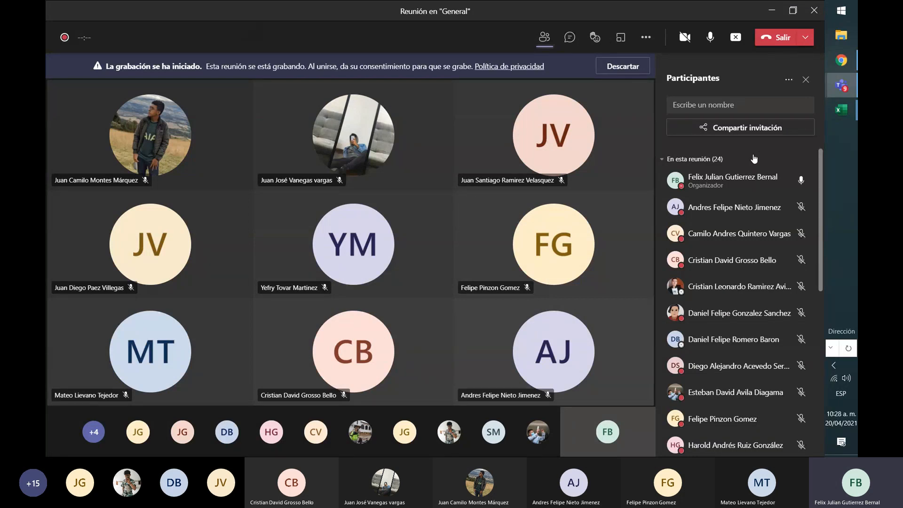
pyautogui.moveTo(754, 159)
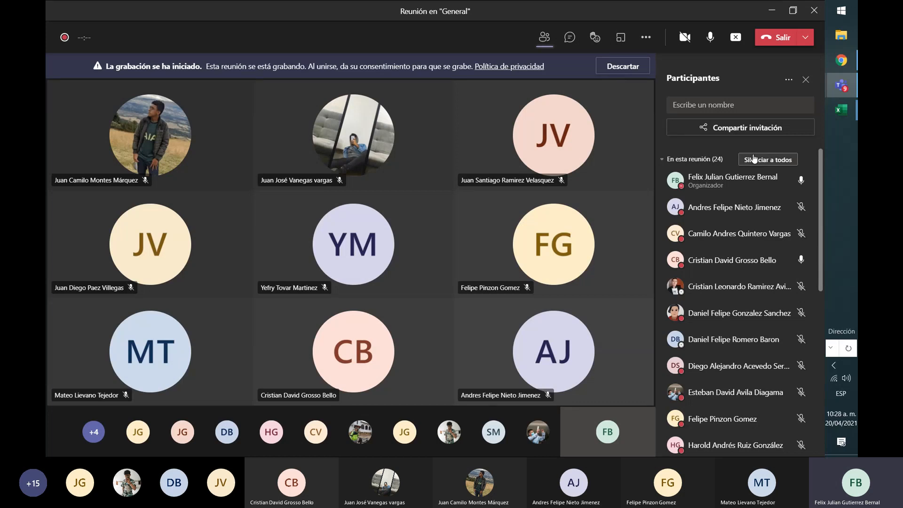
pyautogui.moveTo(847, 111)
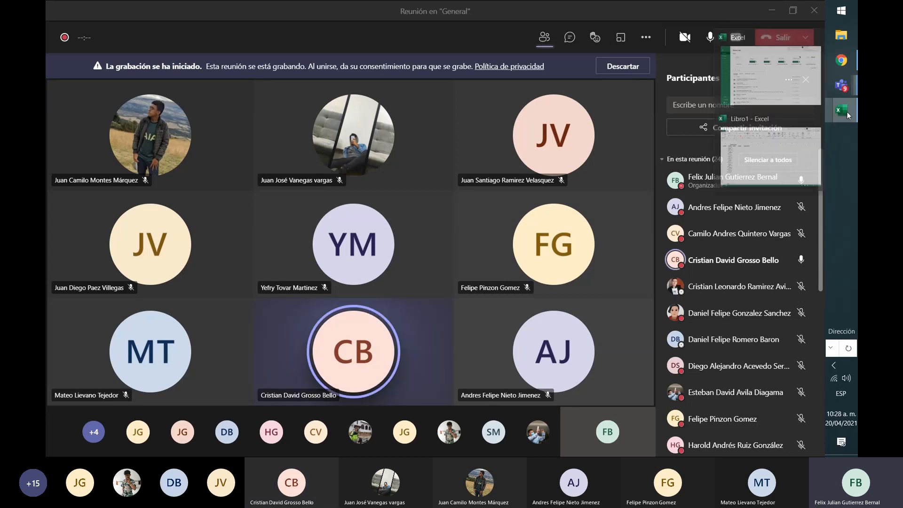
pyautogui.click(760, 164)
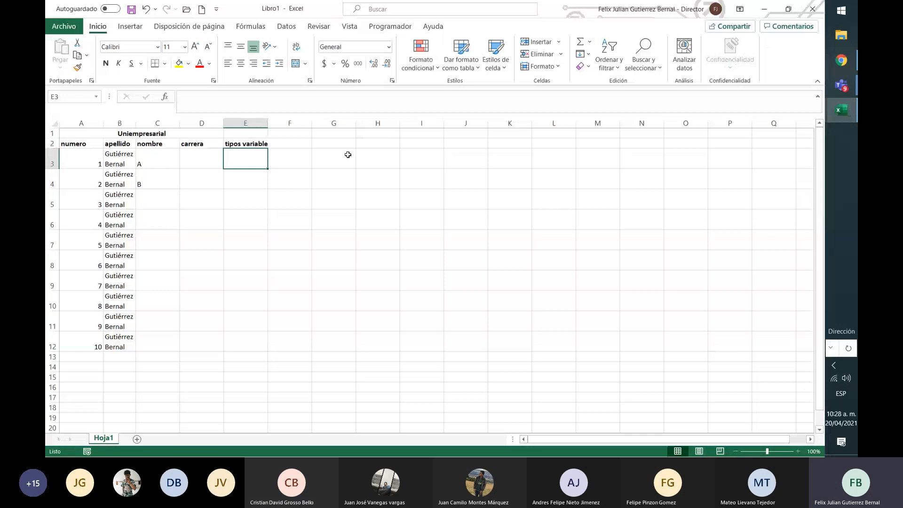
# Enter float in E3 and add the column heading "caracteristicas" in F2, finishing with cell E4 selected
pyautogui.write('float')
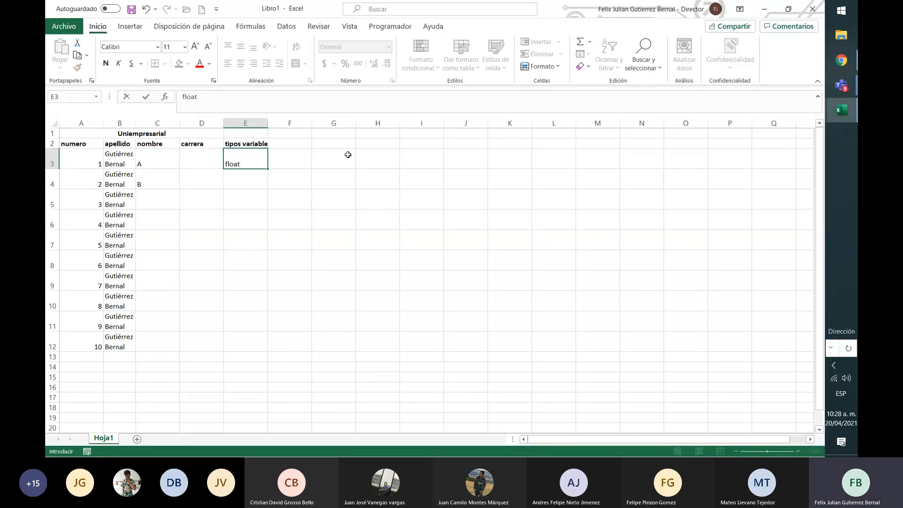
pyautogui.press('Return')
pyautogui.press('Up')
pyautogui.press('Up')
pyautogui.press('Right')
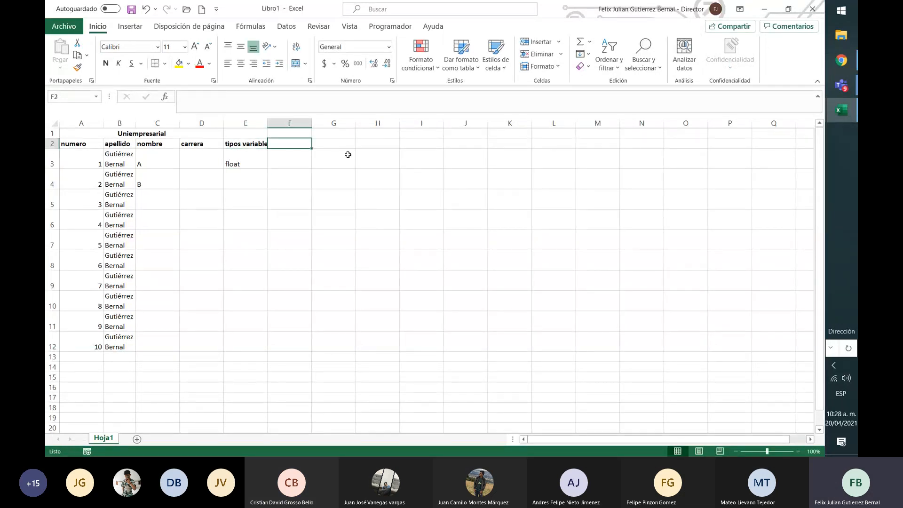
pyautogui.write('caracteristi')
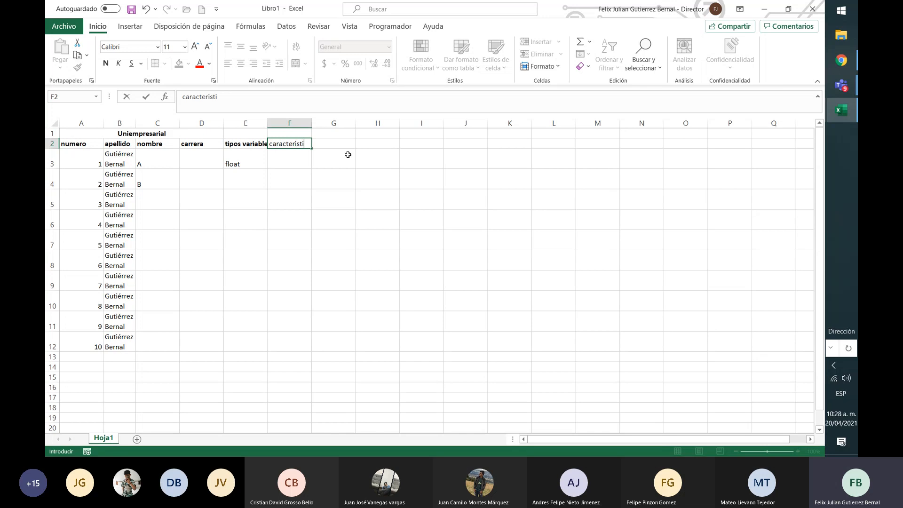
pyautogui.write('cas')
pyautogui.press('Return')
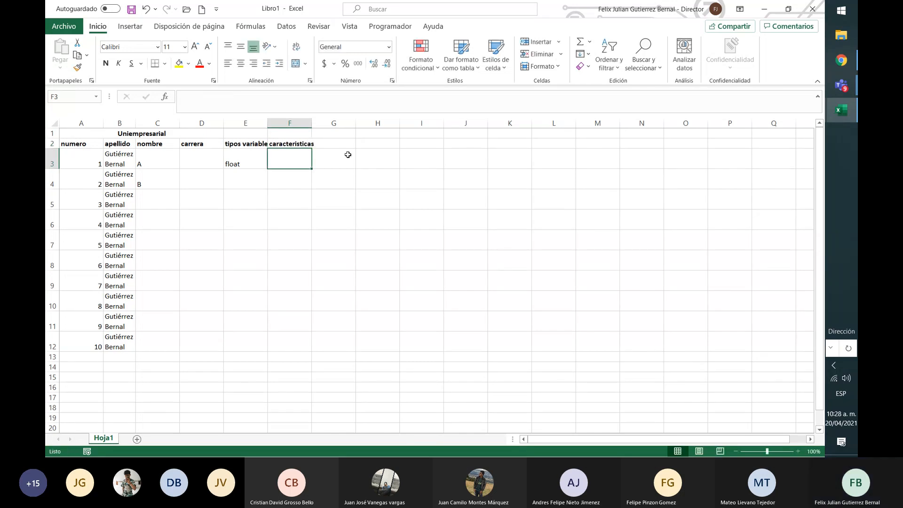
pyautogui.press('Right')
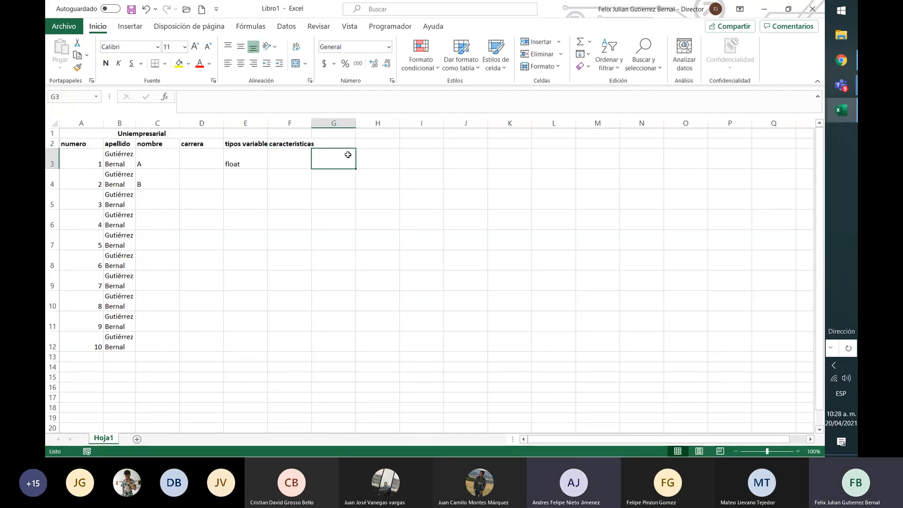
pyautogui.press('Left')
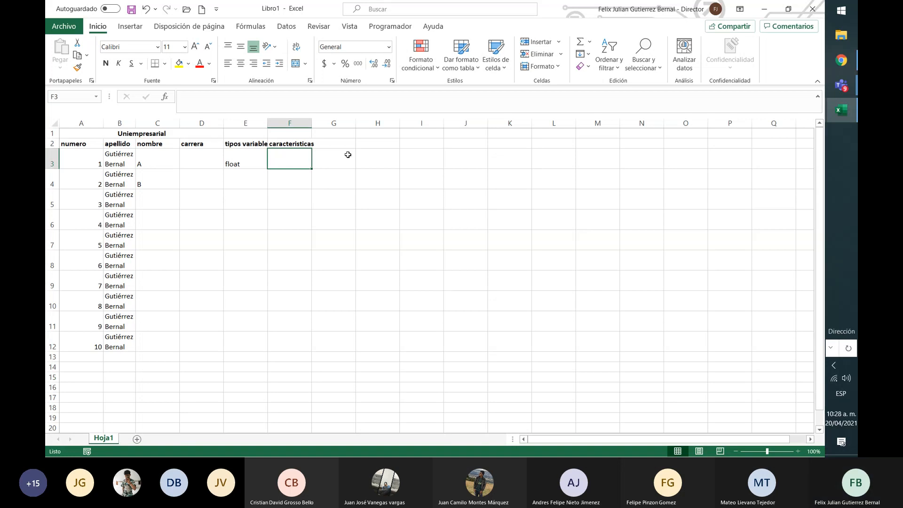
pyautogui.press('Return')
pyautogui.press('Left')
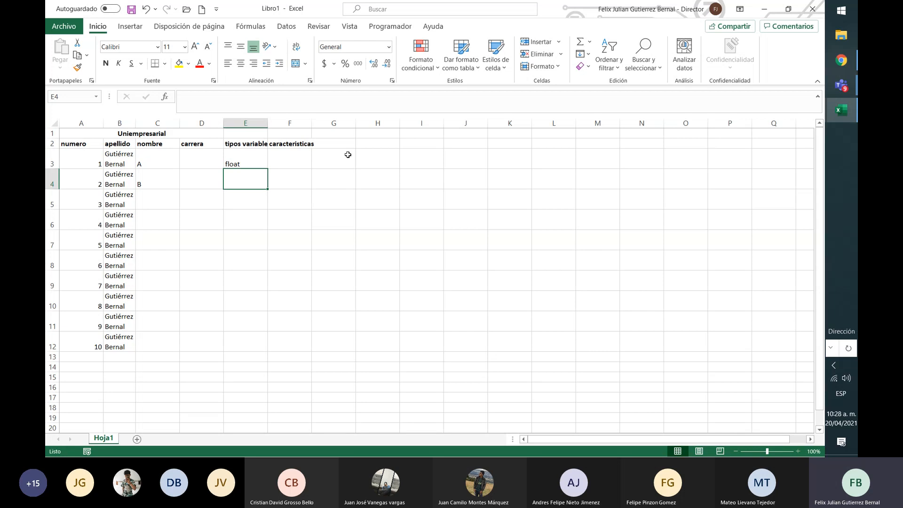
# Switch to the Teams meeting window to check the participants
pyautogui.click(841, 86)
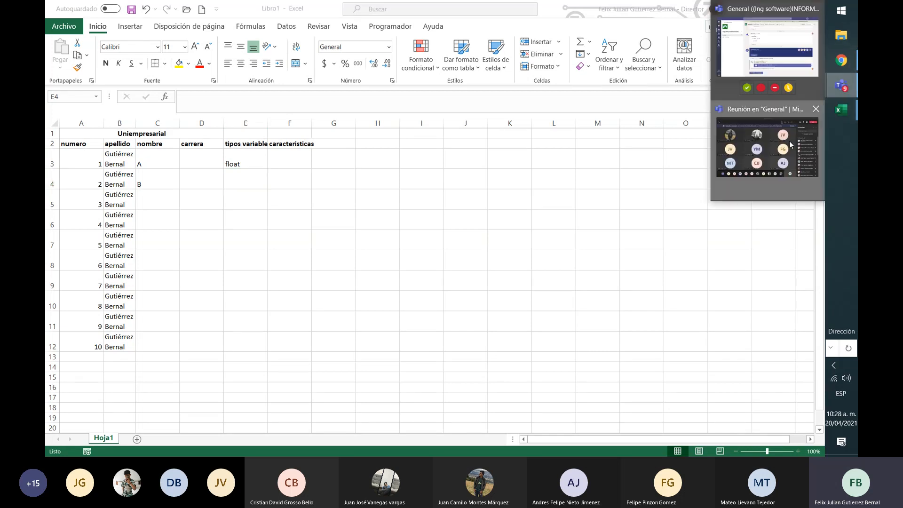
pyautogui.click(790, 144)
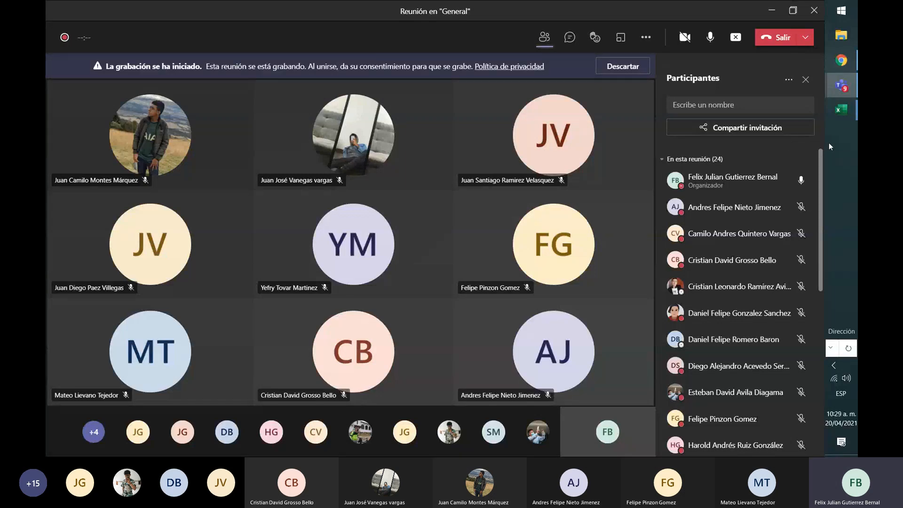
# Return to the Libro1 workbook in Excel and enter char in cell E4 and 8 in cell F4
pyautogui.moveTo(842, 115)
pyautogui.click(772, 155)
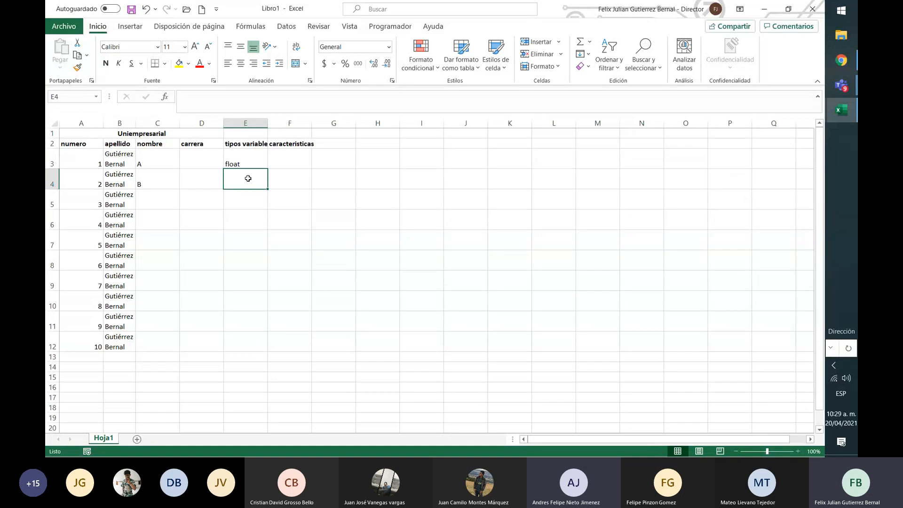
pyautogui.write('char')
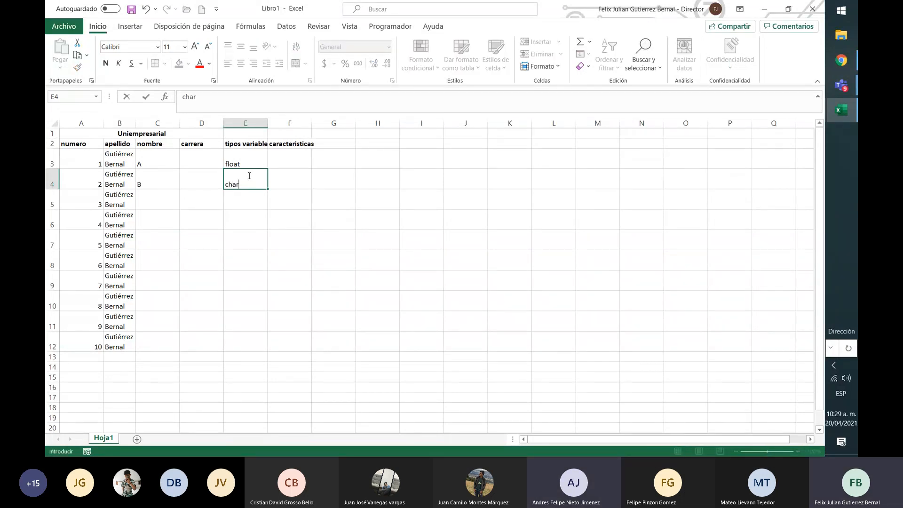
pyautogui.press('Up')
pyautogui.press('Right')
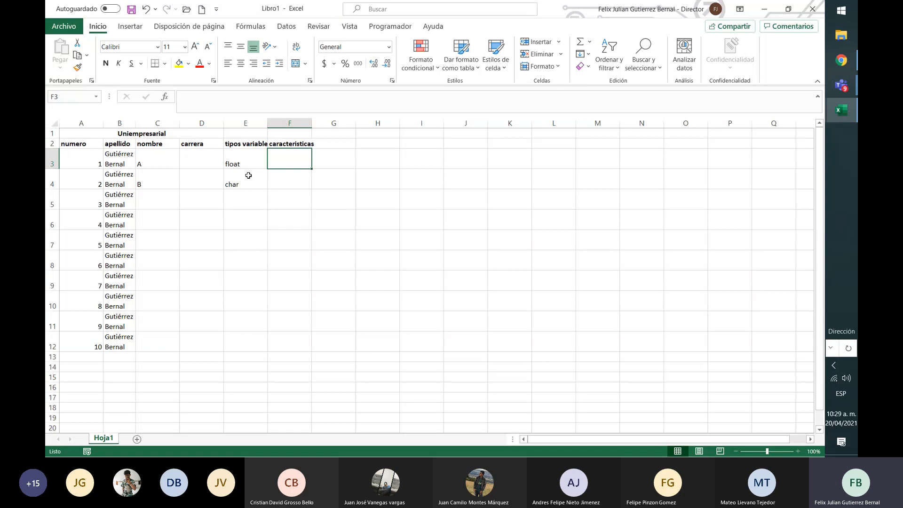
pyautogui.press('Down')
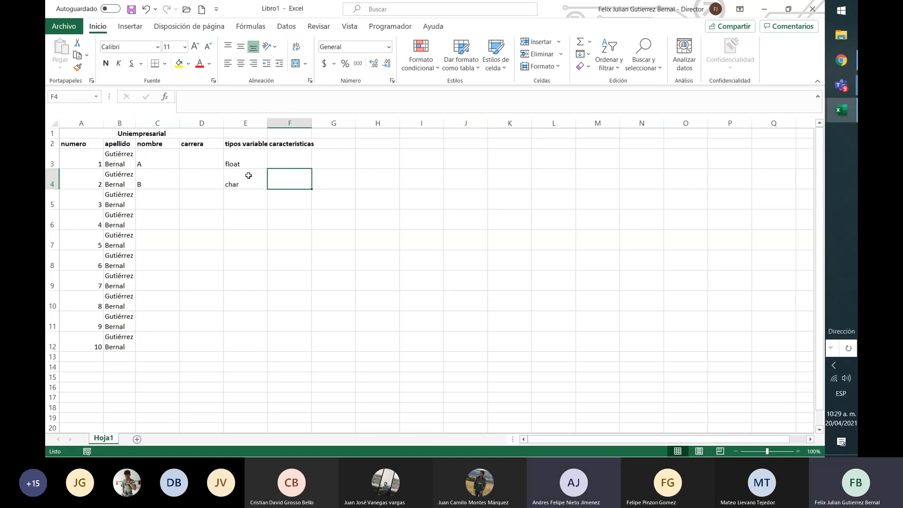
pyautogui.write('8')
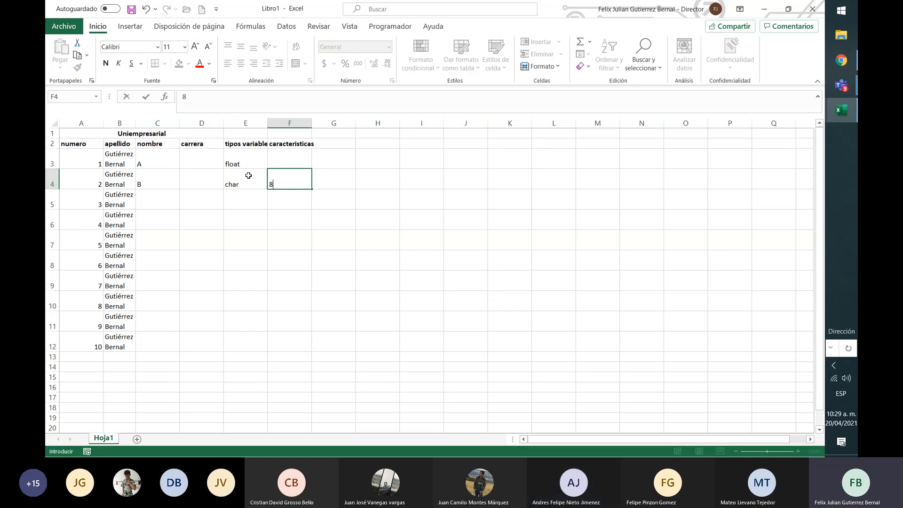
pyautogui.hotkey('ctrl', 'Return')
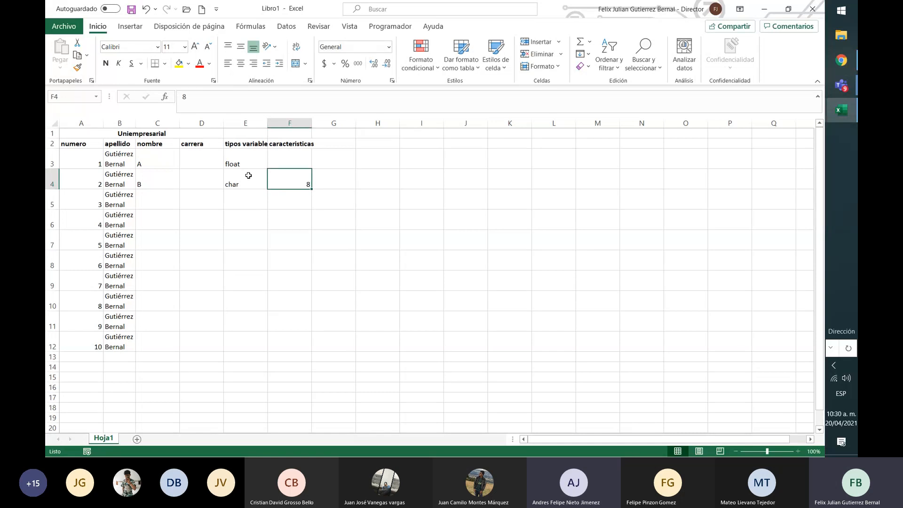
# Replace the heading in cell F2 with "bit" and narrow column F
pyautogui.press('Up')
pyautogui.press('Up')
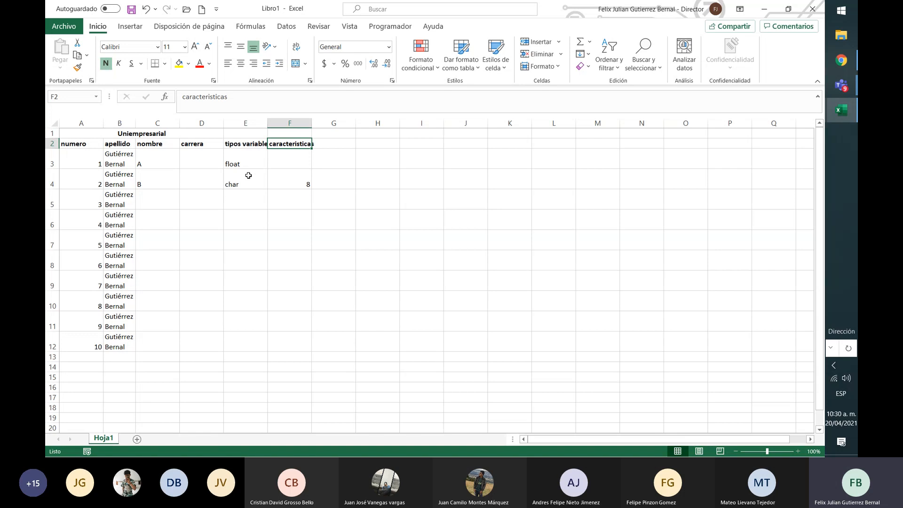
pyautogui.write('bit')
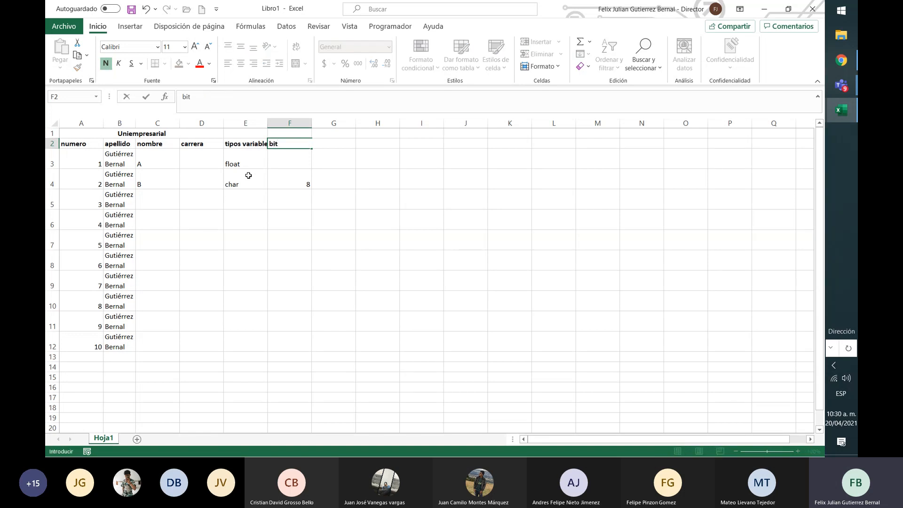
pyautogui.press('Tab')
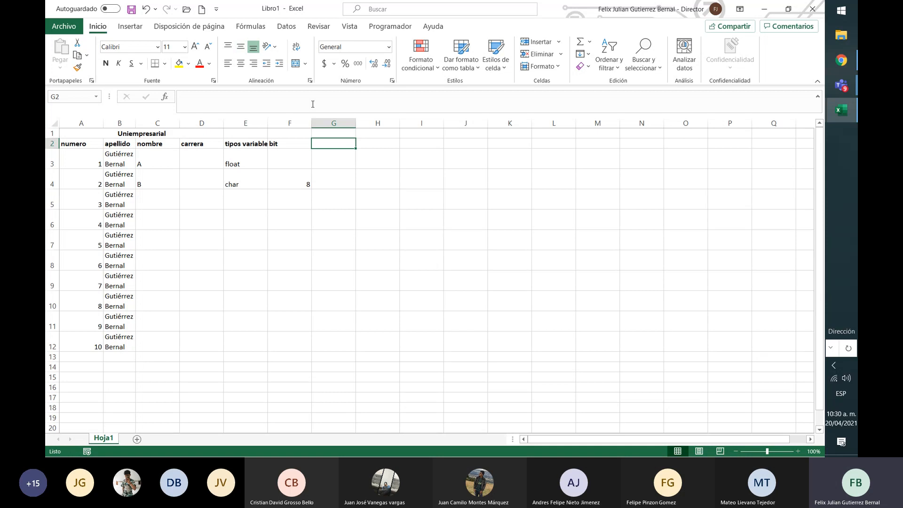
pyautogui.moveTo(312, 122); pyautogui.dragTo(290, 123)
# Add the column heading "estados" in cell G2, finishing with cell G4 selected
pyautogui.write('es')
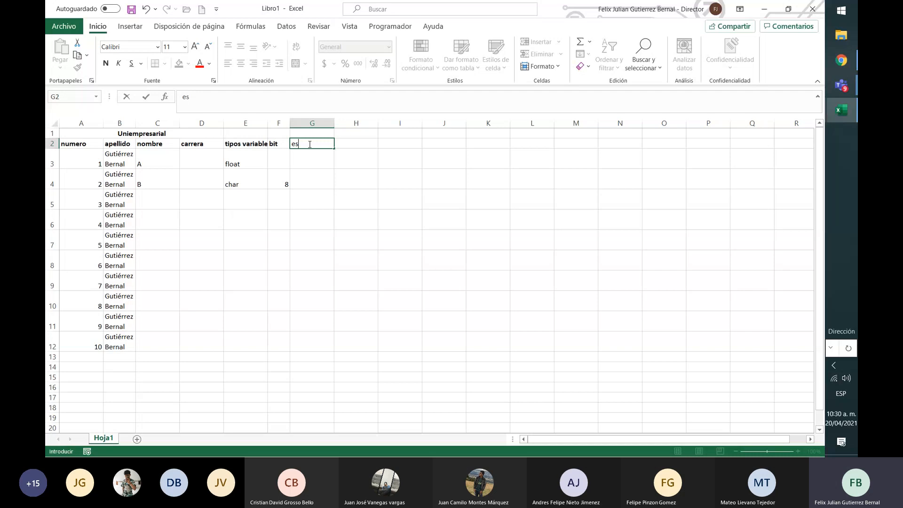
pyautogui.write('tados')
pyautogui.press('Return')
pyautogui.press('Return')
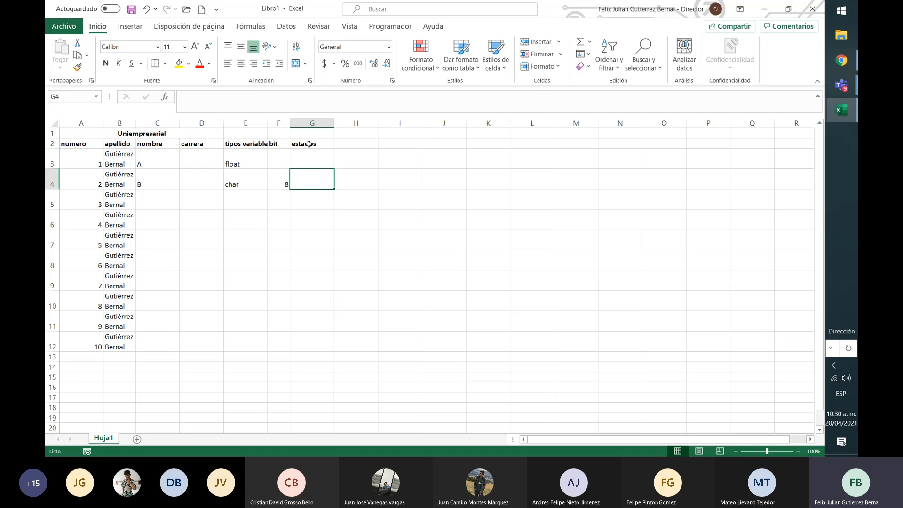
pyautogui.write('2')
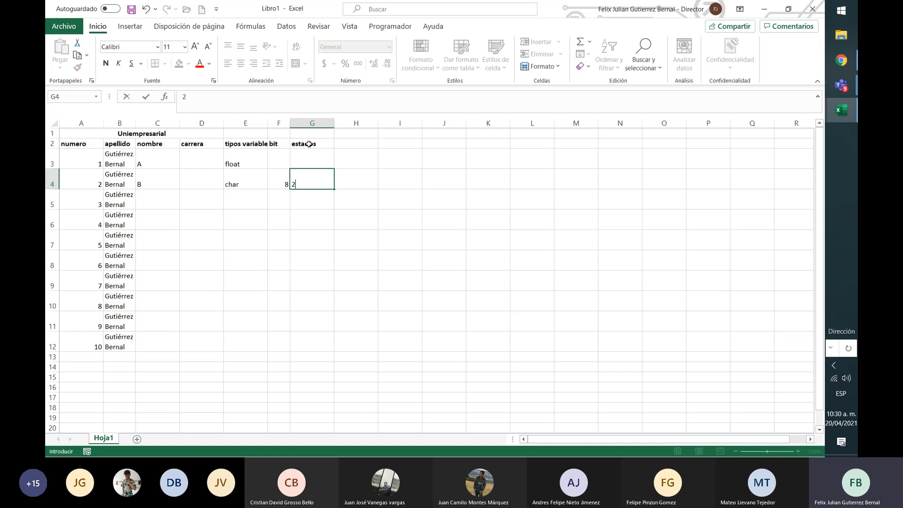
pyautogui.press('BackSpace')
pyautogui.click(277, 184)
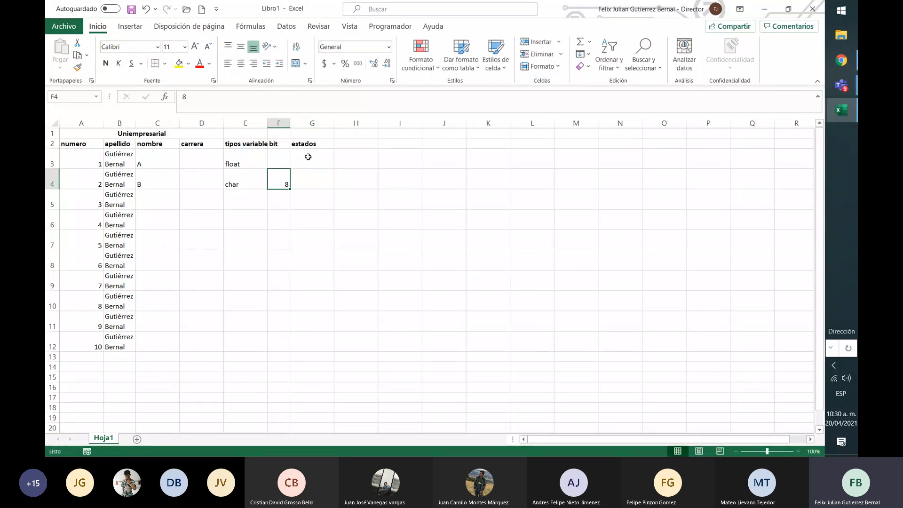
pyautogui.click(317, 144)
pyautogui.click(319, 180)
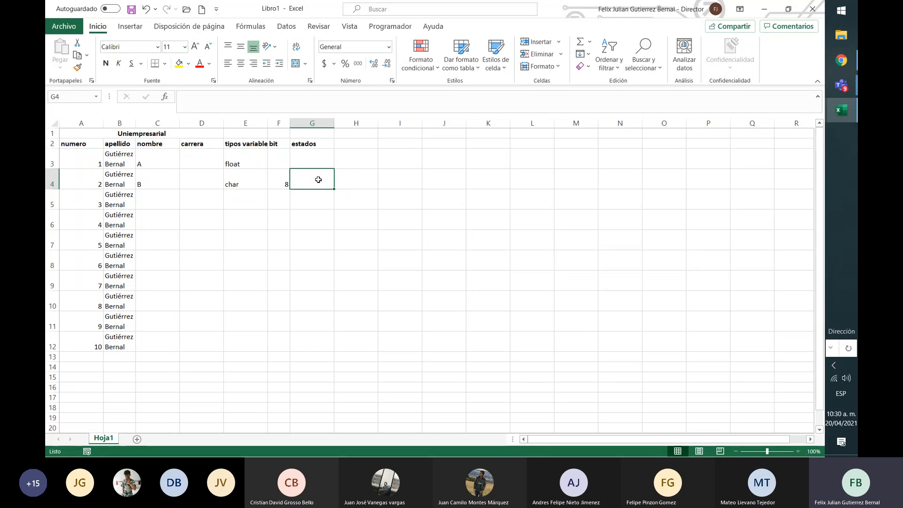
pyautogui.write('=')
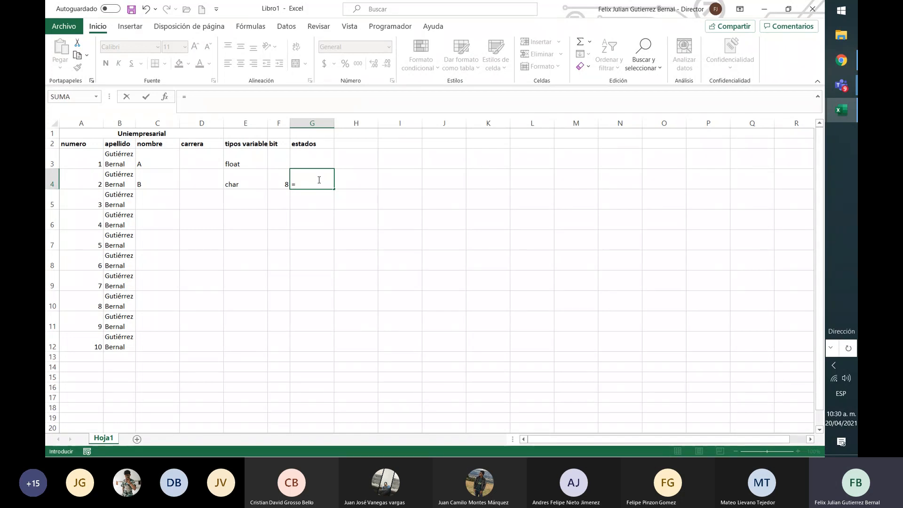
pyautogui.press('BackSpace')
pyautogui.press('Escape')
# Enter the eight-bit example 10101010 in cell I4
pyautogui.press('Right')
pyautogui.press('Right')
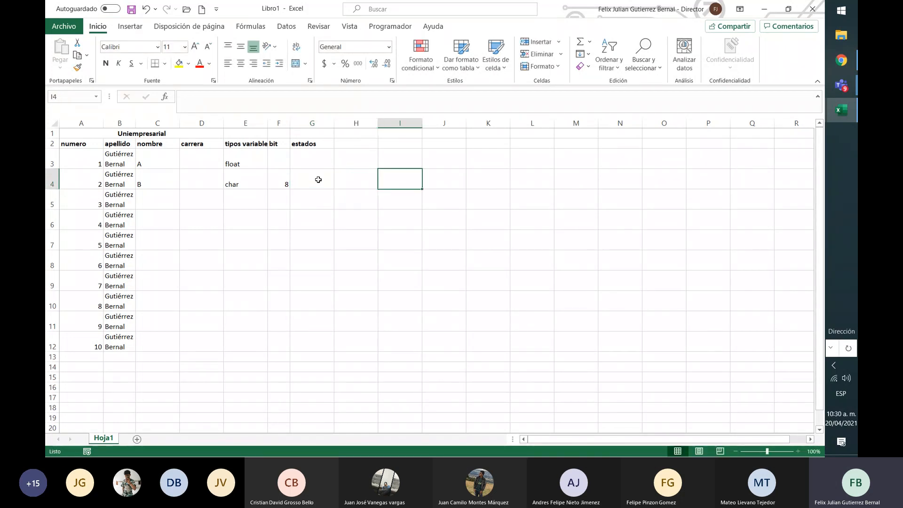
pyautogui.write('10')
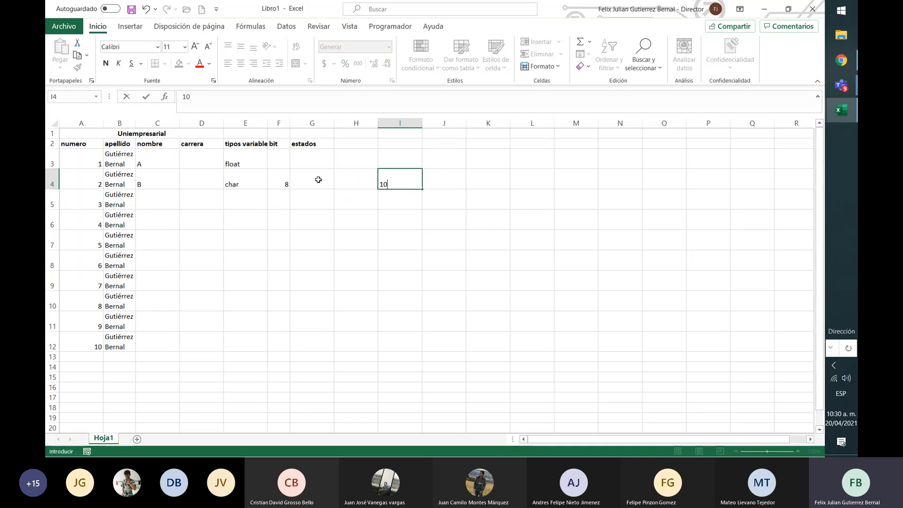
pyautogui.write('101010')
pyautogui.press('Return')
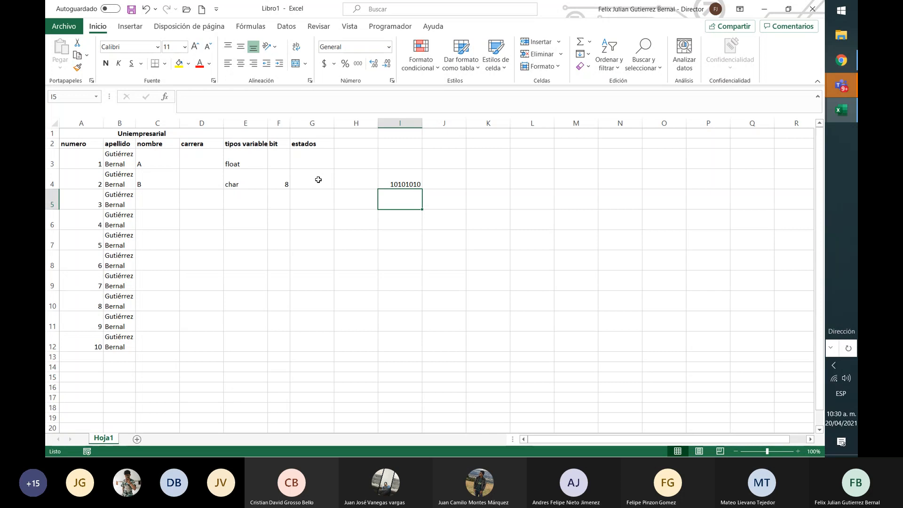
# Switch to the Teams meeting, look through the whole participants list, and open the meeting chat to read the new messages
pyautogui.click(852, 89)
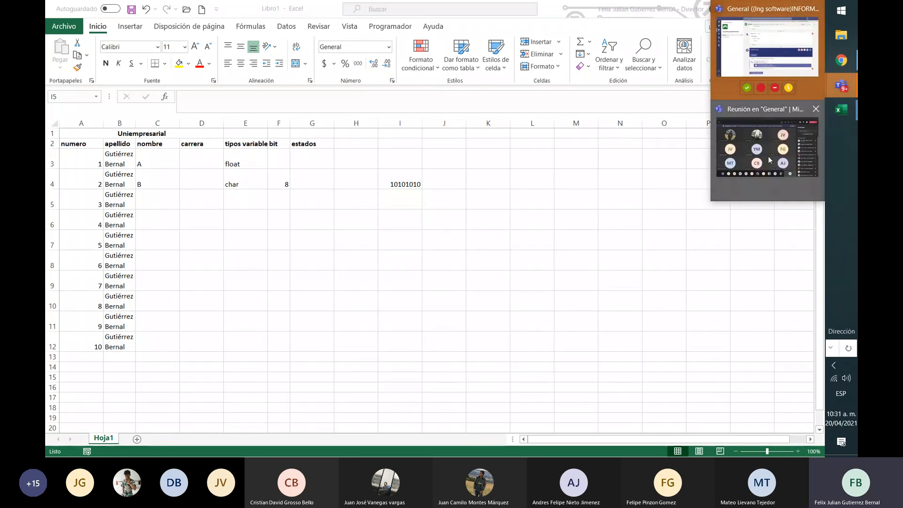
pyautogui.click(768, 156)
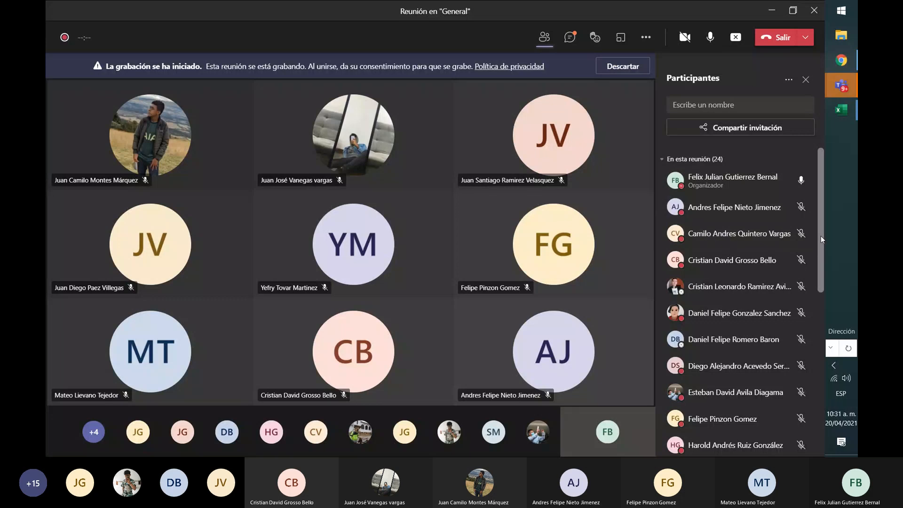
pyautogui.moveTo(820, 236); pyautogui.dragTo(832, 413)
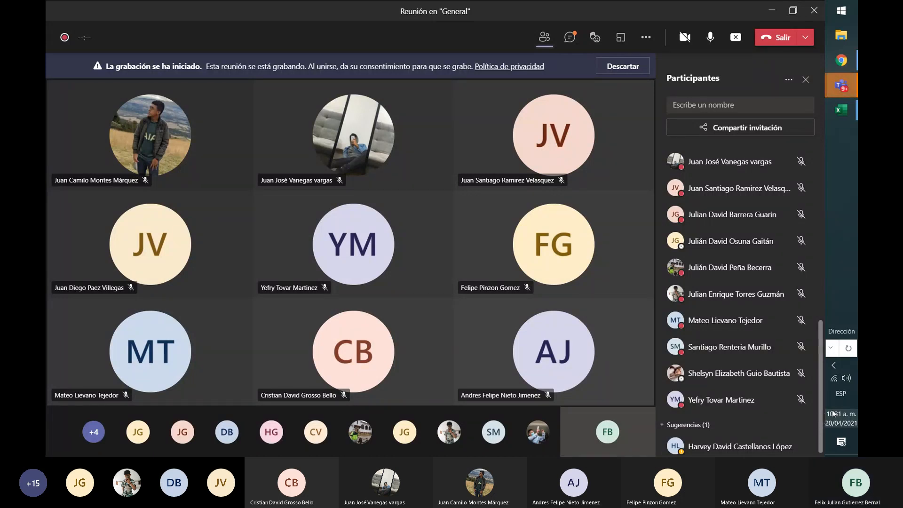
pyautogui.scroll(4, 822, 398)
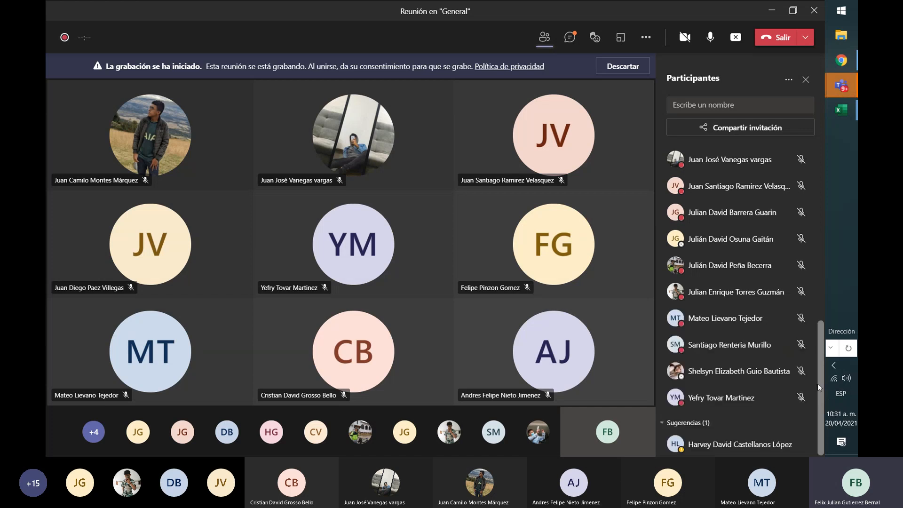
pyautogui.scroll(5, 817, 381)
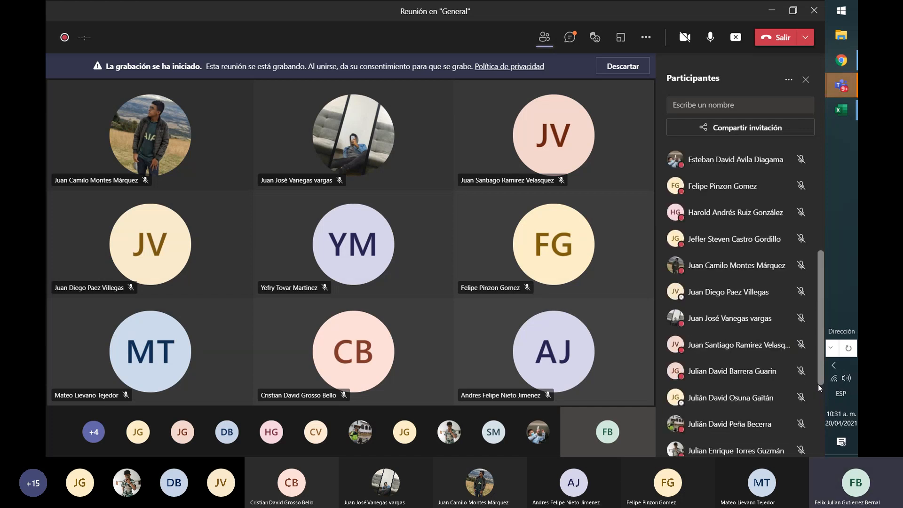
pyautogui.scroll(-3, 820, 377)
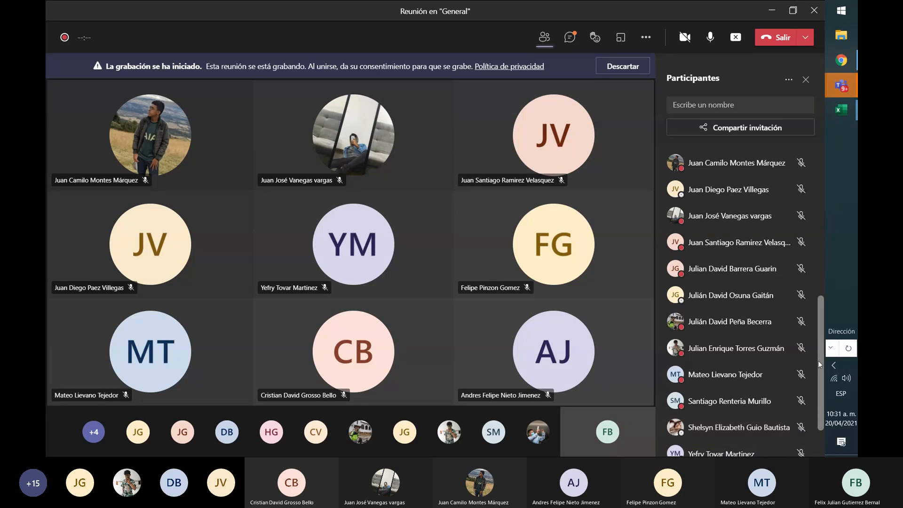
pyautogui.scroll(-2, 818, 367)
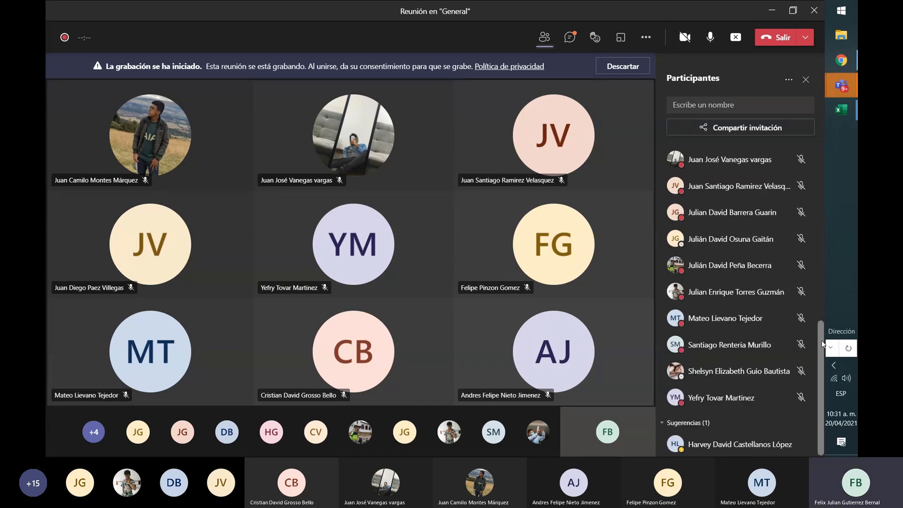
pyautogui.moveTo(821, 361); pyautogui.dragTo(828, 192)
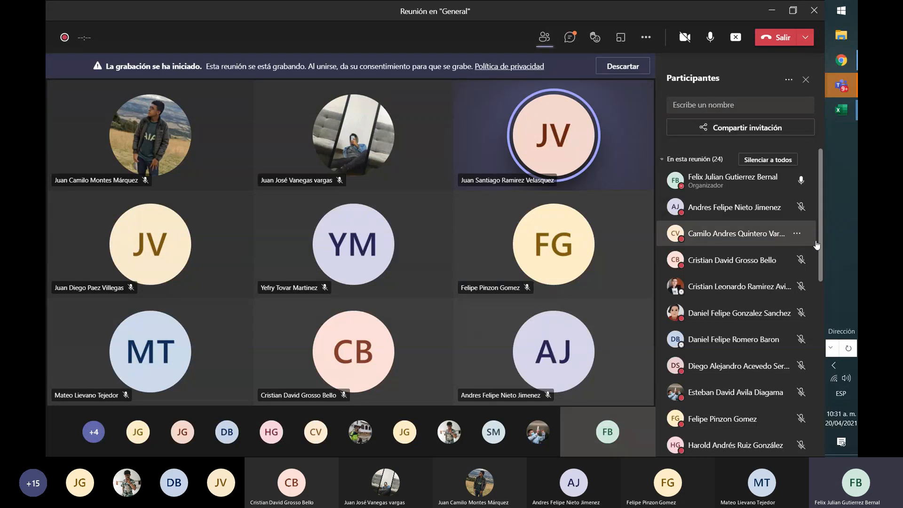
pyautogui.moveTo(821, 255); pyautogui.dragTo(821, 396)
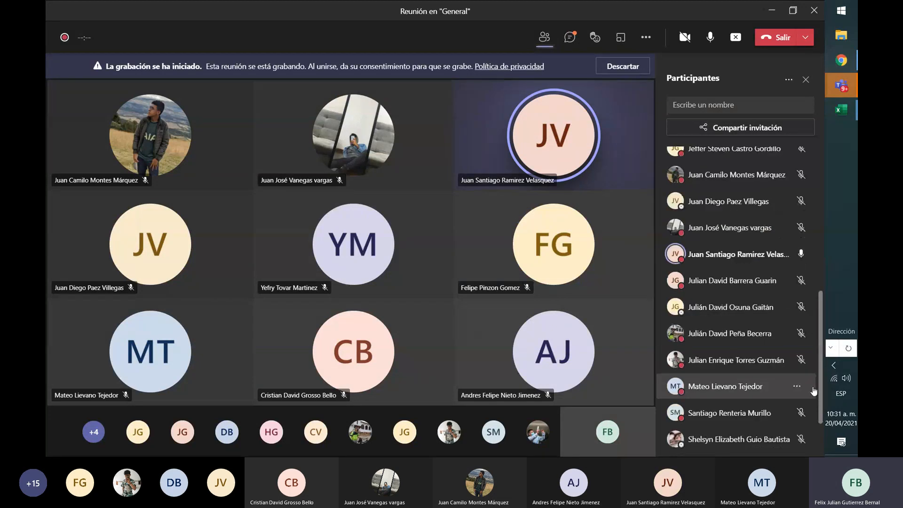
pyautogui.click(574, 37)
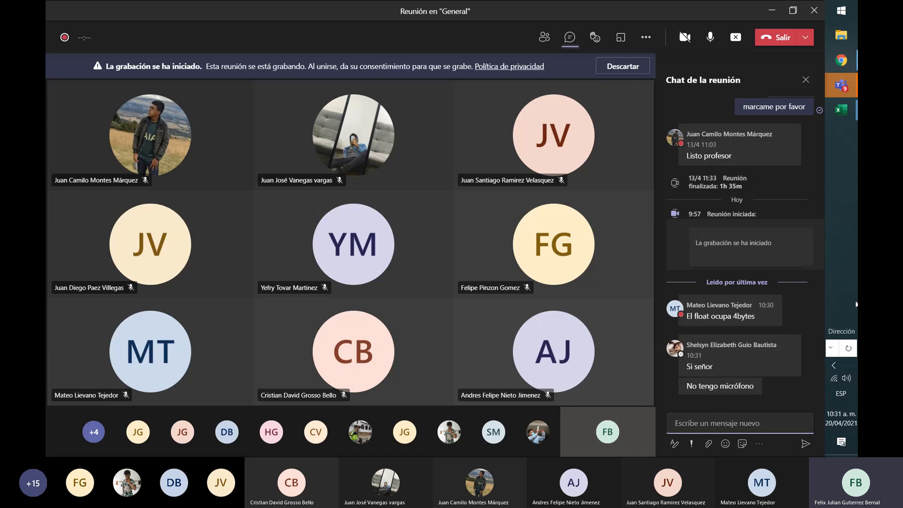
# Return to the Libro1 workbook in Excel and enter the separate bits 1 in I5 and 0 in J5
pyautogui.moveTo(841, 110)
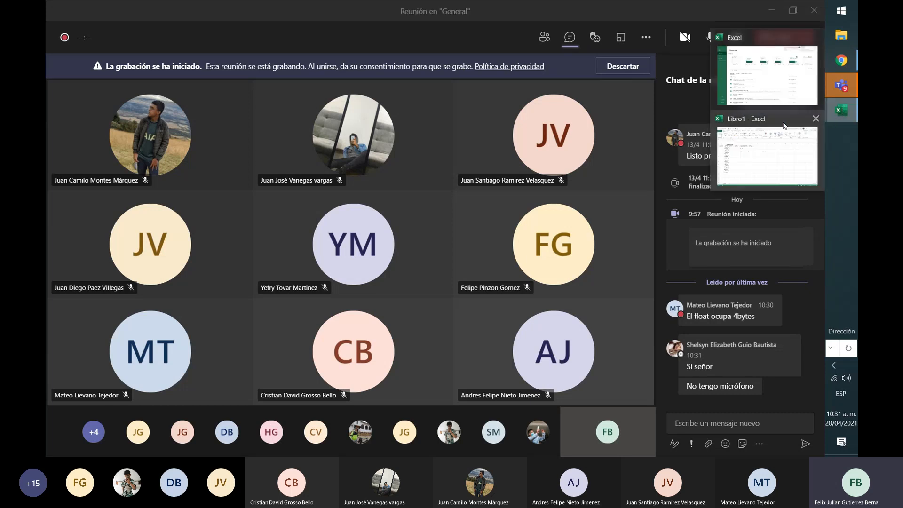
pyautogui.click(759, 159)
pyautogui.click(403, 183)
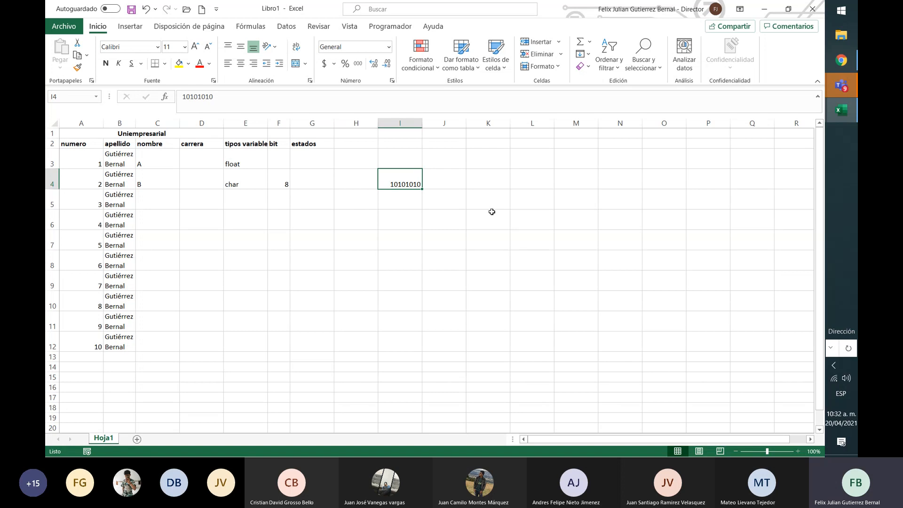
pyautogui.press('Return')
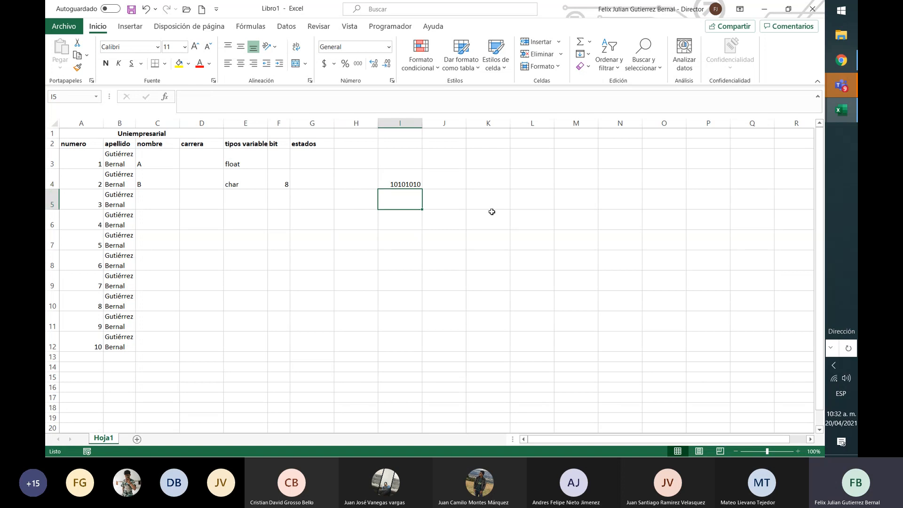
pyautogui.write('1')
pyautogui.press('Tab')
pyautogui.write('0')
pyautogui.press('Tab')
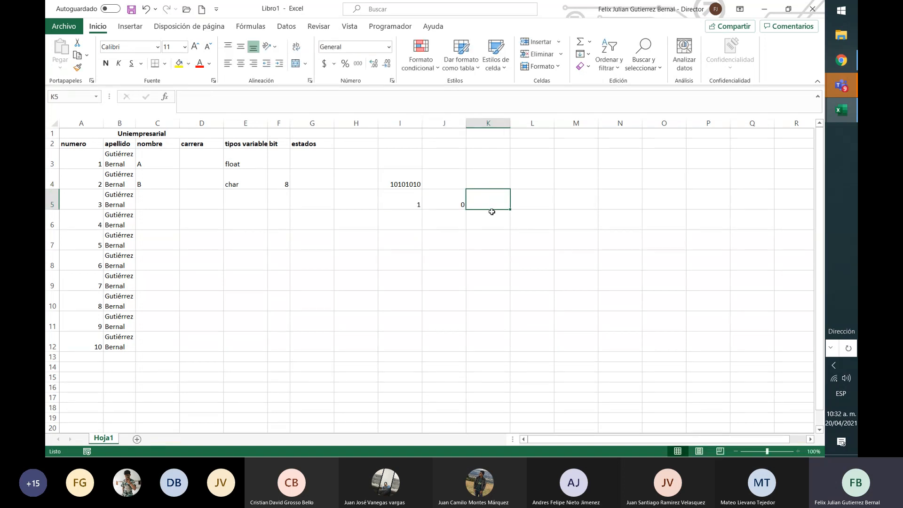
# Narrow columns I and J, and enter the remaining bits 1, 0, 1, 0, 1, 0 in cells K5 to P5
pyautogui.moveTo(422, 125)
pyautogui.mouseDown()
pyautogui.moveTo(404, 126)
pyautogui.moveTo(444, 123)
pyautogui.moveTo(423, 129)
pyautogui.mouseUp()
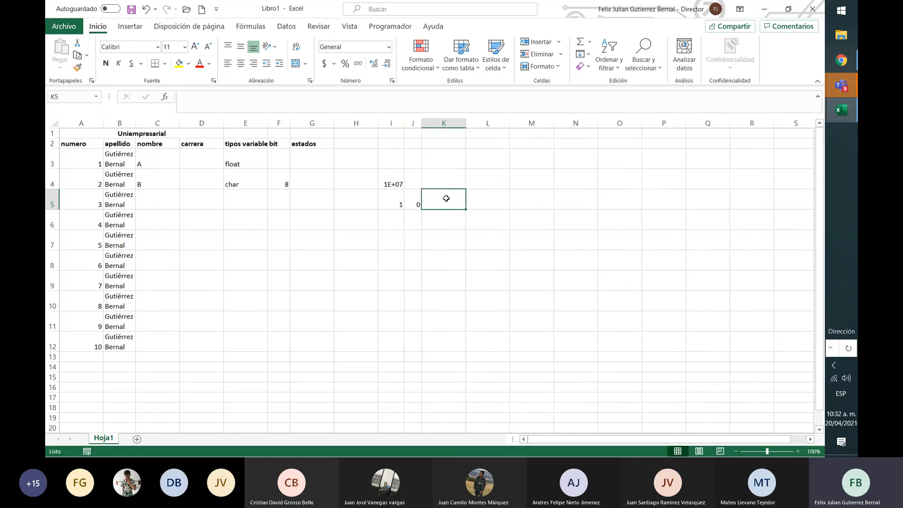
pyautogui.write('1')
pyautogui.press('Tab')
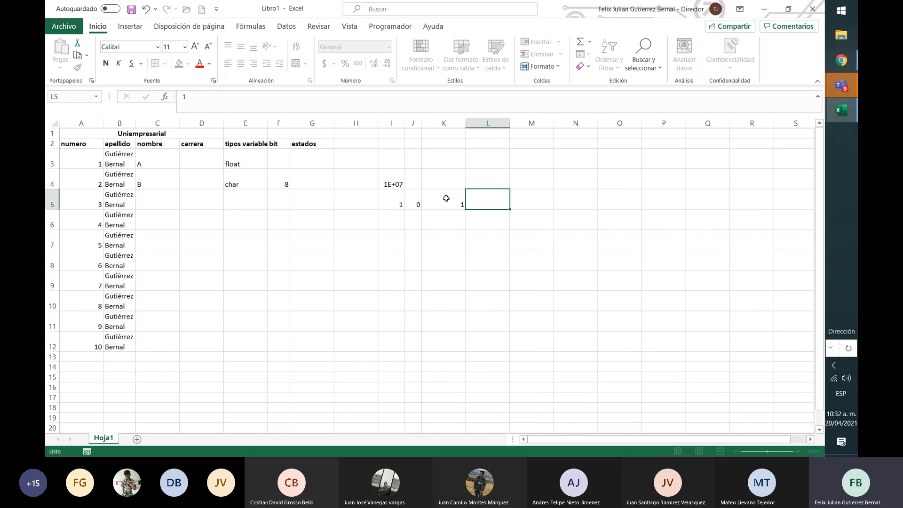
pyautogui.write('0')
pyautogui.press('Tab')
pyautogui.write('1')
pyautogui.press('Tab')
pyautogui.write('0')
pyautogui.press('Tab')
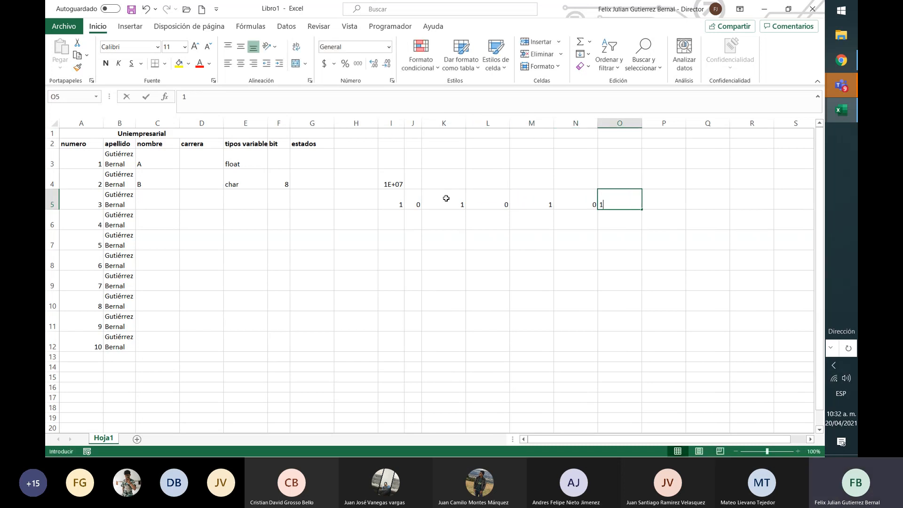
pyautogui.write('1')
pyautogui.press('Tab')
pyautogui.write('0')
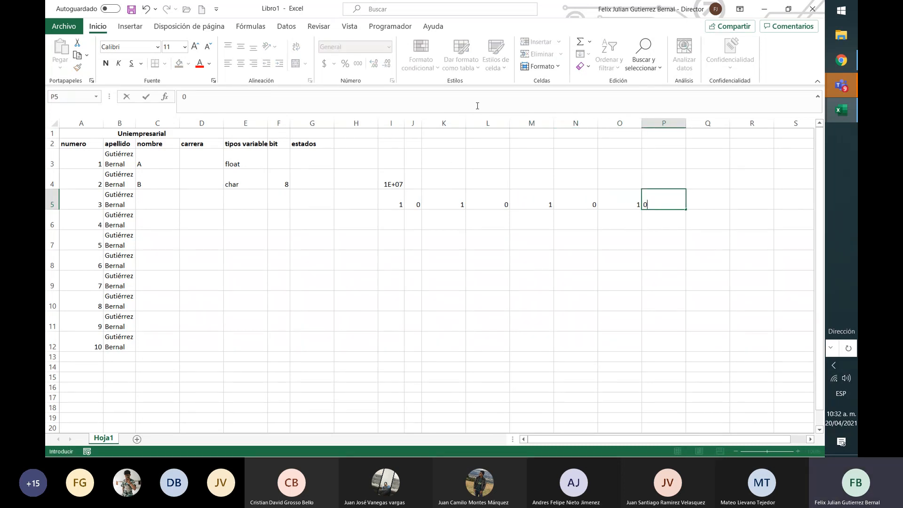
# Narrow columns I to P to one equal width and clear the eight-bit number from cell I4
pyautogui.moveTo(392, 123); pyautogui.dragTo(664, 124)
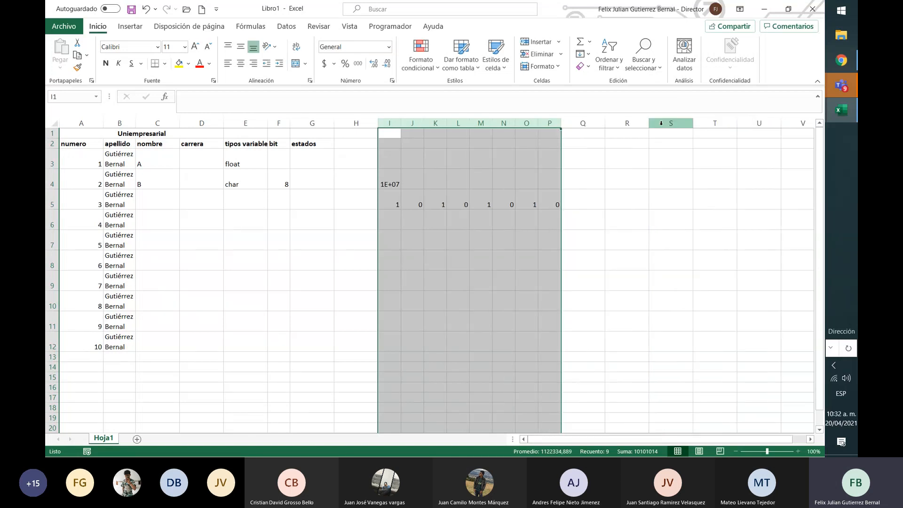
pyautogui.click(426, 214)
pyautogui.click(387, 183)
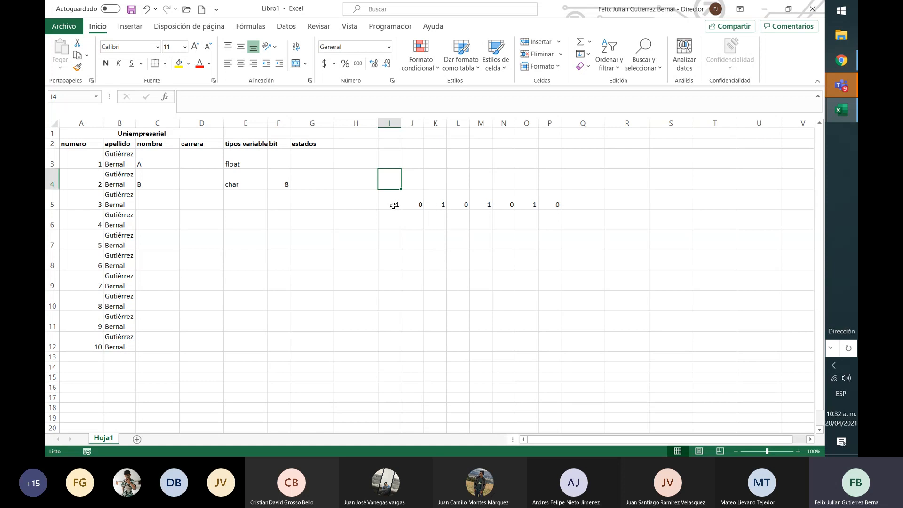
pyautogui.click(394, 203)
# Enter the label "potencia" in cell Q4
pyautogui.click(552, 182)
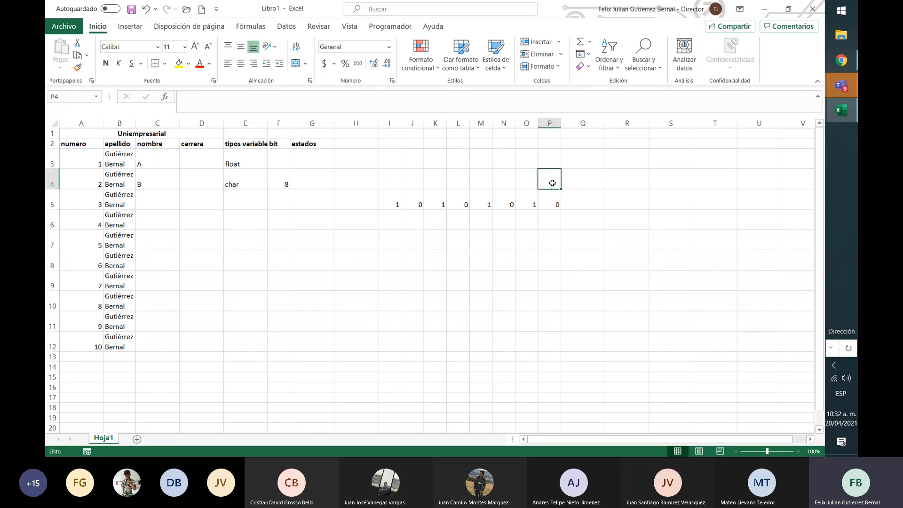
pyautogui.press('Right')
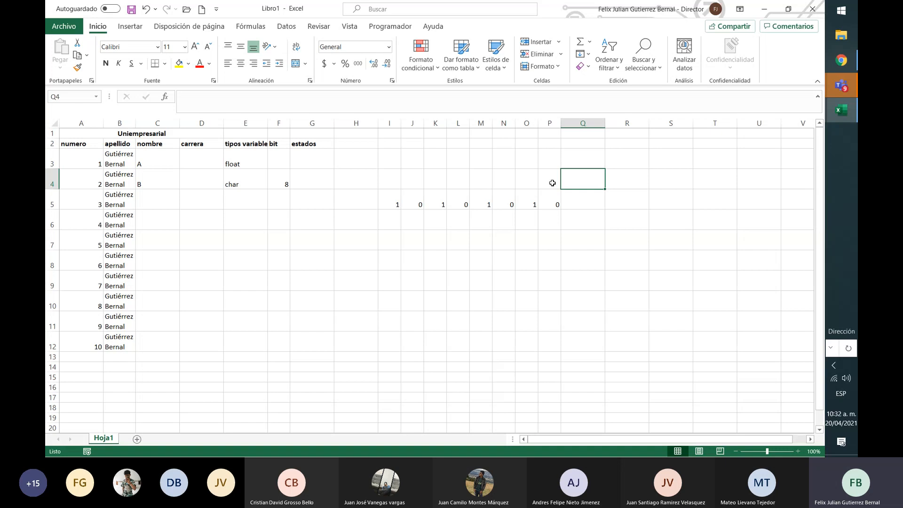
pyautogui.write('potencia')
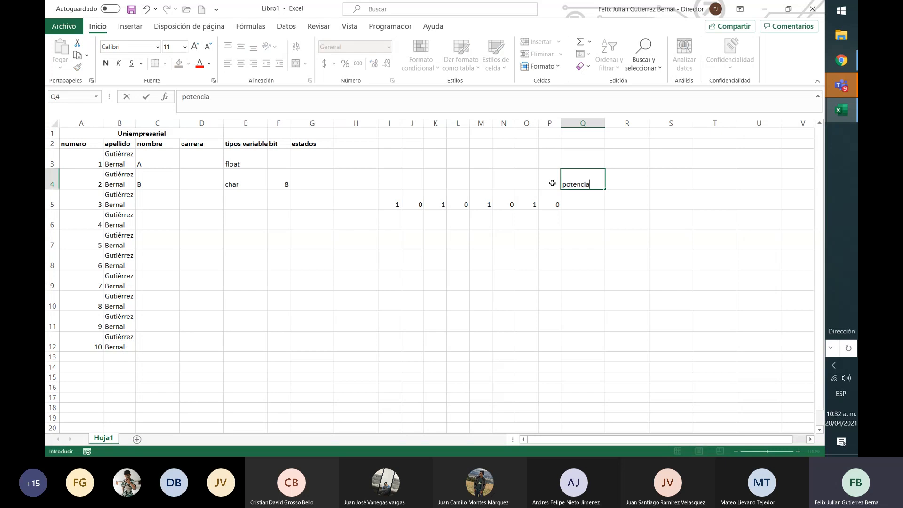
pyautogui.press('Return')
# Enter the powers of two 1, 2, 4 and 8 in cells P4, O4, N4 and M4, above the lowest four bits
pyautogui.click(553, 183)
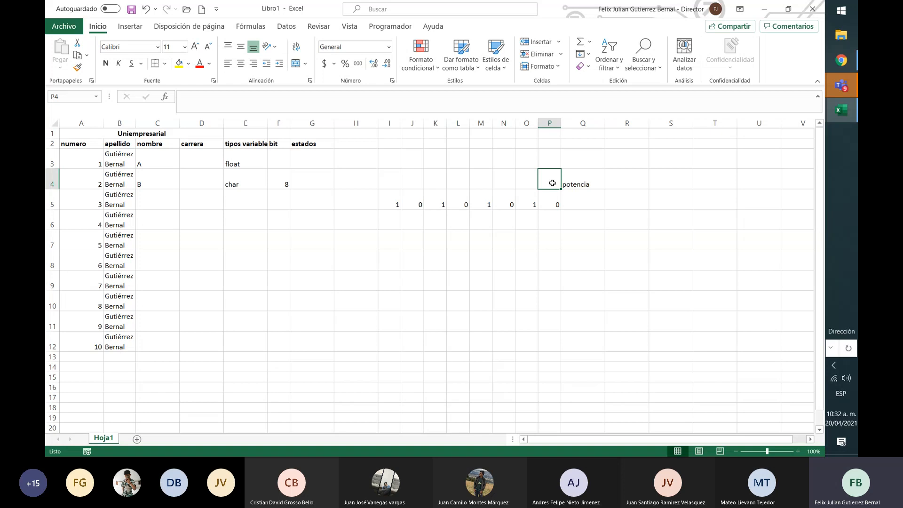
pyautogui.write('1')
pyautogui.press('Left')
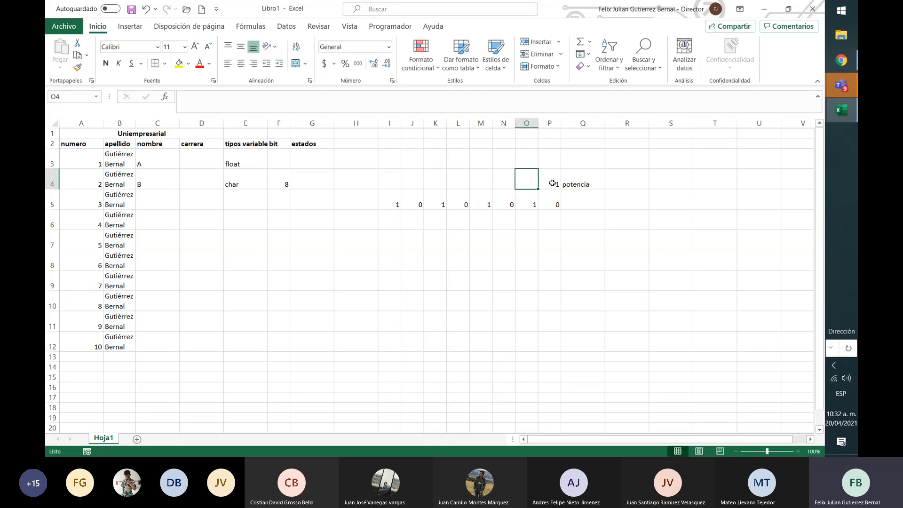
pyautogui.write('2')
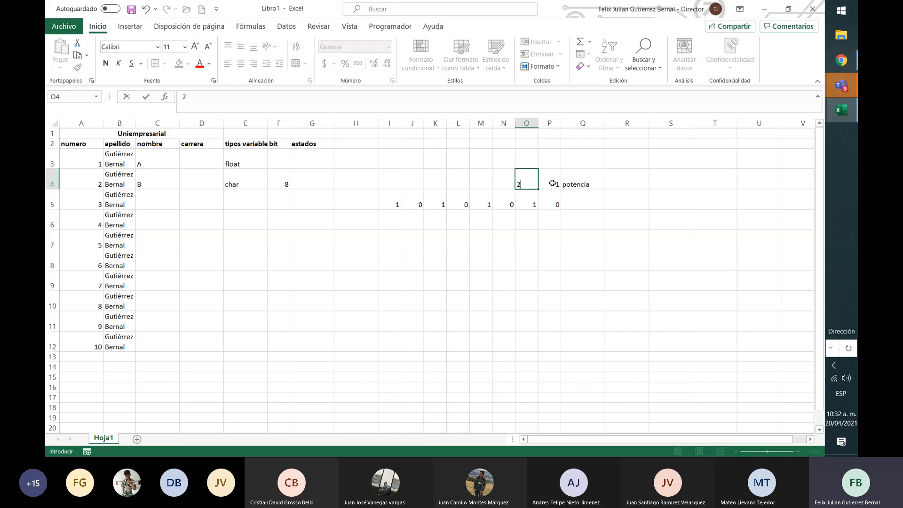
pyautogui.press('Left')
pyautogui.write('4')
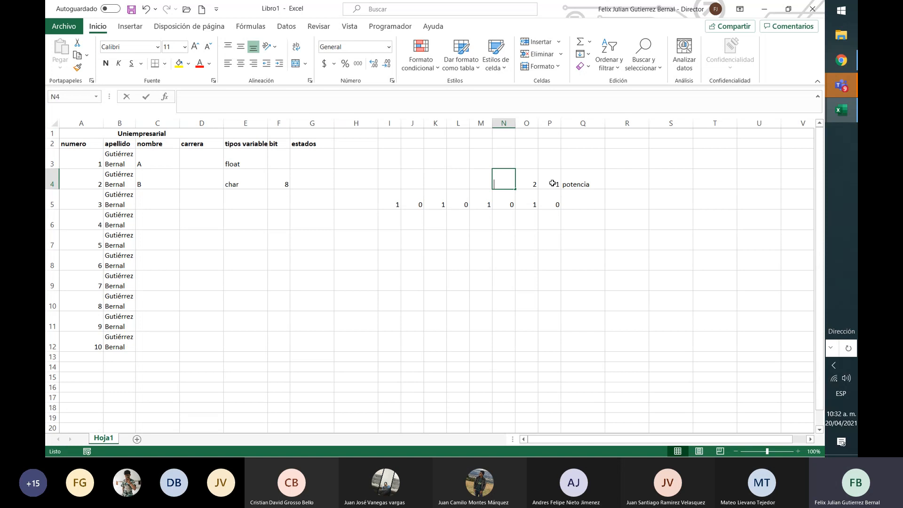
pyautogui.press('Left')
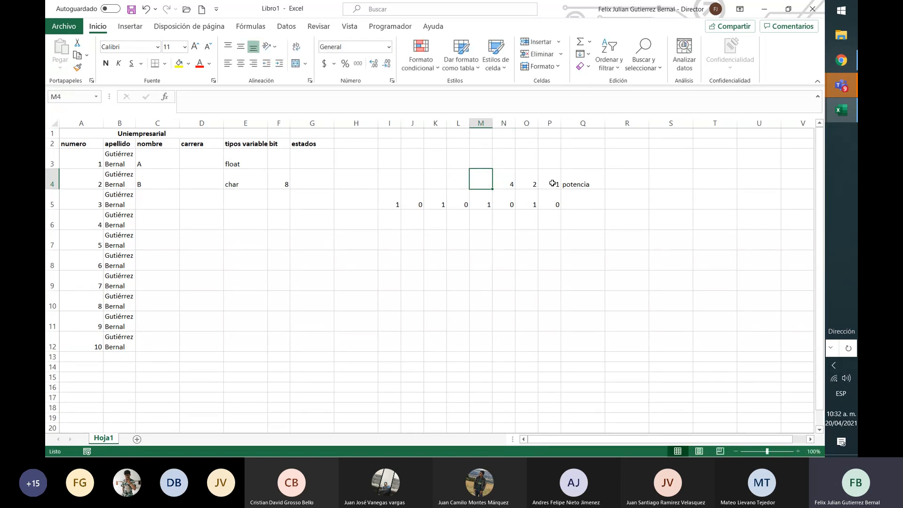
pyautogui.write('8')
pyautogui.press('Left')
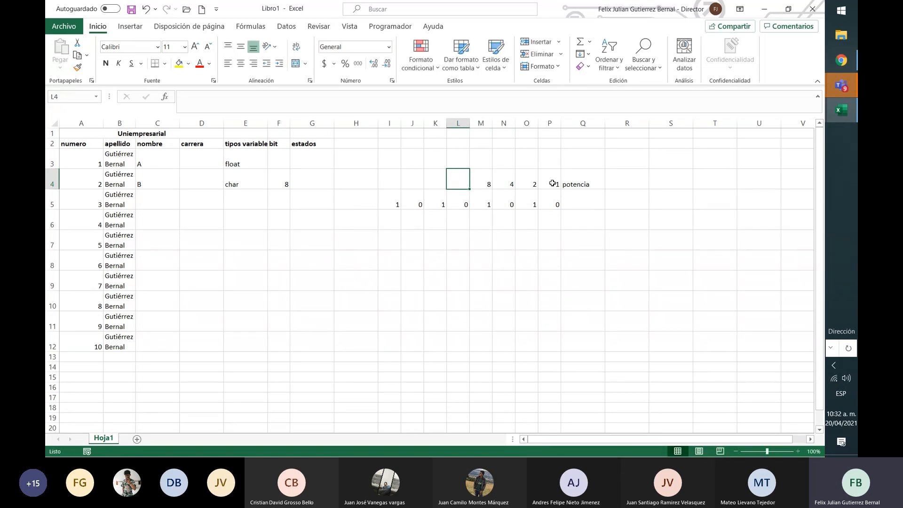
# Enter the powers of two 16, 32, 64 and 128 in cells L4, K4, J4 and I4, above the highest four bits
pyautogui.write('16')
pyautogui.press('Left')
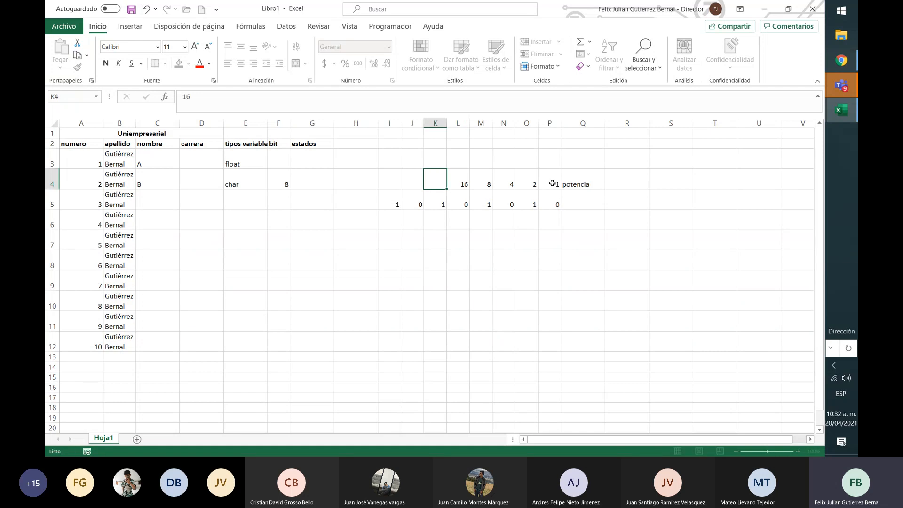
pyautogui.write('32')
pyautogui.press('Left')
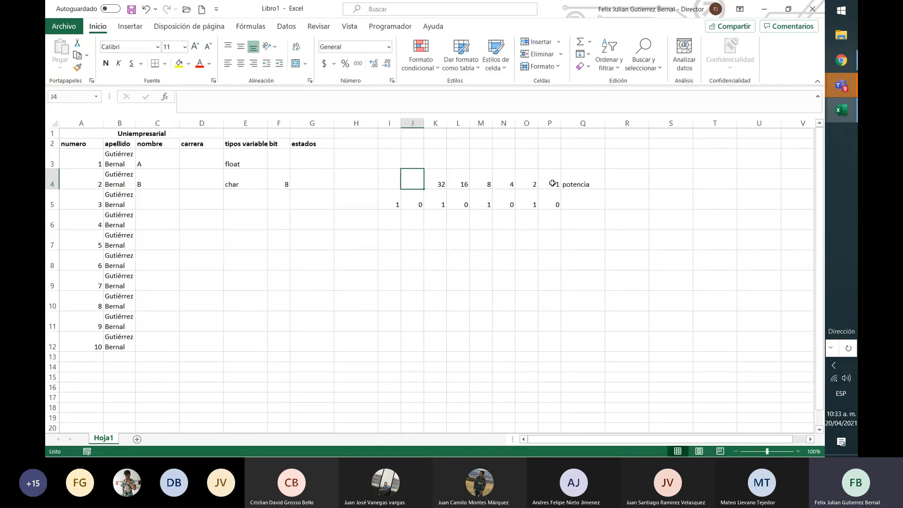
pyautogui.write('64')
pyautogui.press('Left')
pyautogui.write('128')
pyautogui.press('Down')
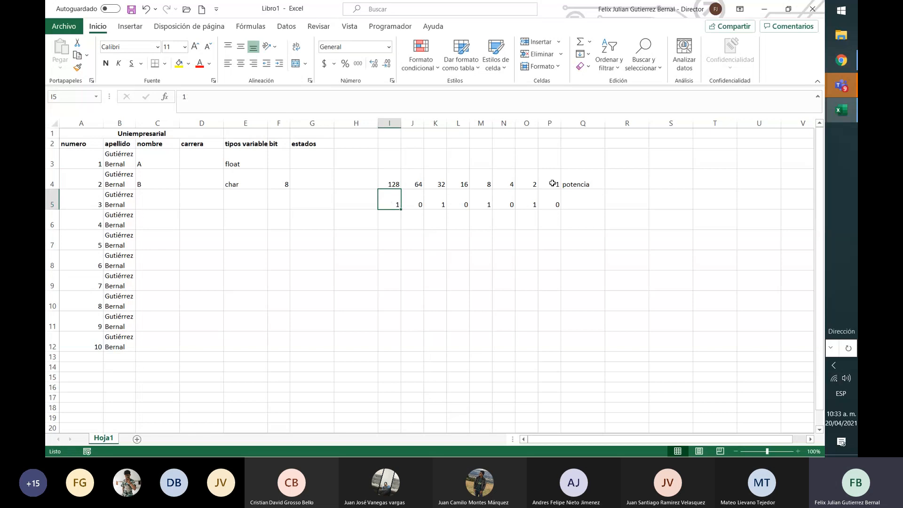
# Begin the conversion formula =I5*I4+J4*J5 in cell Q5, multiplying the first two bits by their powers
pyautogui.press('Right')
pyautogui.press('Right')
pyautogui.press('Right')
pyautogui.press('Right')
pyautogui.press('Right')
pyautogui.press('Right')
pyautogui.press('Right')
pyautogui.press('Right')
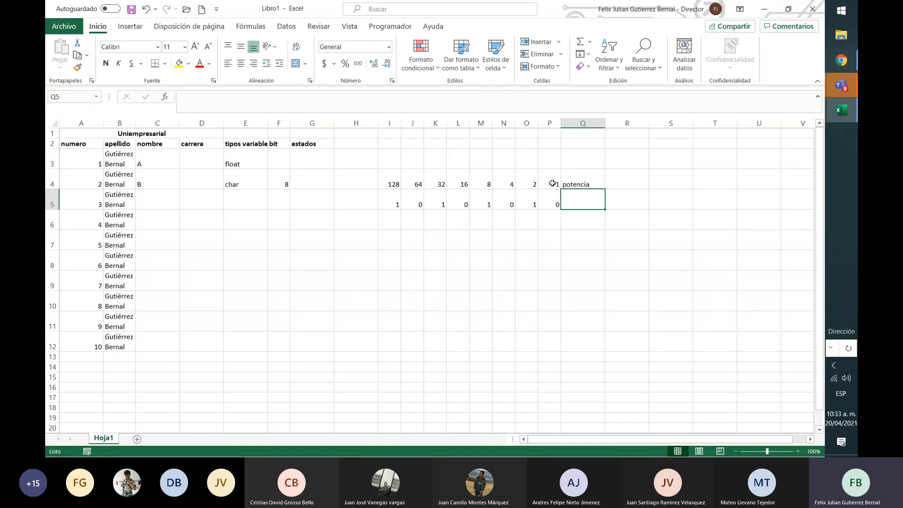
pyautogui.write('=')
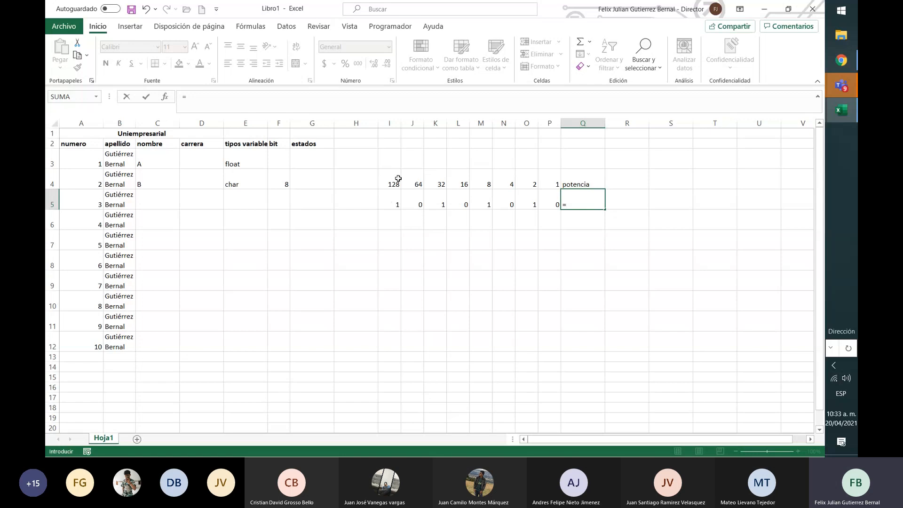
pyautogui.click(392, 205)
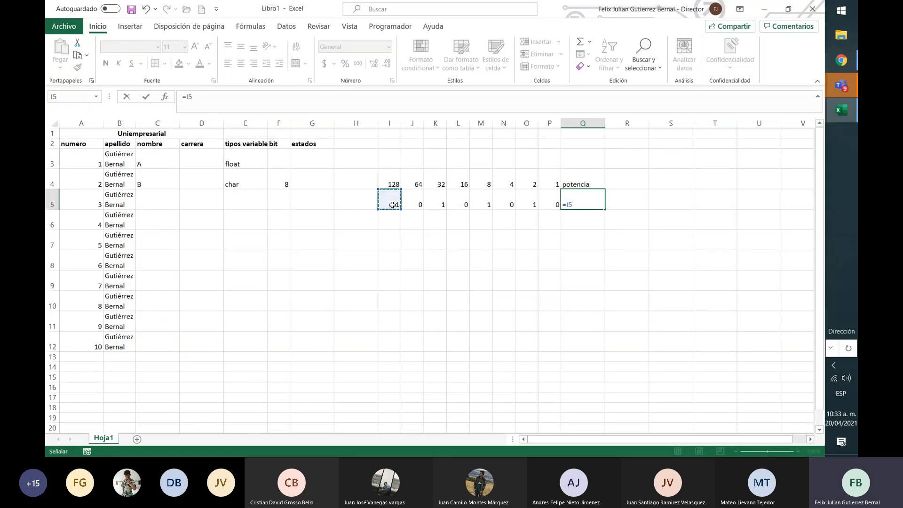
pyautogui.write('*')
pyautogui.click(391, 182)
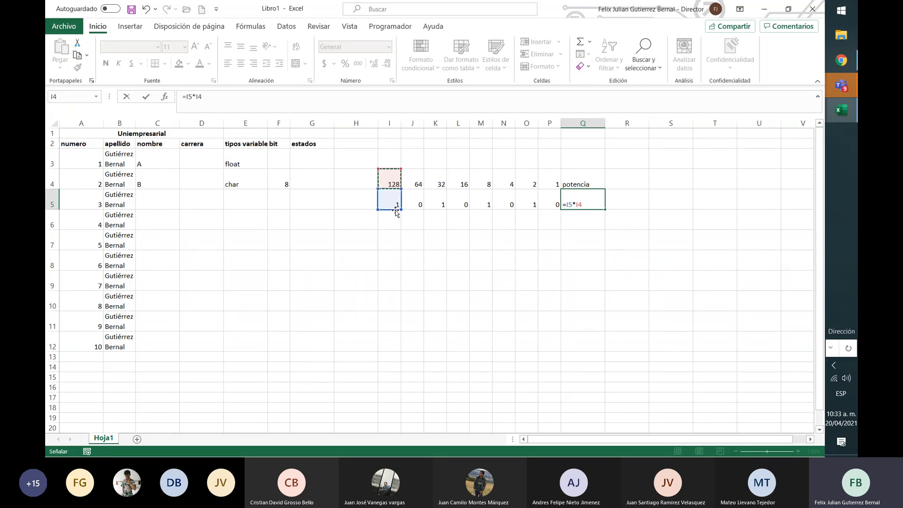
pyautogui.click(413, 180)
pyautogui.write('*')
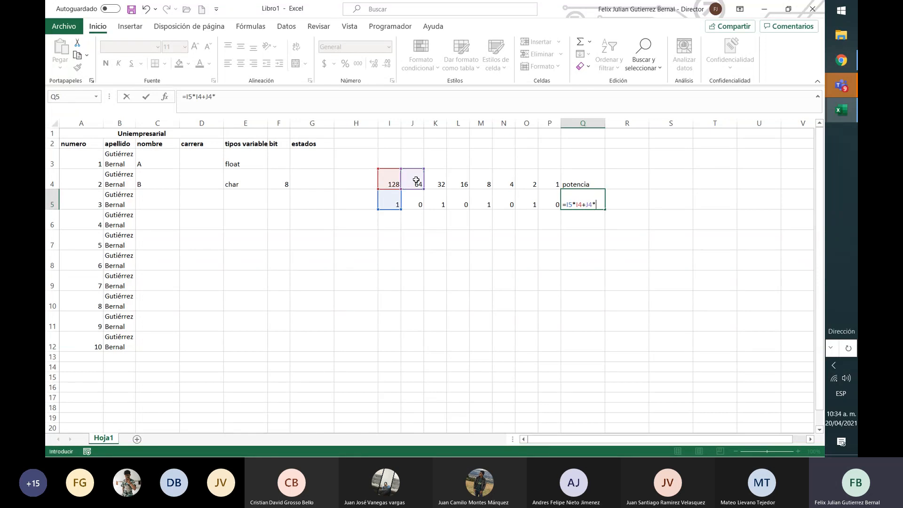
pyautogui.click(409, 203)
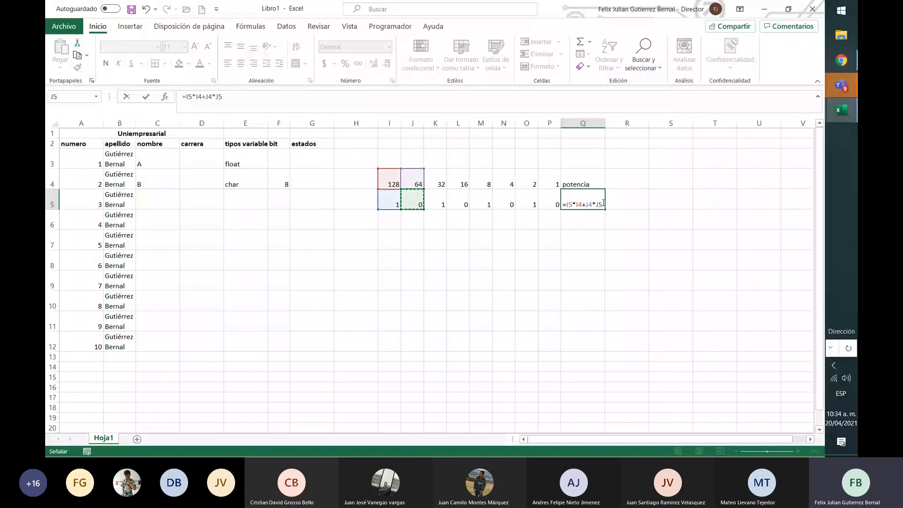
# Extend the Q5 formula with the terms +K4*K5+L4*L5
pyautogui.click(240, 99)
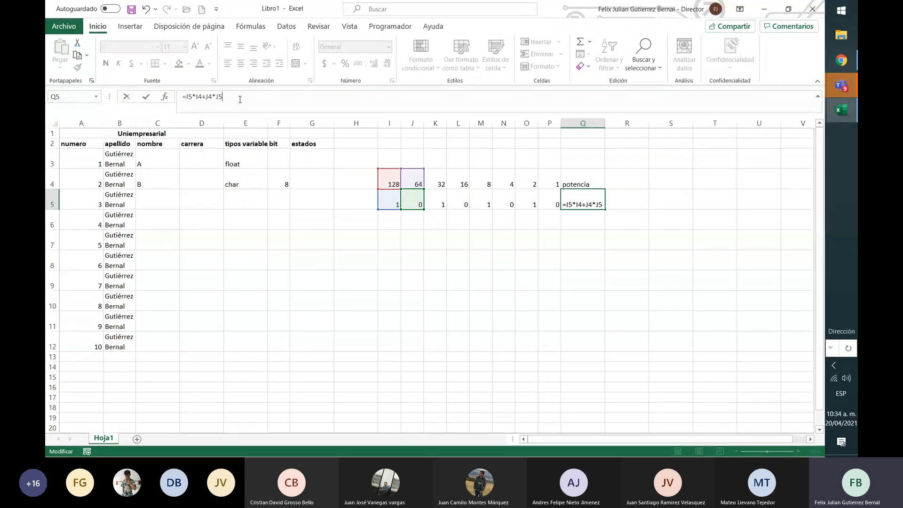
pyautogui.write('+')
pyautogui.click(439, 183)
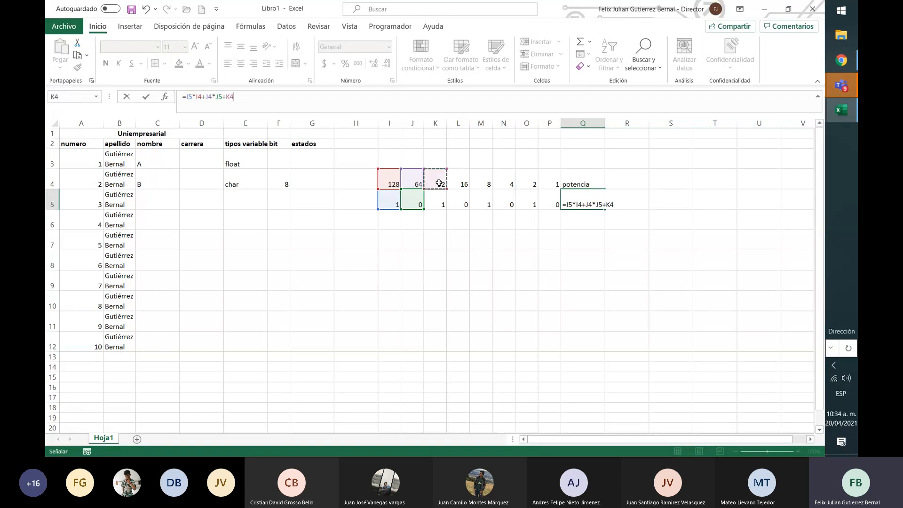
pyautogui.write('*')
pyautogui.click(441, 200)
pyautogui.write('+')
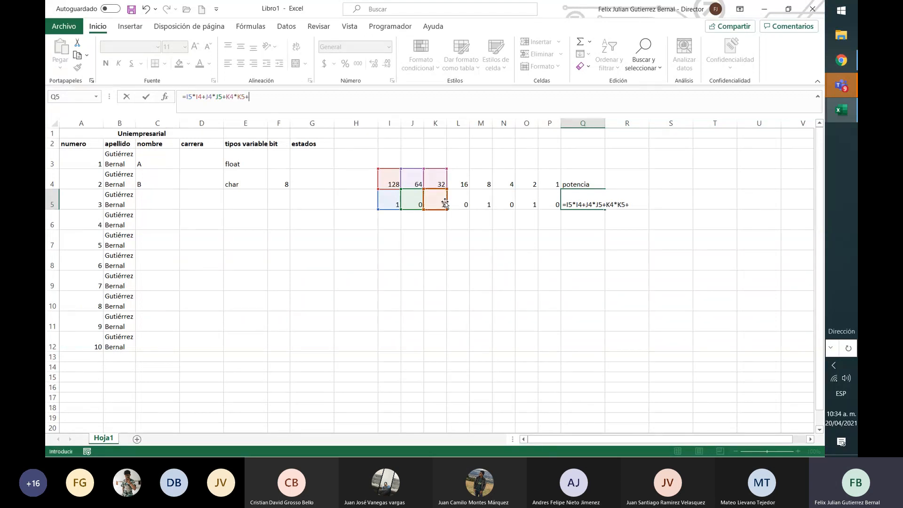
pyautogui.click(462, 185)
pyautogui.write('*')
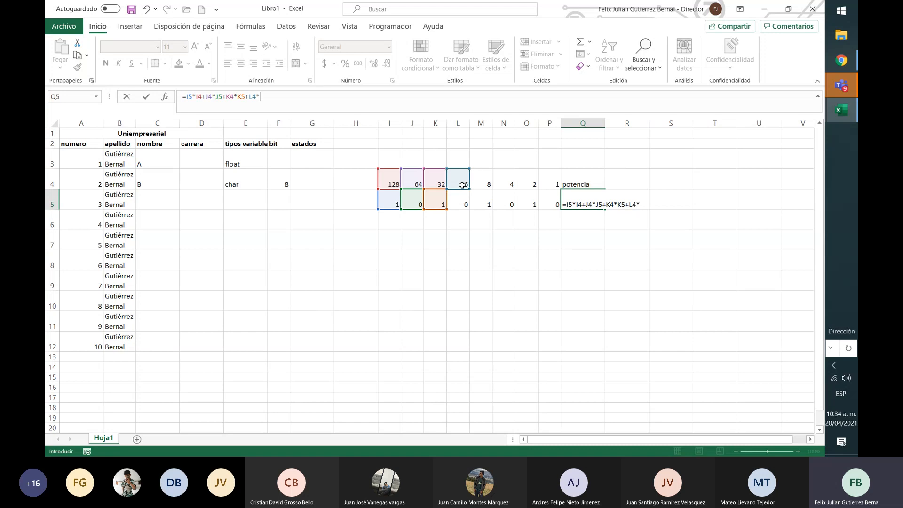
pyautogui.click(466, 201)
# Extend the Q5 formula with the terms +M4*M5+N4*N5
pyautogui.write('+')
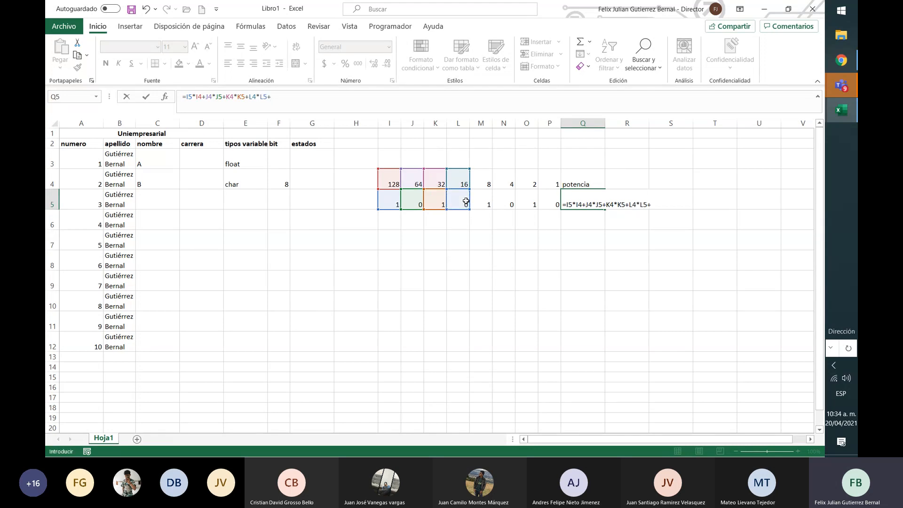
pyautogui.click(477, 183)
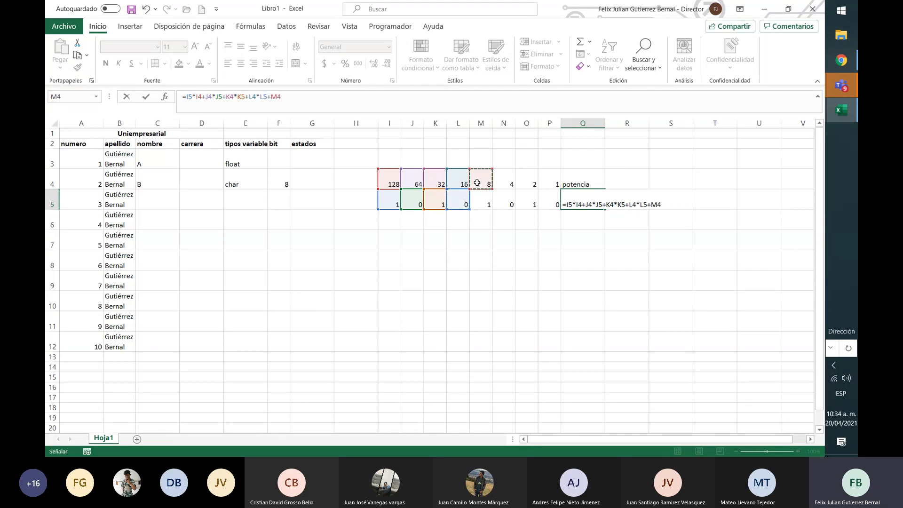
pyautogui.write('*')
pyautogui.click(485, 201)
pyautogui.write('+')
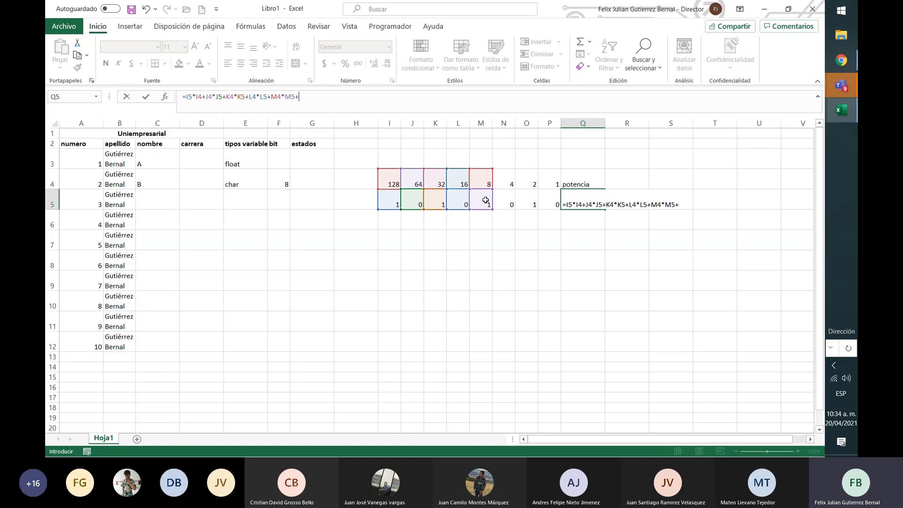
pyautogui.click(512, 184)
pyautogui.write('*')
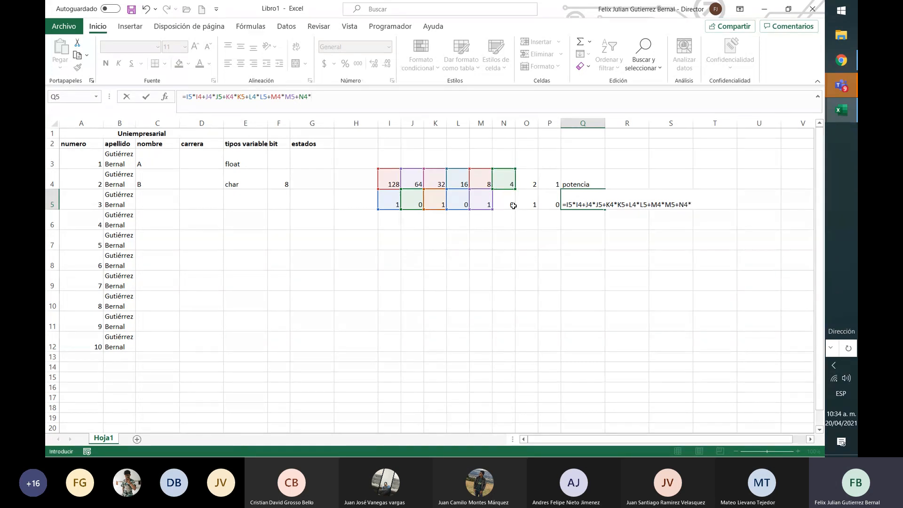
pyautogui.click(513, 205)
# Extend the Q5 formula with the last two terms +O4*O5+P4*P5
pyautogui.write('+')
pyautogui.click(527, 183)
pyautogui.write('*')
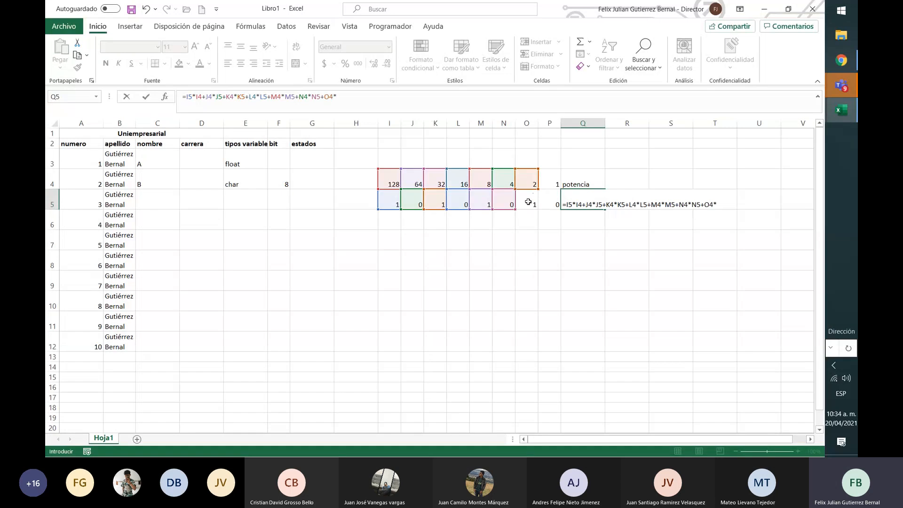
pyautogui.click(529, 203)
pyautogui.write('+')
pyautogui.click(548, 184)
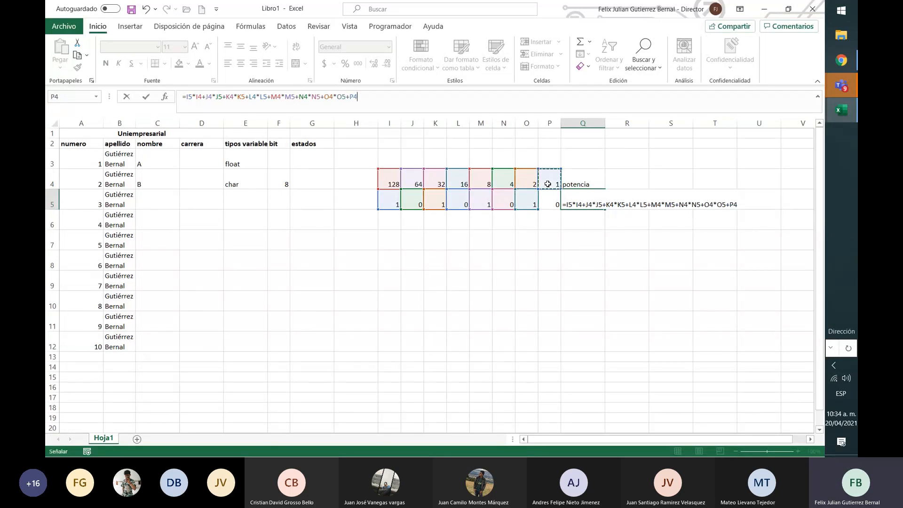
pyautogui.write('*')
pyautogui.click(552, 197)
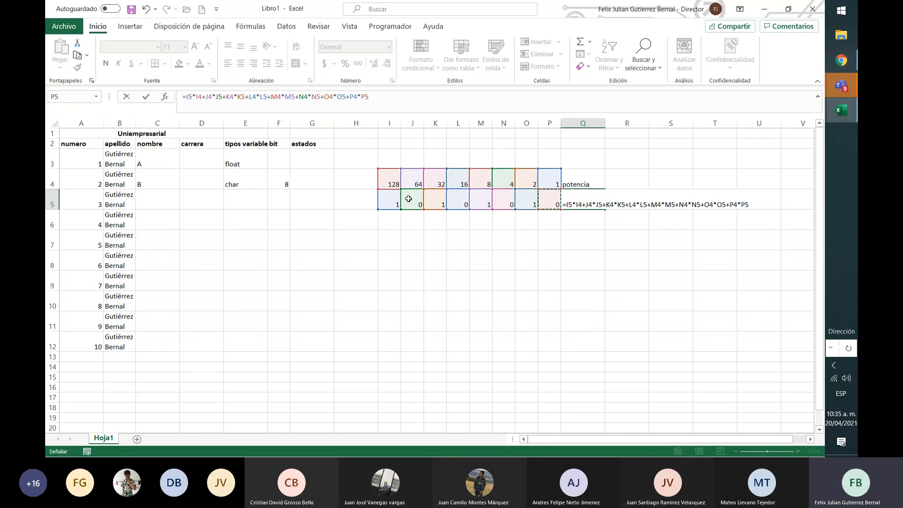
# Complete the bit-to-decimal formula in Q5 and reselect that cell to inspect it
pyautogui.press('Return')
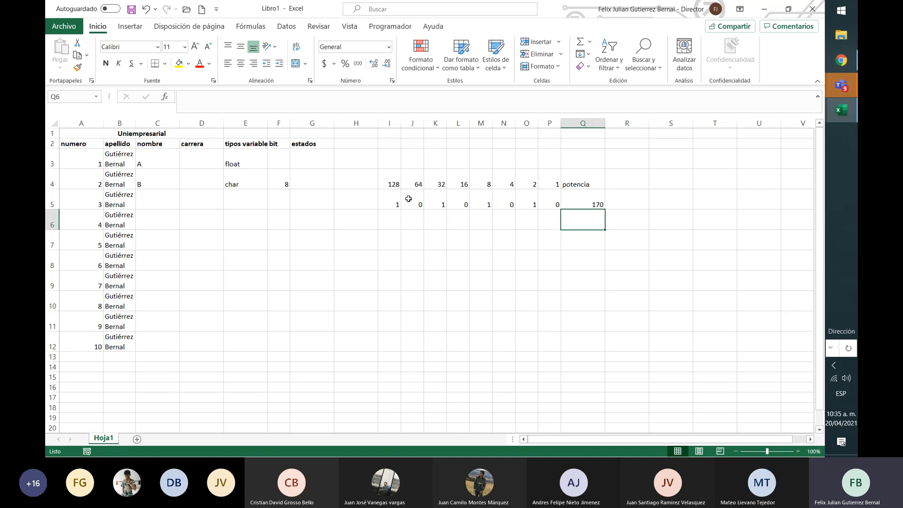
pyautogui.press('Up')
pyautogui.press('Up')
pyautogui.press('Down')
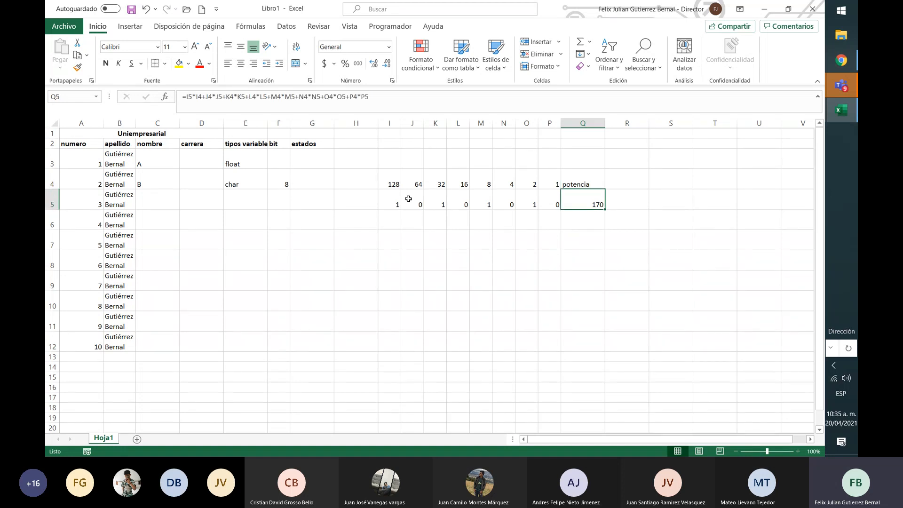
# Make the powers of two and the potencia heading in I4:Q4 bold
pyautogui.press('Left')
pyautogui.press('Left')
pyautogui.press('Left')
pyautogui.press('Left')
pyautogui.press('Left')
pyautogui.press('Left')
pyautogui.press('Left')
pyautogui.press('Left')
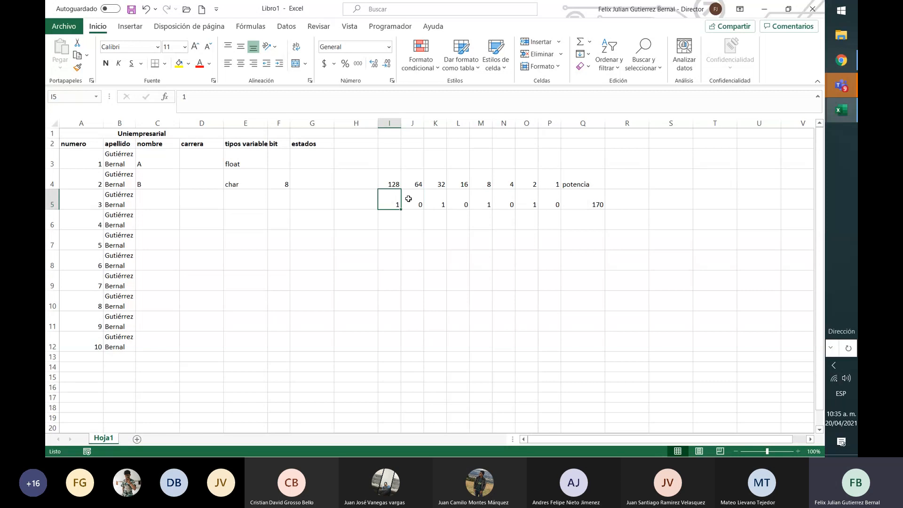
pyautogui.press('Up')
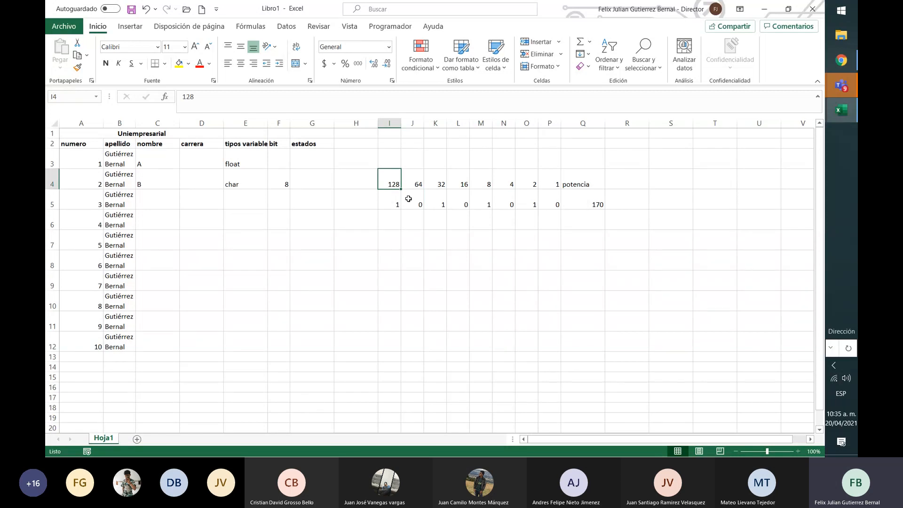
pyautogui.hotkey('shift', 'Right')
pyautogui.hotkey('shift', 'Right')
pyautogui.hotkey('shift', 'Right')
pyautogui.hotkey('shift', 'Right')
pyautogui.hotkey('shift', 'Right')
pyautogui.hotkey('shift', 'Right')
pyautogui.hotkey('shift', 'Right')
pyautogui.hotkey('shift', 'Right')
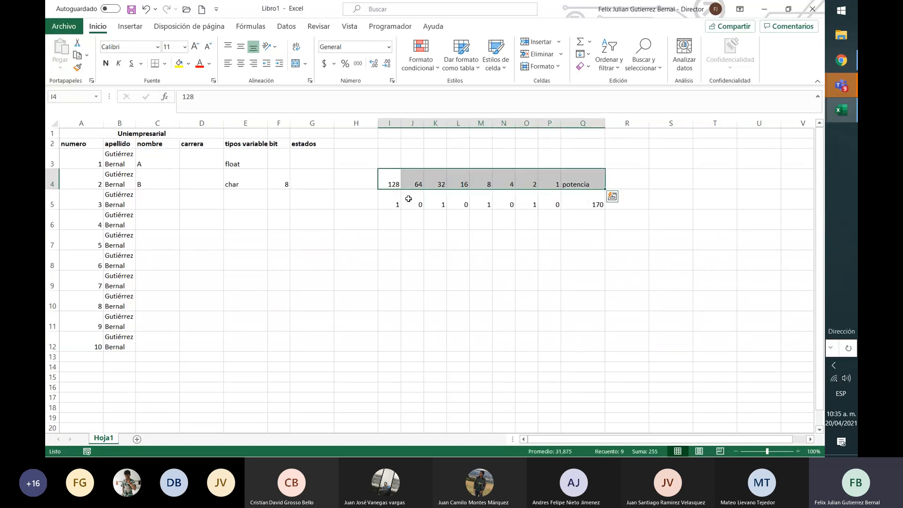
pyautogui.hotkey('ctrl', 'n')
pyautogui.press('Right')
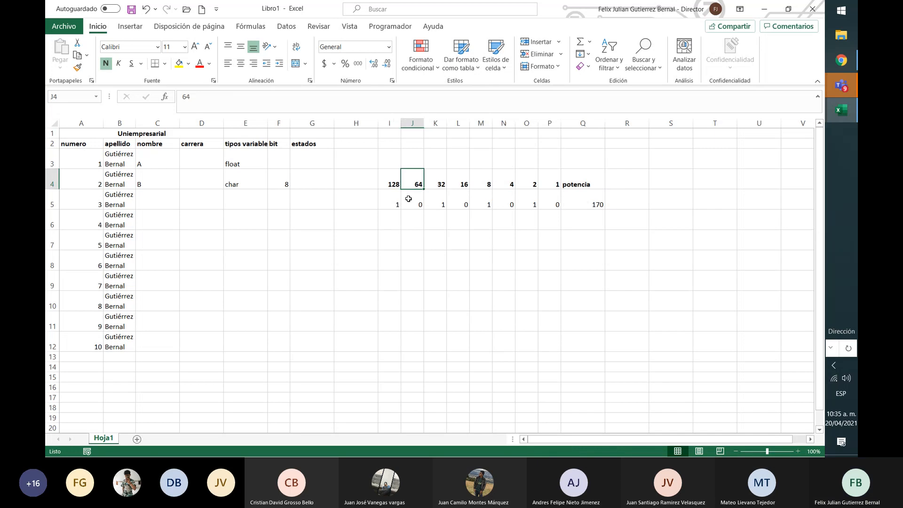
# Clear the bit pattern to all zeros by setting I5, K5, M5 and O5 to 0
pyautogui.press('Down')
pyautogui.press('Left')
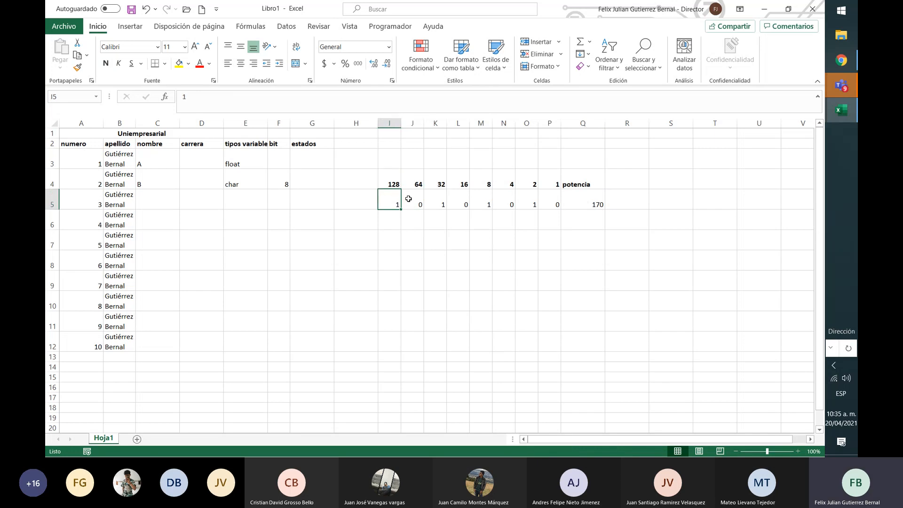
pyautogui.write('0')
pyautogui.press('Right')
pyautogui.press('Right')
pyautogui.write('0')
pyautogui.press('Right')
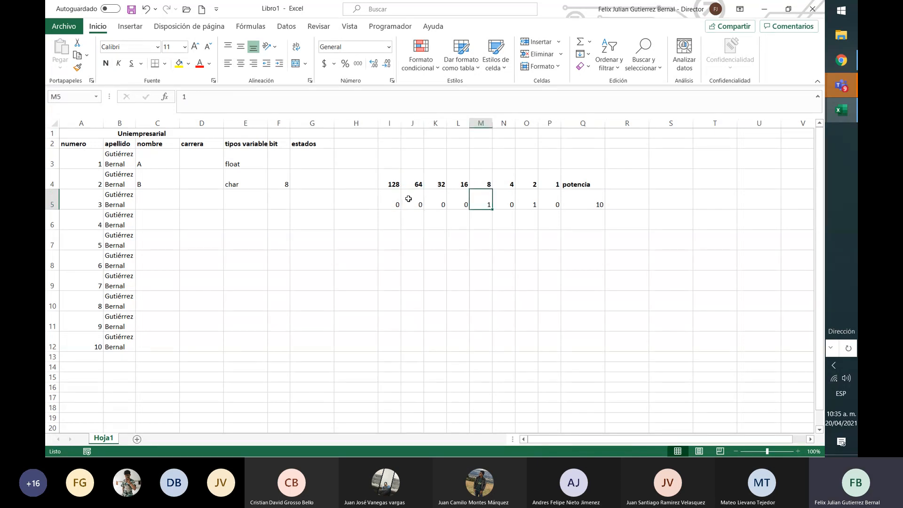
pyautogui.press('Right')
pyautogui.write('0')
pyautogui.press('Right')
pyautogui.press('Right')
pyautogui.write('0')
pyautogui.press('Right')
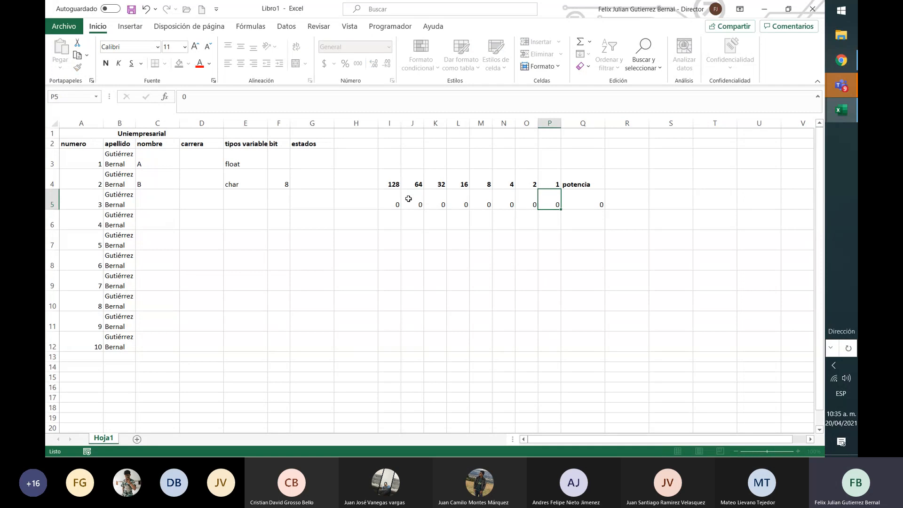
# Set the lowest bit, in P5, to 1 to demonstrate its decimal value
pyautogui.press('Left')
pyautogui.press('Left')
pyautogui.press('Left')
pyautogui.press('Left')
pyautogui.press('Left')
pyautogui.press('Left')
pyautogui.press('Left')
pyautogui.press('Left')
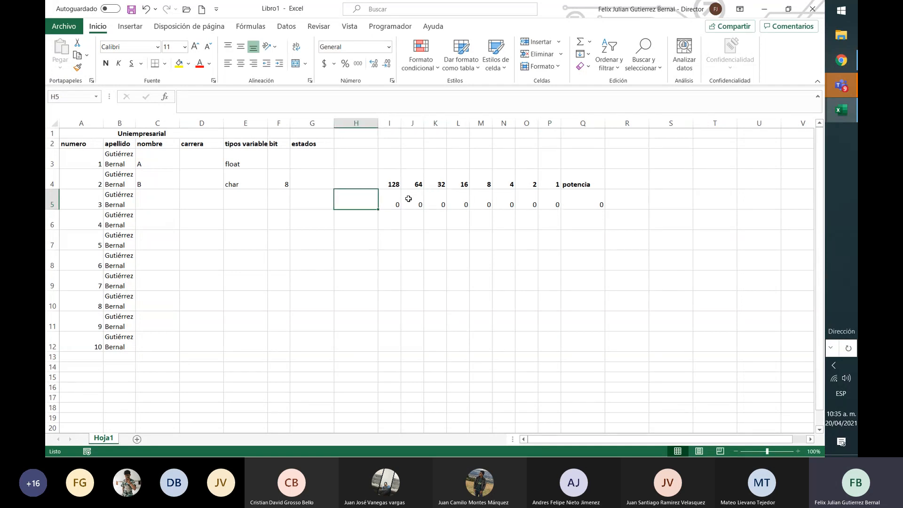
pyautogui.press('Right')
pyautogui.press('Right')
pyautogui.press('Right')
pyautogui.press('Right')
pyautogui.press('Right')
pyautogui.press('Right')
pyautogui.press('Right')
pyautogui.press('Right')
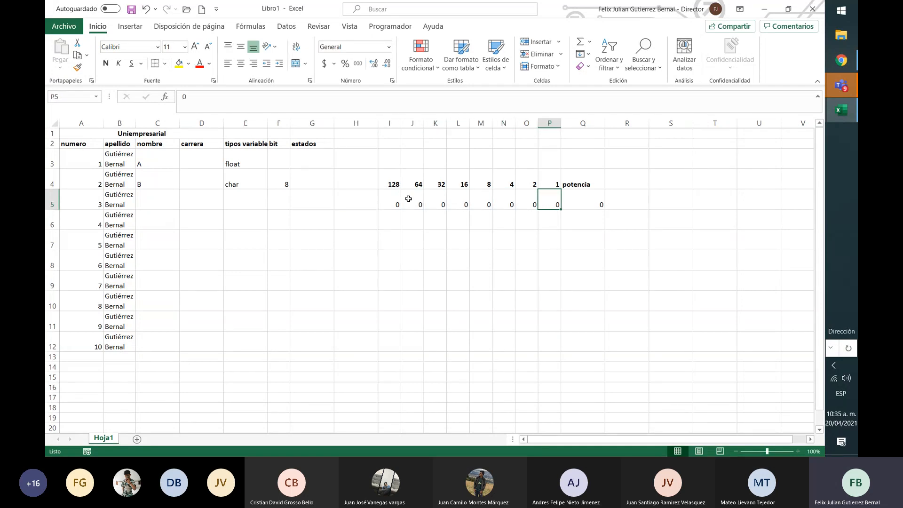
pyautogui.write('1')
pyautogui.press('Return')
# Set the bit in O5 to 1 and the one in P5 back to 0
pyautogui.press('Up')
pyautogui.press('Left')
pyautogui.write('1')
pyautogui.press('Right')
pyautogui.write('0')
pyautogui.press('Return')
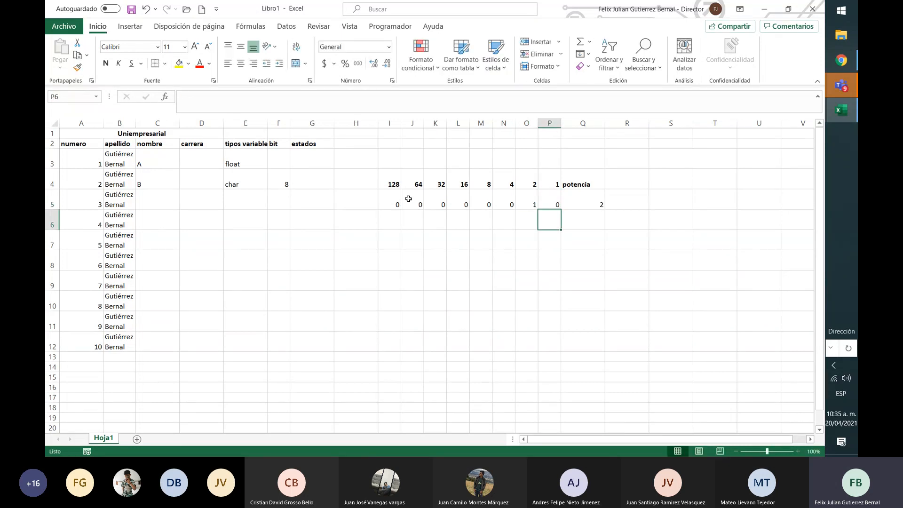
# Set P5 to 1 so that both of the lowest bits are on
pyautogui.press('Up')
pyautogui.write('1')
pyautogui.press('Return')
pyautogui.press('Up')
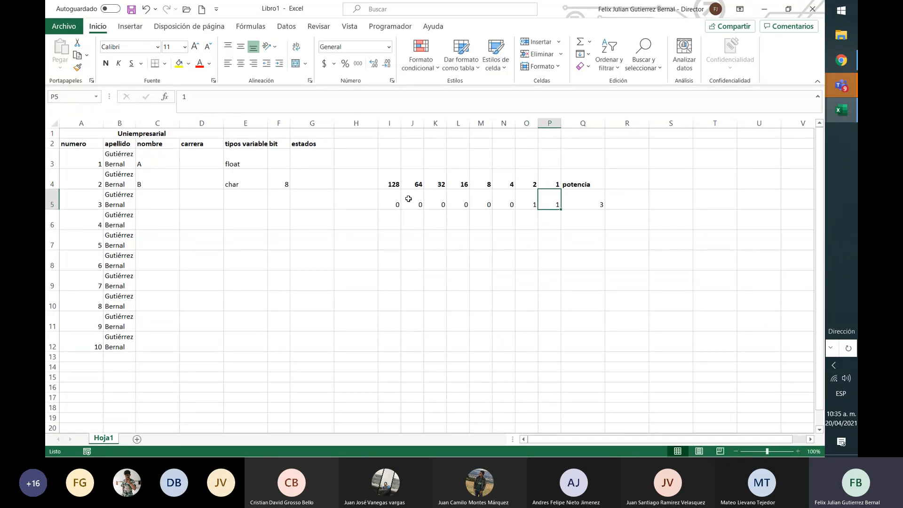
# Set the bit in N5 to 1 and the bits in O5 and P5 to 0
pyautogui.press('Left')
pyautogui.press('Left')
pyautogui.write('1')
pyautogui.press('Right')
pyautogui.write('0')
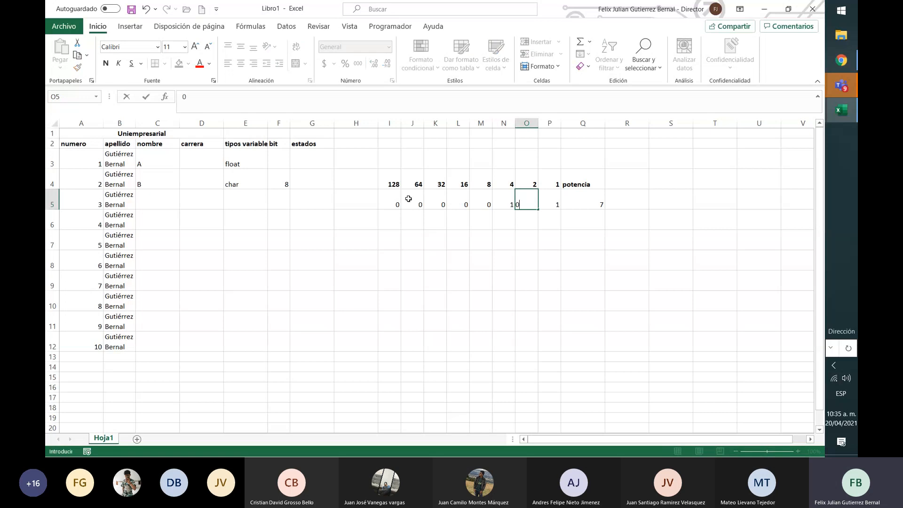
pyautogui.press('Right')
pyautogui.write('0')
pyautogui.press('Right')
# Set the bits under 128 and 32, in I5 and K5, to 1
pyautogui.press('Left')
pyautogui.press('Left')
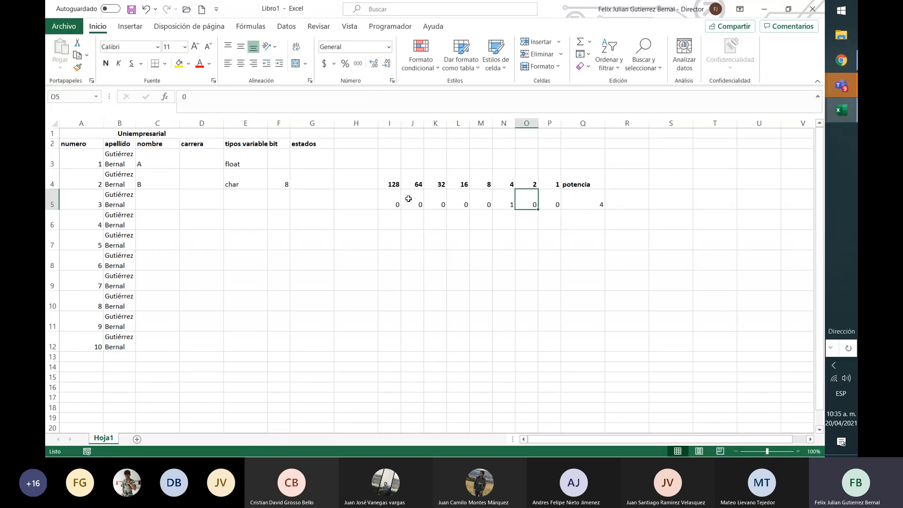
pyautogui.press('Left')
pyautogui.press('Left')
pyautogui.press('Left')
pyautogui.press('Left')
pyautogui.press('Left')
pyautogui.press('Left')
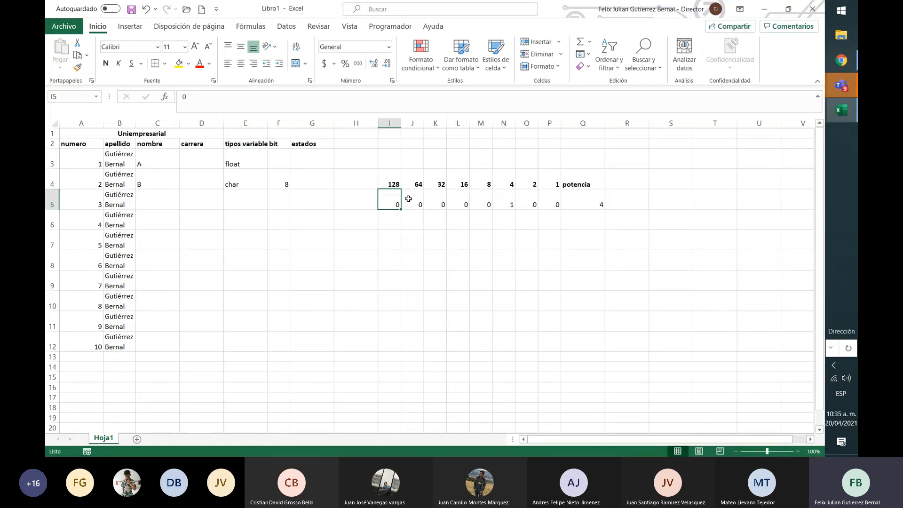
pyautogui.write('1')
pyautogui.press('Right')
pyautogui.press('Right')
pyautogui.write('5')
pyautogui.hotkey('ctrl', 'Return')
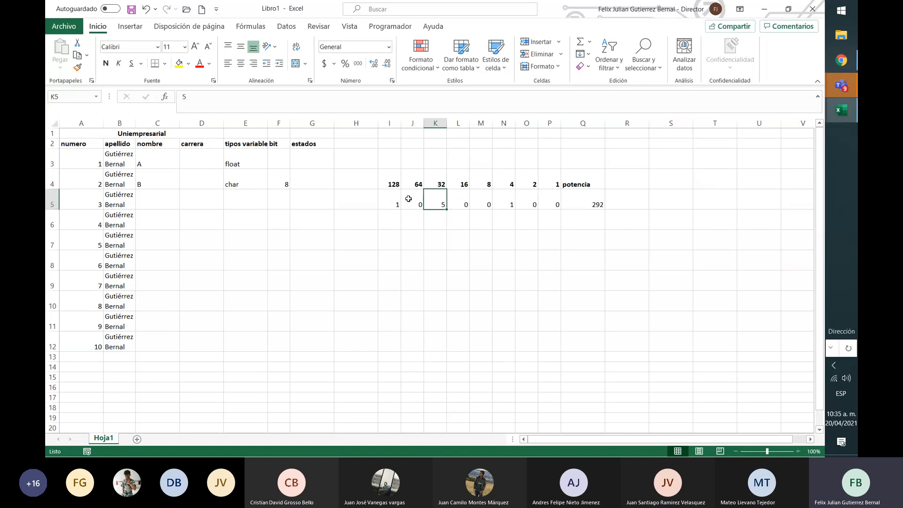
pyautogui.write('1')
pyautogui.hotkey('ctrl', 'Return')
# Examine the row 5 bits alongside the conversion formula and its decimal result in Q5
pyautogui.press('Up')
pyautogui.press('Right')
pyautogui.press('Down')
pyautogui.press('Down')
pyautogui.press('Right')
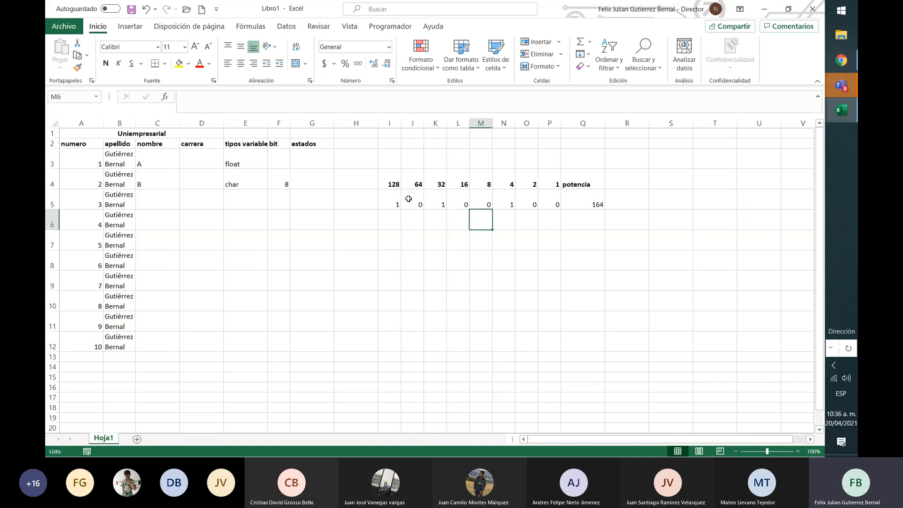
pyautogui.press('Right')
pyautogui.press('Right')
pyautogui.press('Right')
pyautogui.press('Right')
pyautogui.press('Up')
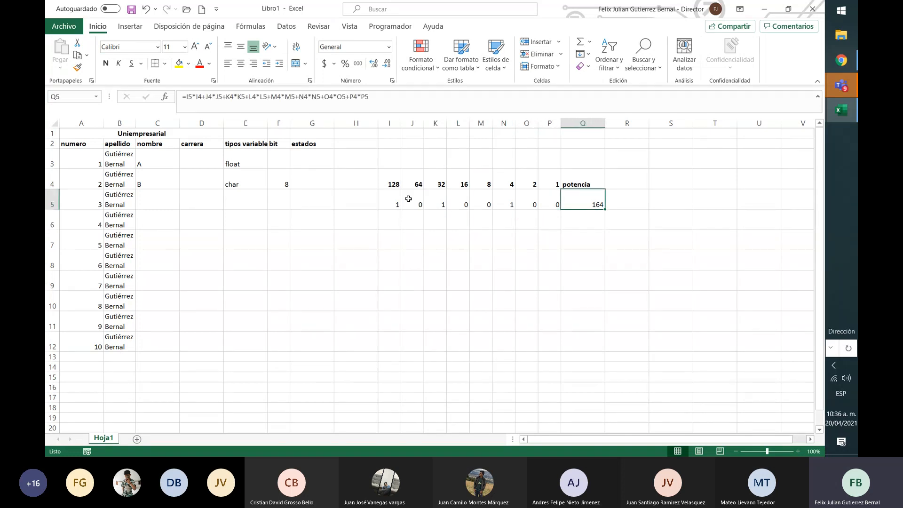
pyautogui.press('Left')
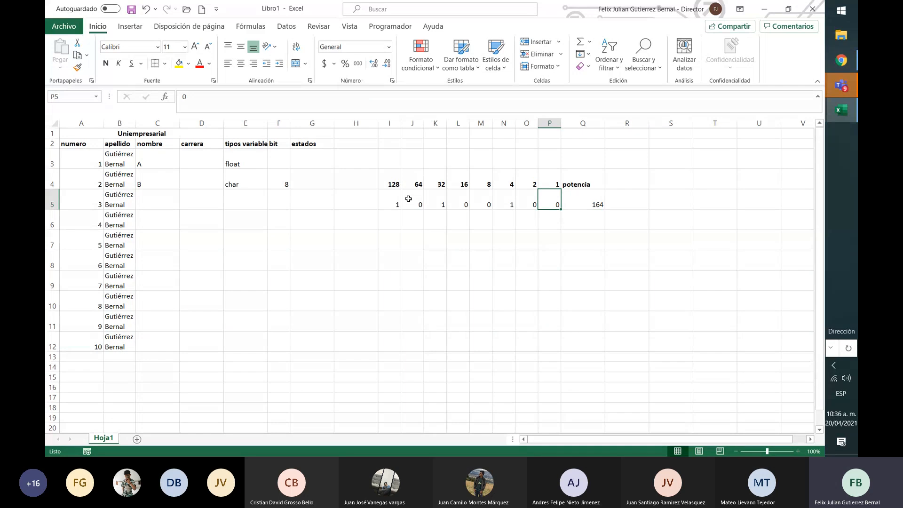
pyautogui.press('Right')
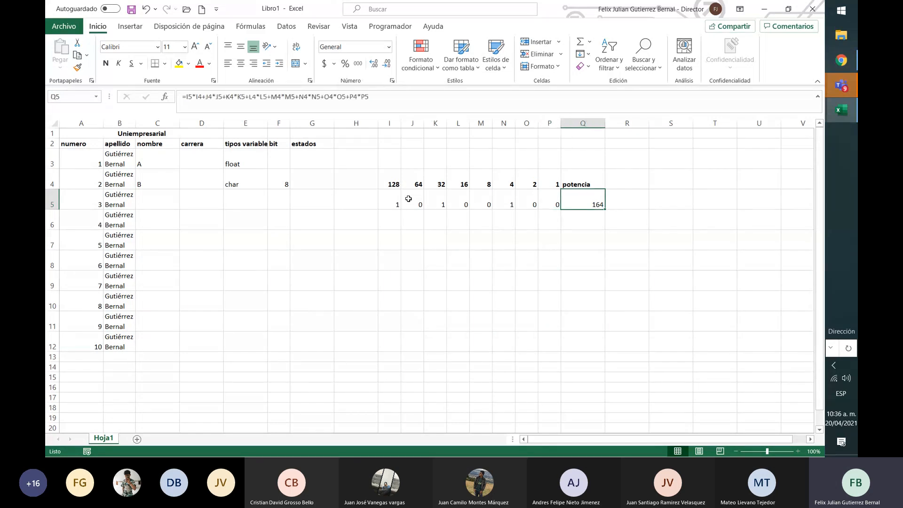
# Add the bold heading ascii in cell R4, beside potencia
pyautogui.press('Right')
pyautogui.press('Up')
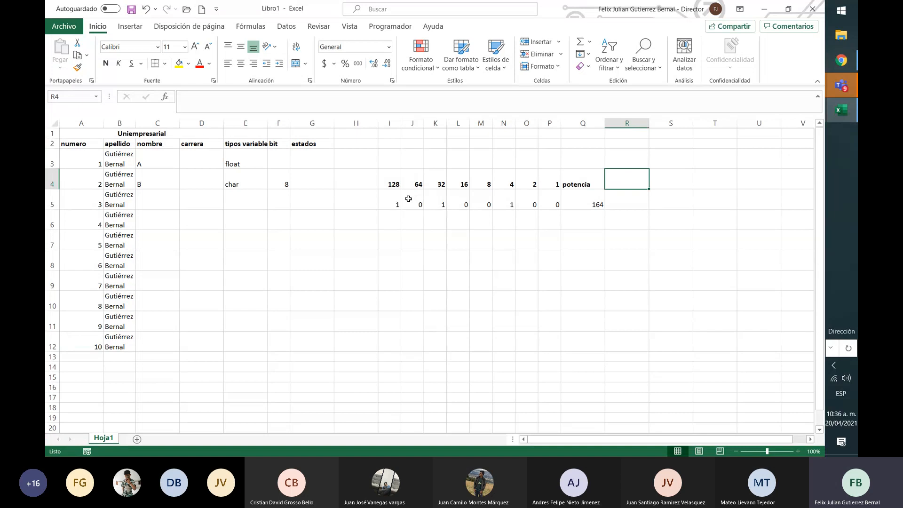
pyautogui.write('ascii')
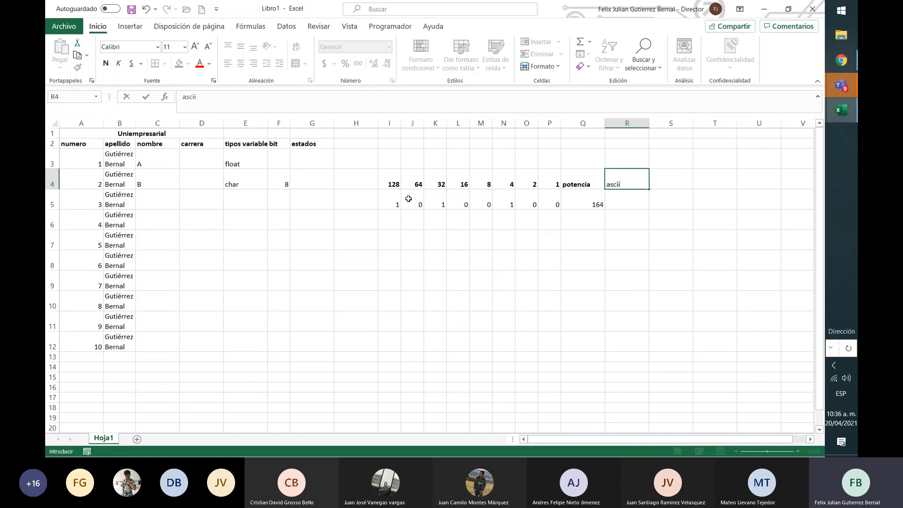
pyautogui.press('Return')
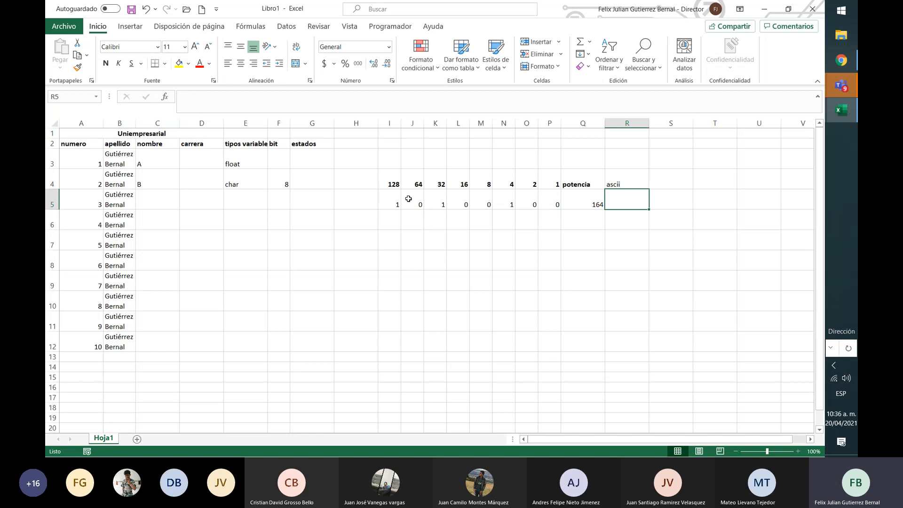
pyautogui.press('Up')
pyautogui.hotkey('ctrl', 'n')
pyautogui.press('Down')
# Switch to Chrome, search for ascii in a new tab and open the El código ASCII result
pyautogui.click(843, 92)
pyautogui.click(783, 141)
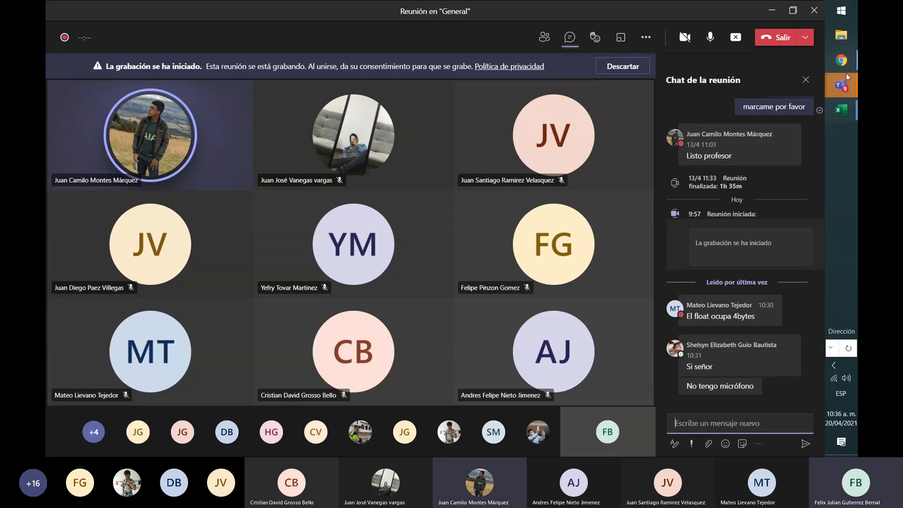
pyautogui.moveTo(847, 100)
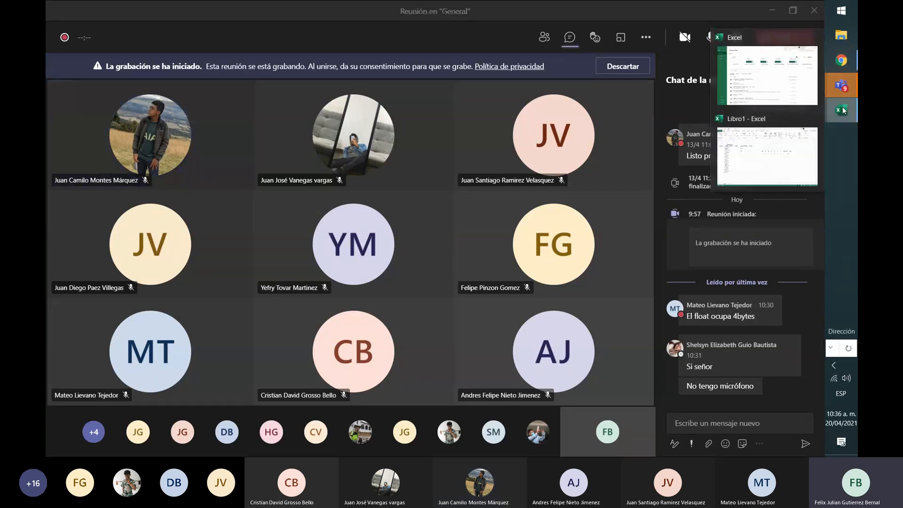
pyautogui.click(838, 67)
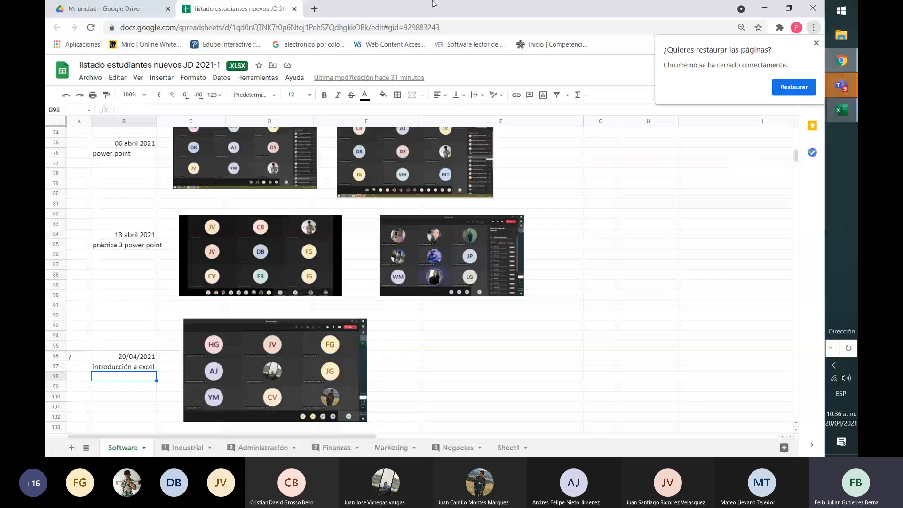
pyautogui.click(314, 9)
pyautogui.write('ascii')
pyautogui.press('Return')
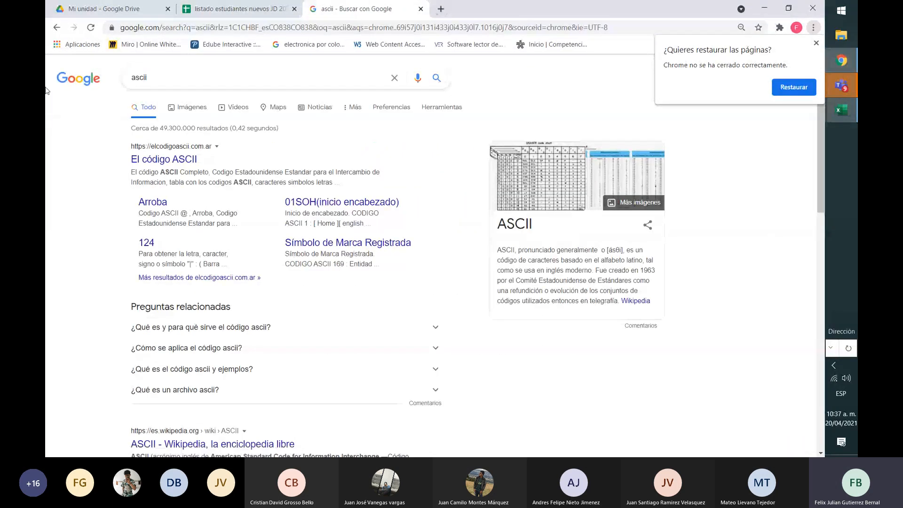
pyautogui.click(181, 159)
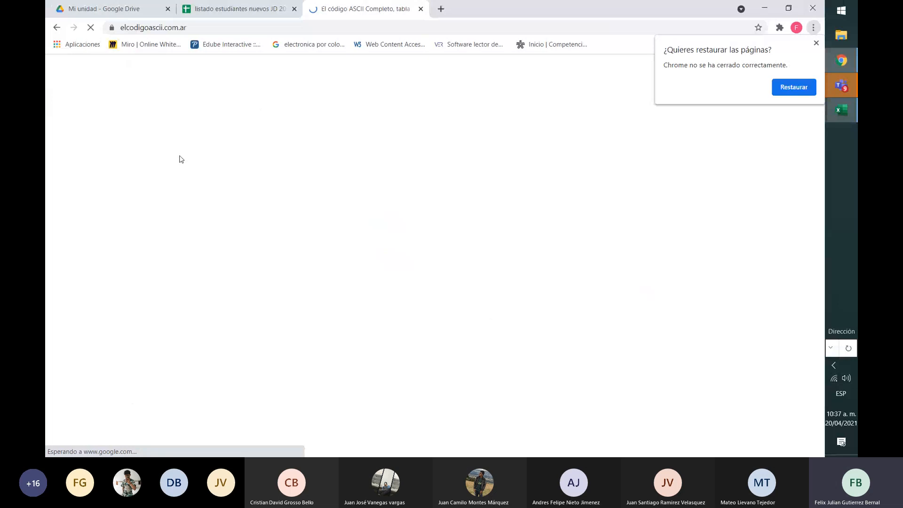
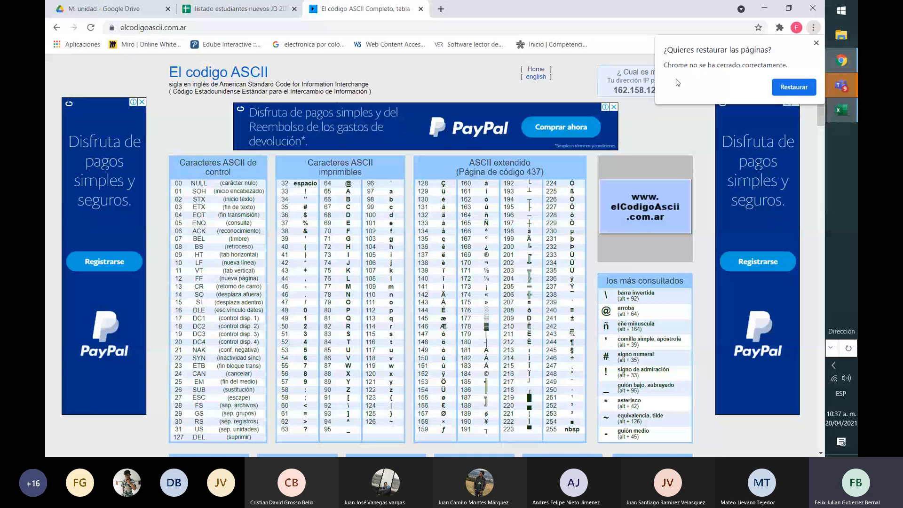
# Switch back to the Libro1 workbook in Excel and enter ñ in R5, under the ascii heading
pyautogui.click(841, 111)
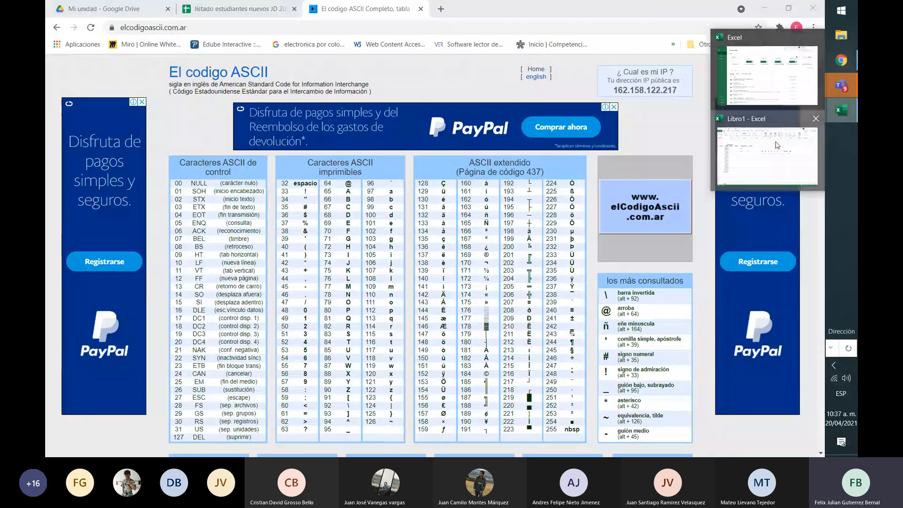
pyautogui.click(776, 145)
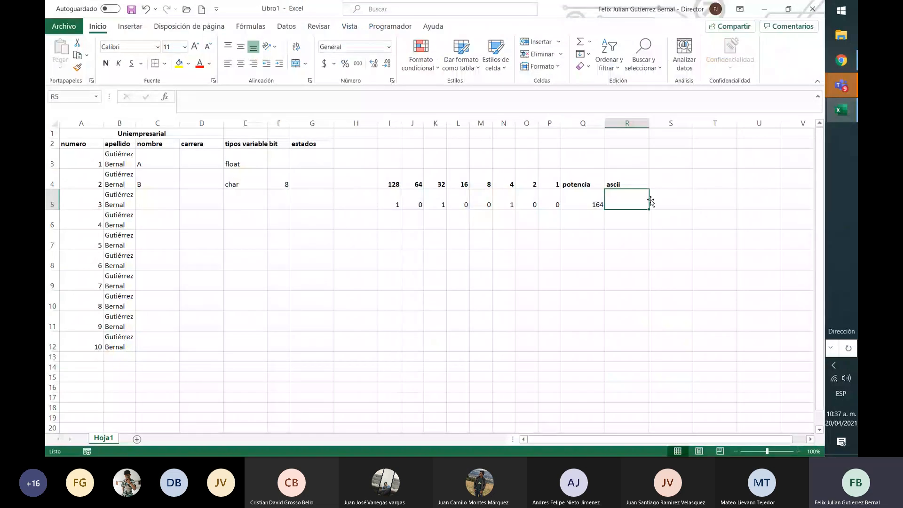
pyautogui.click(581, 194)
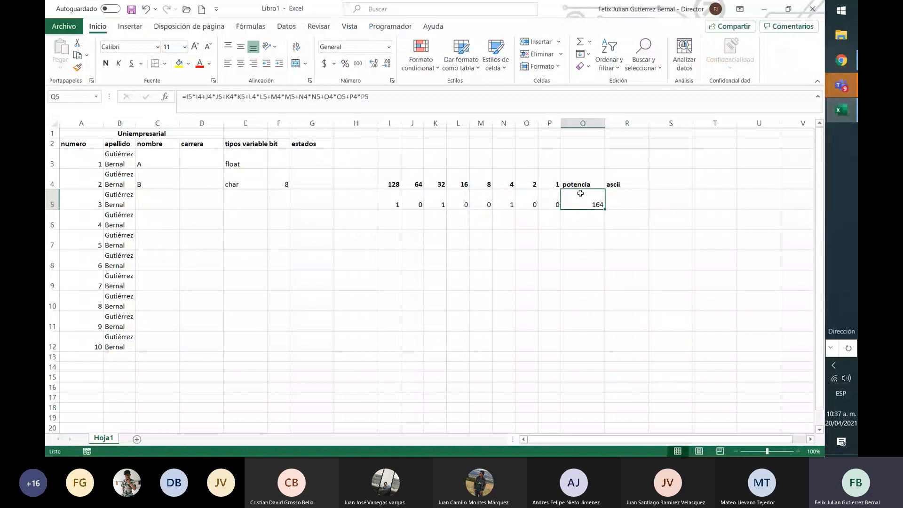
pyautogui.press('Right')
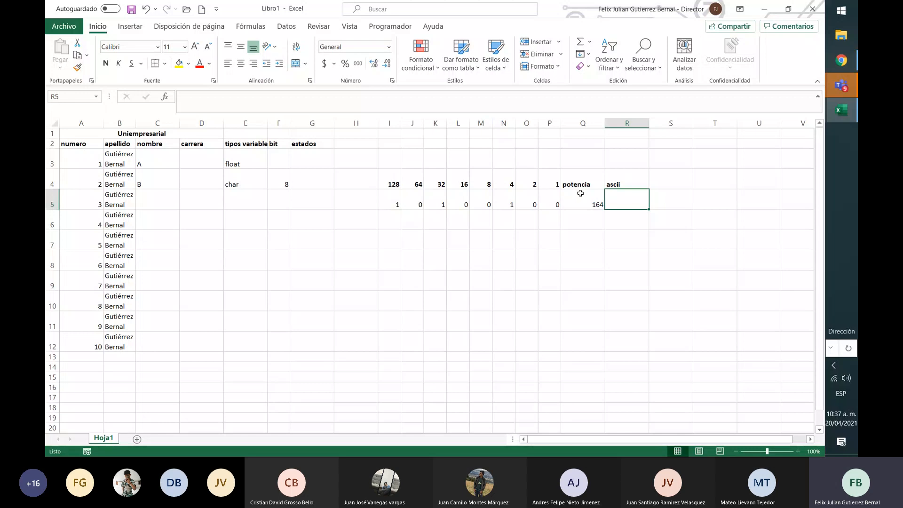
pyautogui.write('ñ')
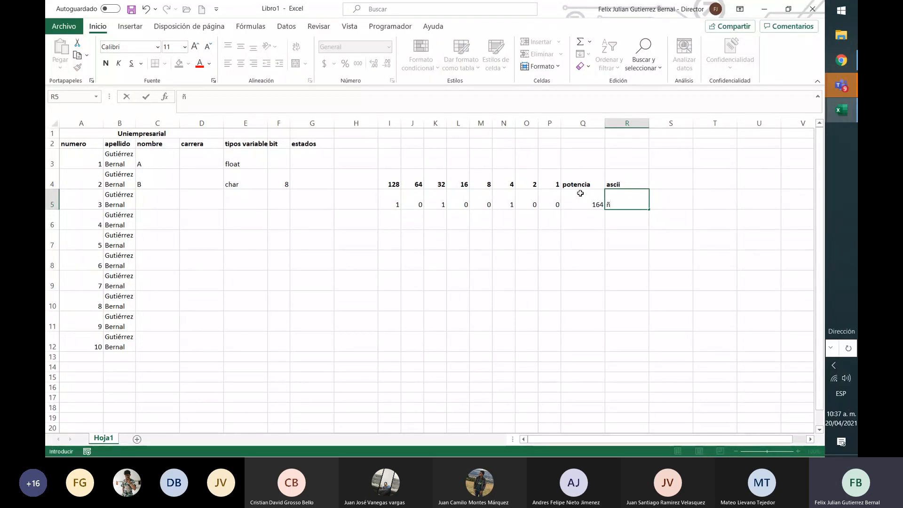
pyautogui.hotkey('ctrl', 'Return')
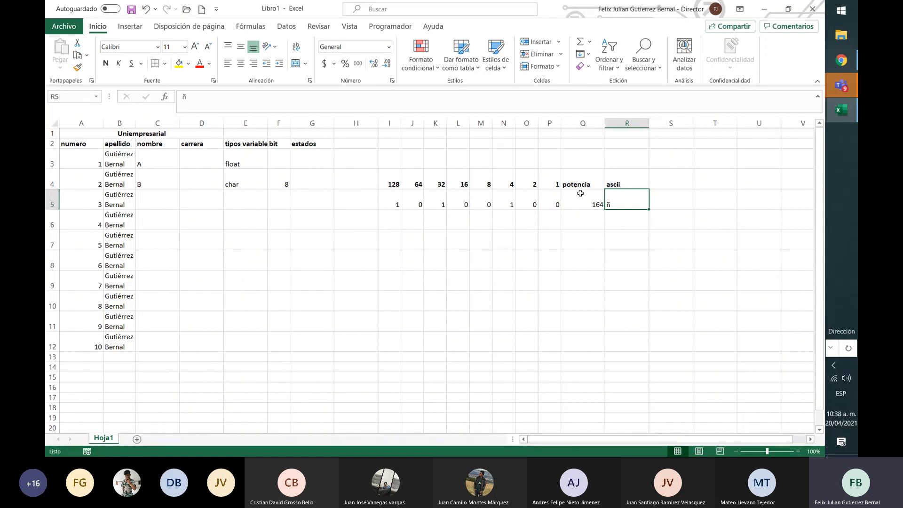
# Examine the char's bits and their weights in I4:P5, and the potencia and ascii cells beside them
pyautogui.press('Left')
pyautogui.press('Left')
pyautogui.hotkey('shift', 'Left')
pyautogui.hotkey('shift', 'Left')
pyautogui.hotkey('shift', 'Left')
pyautogui.hotkey('shift', 'Left')
pyautogui.hotkey('shift', 'Left')
pyautogui.hotkey('shift', 'Left')
pyautogui.hotkey('shift', 'Left')
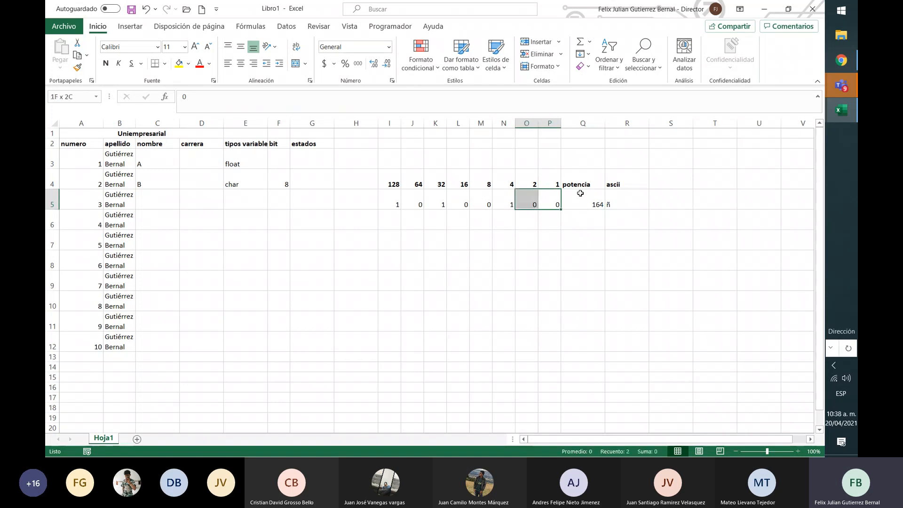
pyautogui.hotkey('shift', 'Up')
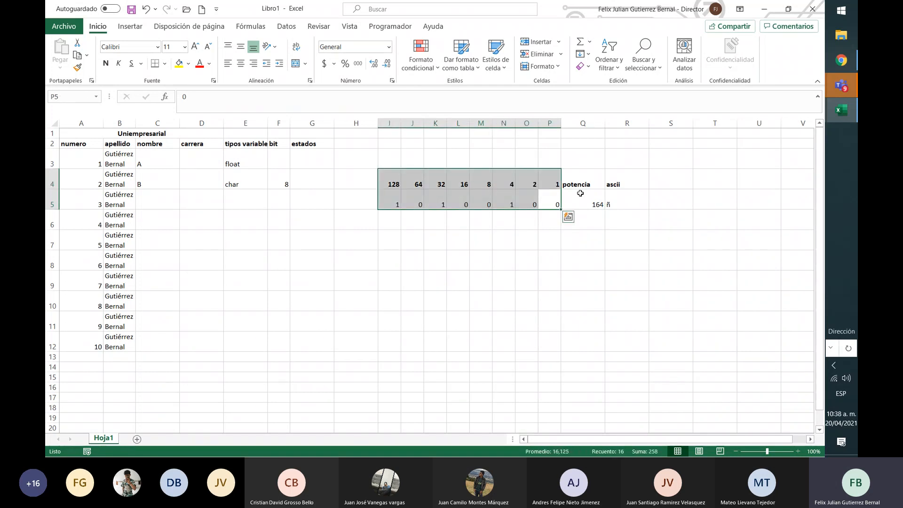
pyautogui.click(581, 193)
pyautogui.press('Up')
pyautogui.press('Right')
pyautogui.hotkey('shift', 'Down')
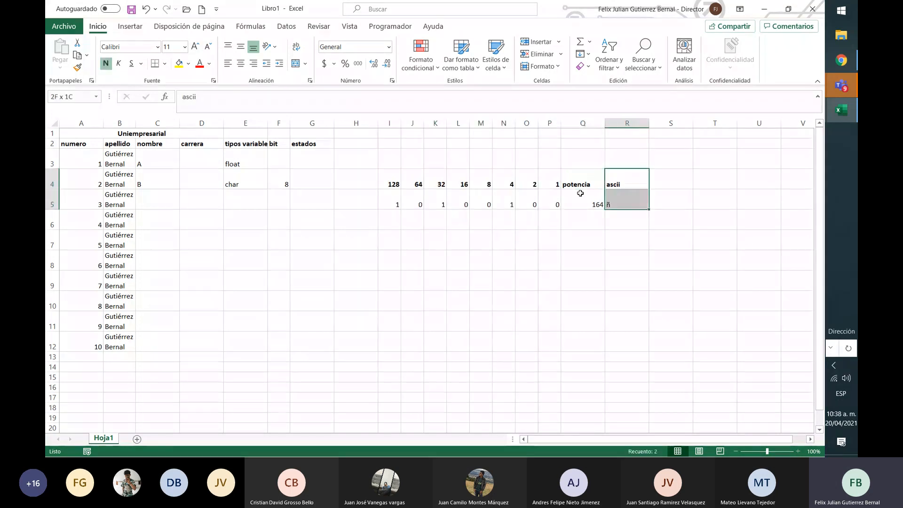
pyautogui.hotkey('shift', 'Left')
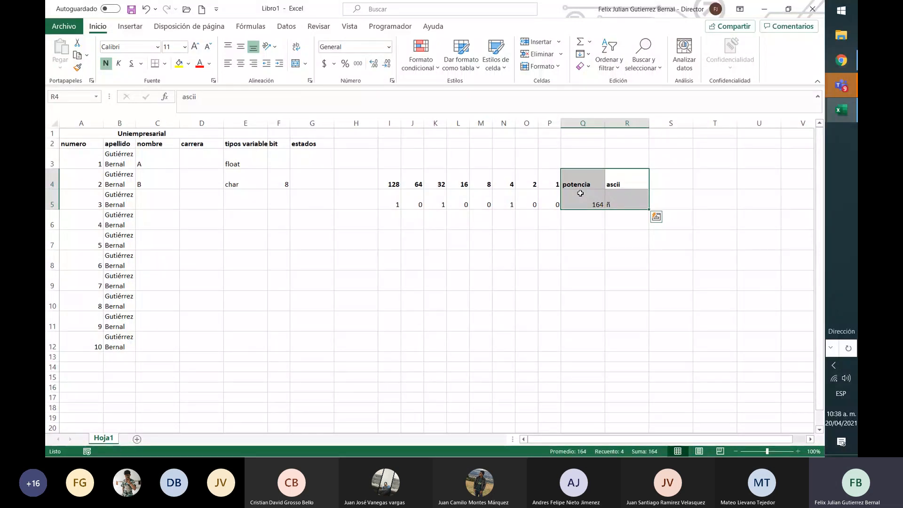
# Add the variable type int in E5, below char
pyautogui.press('Left')
pyautogui.press('Left')
pyautogui.press('Left')
pyautogui.press('Left')
pyautogui.press('Left')
pyautogui.press('Left')
pyautogui.press('Left')
pyautogui.press('Left')
pyautogui.press('Left')
pyautogui.press('Left')
pyautogui.press('Left')
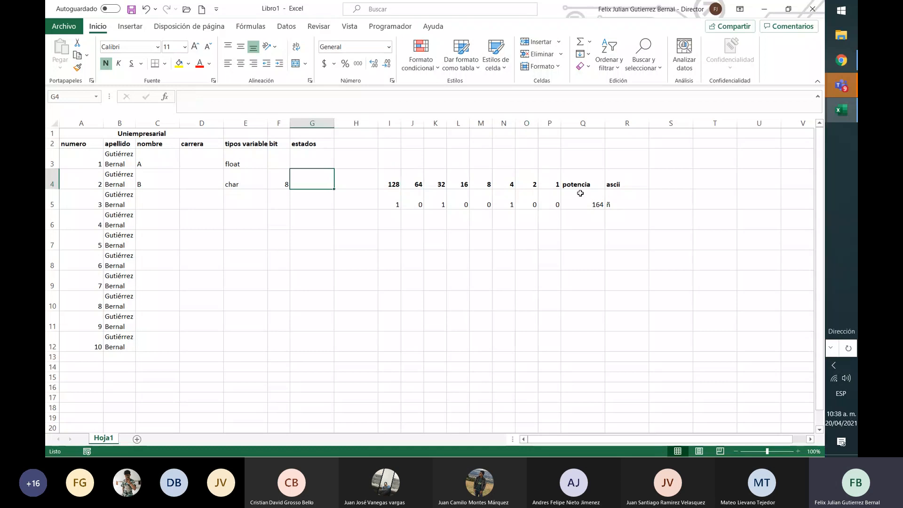
pyautogui.press('Left')
pyautogui.press('Up')
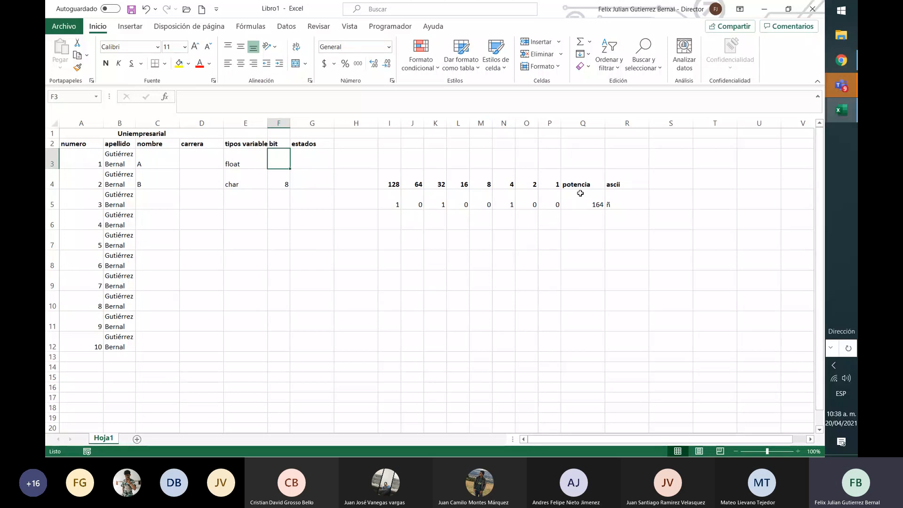
pyautogui.press('Left')
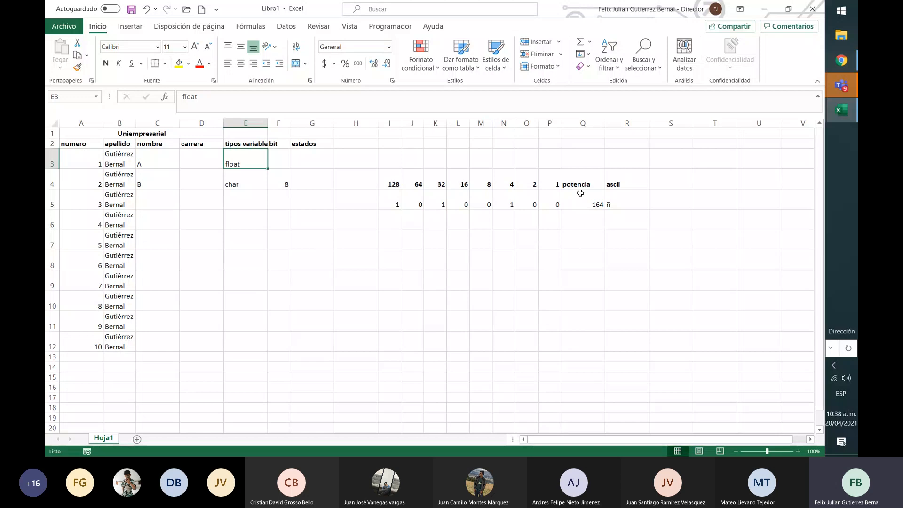
pyautogui.press('Down')
pyautogui.press('Down')
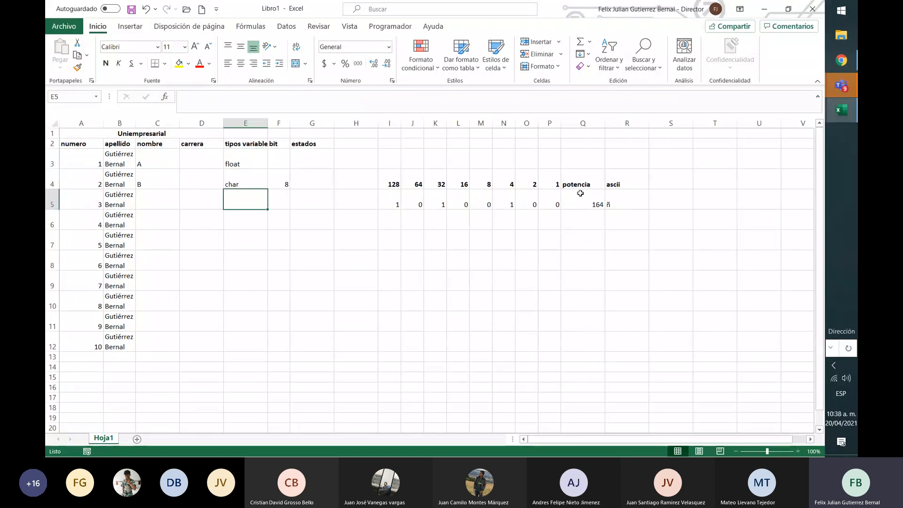
pyautogui.write('int')
pyautogui.press('Tab')
pyautogui.press('Left')
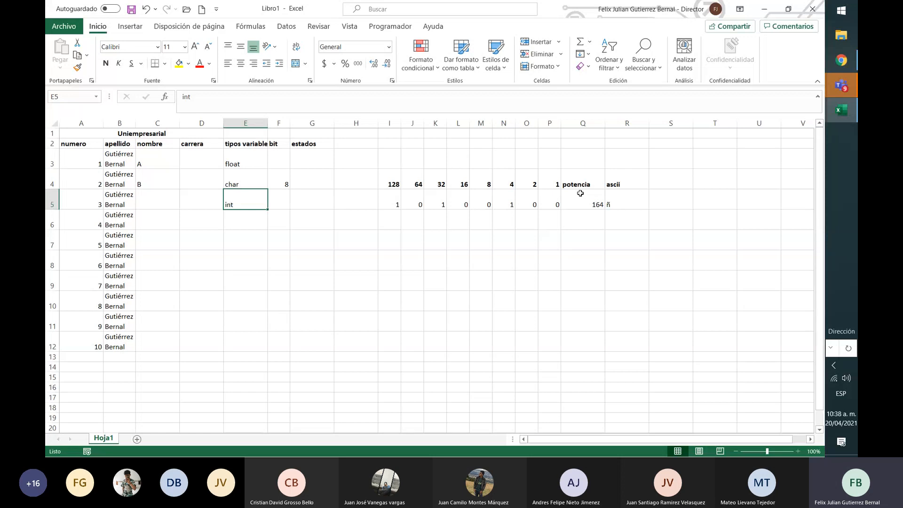
# Change the variable type in E5 to int-8 and enter 16 as its bit count in F5
pyautogui.click(437, 101)
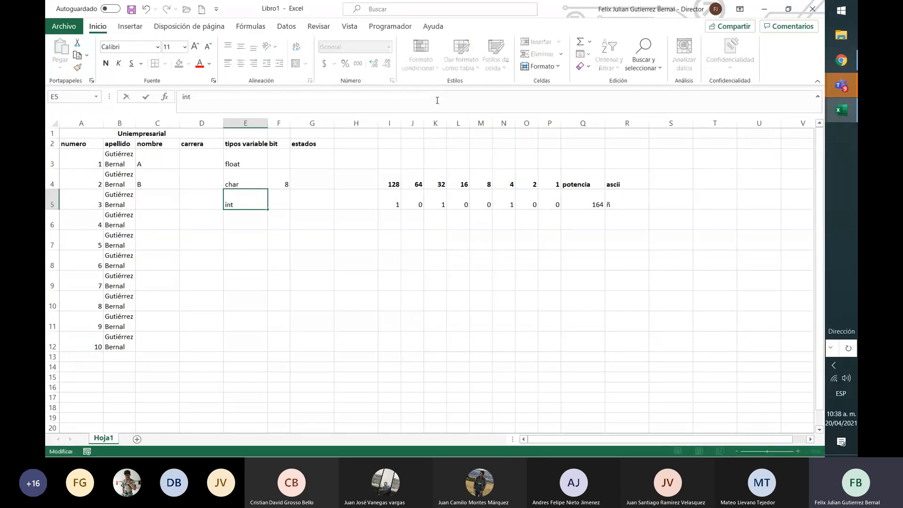
pyautogui.write('-8')
pyautogui.press('Return')
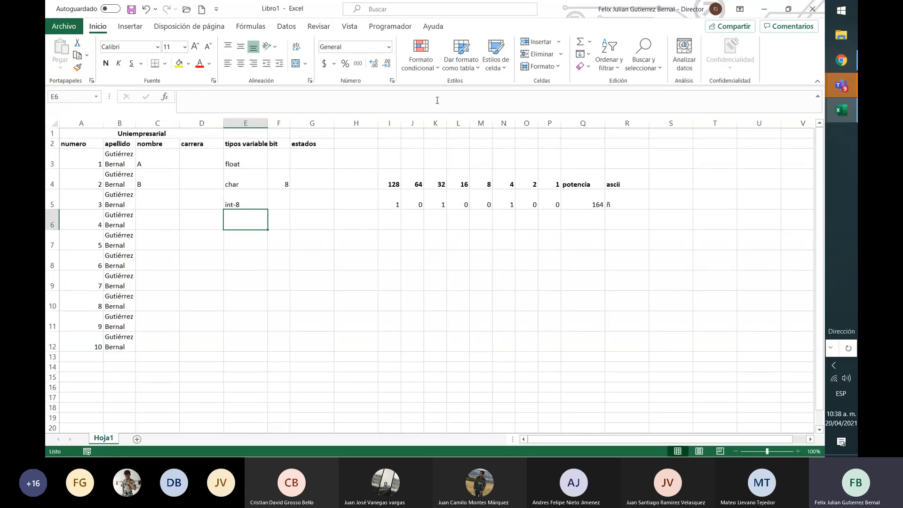
pyautogui.press('Up')
pyautogui.press('Right')
pyautogui.write('16')
pyautogui.press('Return')
pyautogui.press('Up')
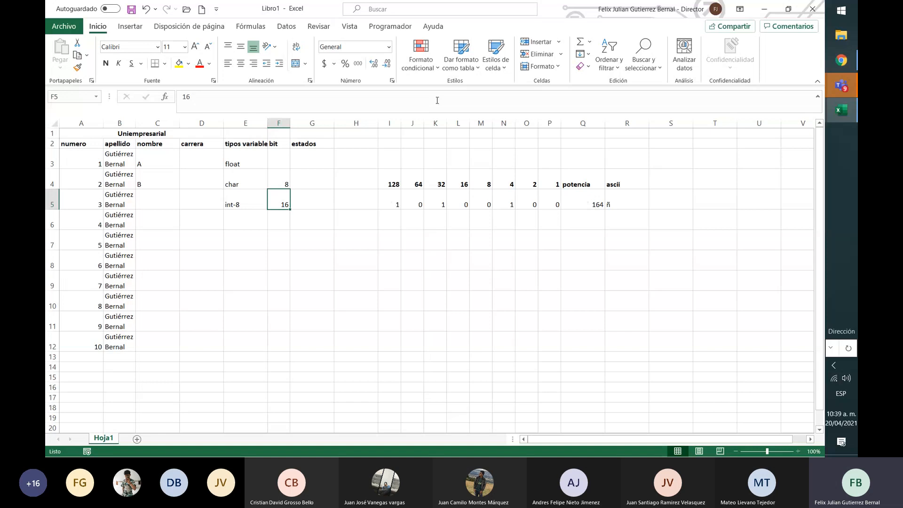
# Look over the apellido and nombre entries in rows 3 to 5 of the student table
pyautogui.press('Left')
pyautogui.press('Left')
pyautogui.press('Left')
pyautogui.press('Left')
pyautogui.press('Left')
pyautogui.press('Up')
pyautogui.press('Right')
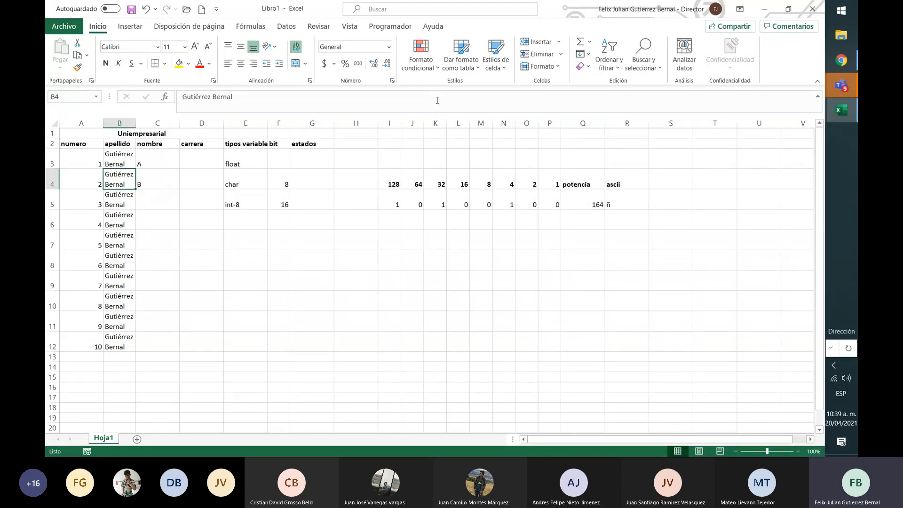
pyautogui.press('Down')
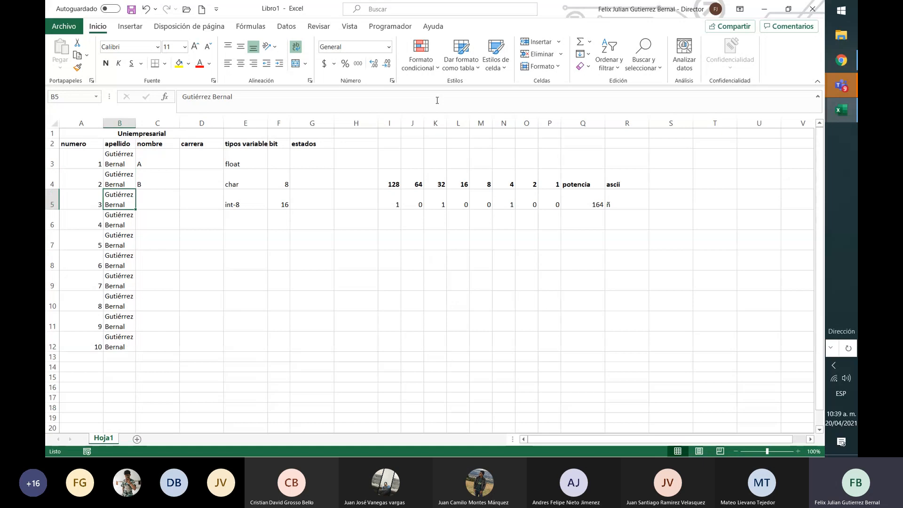
pyautogui.press('Up')
pyautogui.press('Right')
pyautogui.press('Up')
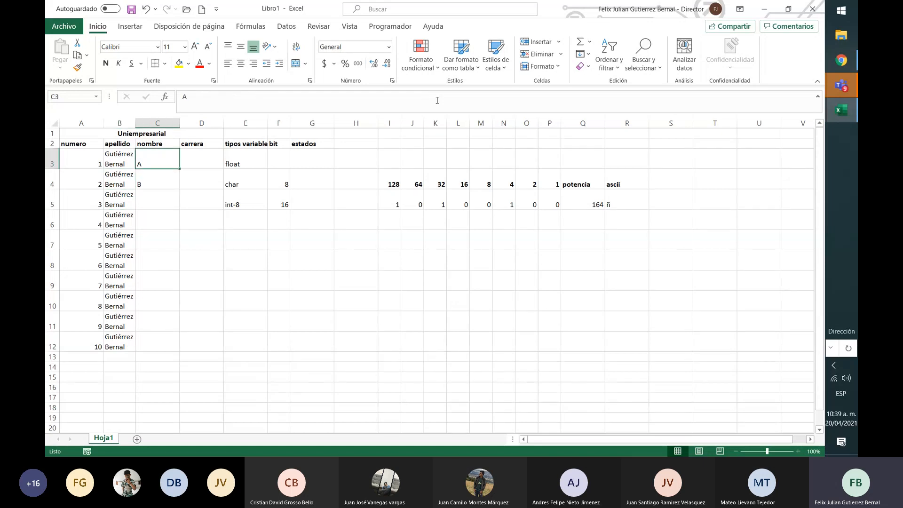
# Review the whole conversion table in I4:R5, from the bit weights through the potencia and ascii columns
pyautogui.press('Right')
pyautogui.press('Right')
pyautogui.press('Right')
pyautogui.press('Right')
pyautogui.press('Right')
pyautogui.press('Right')
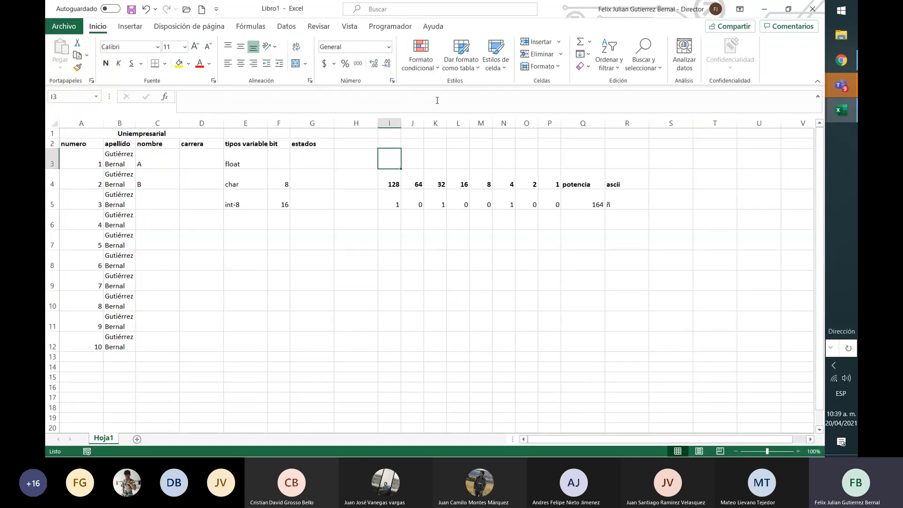
pyautogui.press('Down')
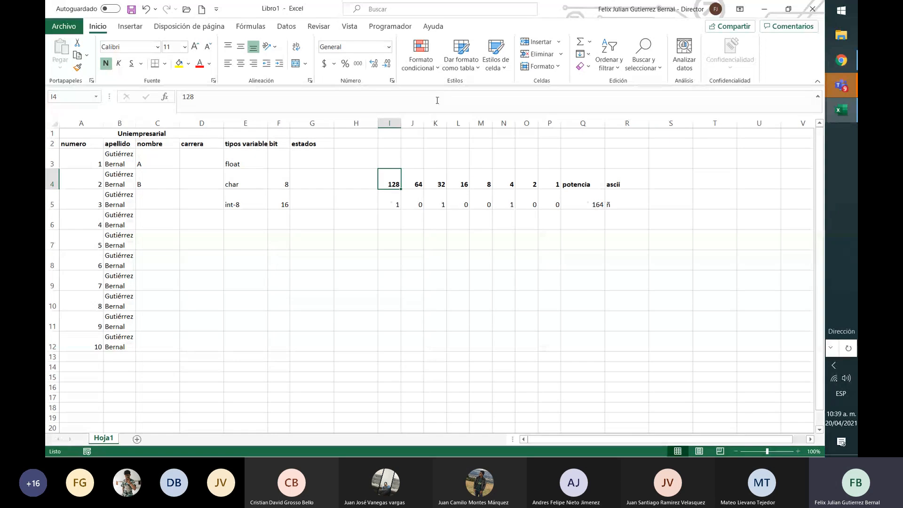
pyautogui.hotkey('shift', 'Right')
pyautogui.hotkey('shift', 'Right')
pyautogui.hotkey('shift', 'Right')
pyautogui.hotkey('shift', 'Right')
pyautogui.hotkey('shift', 'Right')
pyautogui.hotkey('shift', 'Right')
pyautogui.hotkey('shift', 'Right')
pyautogui.hotkey('shift', 'Right')
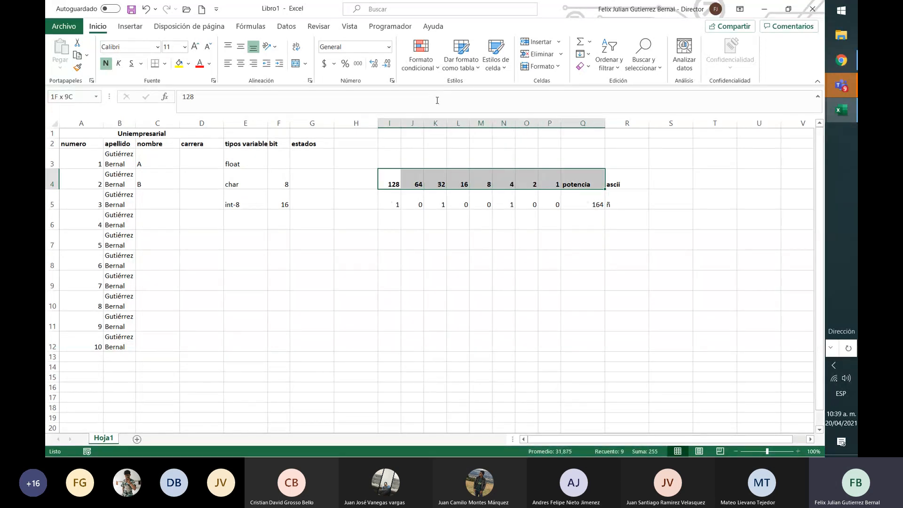
pyautogui.hotkey('shift', 'Right')
pyautogui.hotkey('shift', 'Down')
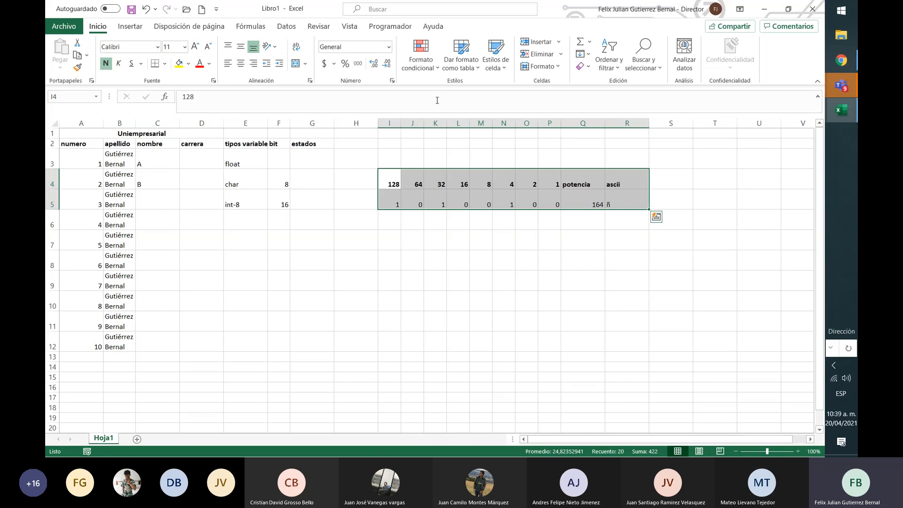
pyautogui.hotkey('shift', 'Left')
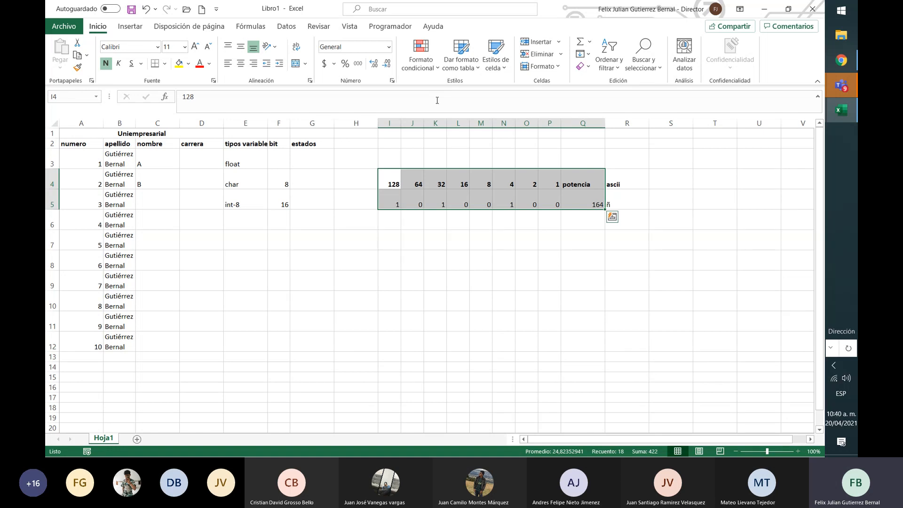
pyautogui.hotkey('shift', 'Right')
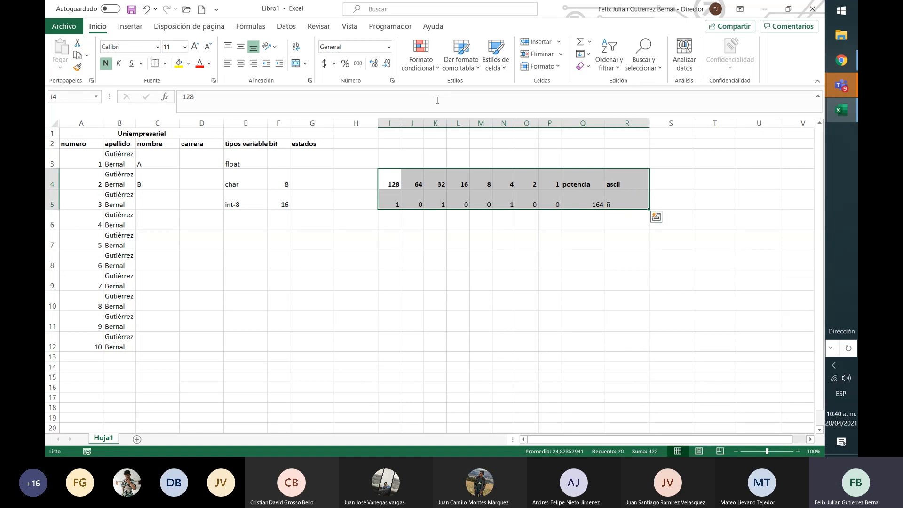
pyautogui.hotkey('shift', 'Left')
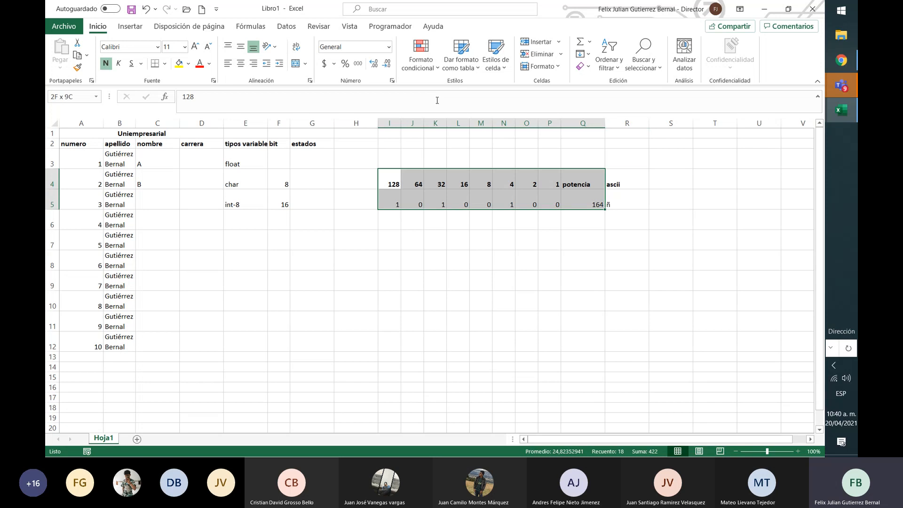
pyautogui.hotkey('shift', 'Right')
pyautogui.hotkey('shift', 'Left')
pyautogui.hotkey('shift', 'Right')
pyautogui.press('Left')
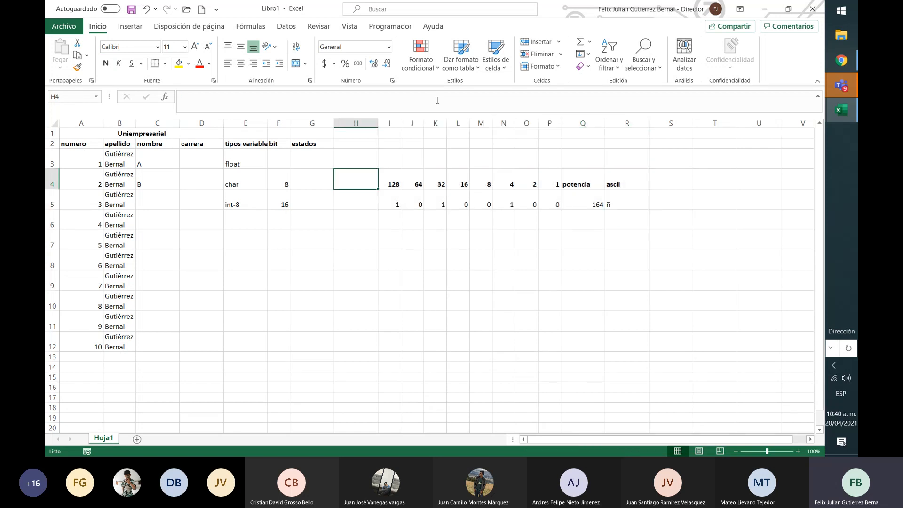
pyautogui.press('Right')
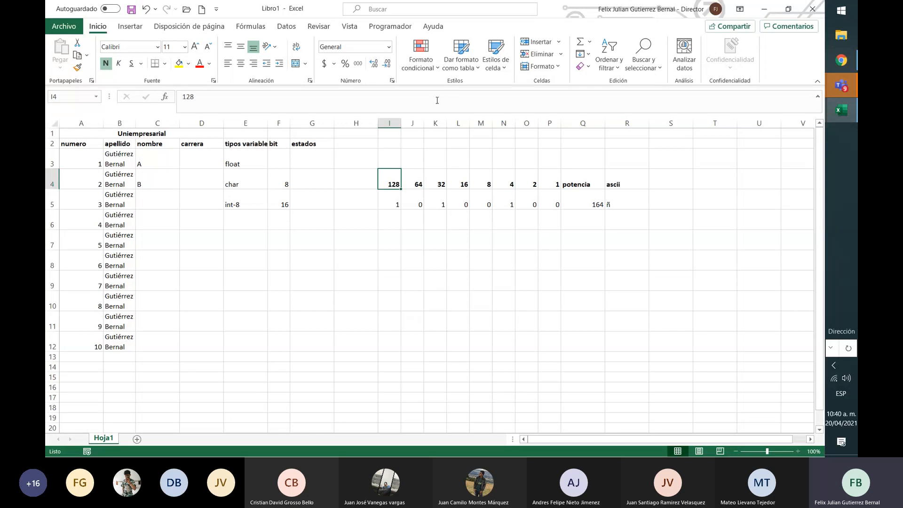
pyautogui.press('Down')
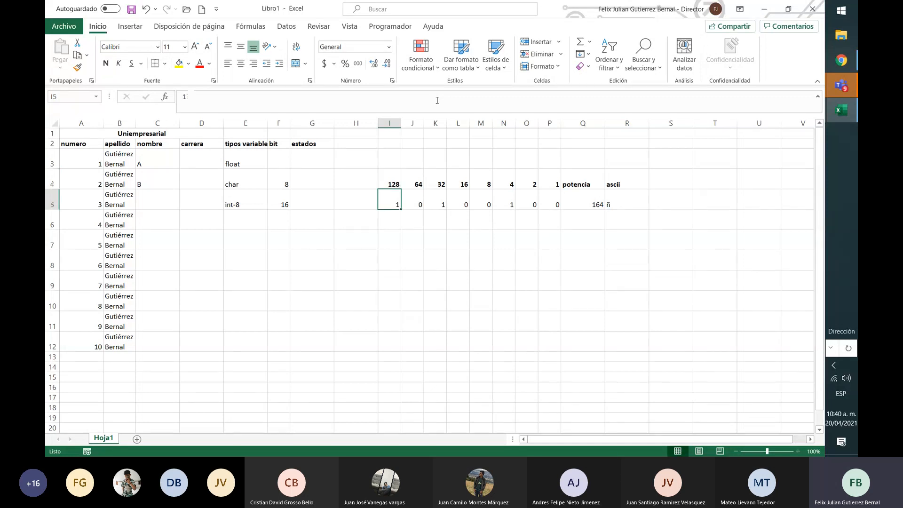
# Add the variable type int-16 in E6, below int-8
pyautogui.press('Left')
pyautogui.press('Left')
pyautogui.press('Left')
pyautogui.press('Left')
pyautogui.press('Down')
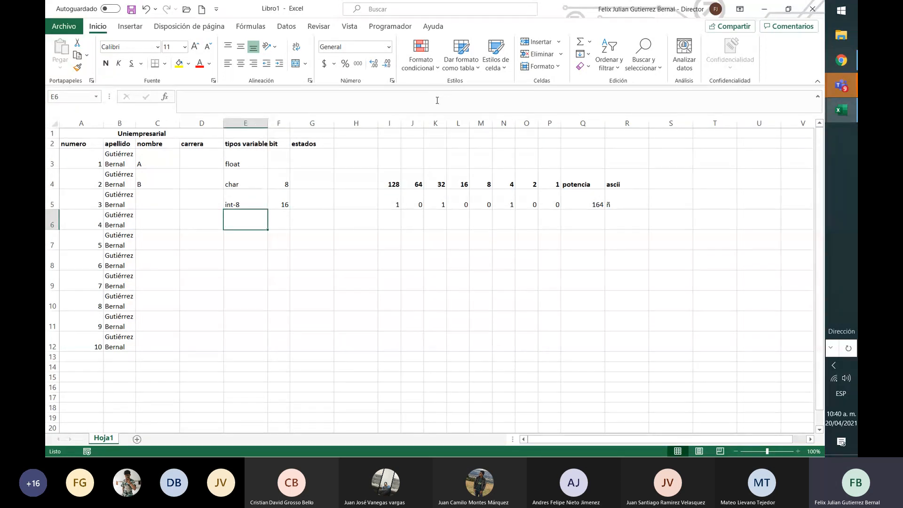
pyautogui.write('int-16')
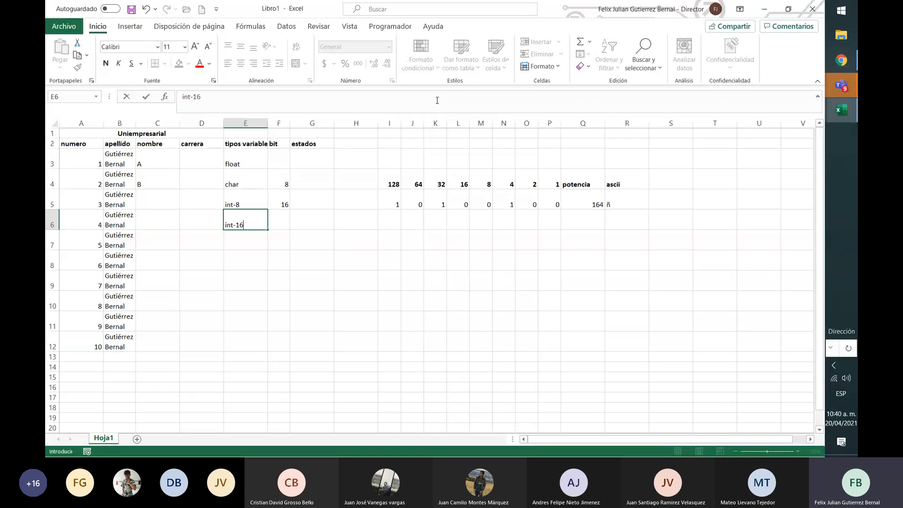
pyautogui.press('Return')
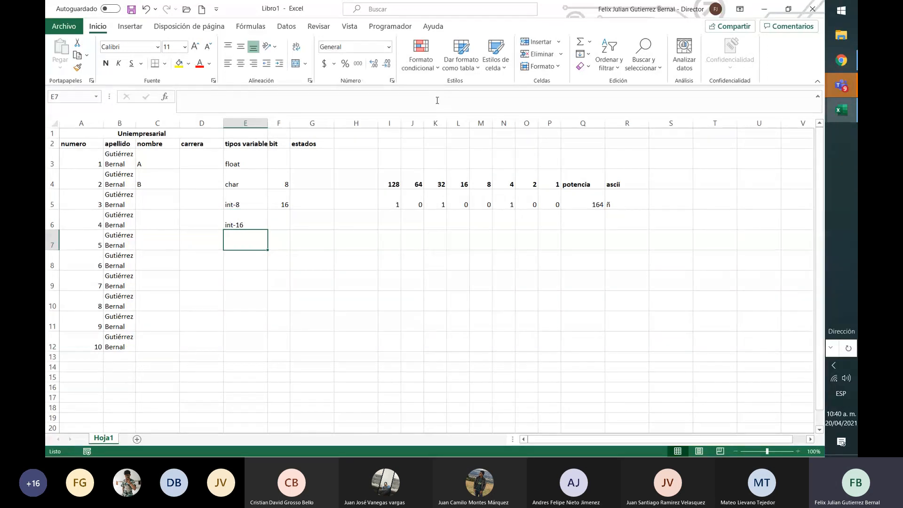
pyautogui.press('Up')
pyautogui.press('Up')
pyautogui.press('Up')
pyautogui.press('Up')
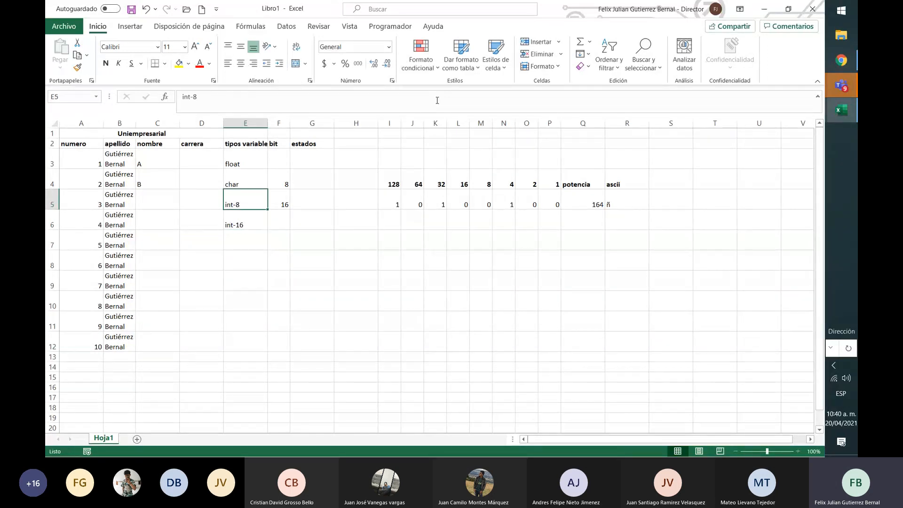
# Clear the variable type, bit and estados entries in E3:G6
pyautogui.hotkey('shift', 'Down')
pyautogui.hotkey('shift', 'Right')
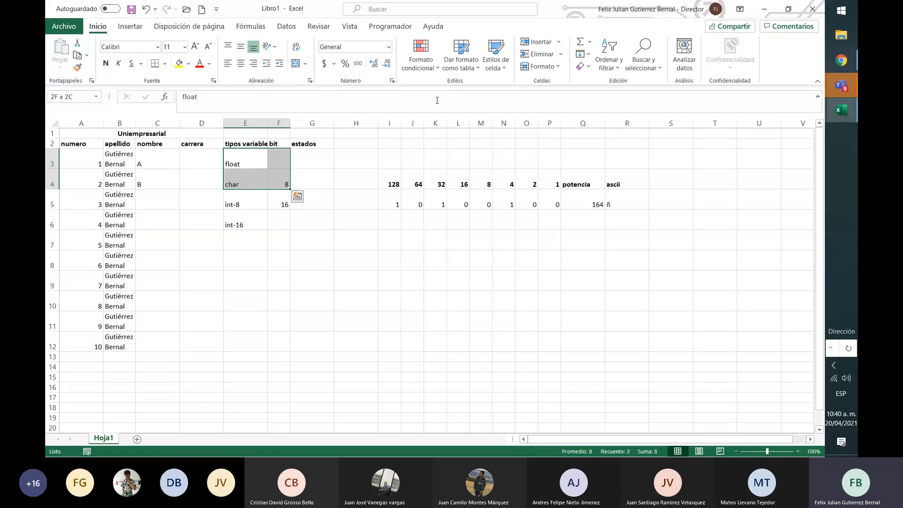
pyautogui.hotkey('shift', 'Right')
pyautogui.hotkey('shift', 'Down')
pyautogui.hotkey('shift', 'Down')
pyautogui.press('Delete')
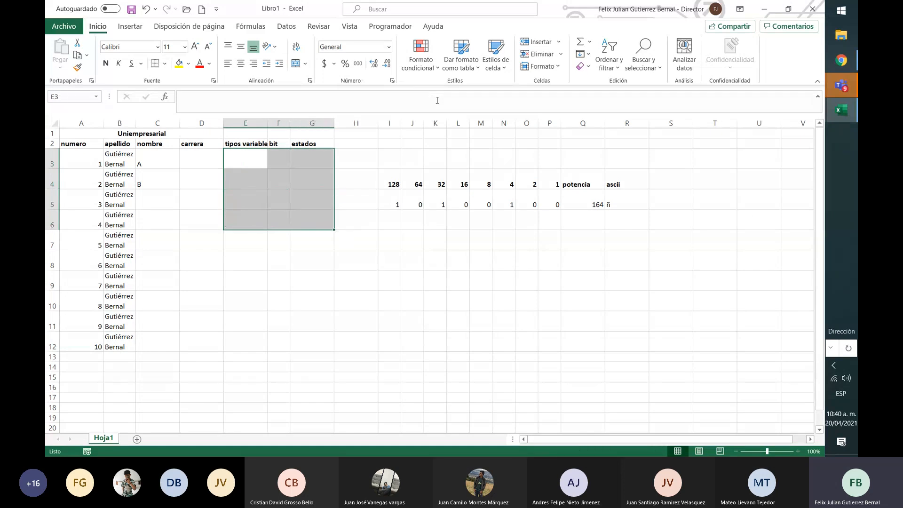
# Look through the number formats available for the emptied cells E3:G6
pyautogui.click(391, 47)
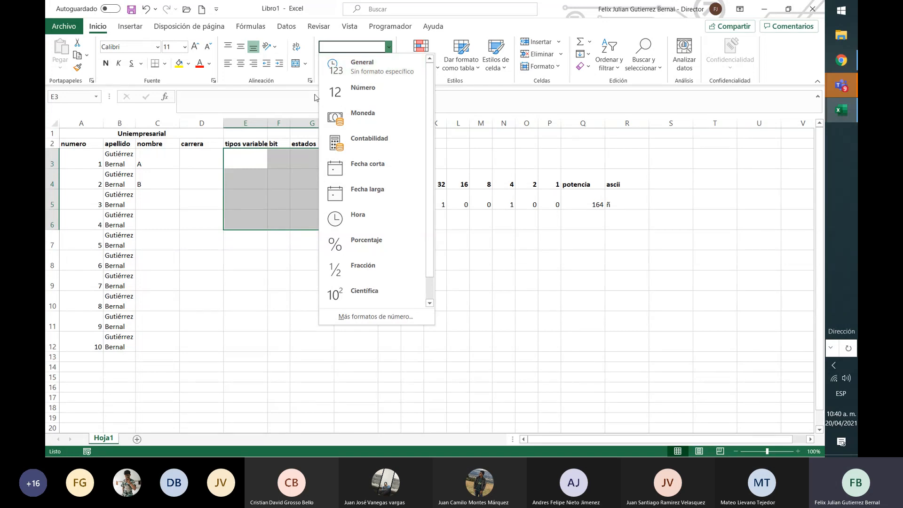
pyautogui.click(249, 157)
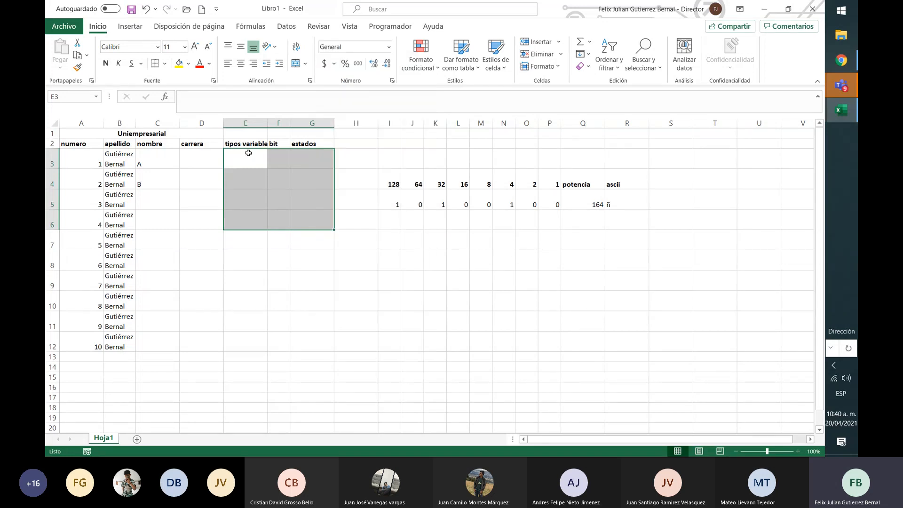
pyautogui.click(389, 46)
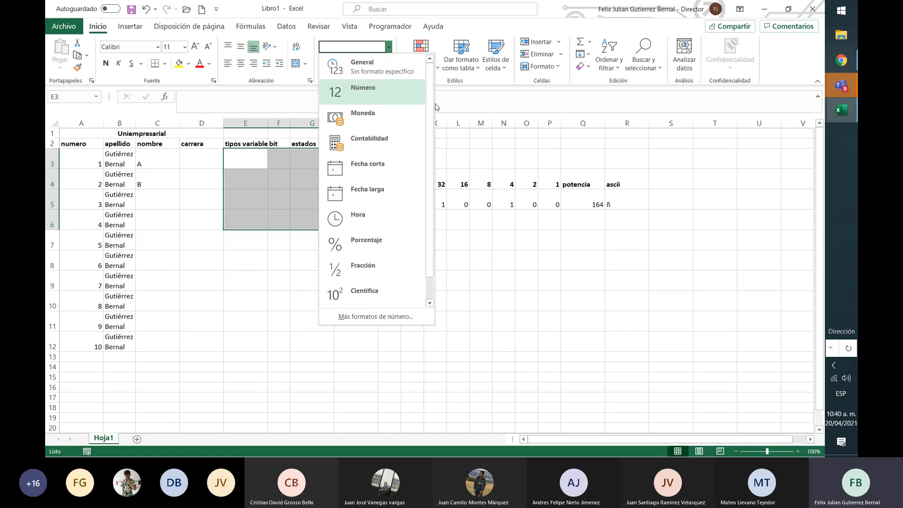
pyautogui.click(484, 91)
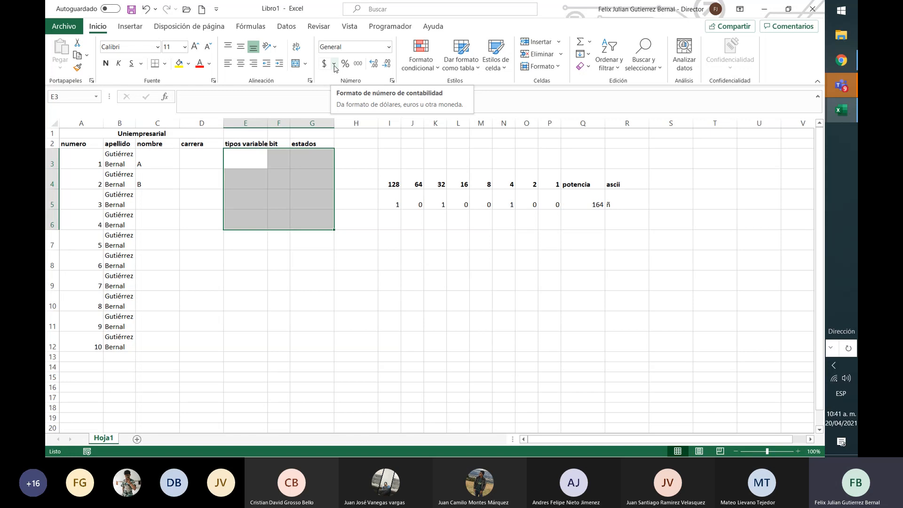
# Format E3 with the Número format and enter 265464 in it
pyautogui.press('Up')
pyautogui.press('Down')
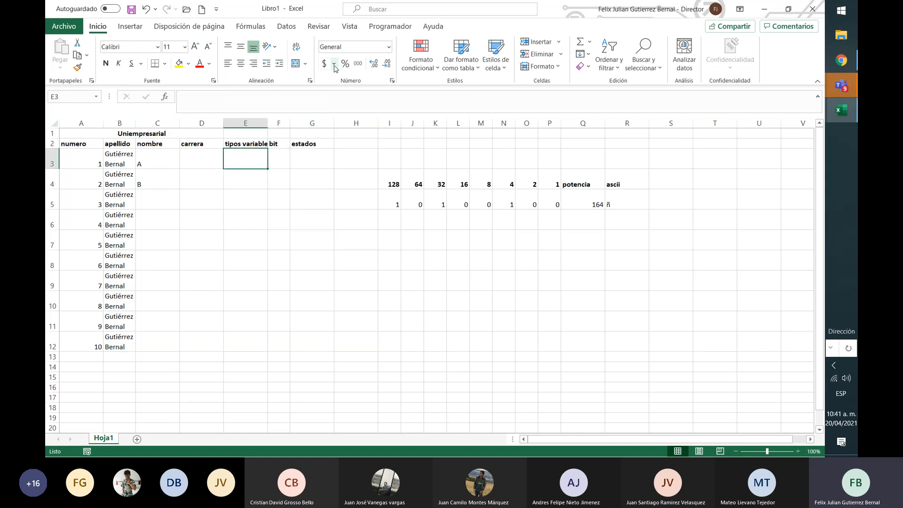
pyautogui.click(390, 47)
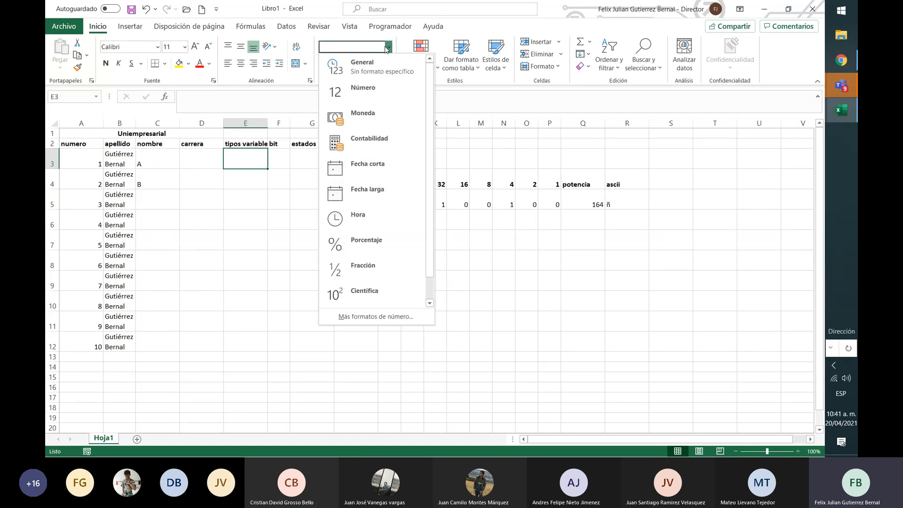
pyautogui.click(373, 97)
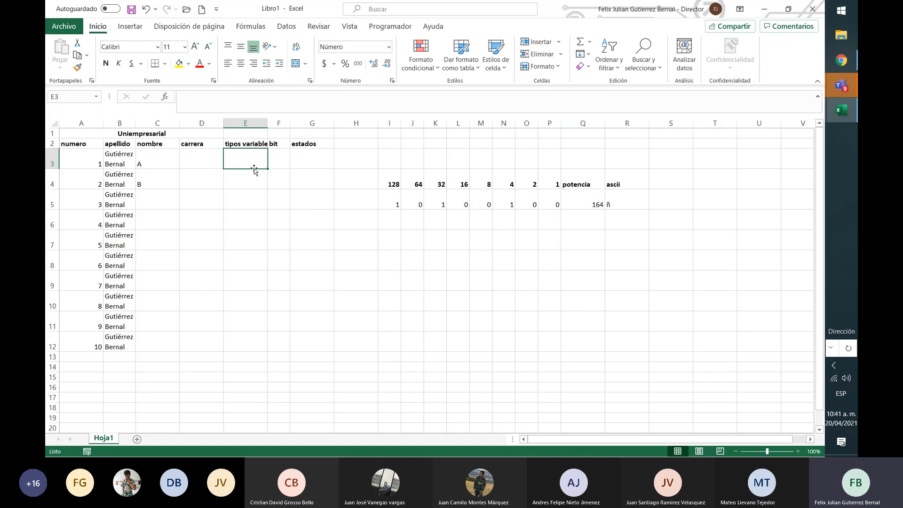
pyautogui.write('265464')
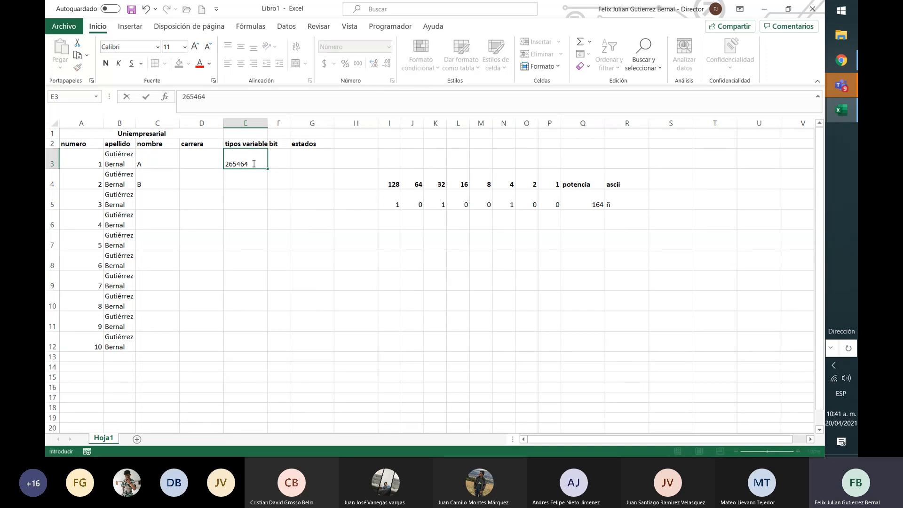
pyautogui.press('Return')
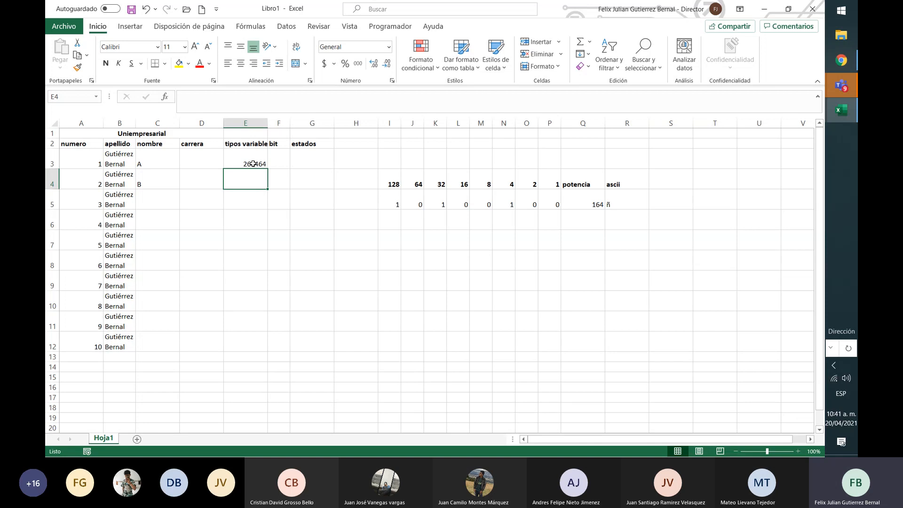
# Enter 2353 in E4, below the first number in the tipos variable column
pyautogui.click(253, 164)
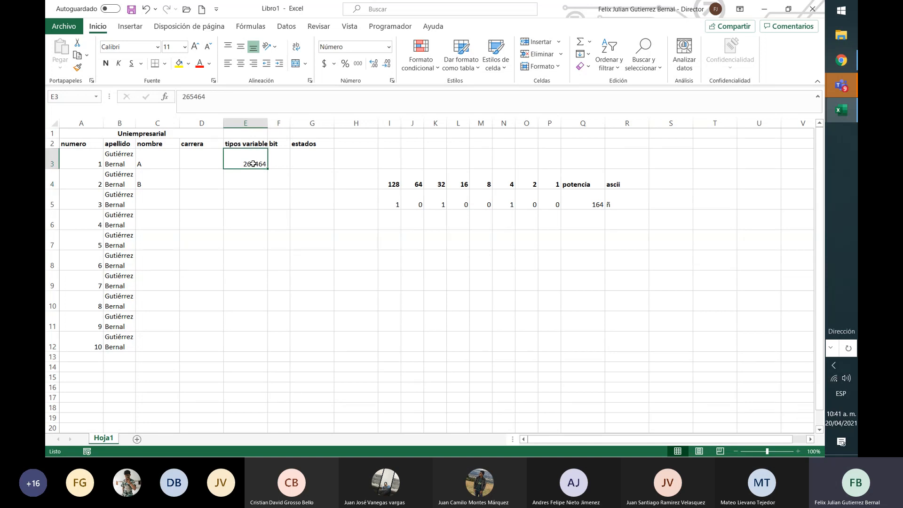
pyautogui.click(254, 176)
pyautogui.write('2353')
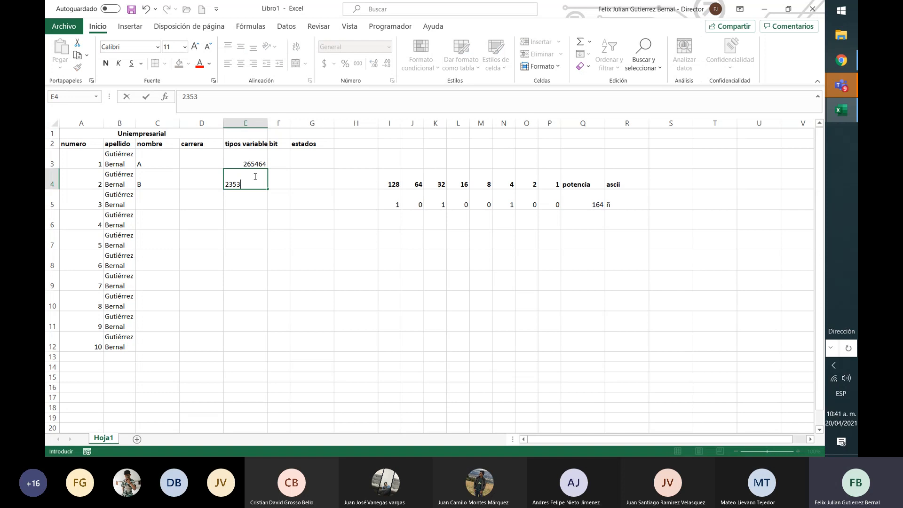
pyautogui.press('Return')
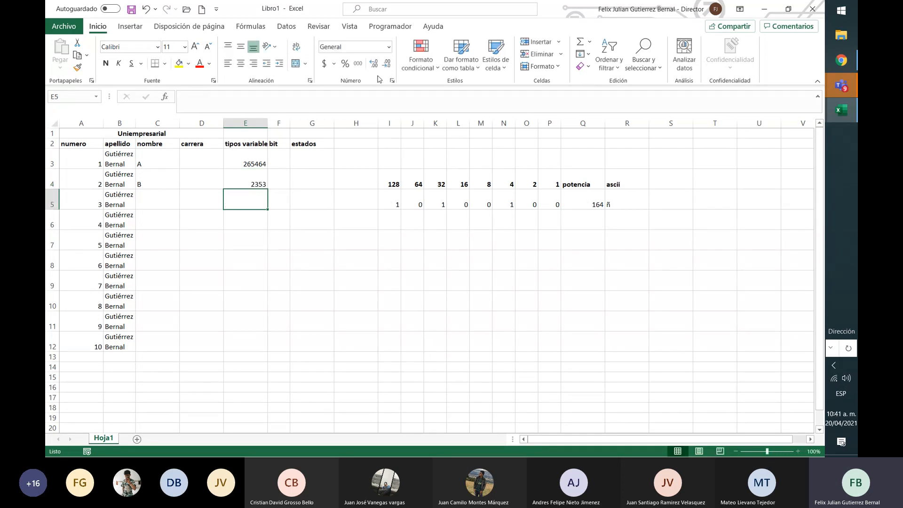
# Apply the Texto format to the number in E4
pyautogui.press('Up')
pyautogui.click(389, 49)
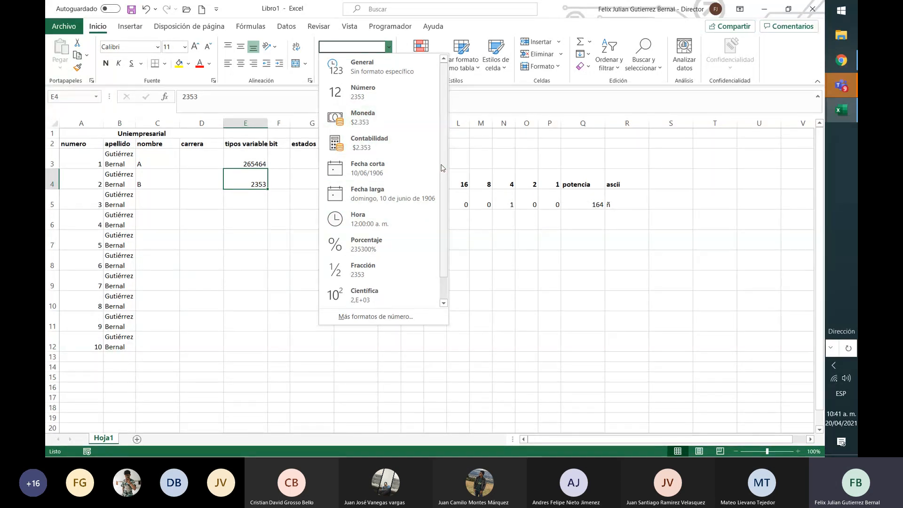
pyautogui.moveTo(442, 167); pyautogui.dragTo(445, 256)
pyautogui.click(413, 296)
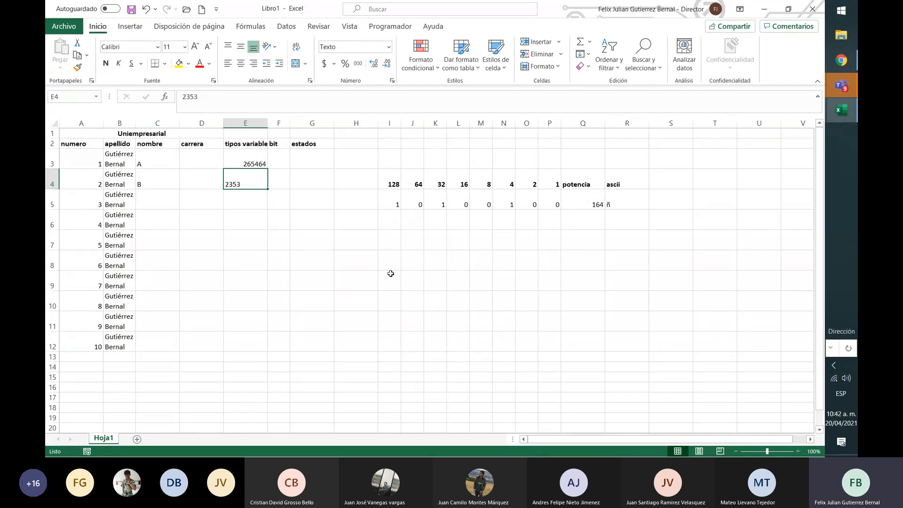
# Autofit columns D and E to their contents and apply the Moneda format to E4
pyautogui.doubleClick(224, 122)
pyautogui.doubleClick(249, 123)
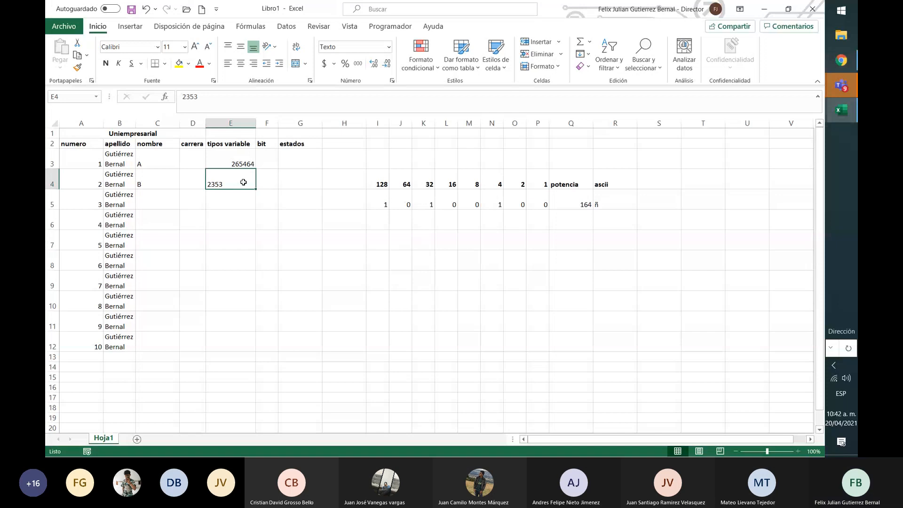
pyautogui.click(389, 47)
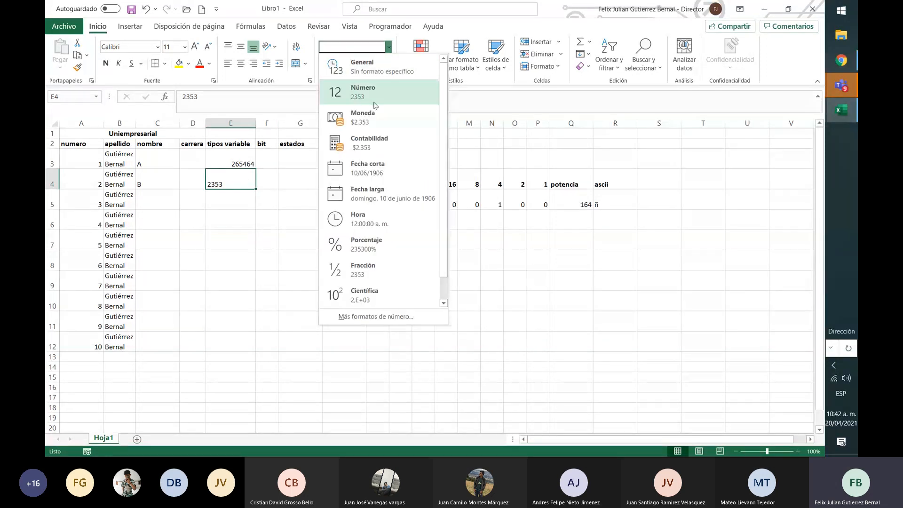
pyautogui.click(374, 118)
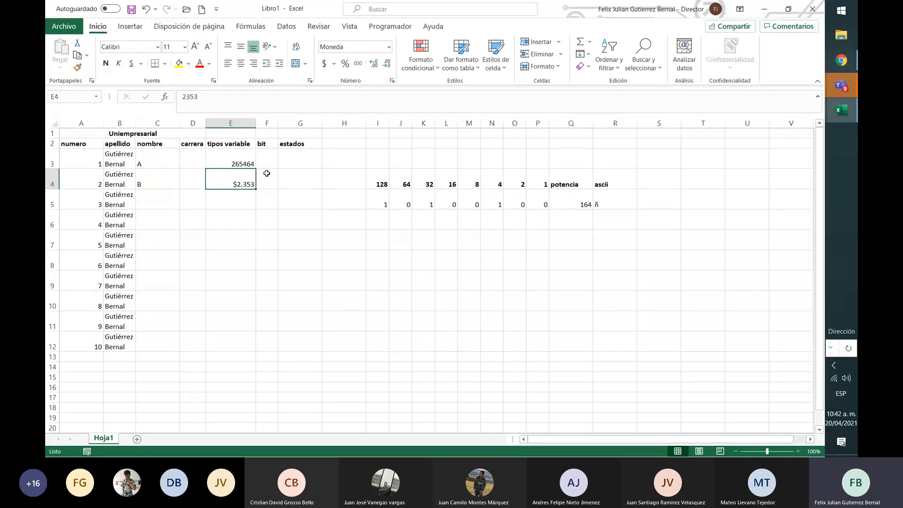
# Enter 46465 in E5 and apply the Contabilidad format to it
pyautogui.click(388, 47)
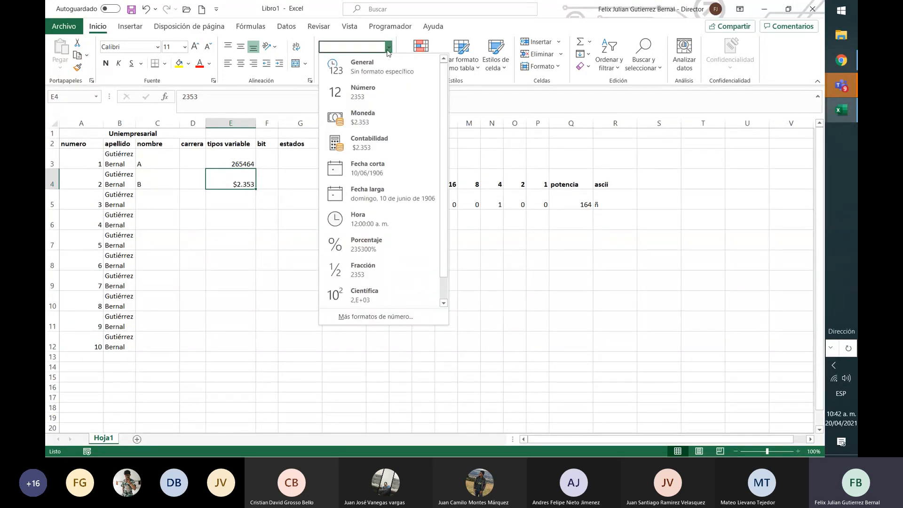
pyautogui.click(223, 198)
pyautogui.write('46465')
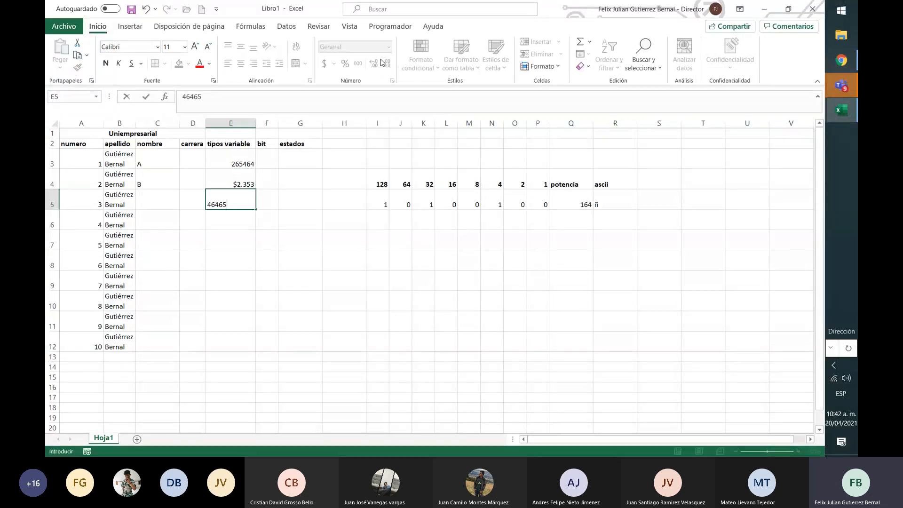
pyautogui.press('Return')
pyautogui.press('Up')
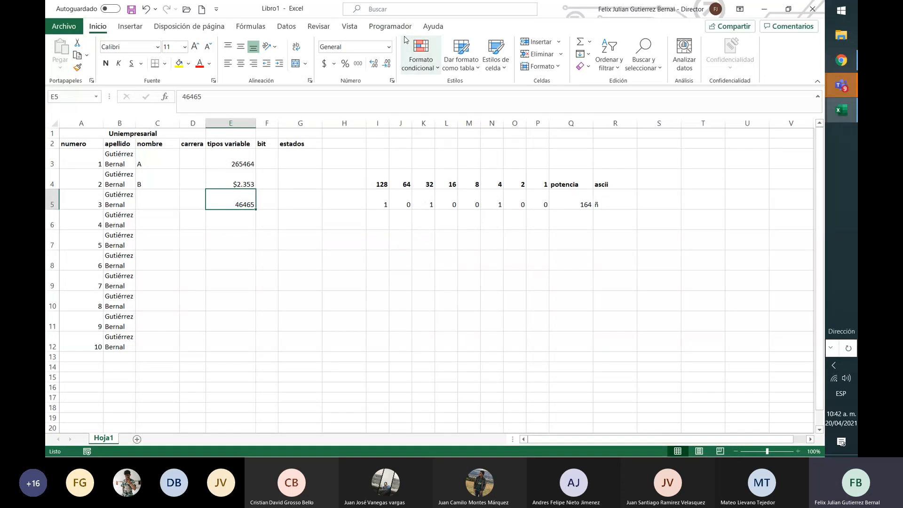
pyautogui.click(390, 48)
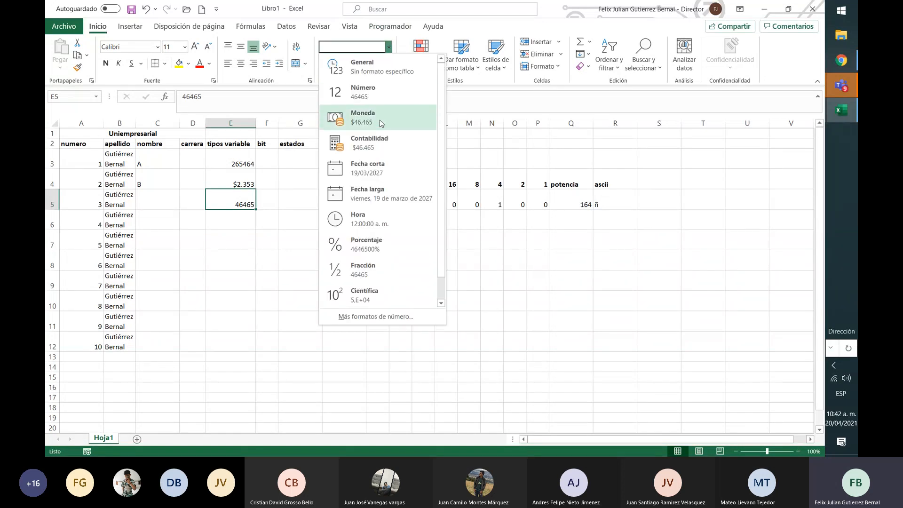
pyautogui.click(378, 137)
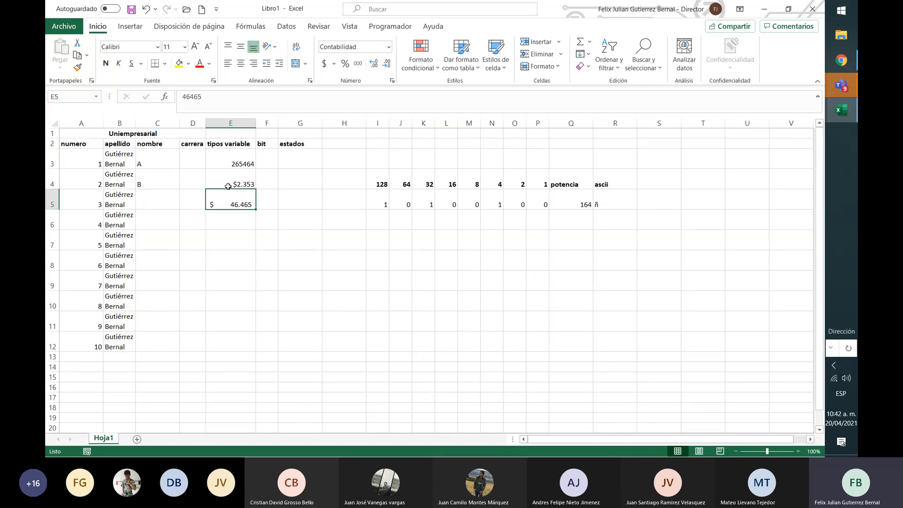
# Format E6 as Fecha corta and enter the date 20/04/2021
pyautogui.click(213, 218)
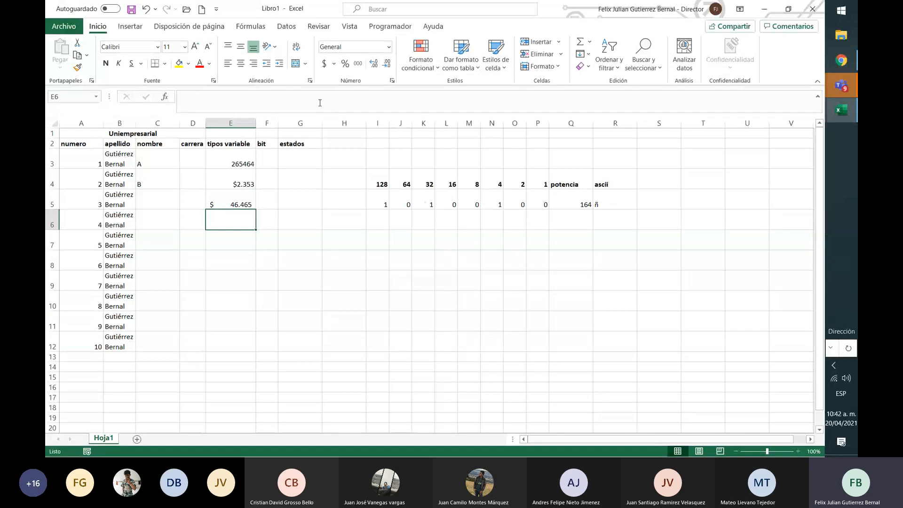
pyautogui.click(389, 47)
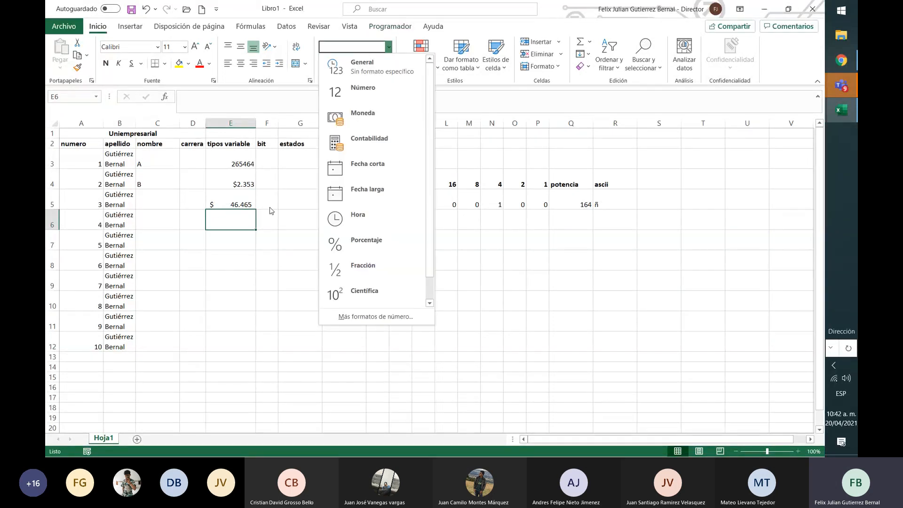
pyautogui.click(376, 176)
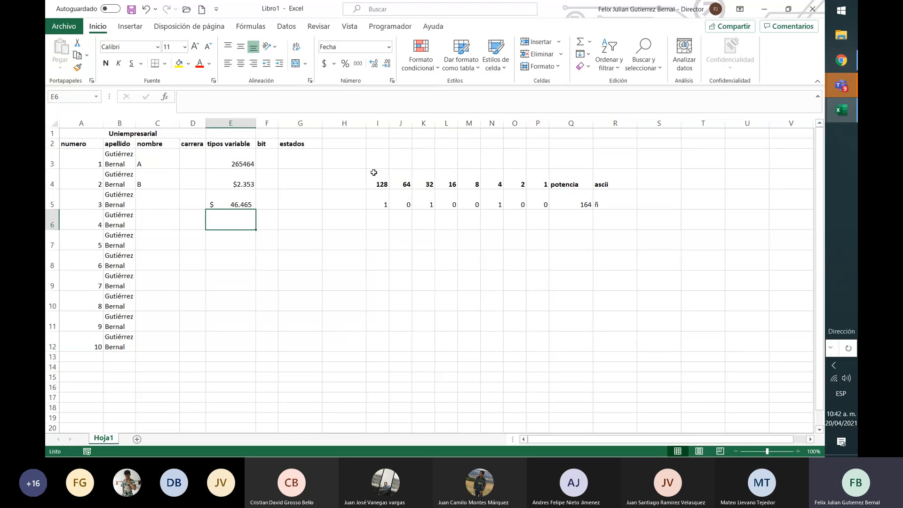
pyautogui.write('25')
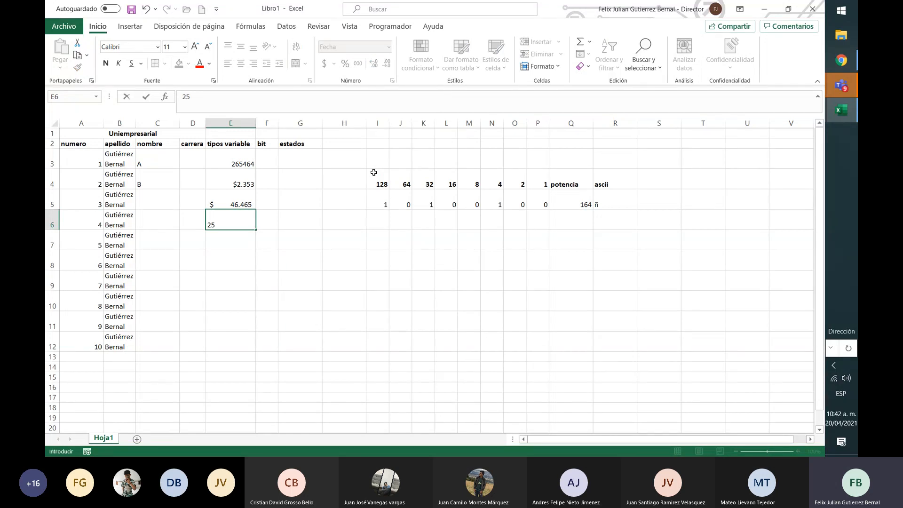
pyautogui.write('/2')
pyautogui.press('BackSpace')
pyautogui.press('BackSpace')
pyautogui.press('BackSpace')
pyautogui.write('0/04/2021')
pyautogui.press('Return')
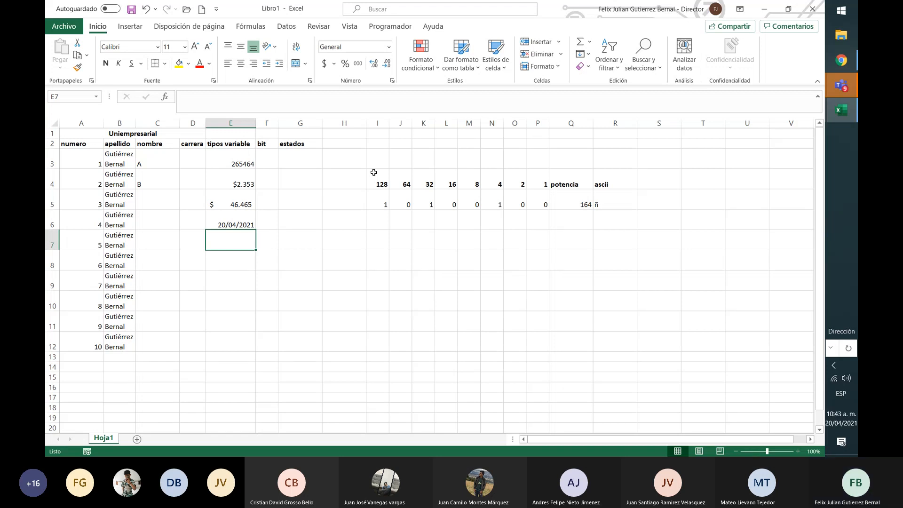
# Copy the date from E6 into E7 and apply the Fecha larga format to the copy
pyautogui.press('Up')
pyautogui.hotkey('ctrl', 'c')
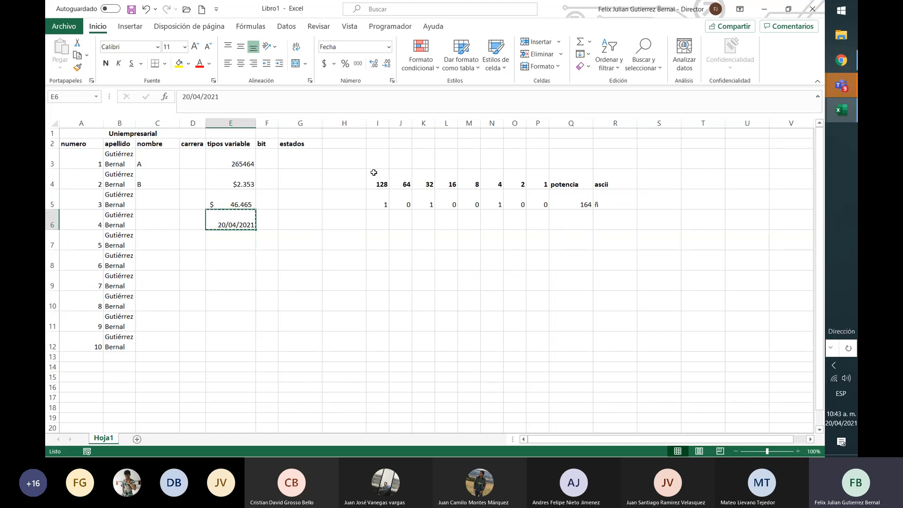
pyautogui.press('Down')
pyautogui.hotkey('ctrl', 'v')
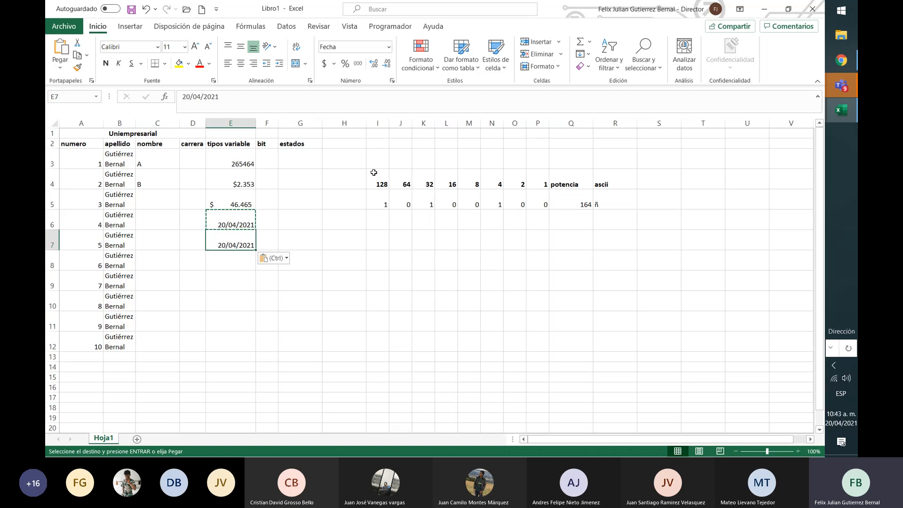
pyautogui.click(389, 46)
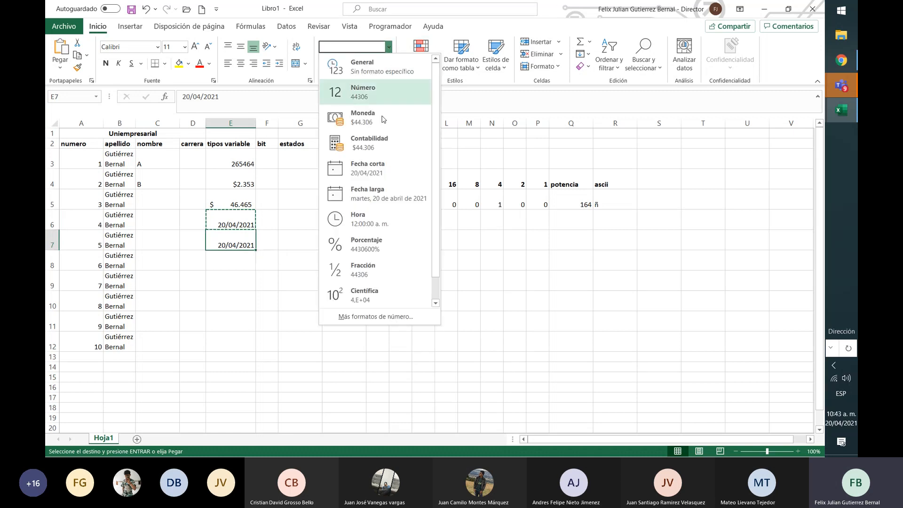
pyautogui.click(387, 189)
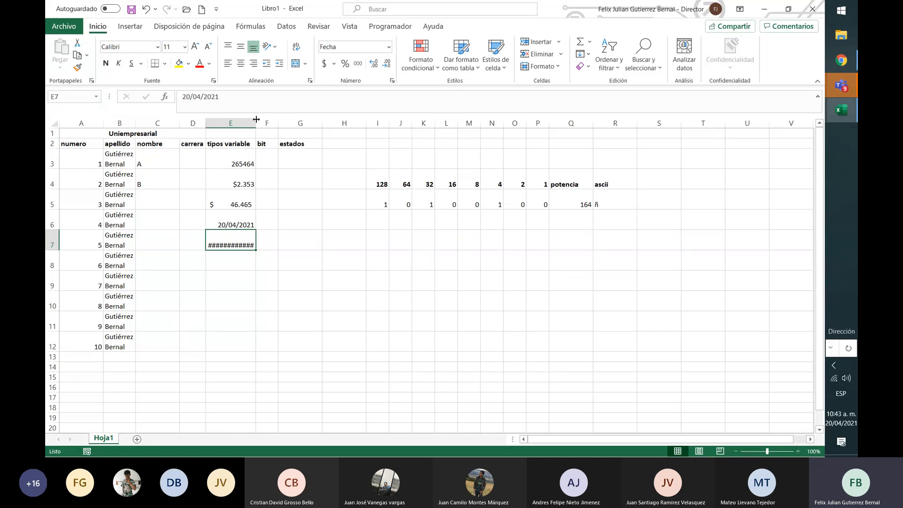
# Widen column E to fit the long date in E7
pyautogui.moveTo(257, 119); pyautogui.dragTo(294, 123)
pyautogui.click(338, 122)
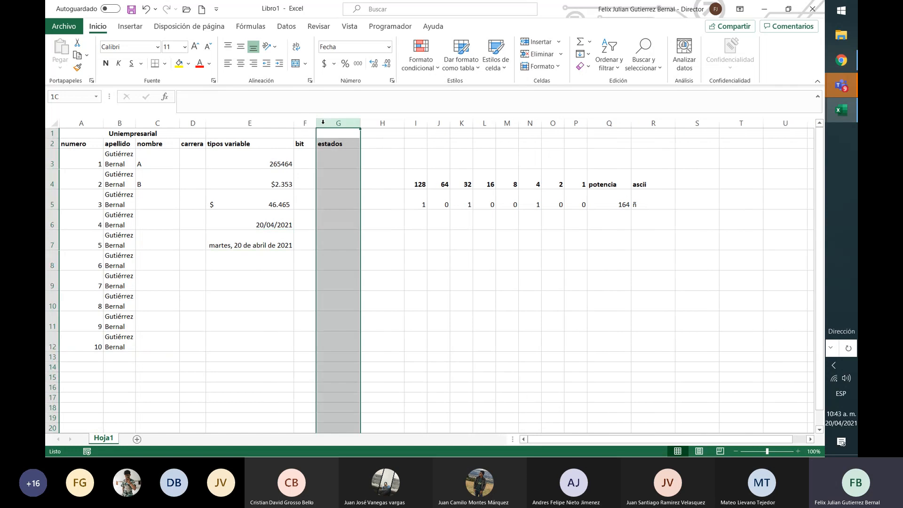
pyautogui.click(303, 219)
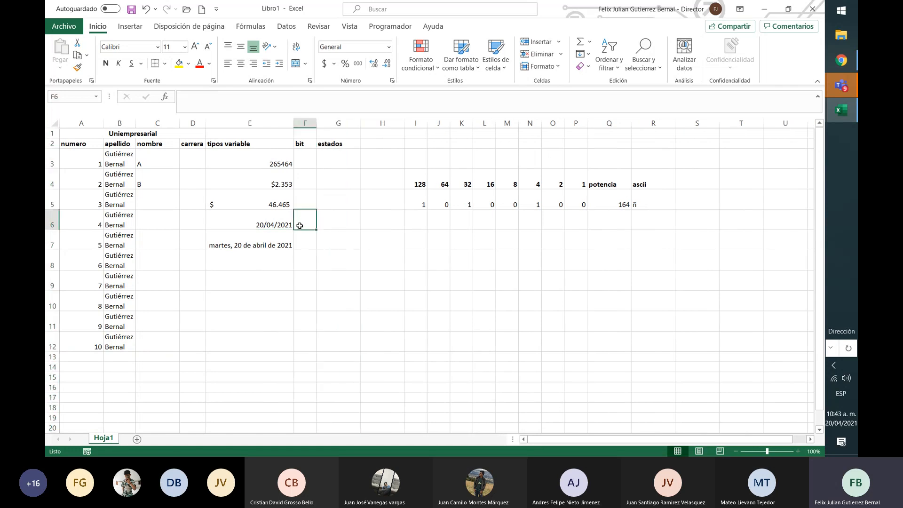
pyautogui.click(287, 238)
pyautogui.click(279, 260)
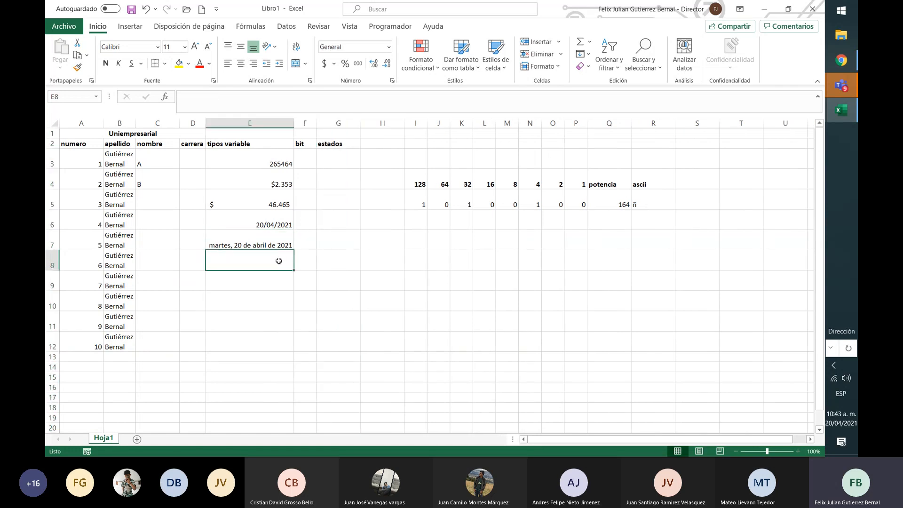
pyautogui.write('=')
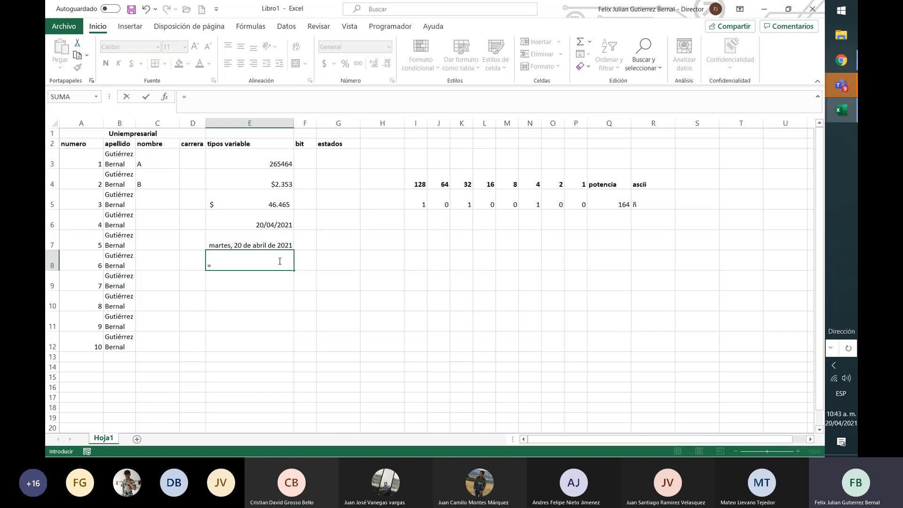
pyautogui.press('BackSpace')
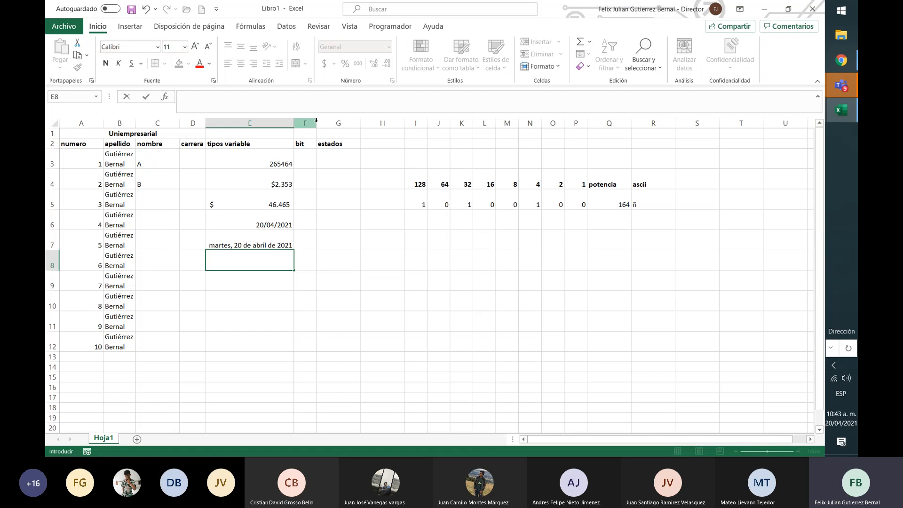
pyautogui.press('Return')
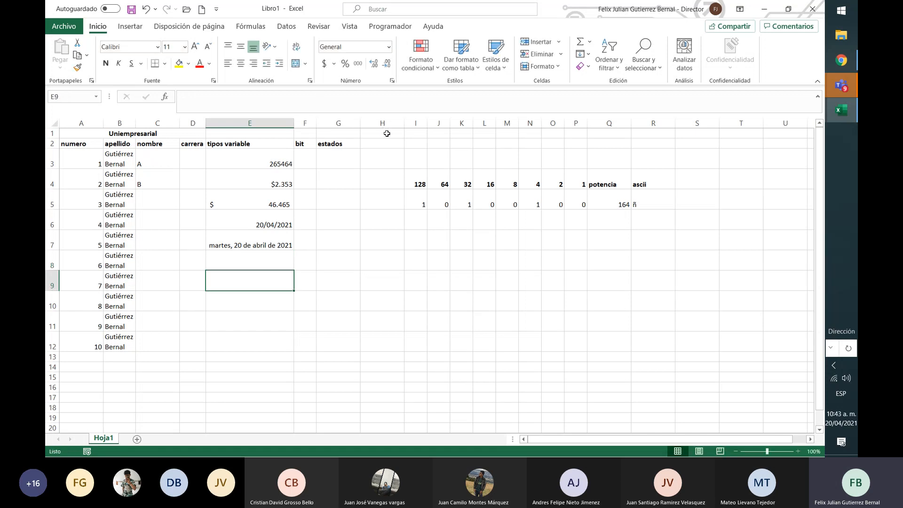
# Apply the Hora format to E8 and enter the time 10:55 in it
pyautogui.press('Up')
pyautogui.click(388, 47)
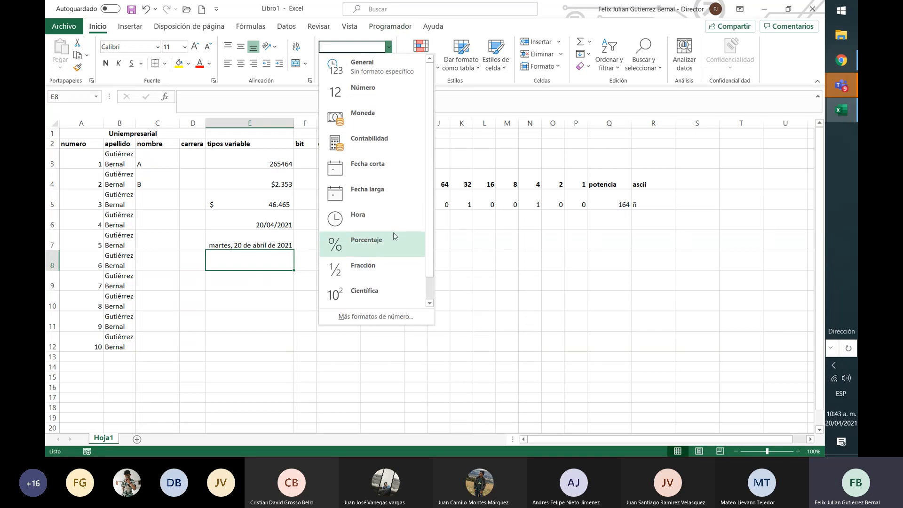
pyautogui.click(382, 224)
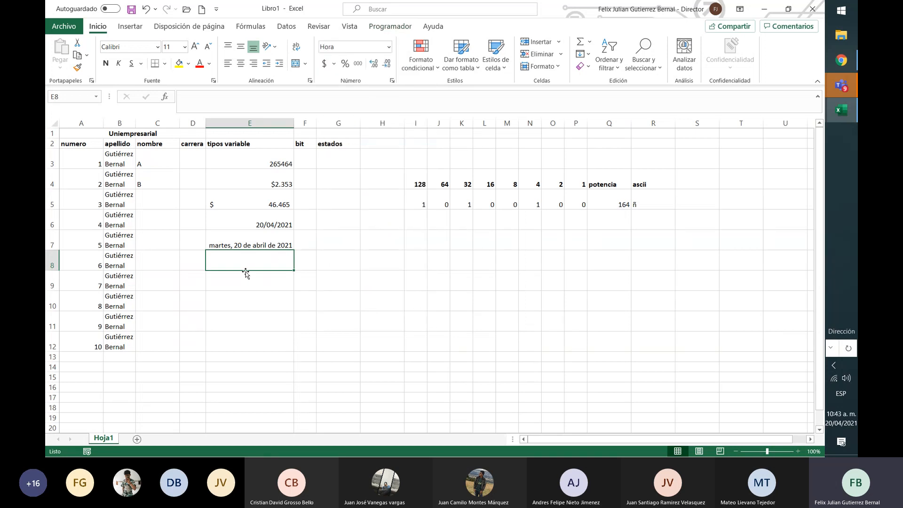
pyautogui.write('10')
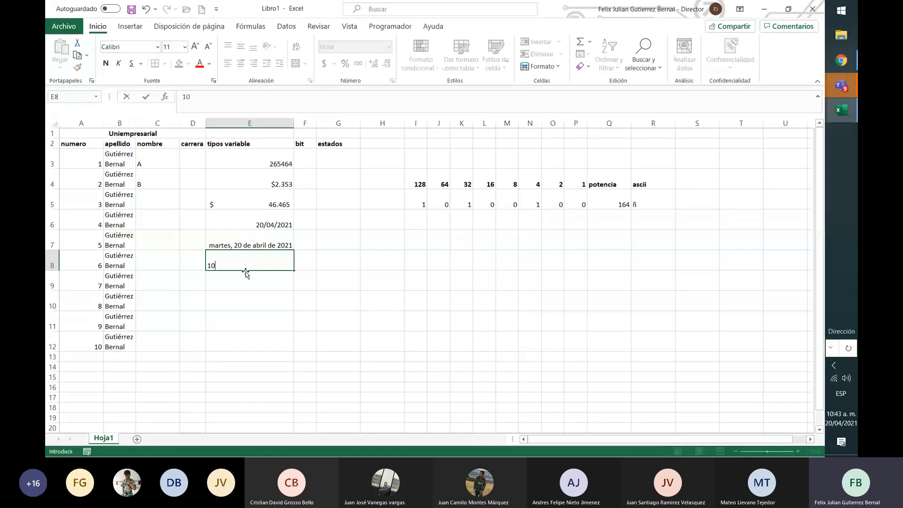
pyautogui.write(':55')
pyautogui.press('Return')
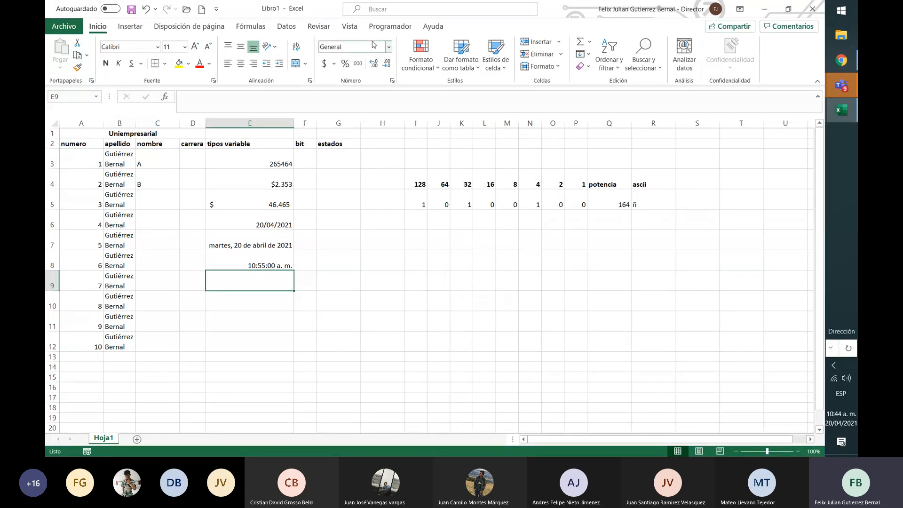
# Apply the Porcentaje format to E9 and enter 0,3, undoing and repeating the entry once
pyautogui.click(389, 47)
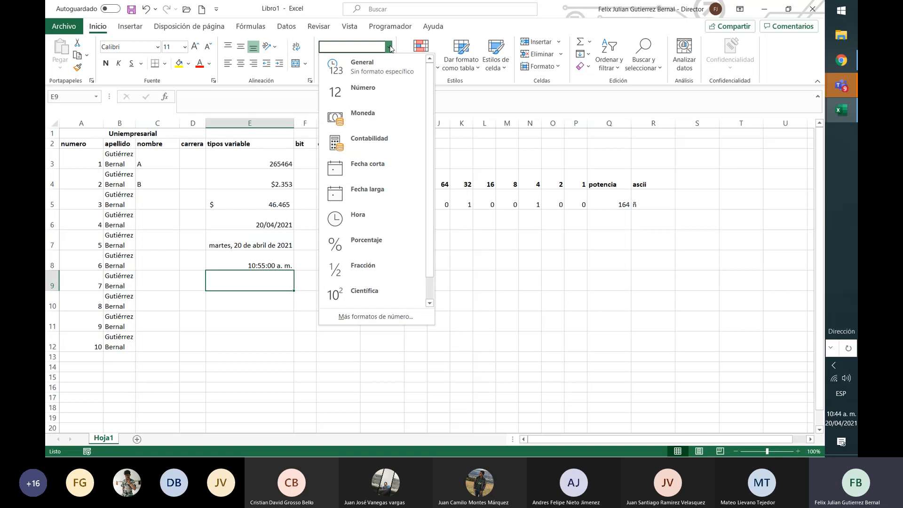
pyautogui.click(372, 241)
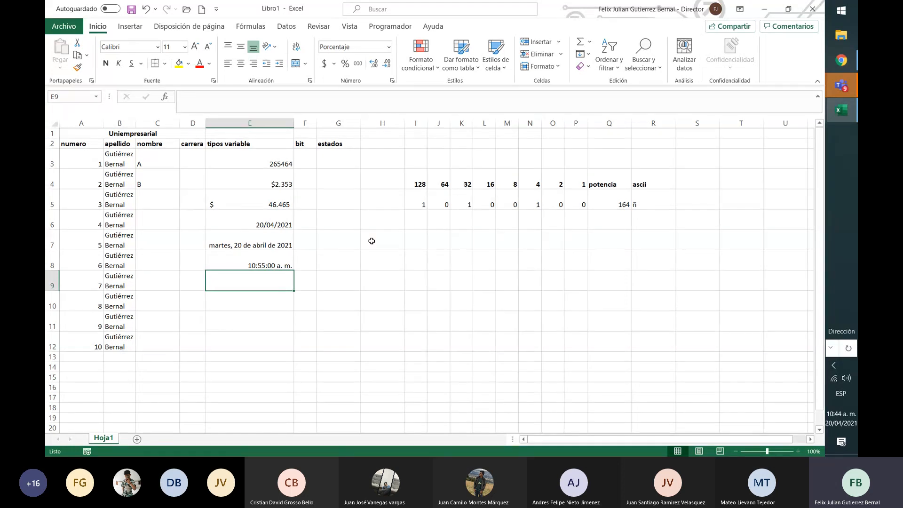
pyautogui.write('0')
pyautogui.press('Return')
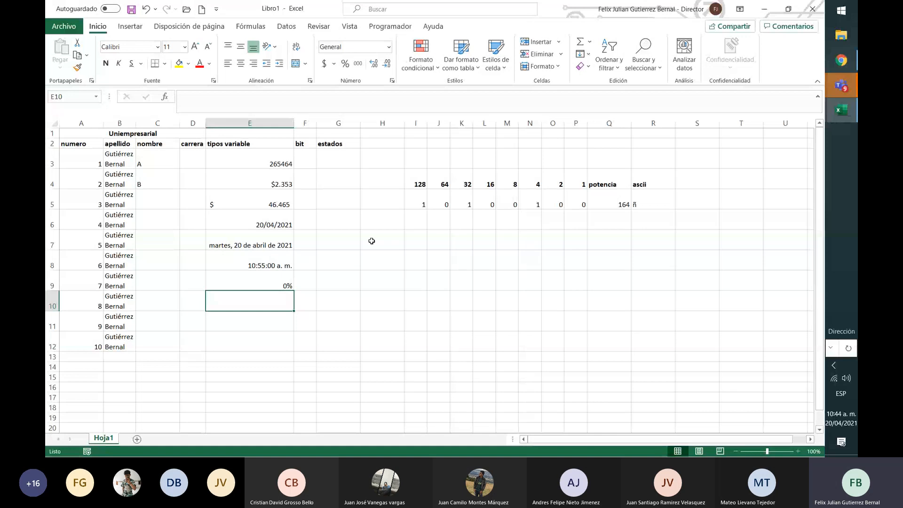
pyautogui.hotkey('ctrl', 'z')
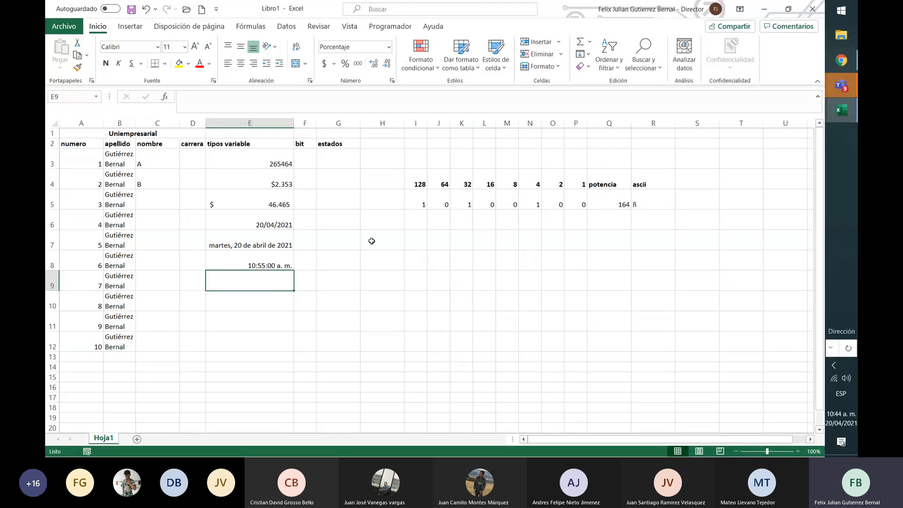
pyautogui.write('0')
pyautogui.press('Return')
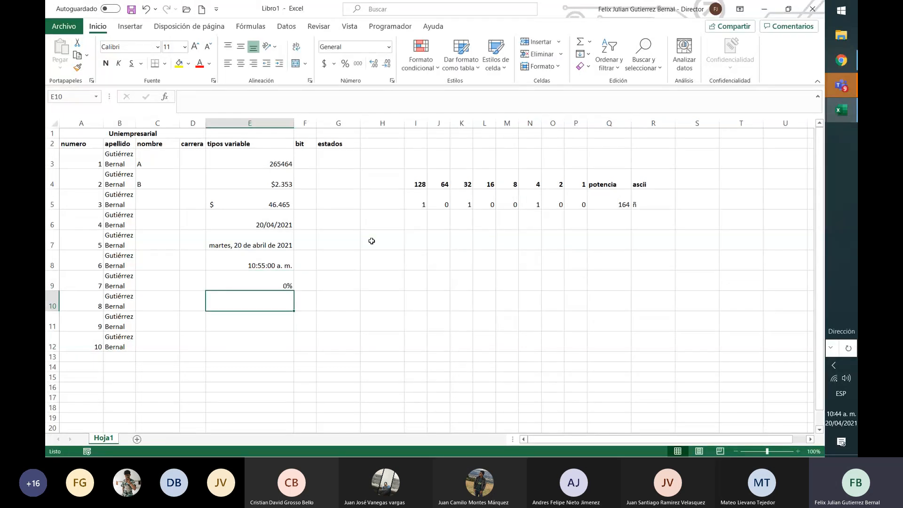
pyautogui.press('Up')
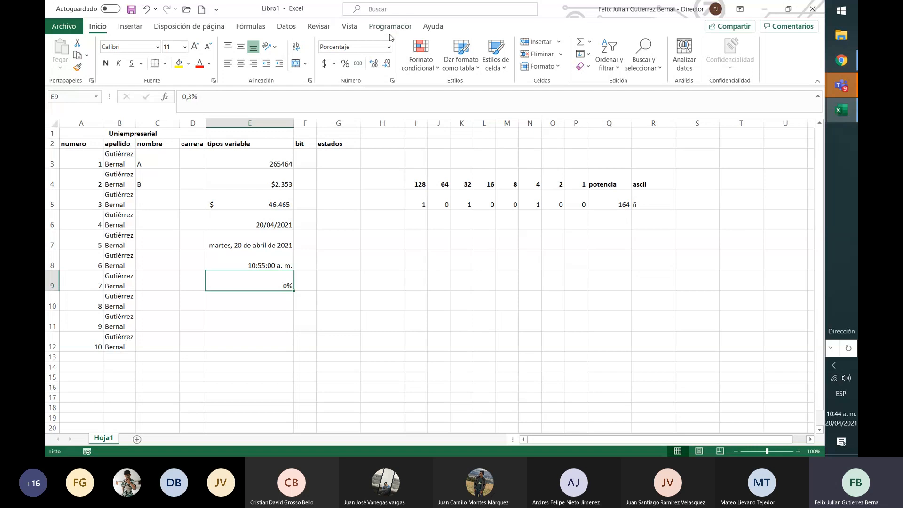
# Enter 0,3 in E10 and apply the Porcentaje format to it
pyautogui.press('Down')
pyautogui.press('Up')
pyautogui.press('Down')
pyautogui.write('0,3')
pyautogui.press('Return')
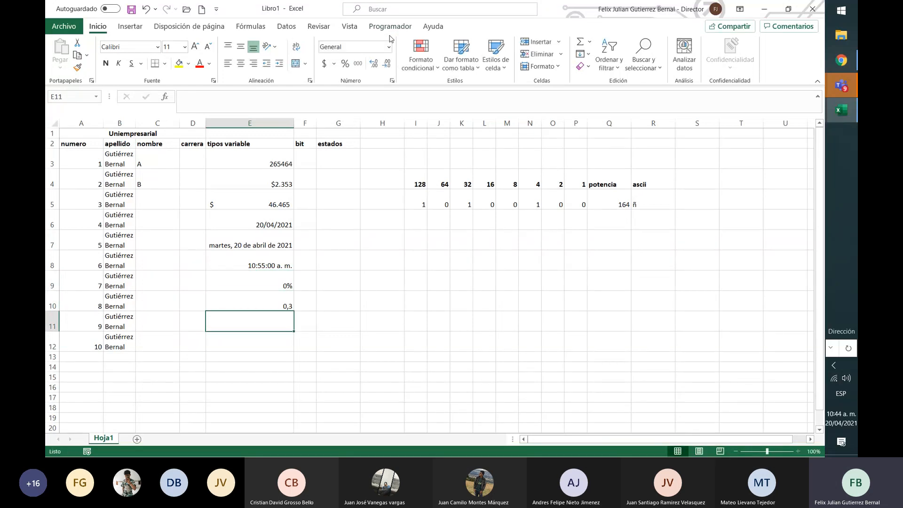
pyautogui.press('Up')
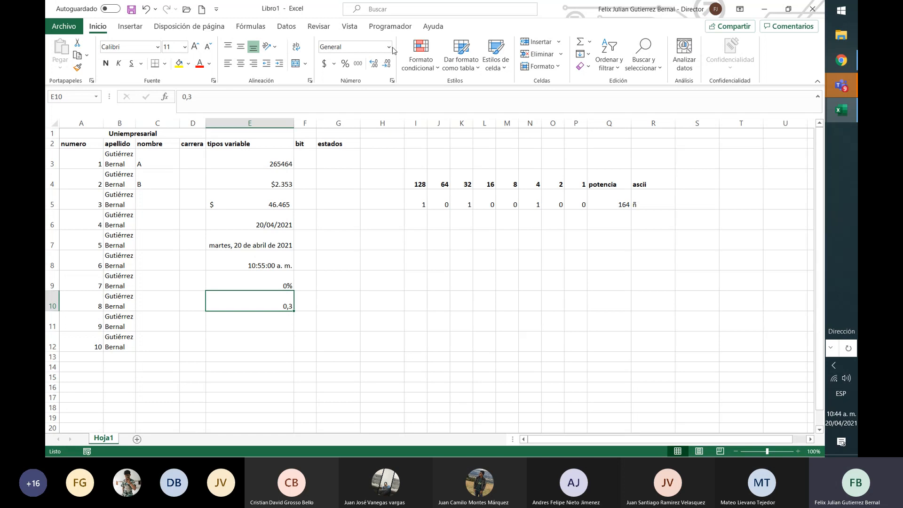
pyautogui.click(390, 47)
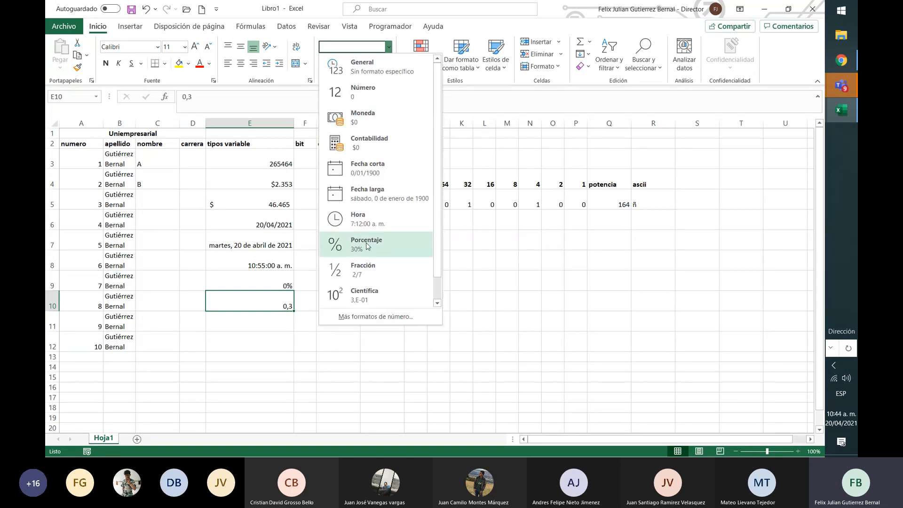
pyautogui.click(366, 243)
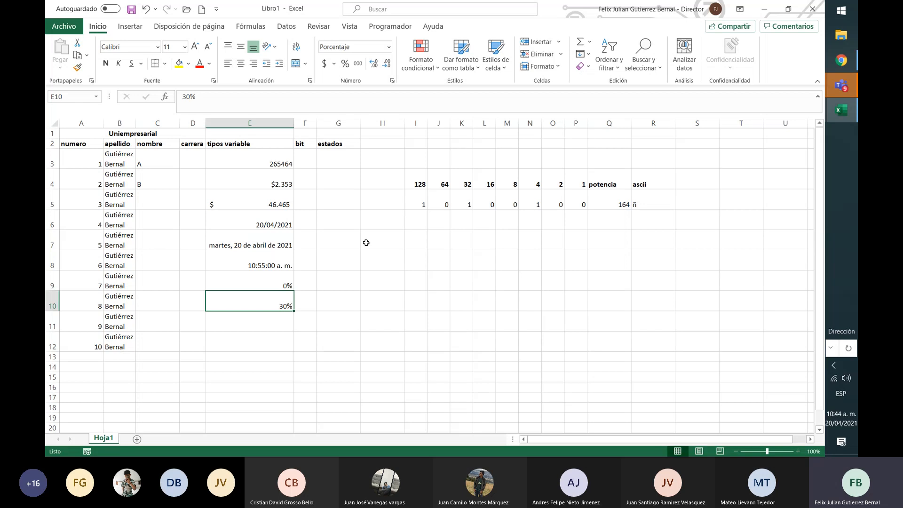
# Replace the percentage in E9 with 30
pyautogui.press('Up')
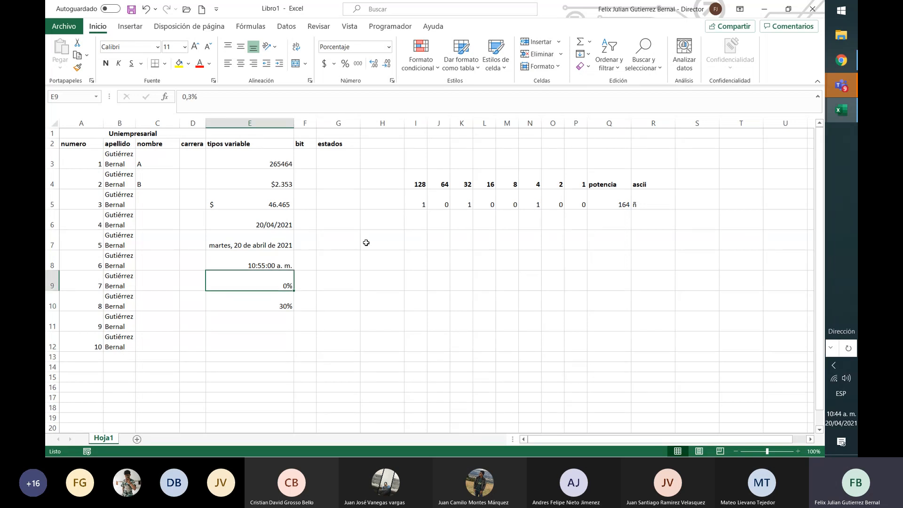
pyautogui.write('30')
pyautogui.press('Return')
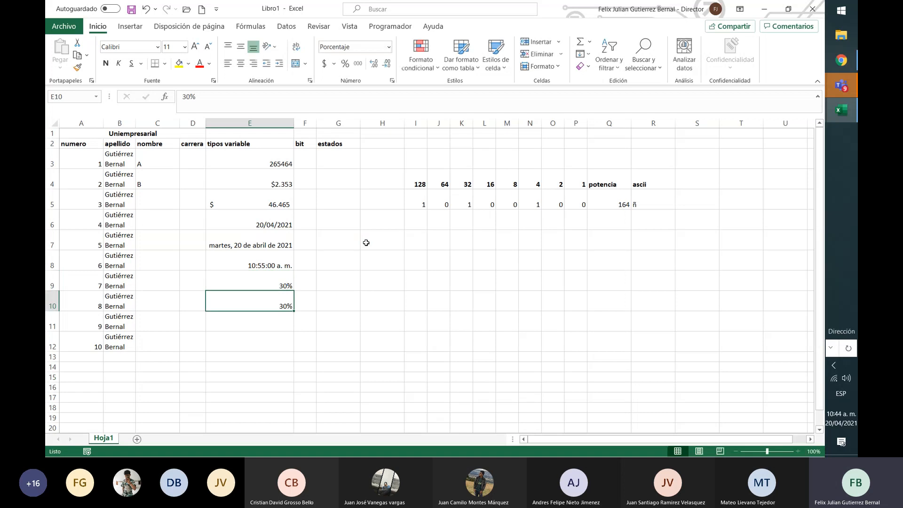
# Clear E10, apply the Fracción format to it and enter 1/5
pyautogui.press('Delete')
pyautogui.click(388, 47)
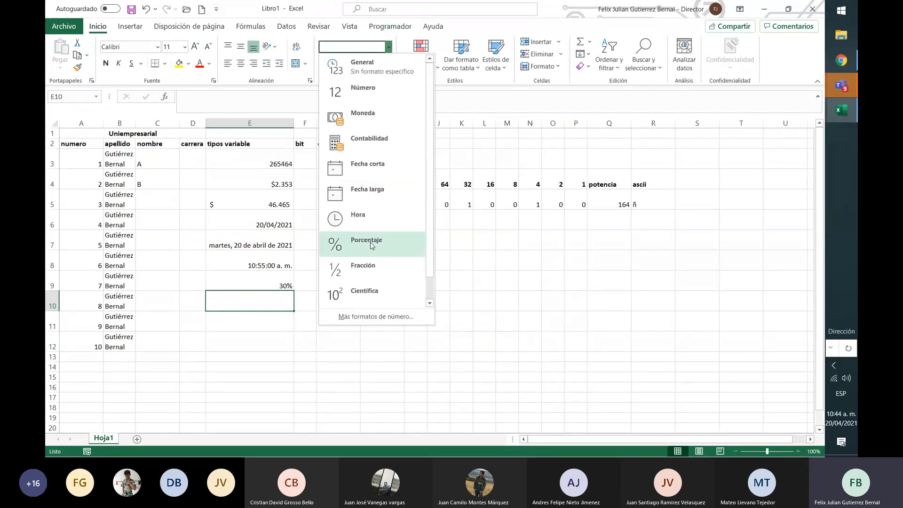
pyautogui.click(371, 264)
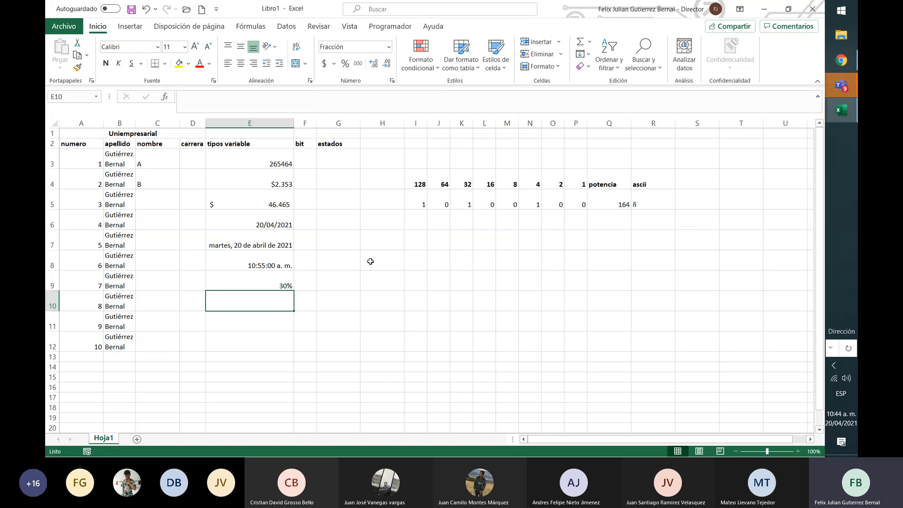
pyautogui.write('0,2')
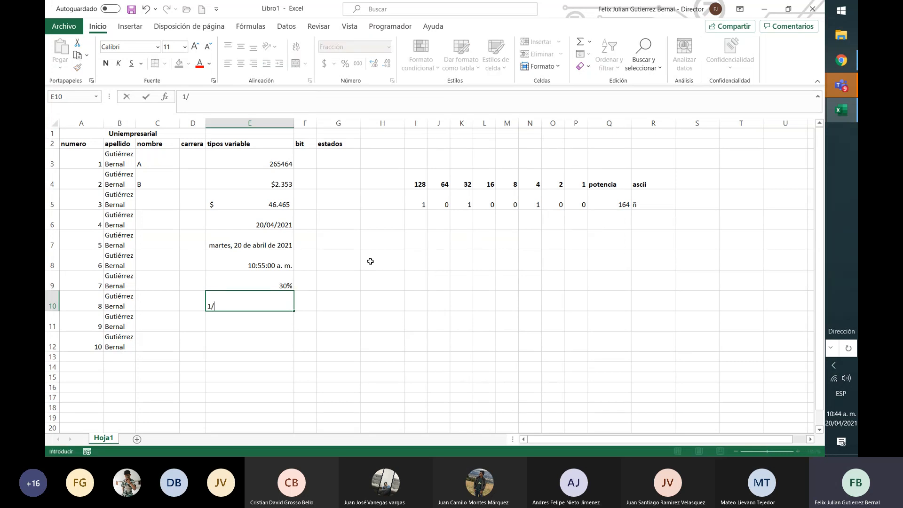
pyautogui.press('Return')
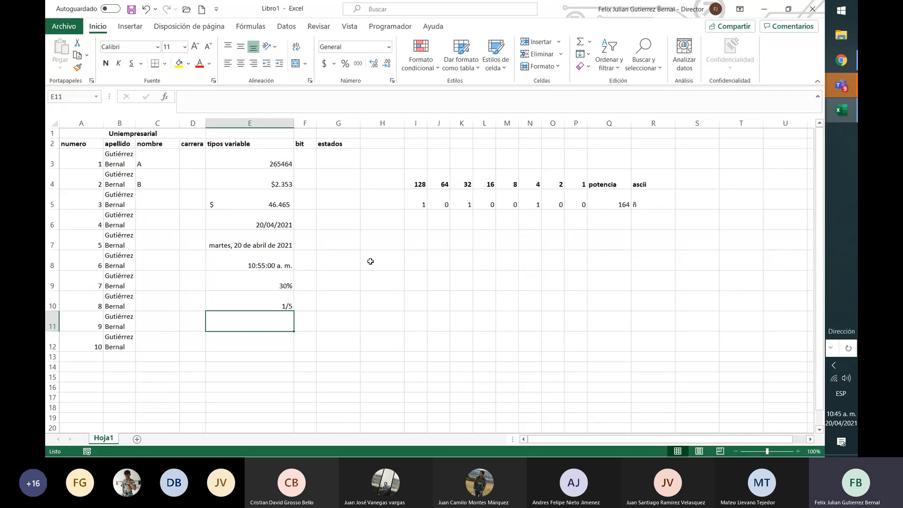
pyautogui.write('=')
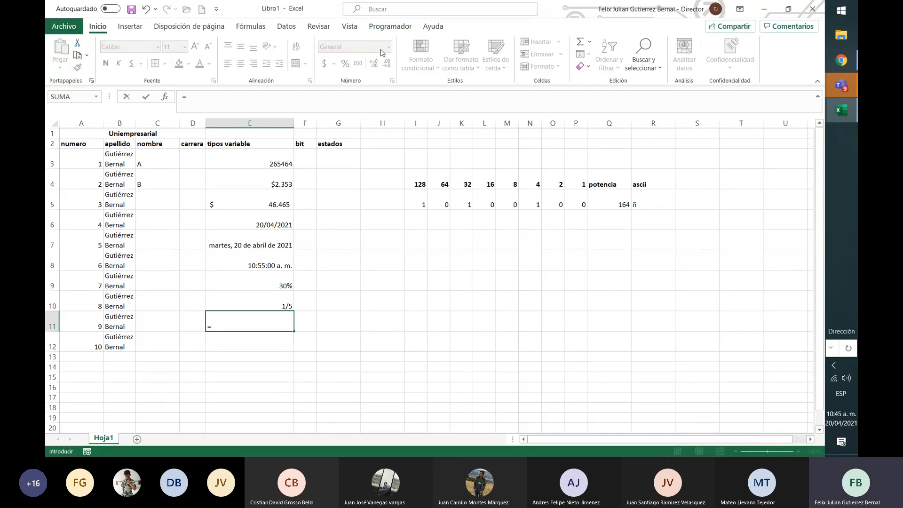
pyautogui.press('Return')
pyautogui.press('Up')
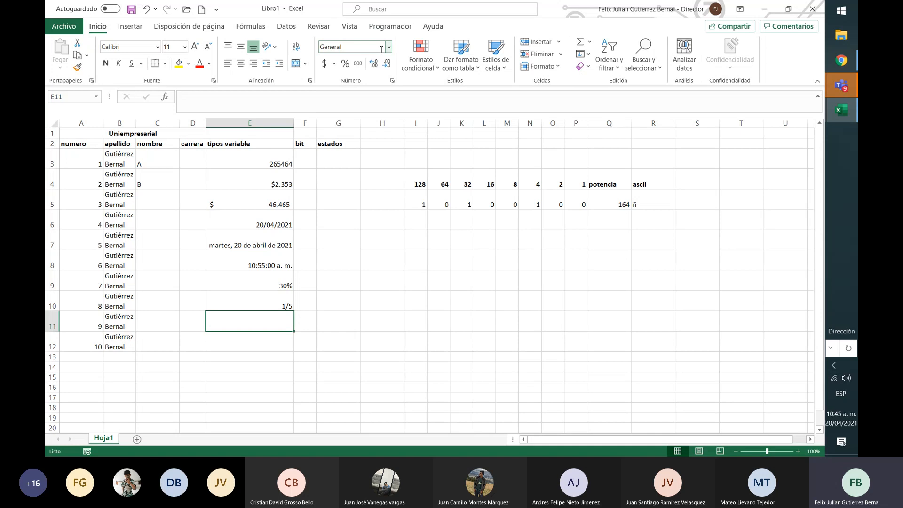
# Apply the Científica format to E11 and enter 1000 in it
pyautogui.click(388, 47)
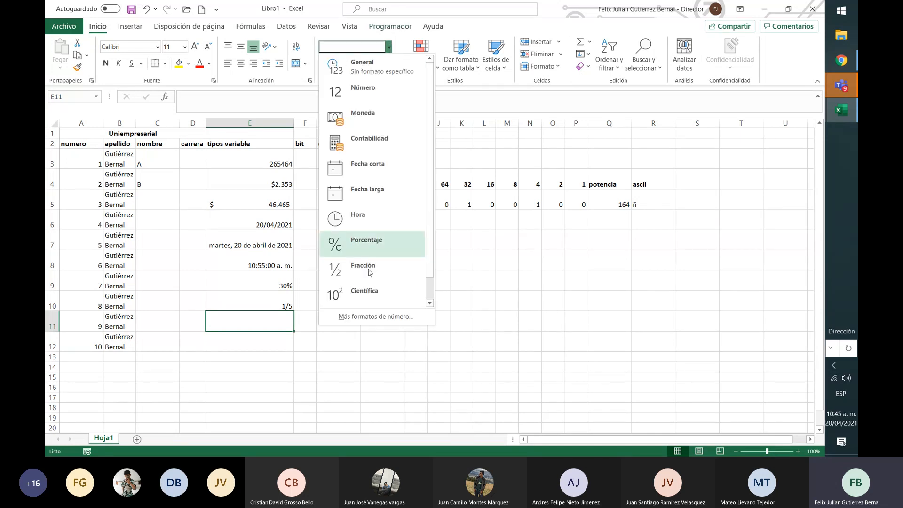
pyautogui.click(370, 294)
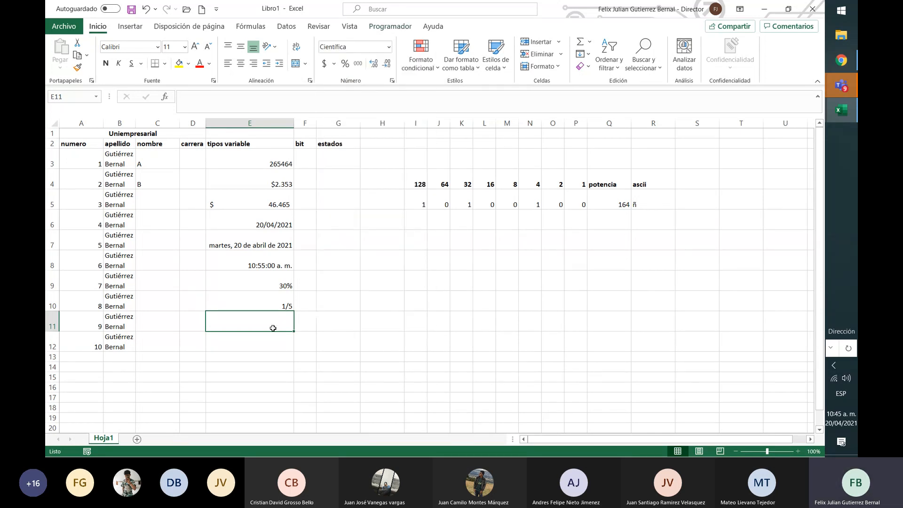
pyautogui.write('5464')
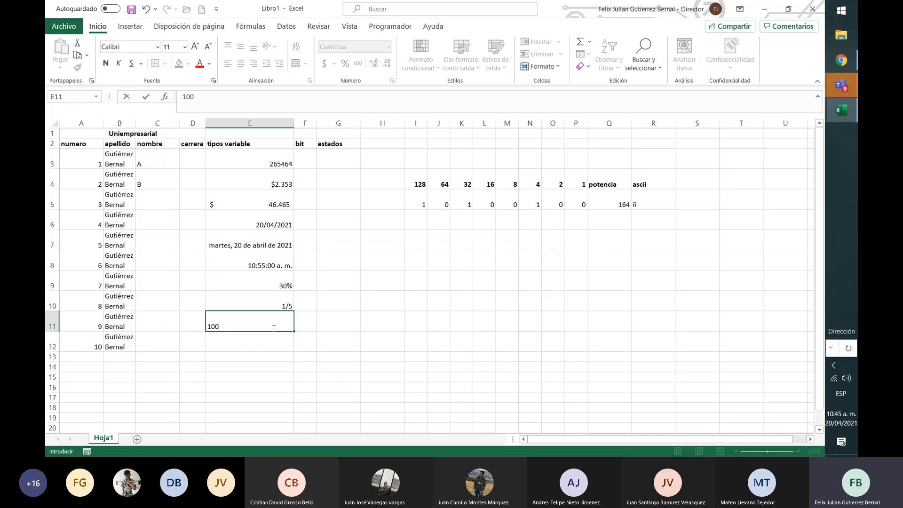
pyautogui.press('Return')
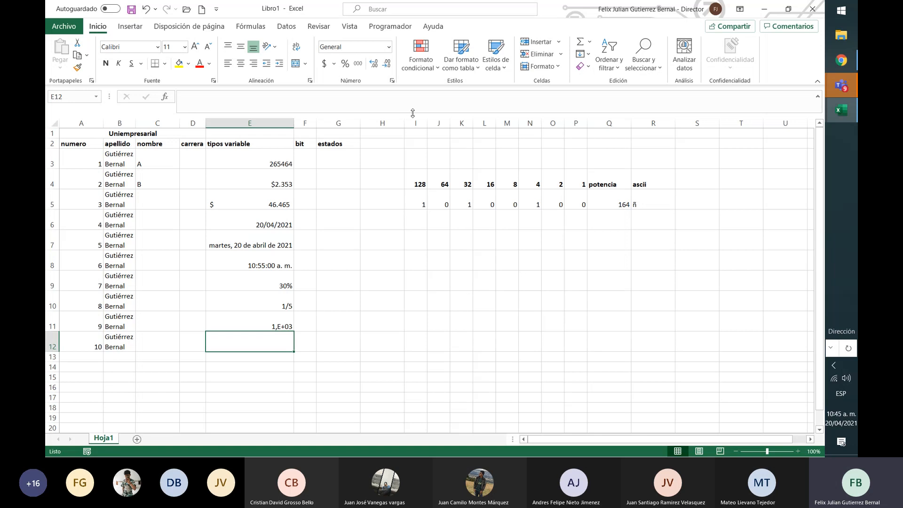
# Open the full number format options for E12 and try different decimal place settings in the Número category
pyautogui.click(388, 47)
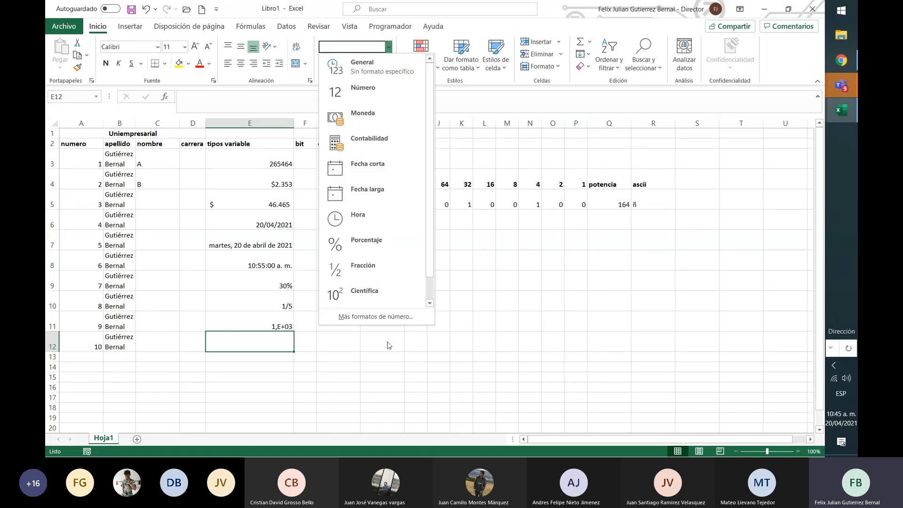
pyautogui.click(395, 318)
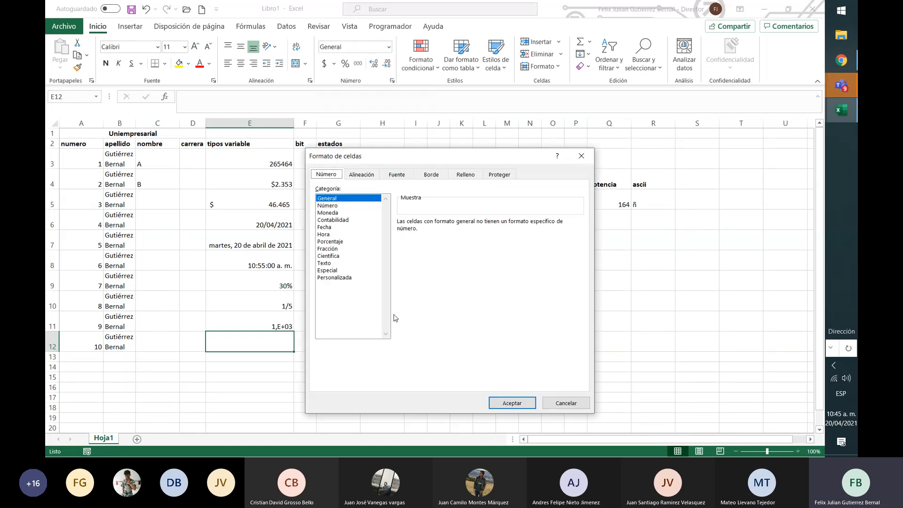
pyautogui.click(331, 206)
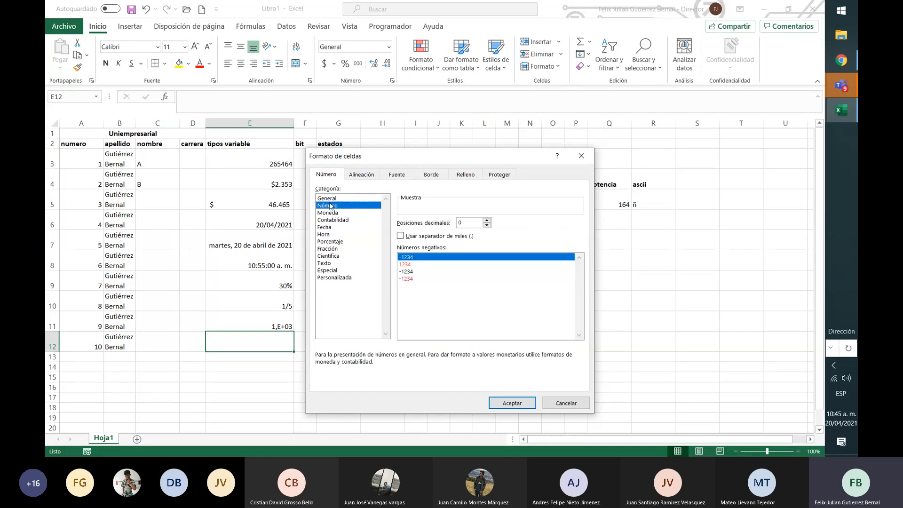
pyautogui.click(488, 220)
pyautogui.doubleClick(487, 221)
pyautogui.click(487, 226)
pyautogui.click(487, 226)
pyautogui.click(488, 226)
# Review the number format categories from Moneda through Personalizada for E12, then close the format options without applying any
pyautogui.click(327, 212)
pyautogui.click(333, 219)
pyautogui.press('Down')
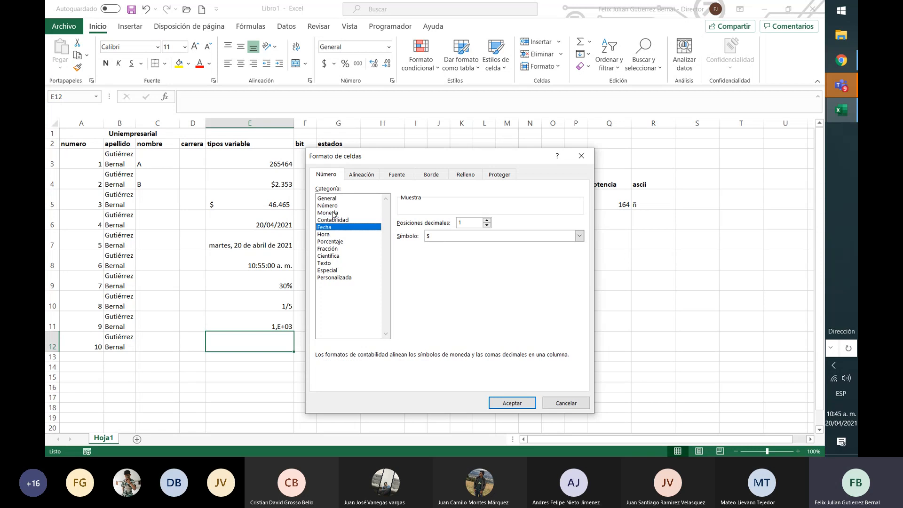
pyautogui.press('Down')
pyautogui.press('Down')
pyautogui.press('Down')
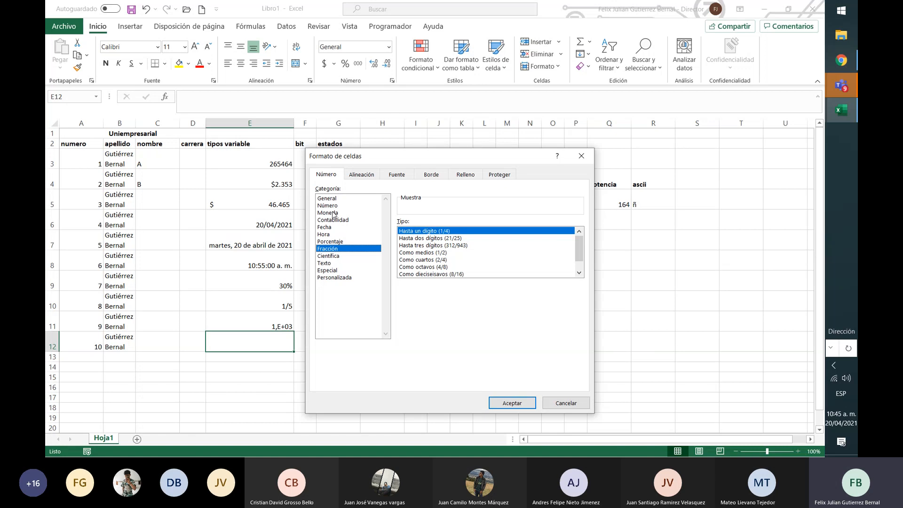
pyautogui.press('Down')
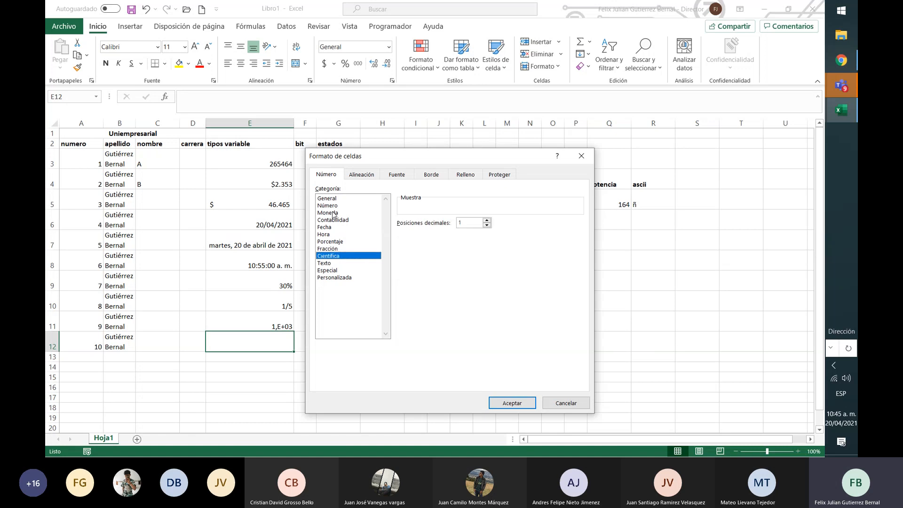
pyautogui.press('Down')
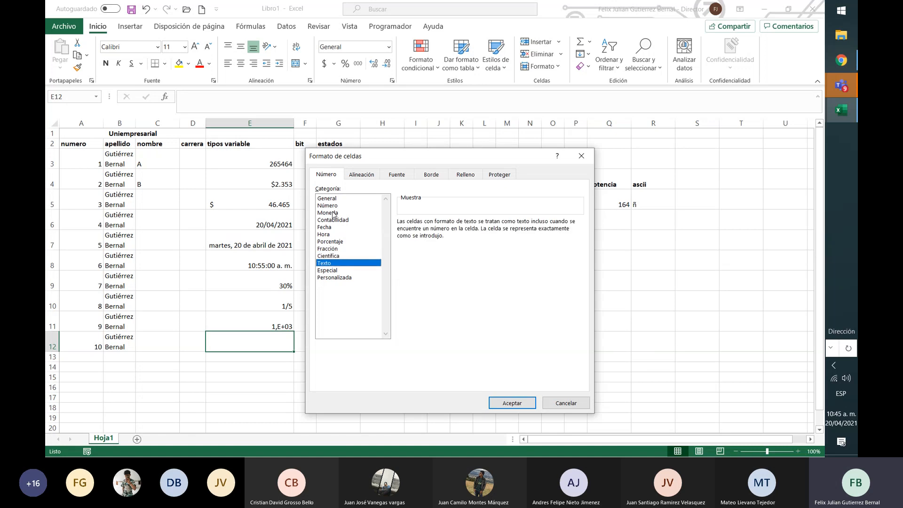
pyautogui.press('Down')
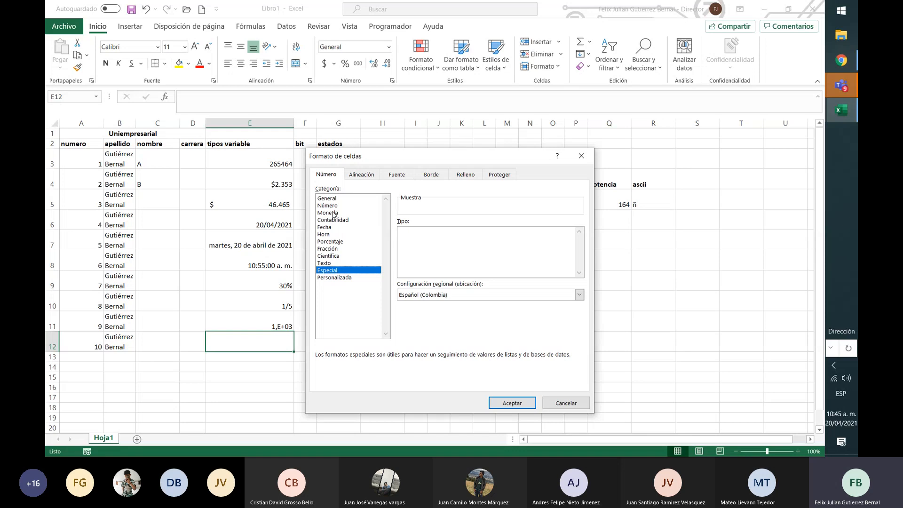
pyautogui.press('Down')
pyautogui.moveTo(580, 261); pyautogui.dragTo(595, 230)
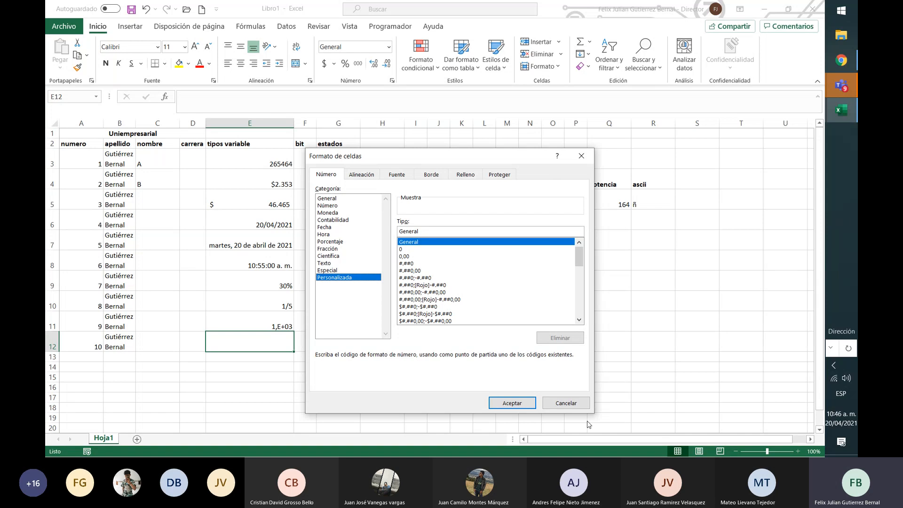
pyautogui.click(566, 403)
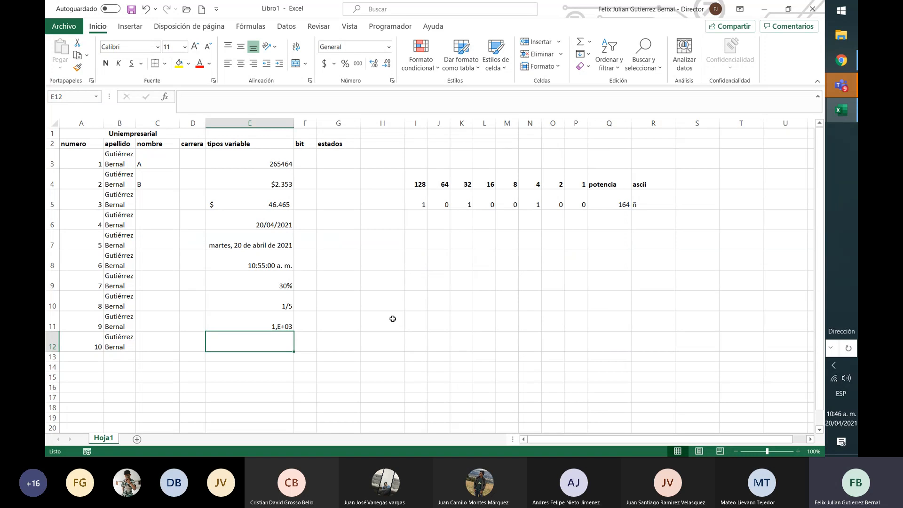
# Enter "ing de software" in D3 and widen column D to fit the text
pyautogui.press('Up')
pyautogui.press('Up')
pyautogui.press('Up')
pyautogui.press('Up')
pyautogui.press('Up')
pyautogui.press('Up')
pyautogui.press('Up')
pyautogui.press('Up')
pyautogui.press('Up')
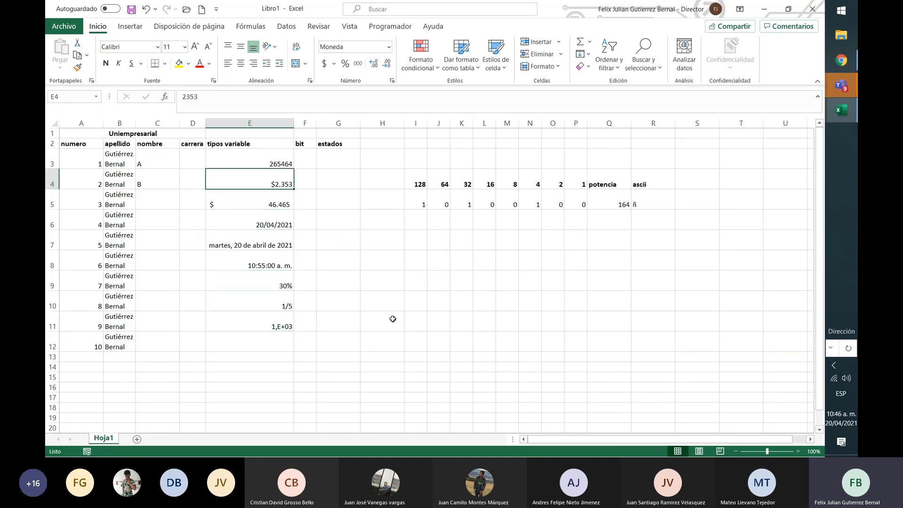
pyautogui.press('Left')
pyautogui.write('ing de ')
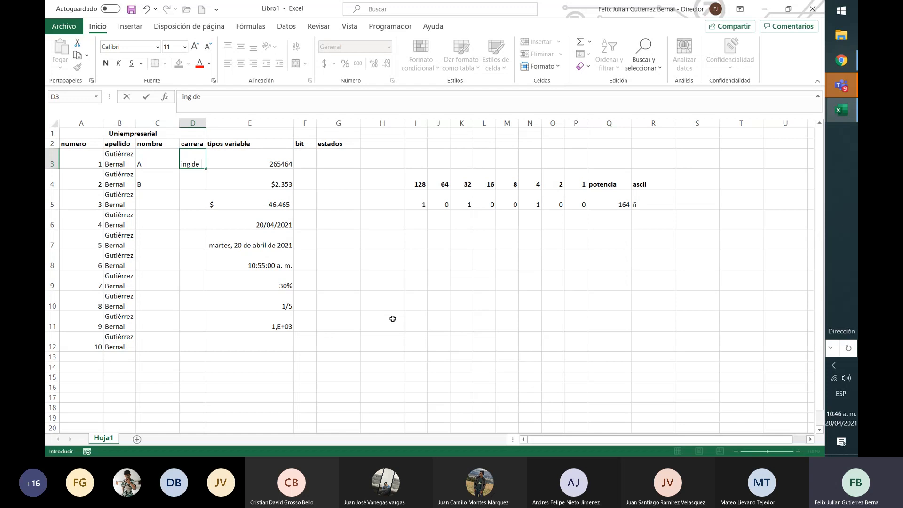
pyautogui.write('software')
pyautogui.press('Return')
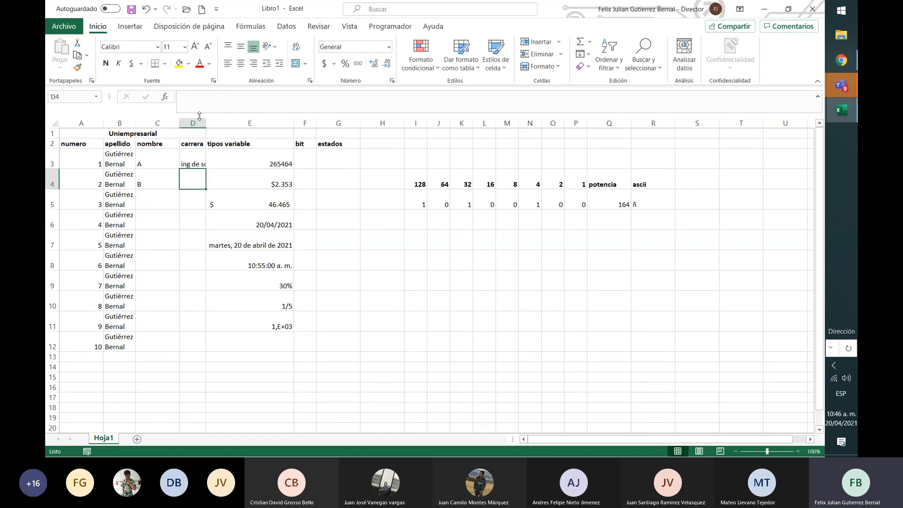
pyautogui.moveTo(205, 120); pyautogui.dragTo(231, 113)
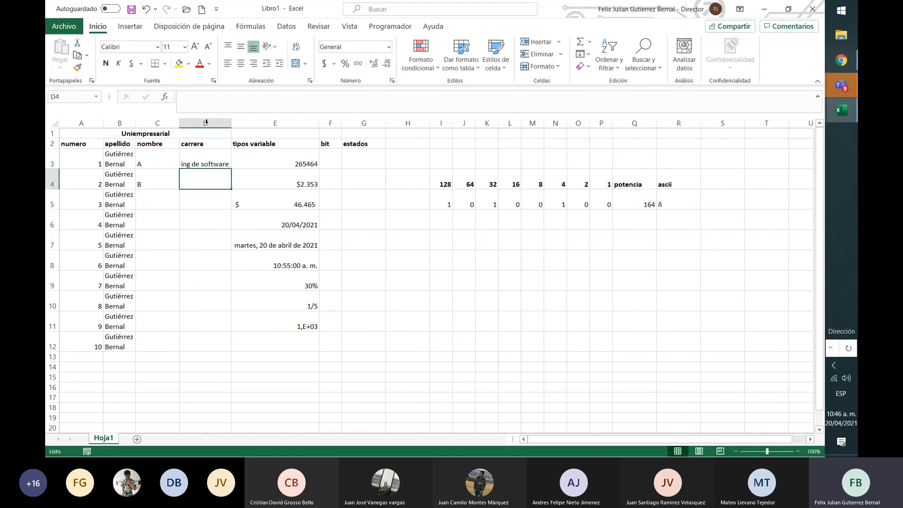
# Fill the D3 career text down the carrera column through D12
pyautogui.click(213, 164)
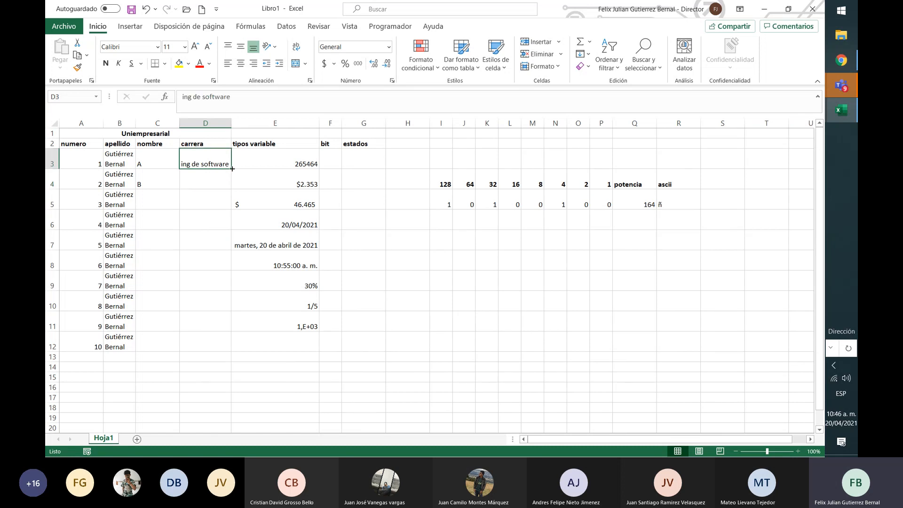
pyautogui.moveTo(231, 169); pyautogui.dragTo(232, 355)
pyautogui.click(190, 233)
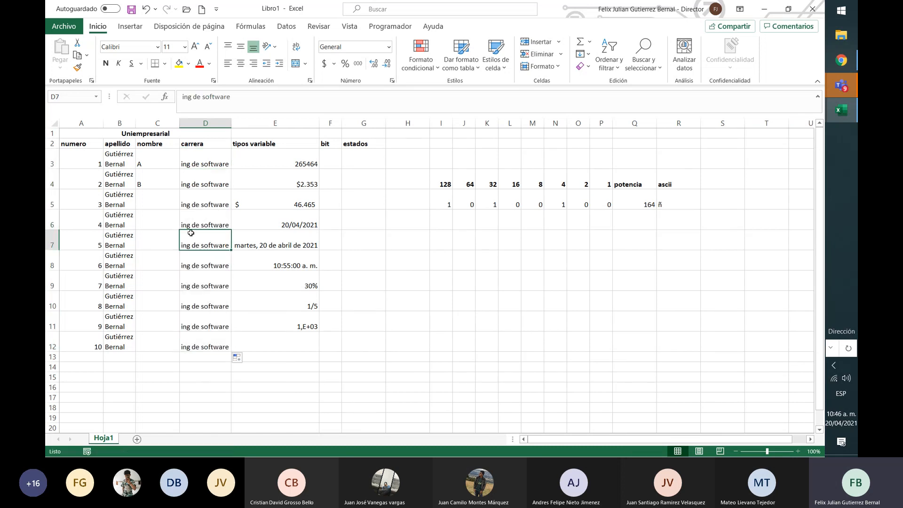
# Enter C in C5 and D in C6, and fill the repeating A to D sequence down the nombre column through C12
pyautogui.click(158, 196)
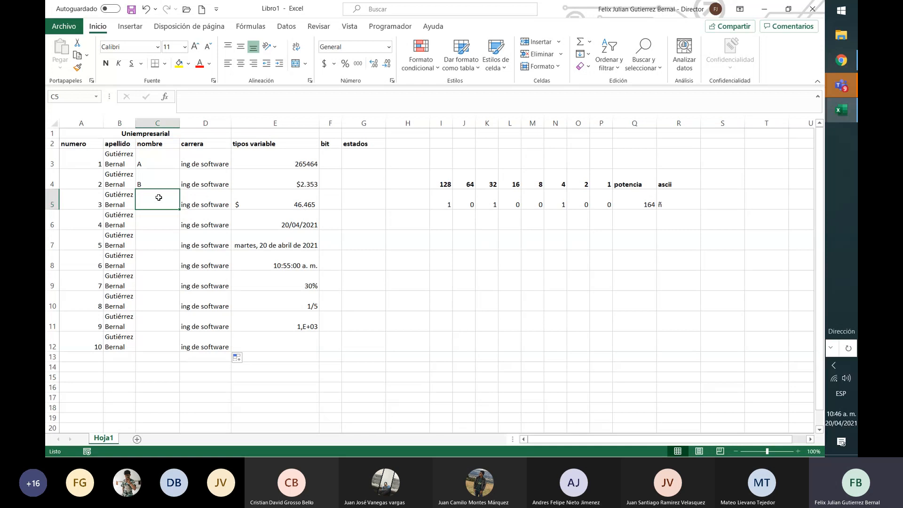
pyautogui.write('C')
pyautogui.press('Return')
pyautogui.write('D')
pyautogui.press('Return')
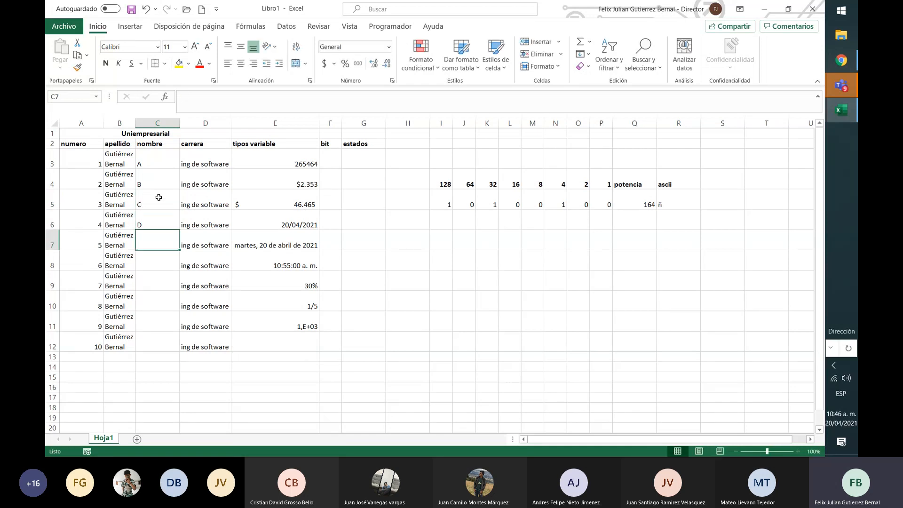
pyautogui.moveTo(159, 162); pyautogui.dragTo(179, 352)
pyautogui.click(318, 340)
pyautogui.click(407, 183)
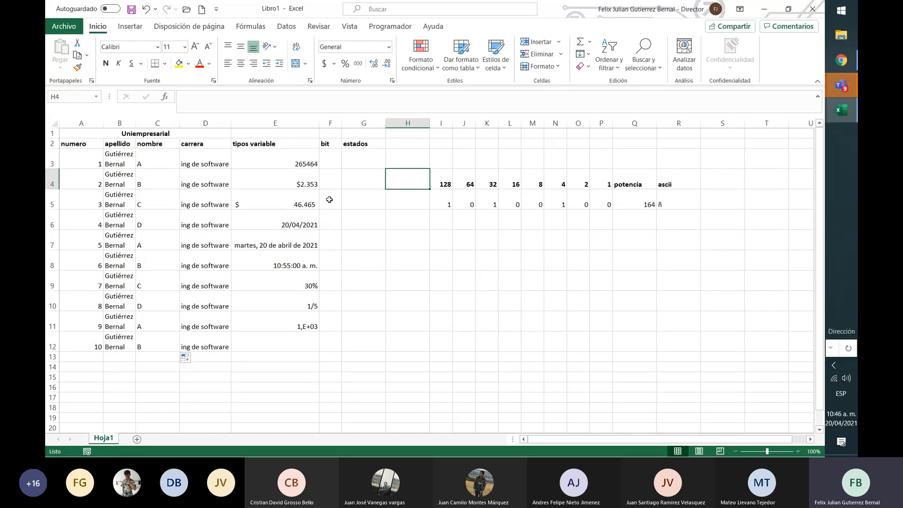
# Enter 20 in E12
pyautogui.press('Down')
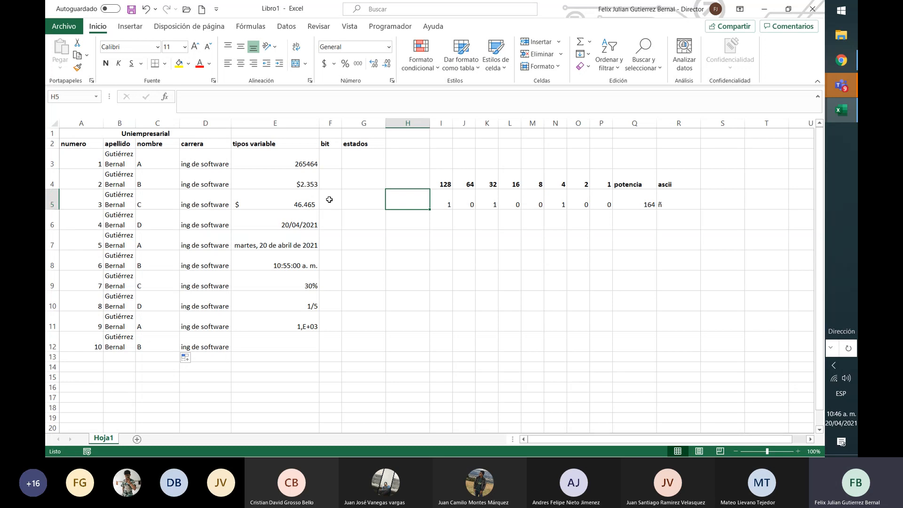
pyautogui.press('Down')
pyautogui.press('Down')
pyautogui.press('Down')
pyautogui.press('Left')
pyautogui.press('Left')
pyautogui.press('Down')
pyautogui.press('Left')
pyautogui.press('Down')
pyautogui.press('Down')
pyautogui.press('Down')
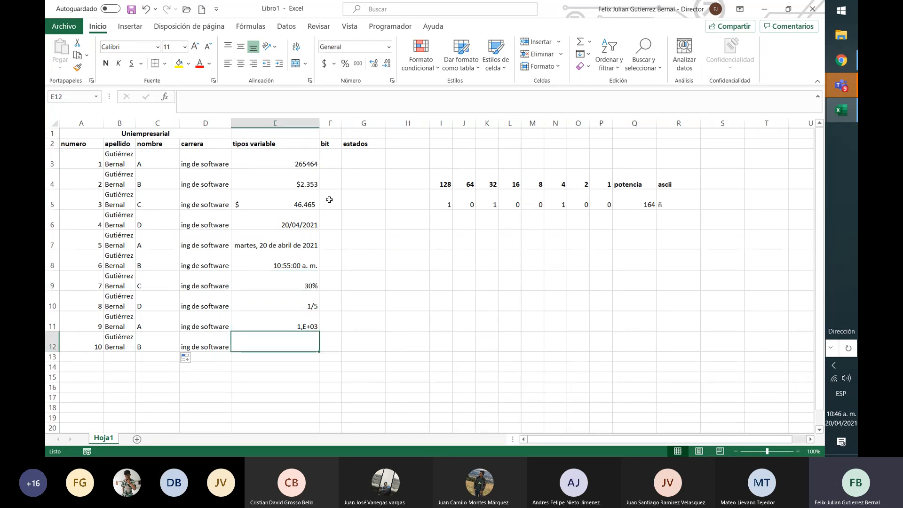
pyautogui.write('20')
pyautogui.press('Tab')
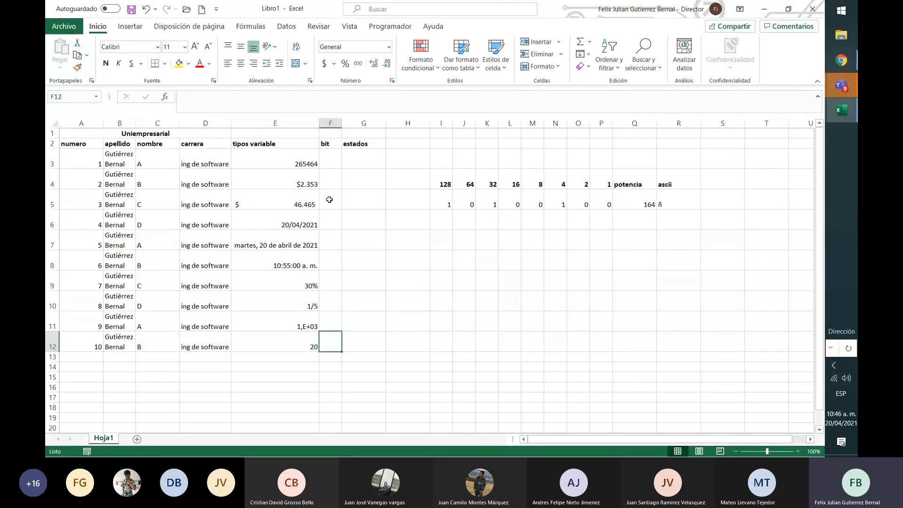
# Fit the width of column C to its contents
pyautogui.doubleClick(179, 123)
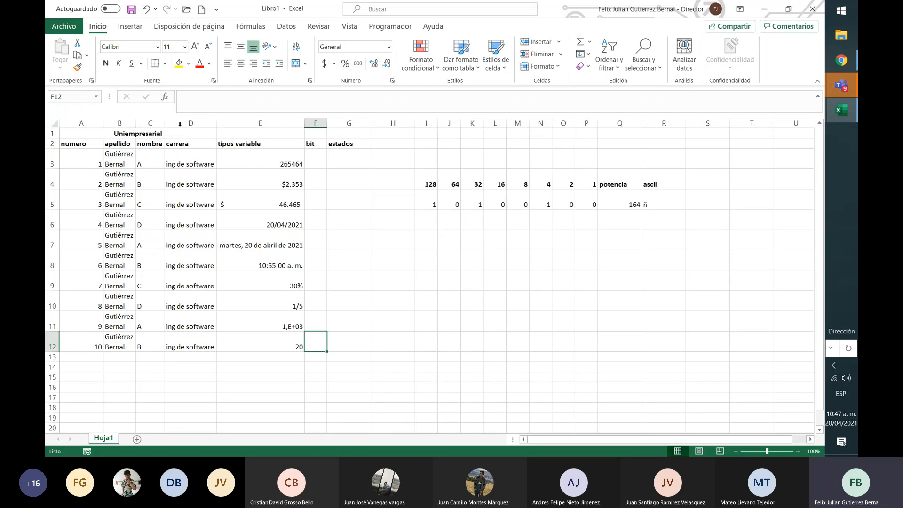
# Replace the value in E12 with 2,96
pyautogui.press('Up')
pyautogui.press('Up')
pyautogui.press('Up')
pyautogui.press('Up')
pyautogui.press('Up')
pyautogui.press('Up')
pyautogui.press('Up')
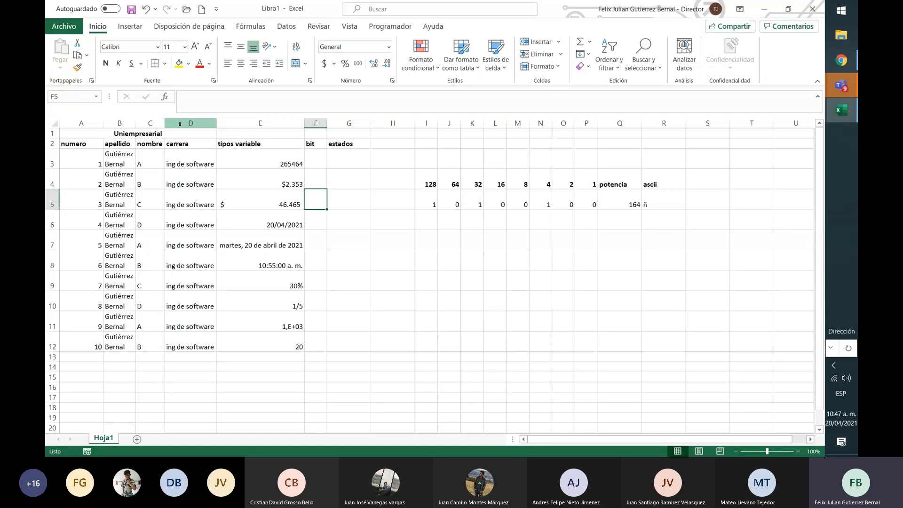
pyautogui.press('Down')
pyautogui.press('Down')
pyautogui.press('Down')
pyautogui.press('Down')
pyautogui.press('Down')
pyautogui.press('Down')
pyautogui.press('Down')
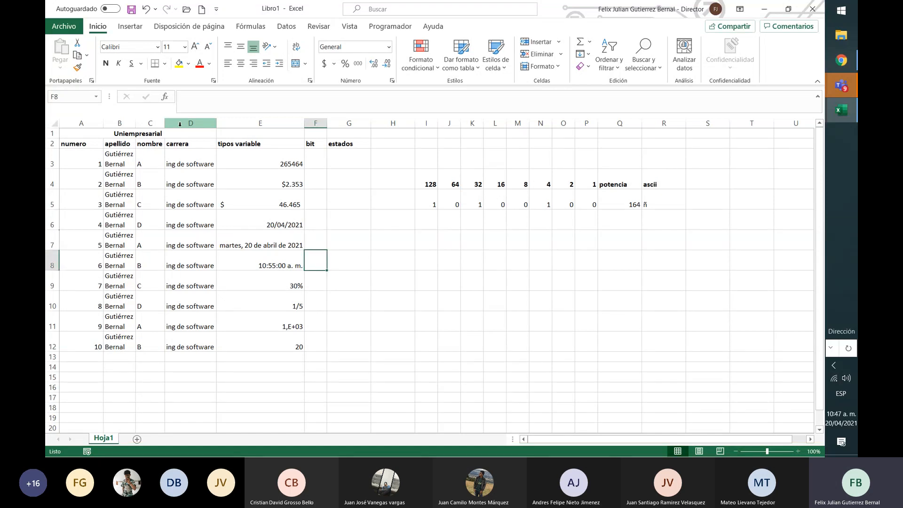
pyautogui.press('Left')
pyautogui.write('2,95')
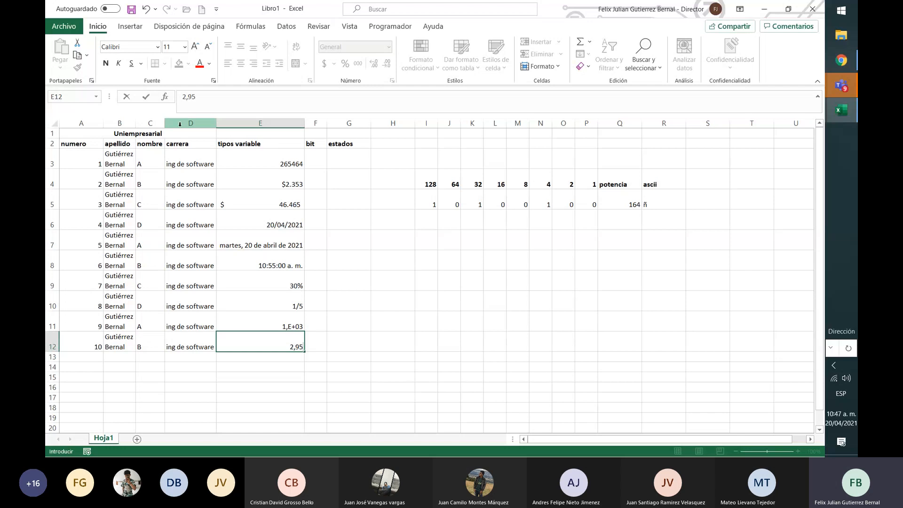
pyautogui.press('BackSpace')
pyautogui.write('6')
pyautogui.press('Return')
pyautogui.press('Up')
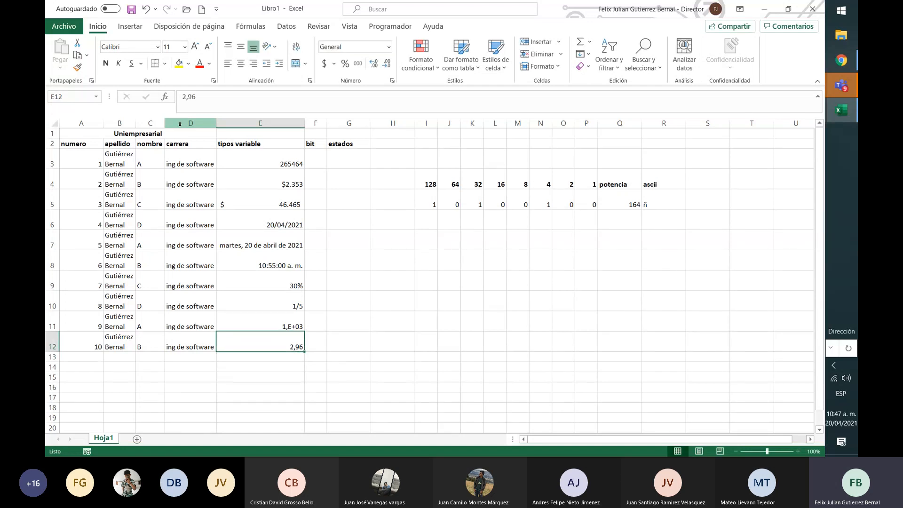
# Decrease and increase the decimals displayed in E12, ending with one decimal place
pyautogui.click(386, 64)
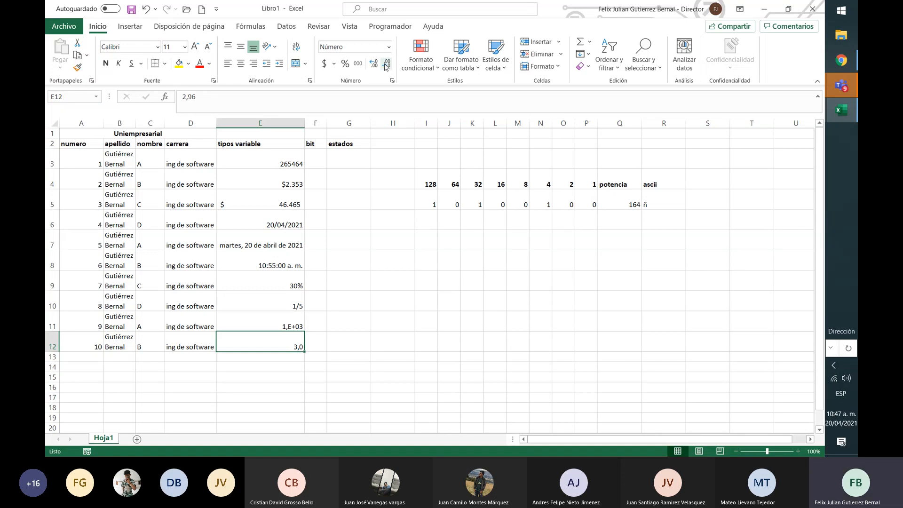
pyautogui.click(374, 64)
pyautogui.click(374, 64)
pyautogui.click(386, 66)
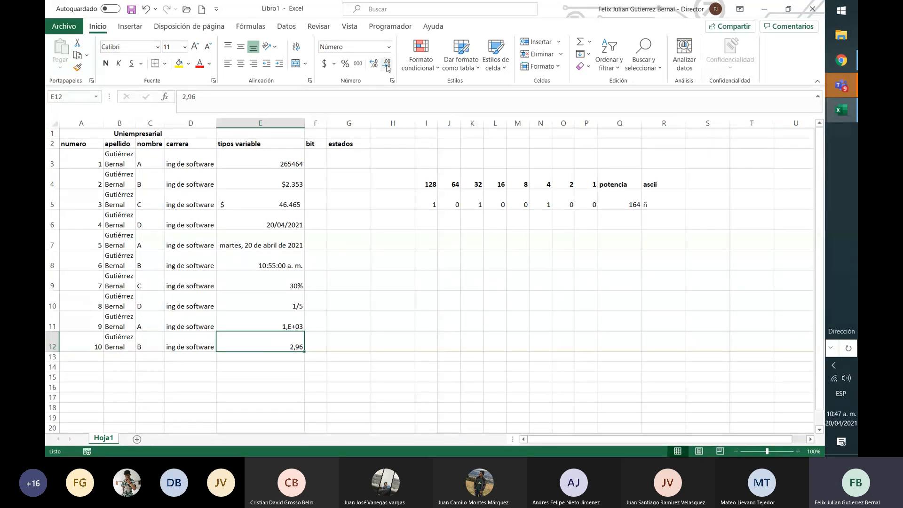
pyautogui.click(387, 68)
# Open E12 for editing to inspect its stored value, and leave it without changes
pyautogui.click(289, 327)
pyautogui.press('Down')
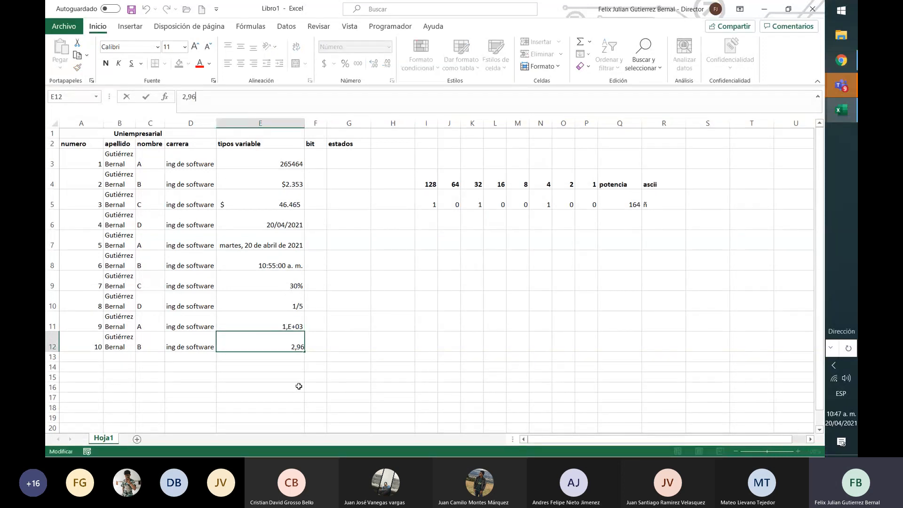
pyautogui.press('Down')
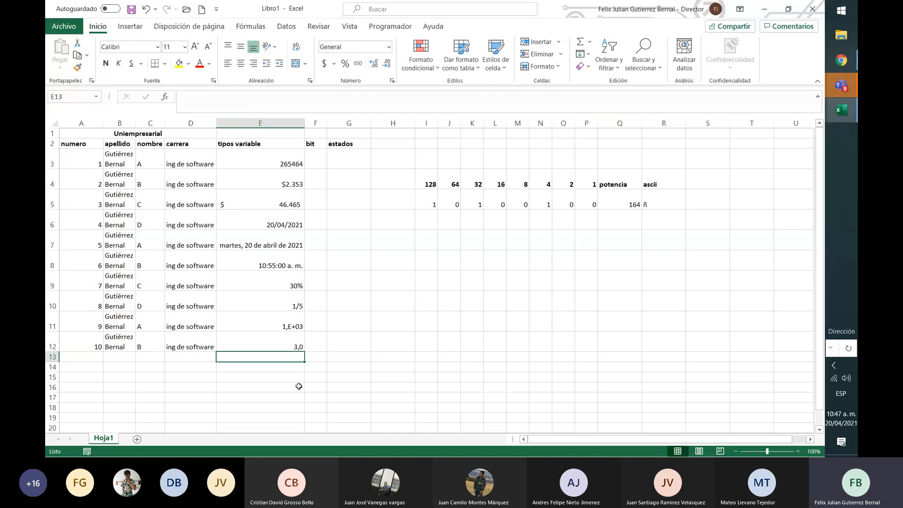
pyautogui.press('Up')
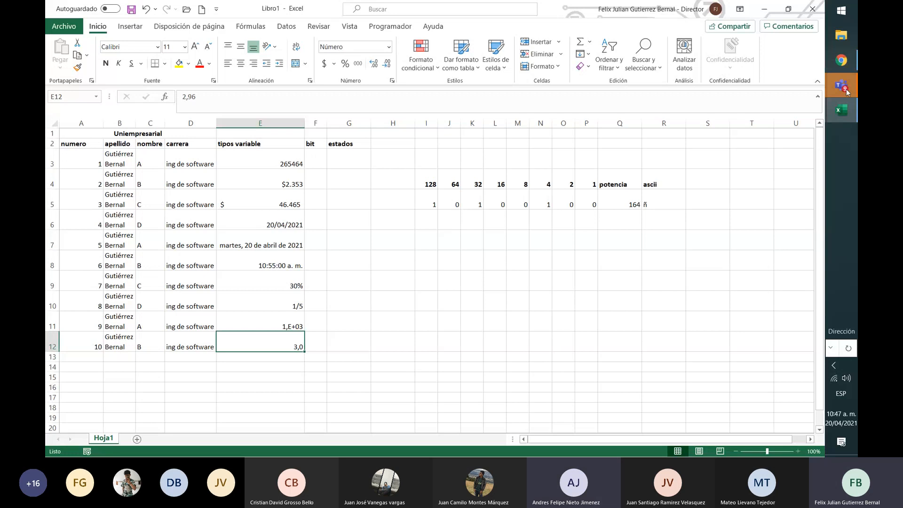
# Switch to the Teams meeting, turn the microphone back on, and return to the Libro1 workbook in Excel
pyautogui.click(733, 38)
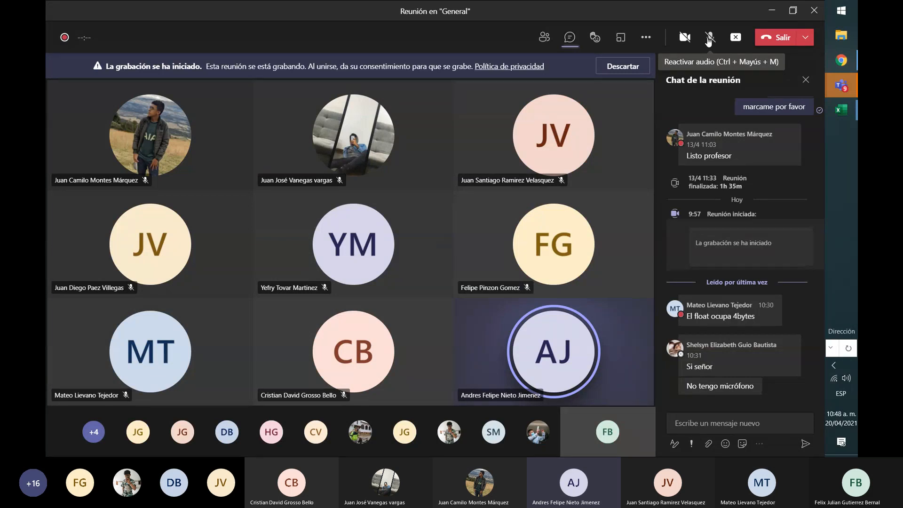
pyautogui.click(709, 41)
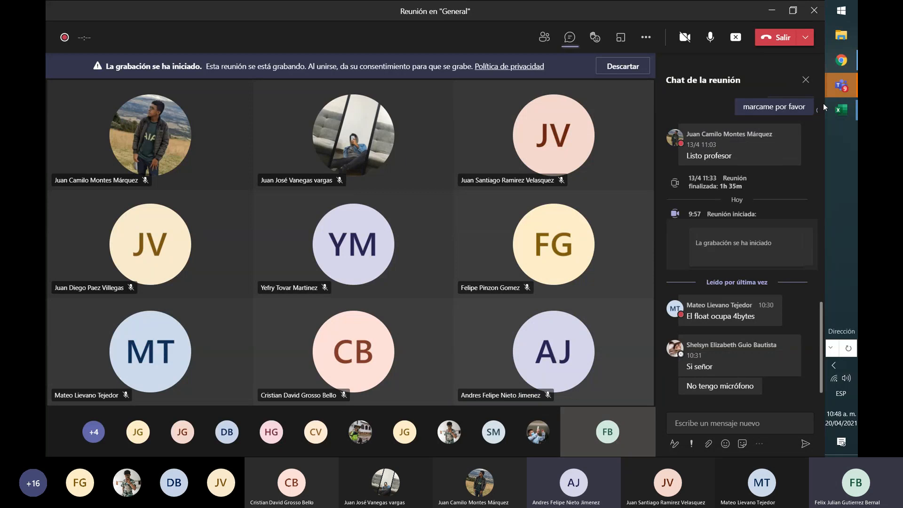
pyautogui.click(843, 110)
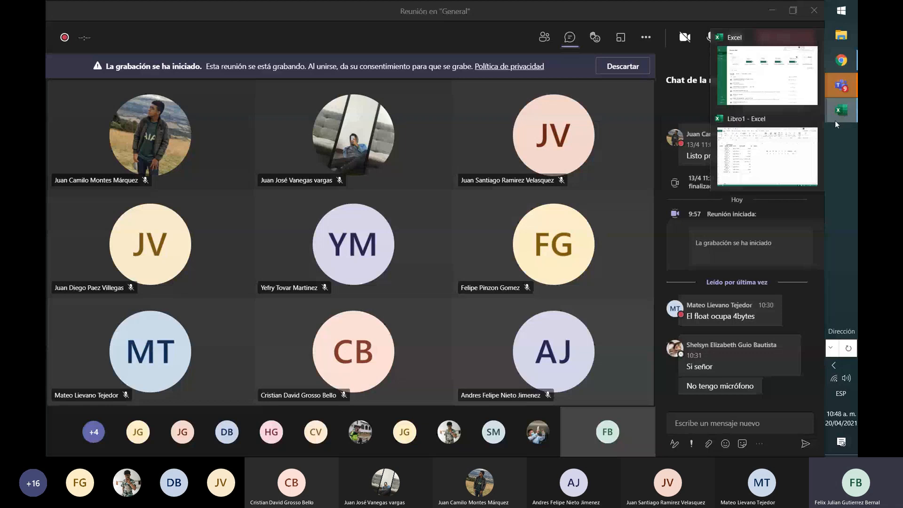
pyautogui.click(792, 145)
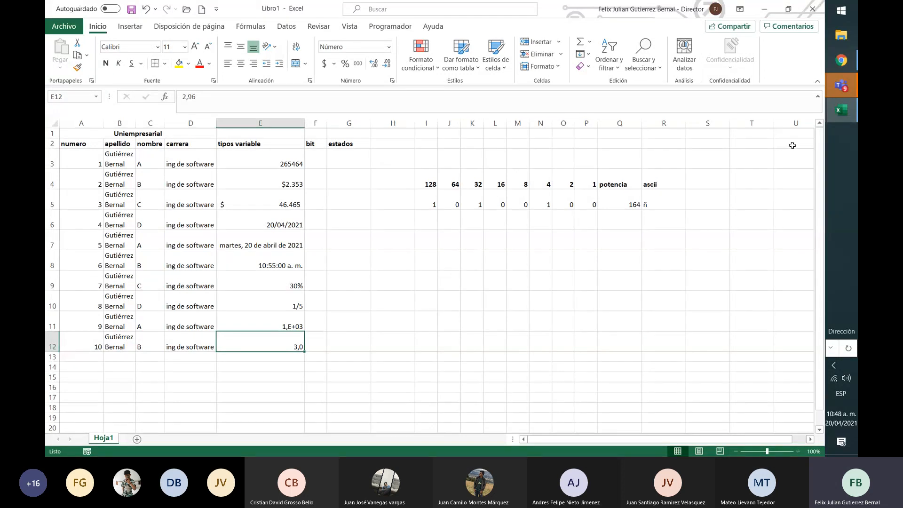
pyautogui.press('Right')
pyautogui.press('Right')
pyautogui.press('Right')
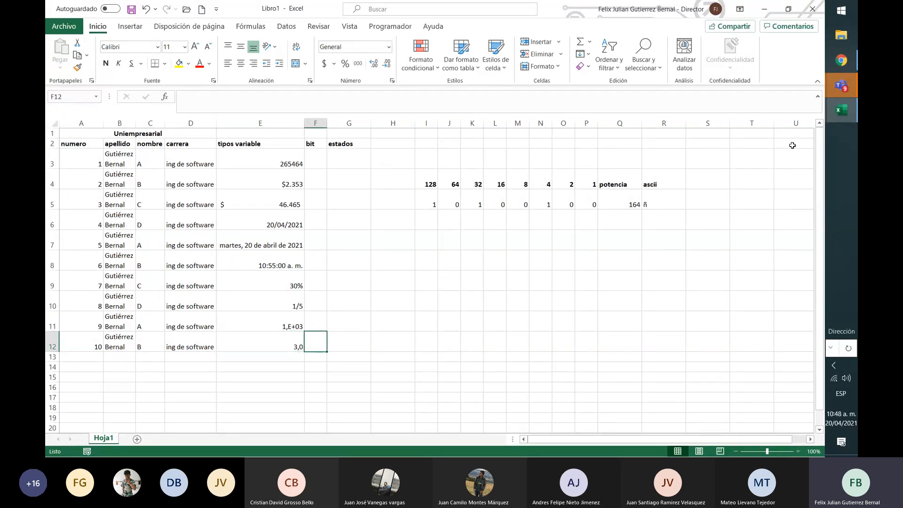
pyautogui.write('2,3')
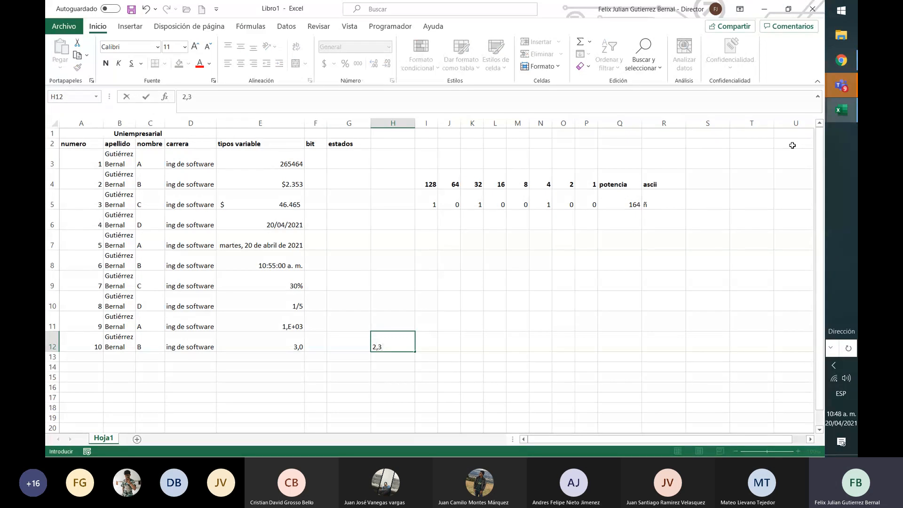
pyautogui.press('BackSpace')
pyautogui.press('BackSpace')
pyautogui.press('BackSpace')
pyautogui.press('Return')
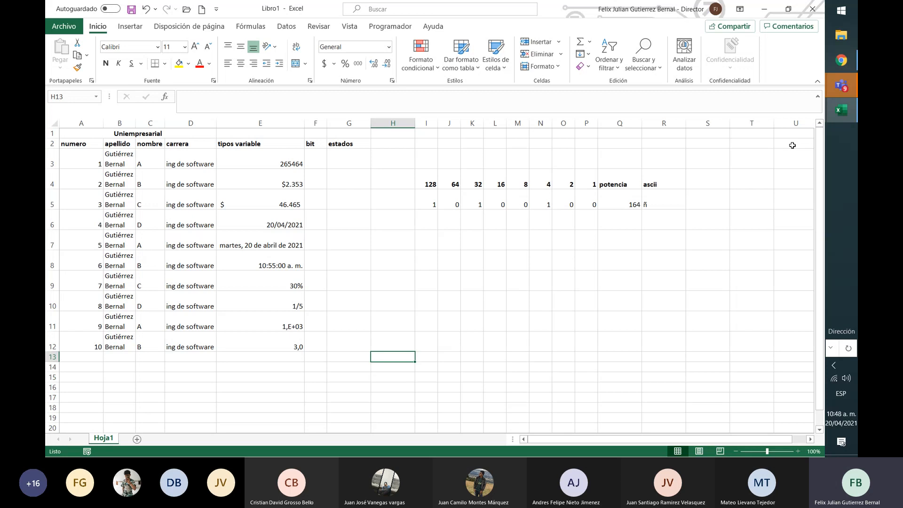
# Look over the available conditional formatting rule types with cell F3 selected
pyautogui.press('Left')
pyautogui.press('Left')
pyautogui.press('Up')
pyautogui.press('Up')
pyautogui.press('Up')
pyautogui.press('Up')
pyautogui.press('Up')
pyautogui.press('Up')
pyautogui.press('Up')
pyautogui.press('Up')
pyautogui.press('Up')
pyautogui.press('Up')
pyautogui.press('Up')
pyautogui.press('Up')
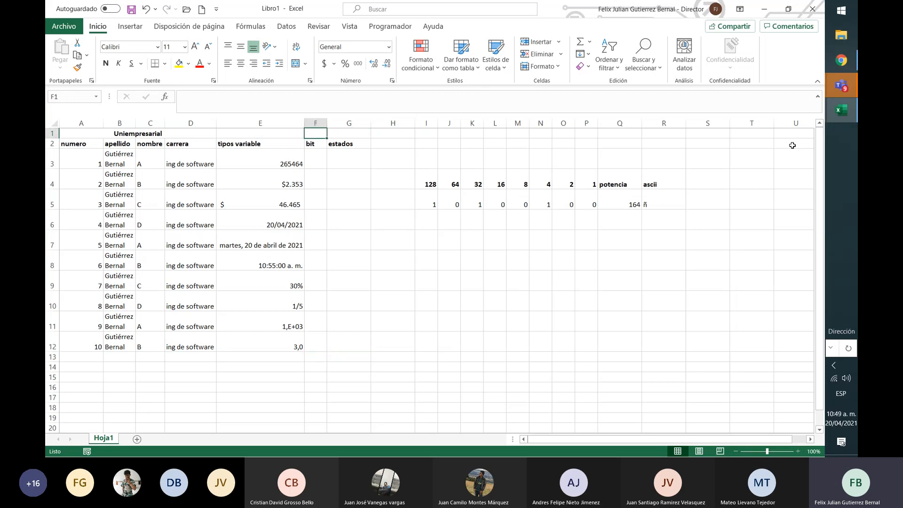
pyautogui.press('Down')
pyautogui.press('Down')
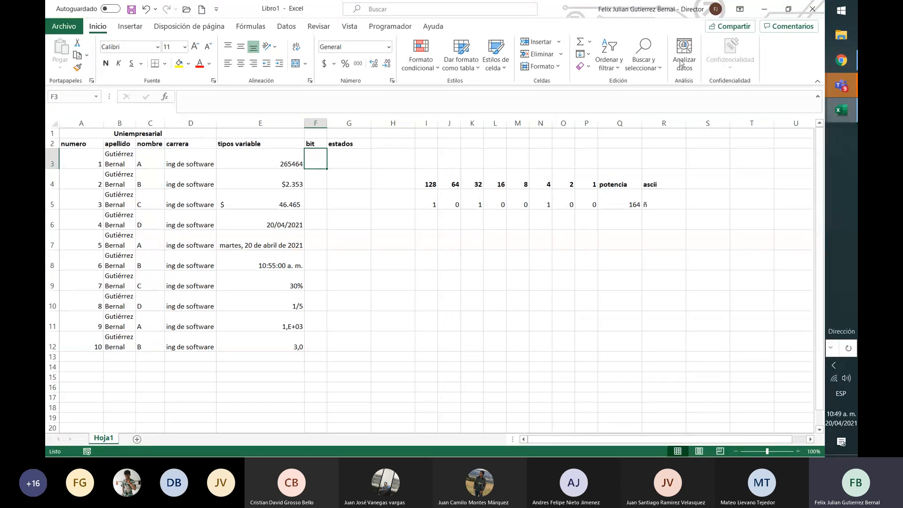
pyautogui.click(435, 70)
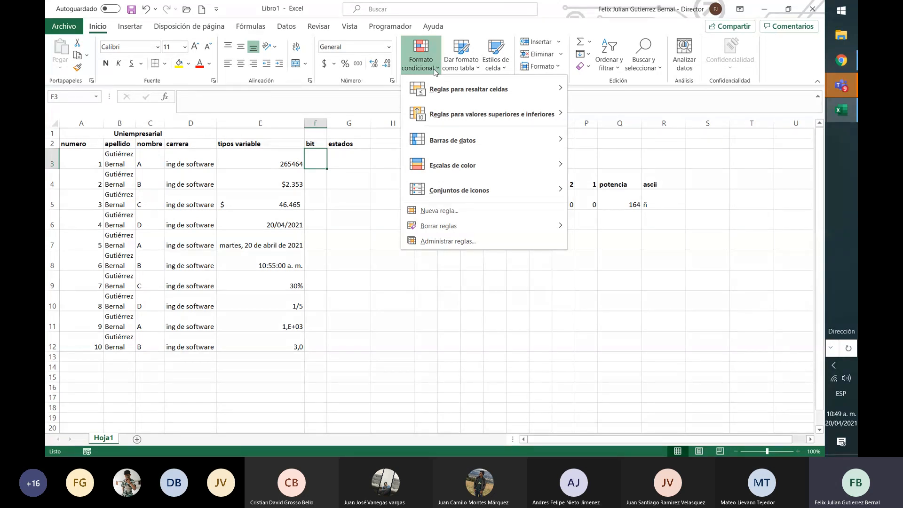
pyautogui.press('Down')
pyautogui.click(422, 277)
# Enter the sample values 12, 12 and 15 in cells I6 to I8
pyautogui.moveTo(429, 219); pyautogui.dragTo(584, 327)
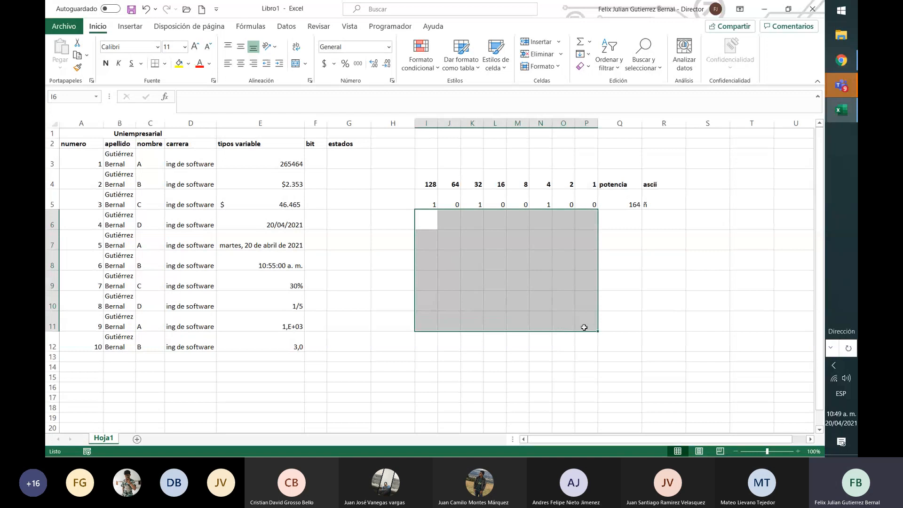
pyautogui.write('12')
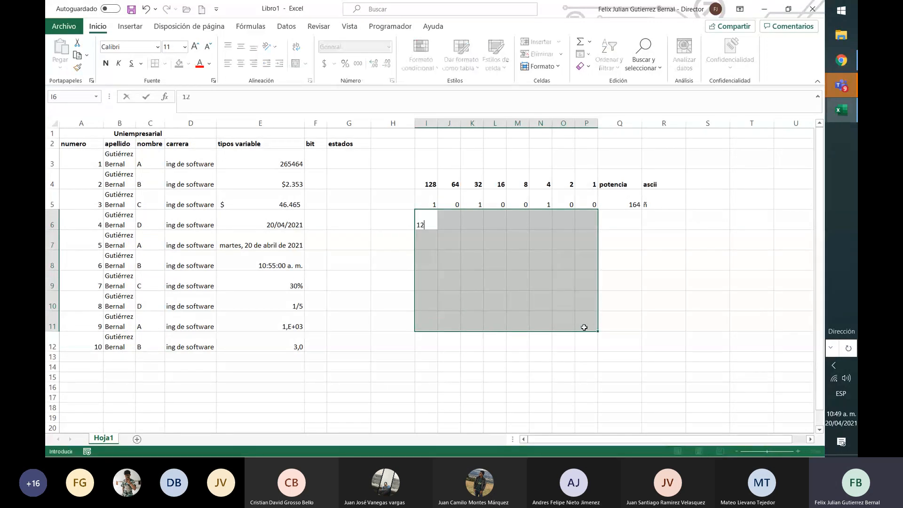
pyautogui.press('Down')
pyautogui.write('12')
pyautogui.press('Down')
pyautogui.write('15')
pyautogui.press('Down')
pyautogui.press('Down')
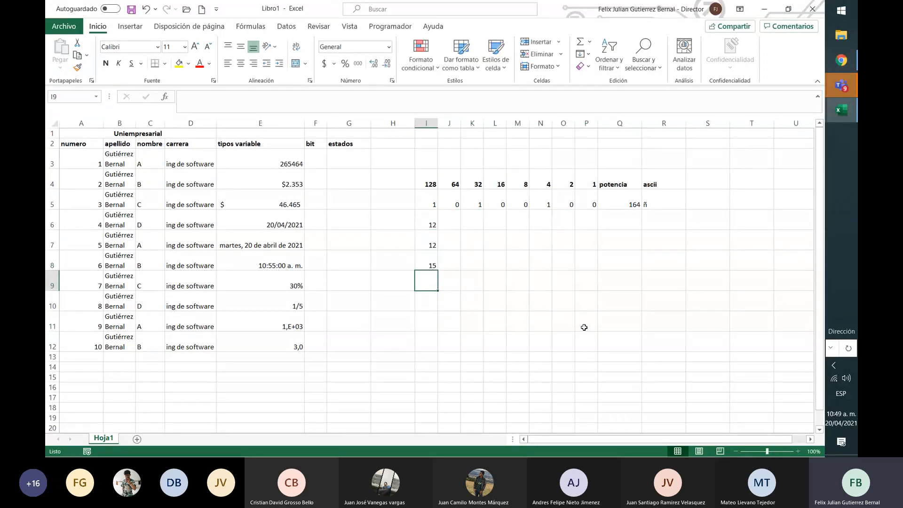
pyautogui.press('Up')
pyautogui.press('Up')
pyautogui.press('Up')
pyautogui.press('Up')
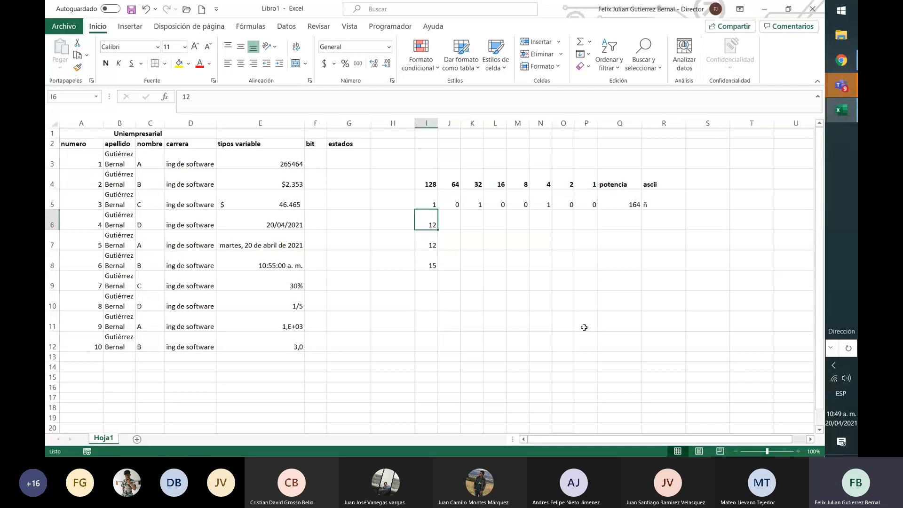
pyautogui.hotkey('shift', 'Down')
pyautogui.hotkey('shift', 'Down')
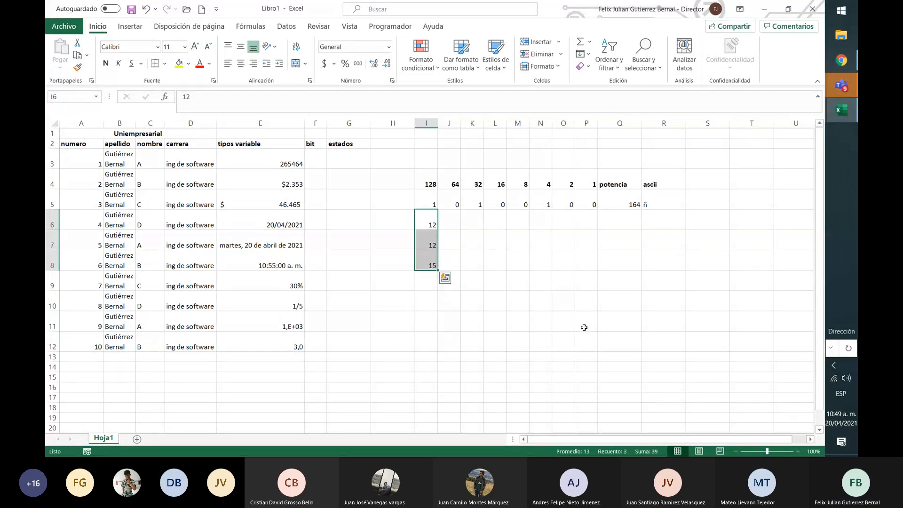
pyautogui.hotkey('ctrl', 'q')
pyautogui.press('Right')
pyautogui.press('Escape')
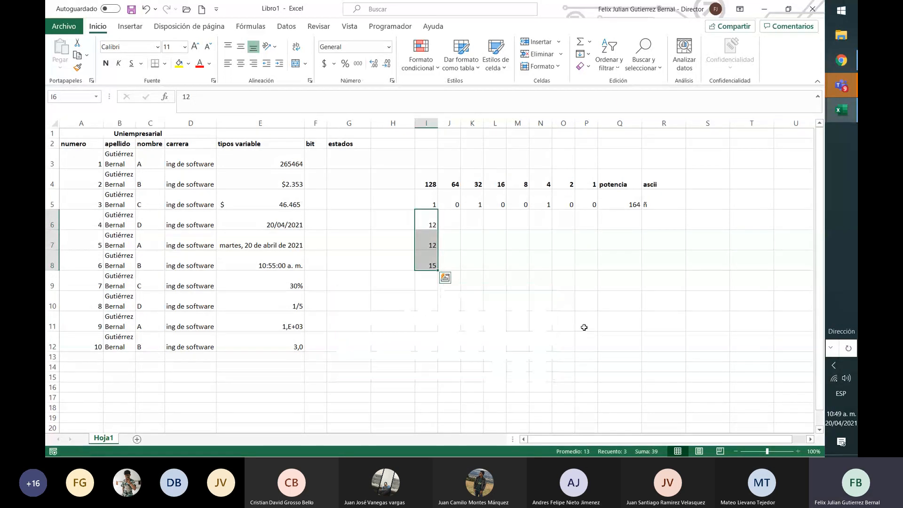
pyautogui.press('Down')
pyautogui.press('Down')
pyautogui.press('Down')
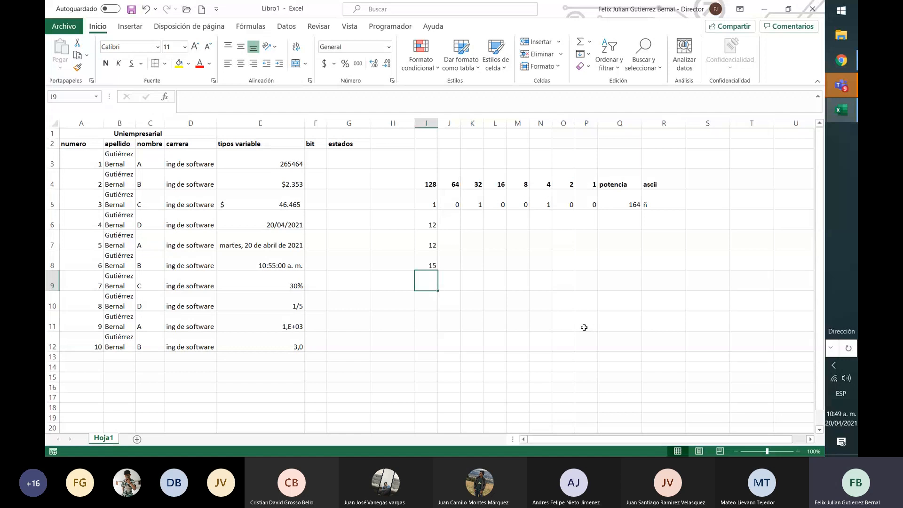
# Enter the sample values 1, 34, 67, 89 and 8 across cells I9 to M9
pyautogui.write('1')
pyautogui.press('Right')
pyautogui.press('Right')
pyautogui.press('Left')
pyautogui.write('3')
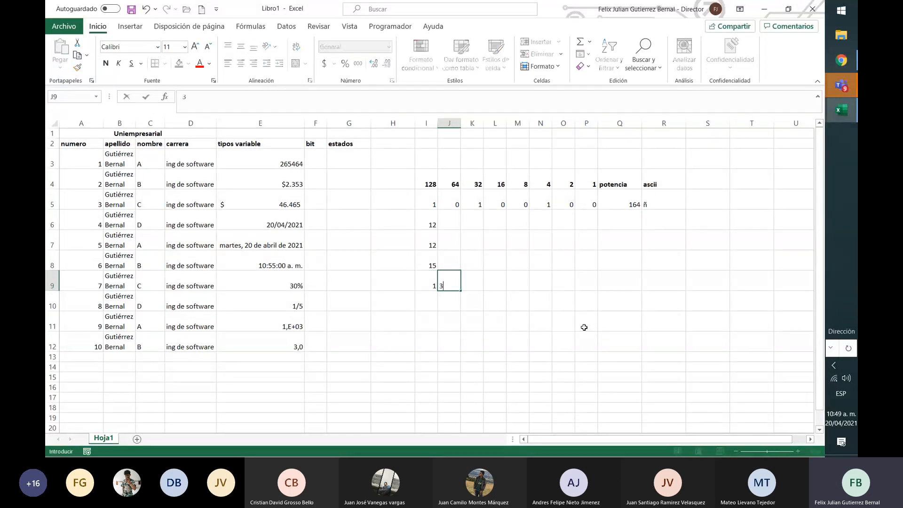
pyautogui.write('4')
pyautogui.press('Right')
pyautogui.write('67')
pyautogui.press('Right')
pyautogui.write('89')
# Enter 12, 3 and 4 in cells J6 to J8
pyautogui.press('Right')
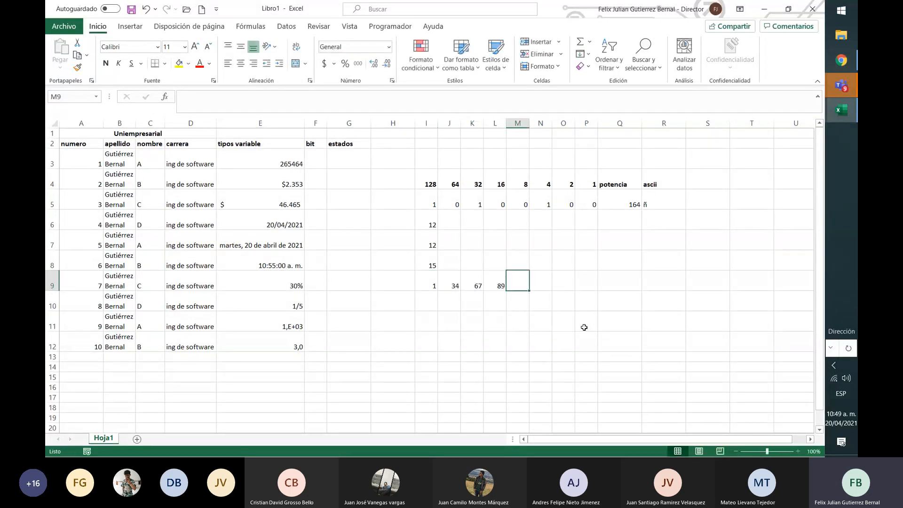
pyautogui.write('08')
pyautogui.press('Up')
pyautogui.press('Right')
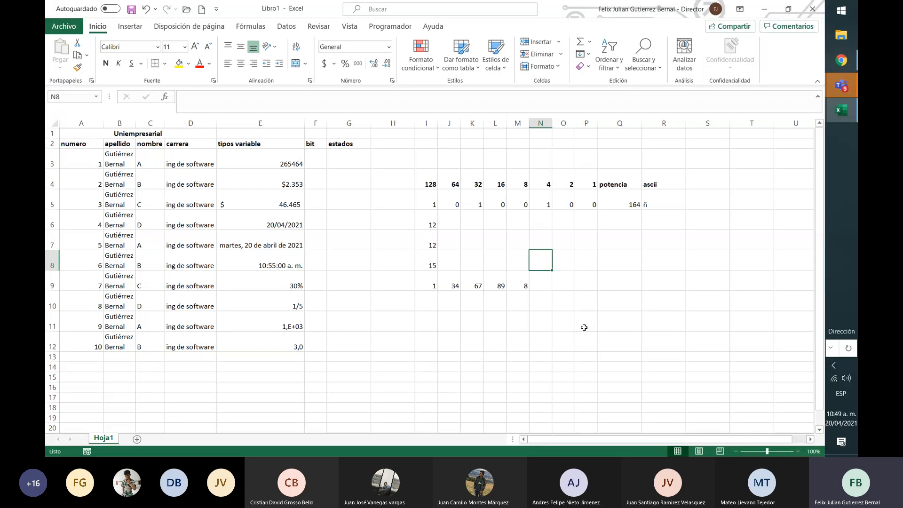
pyautogui.press('Left')
pyautogui.press('Left')
pyautogui.press('Up')
pyautogui.press('Up')
pyautogui.press('Left')
pyautogui.press('Left')
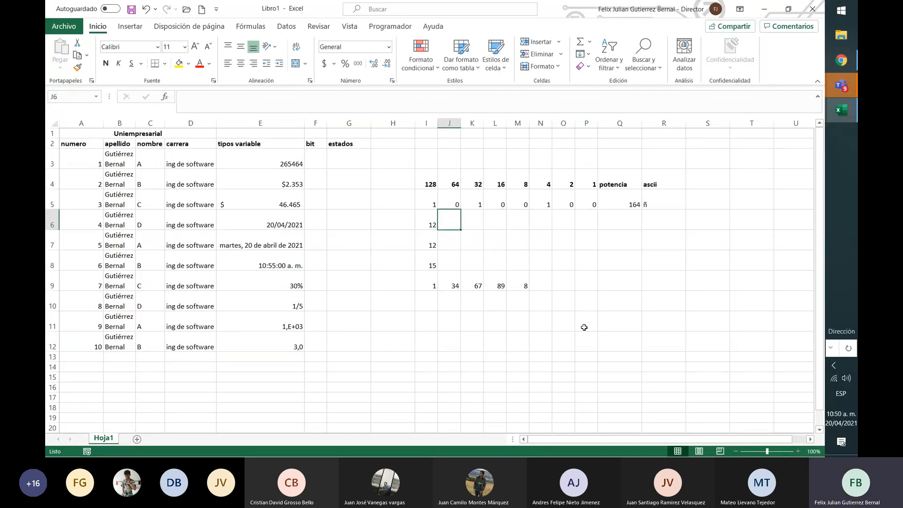
pyautogui.write('12')
pyautogui.press('Return')
pyautogui.write('3')
pyautogui.press('Return')
pyautogui.write('4')
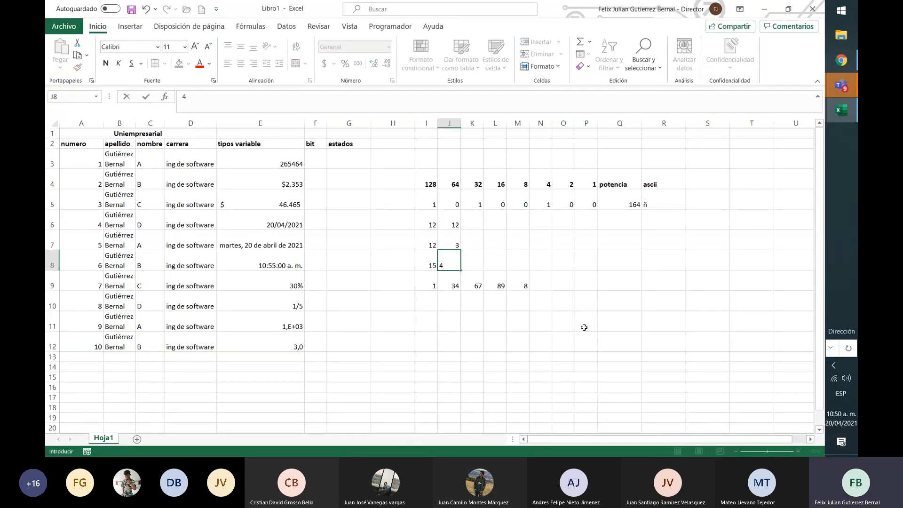
pyautogui.press('Right')
# Enter 56 in K8, 12 in K7 and 45 in L8
pyautogui.write('56')
pyautogui.press('Right')
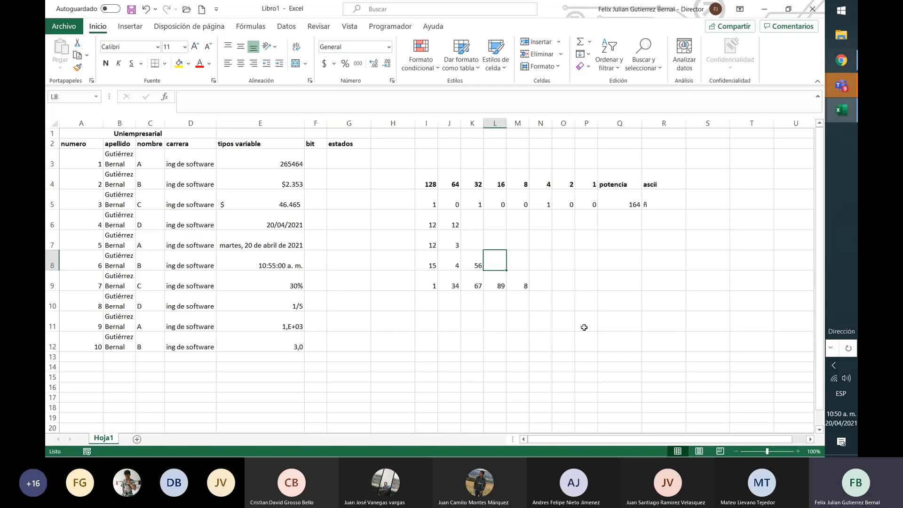
pyautogui.press('Up')
pyautogui.press('Left')
pyautogui.write('12')
pyautogui.press('Right')
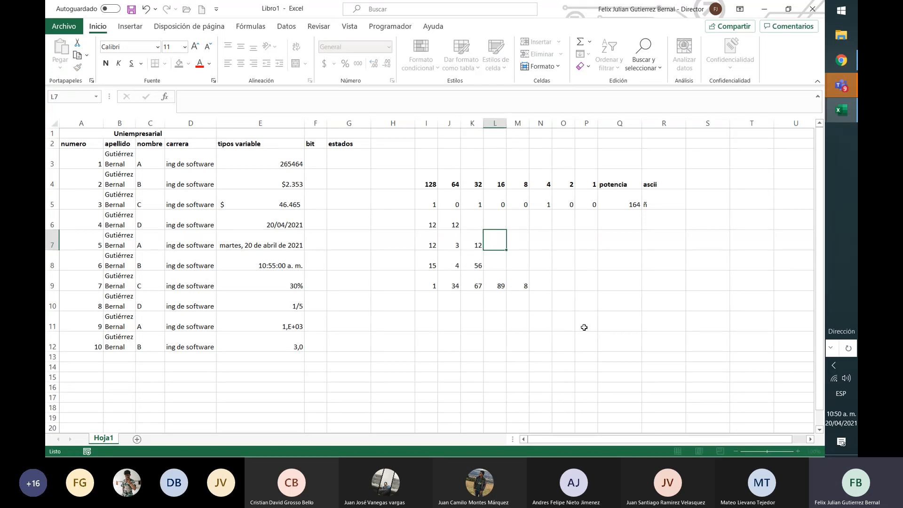
pyautogui.press('Down')
pyautogui.write('45')
pyautogui.press('Right')
pyautogui.press('Down')
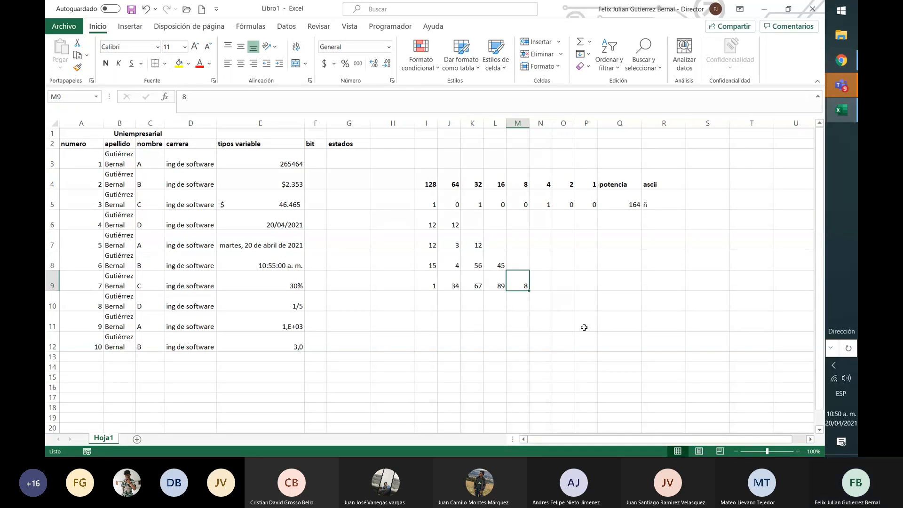
# Enter 12 in M8, 13 in M7 and 14 in L7
pyautogui.press('Up')
pyautogui.write('12')
pyautogui.press('Up')
pyautogui.write('1')
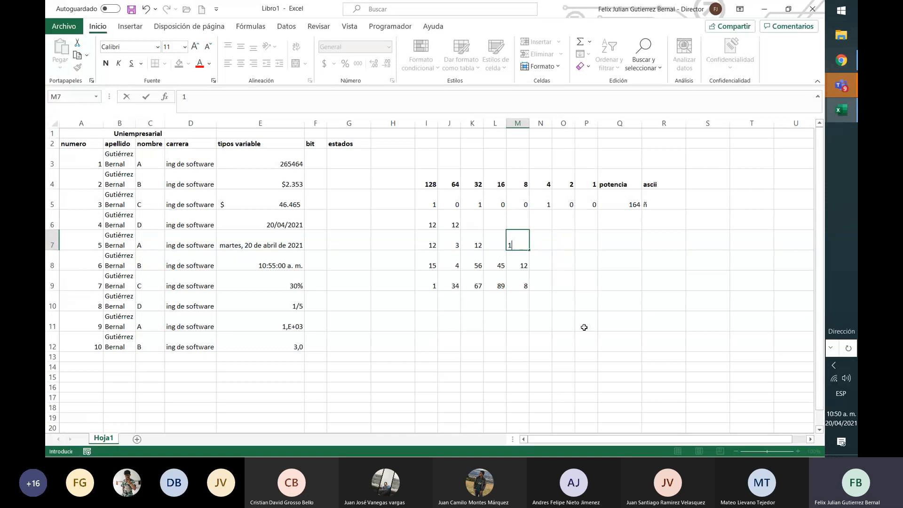
pyautogui.write('3')
pyautogui.press('Left')
pyautogui.write('14')
pyautogui.press('Up')
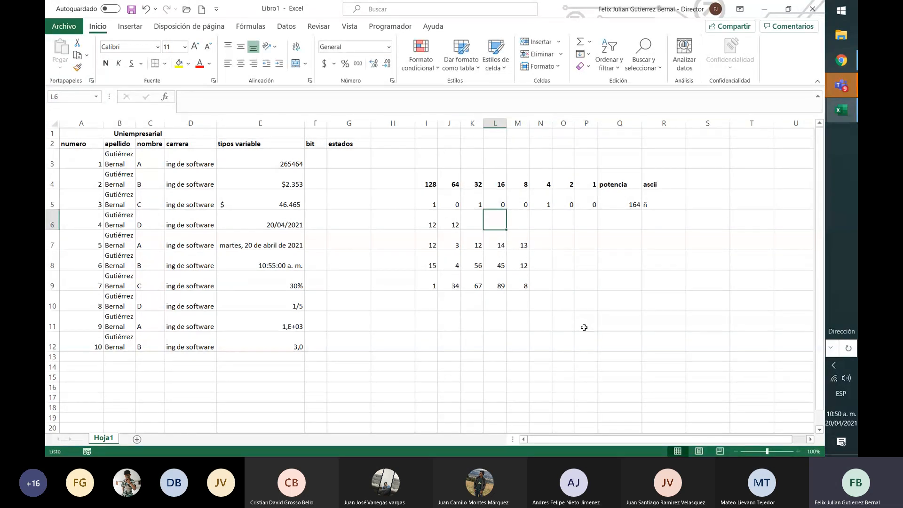
# Complete row 6 of the sample block with 13, 56 and 89 in cells K6 to M6
pyautogui.press('Left')
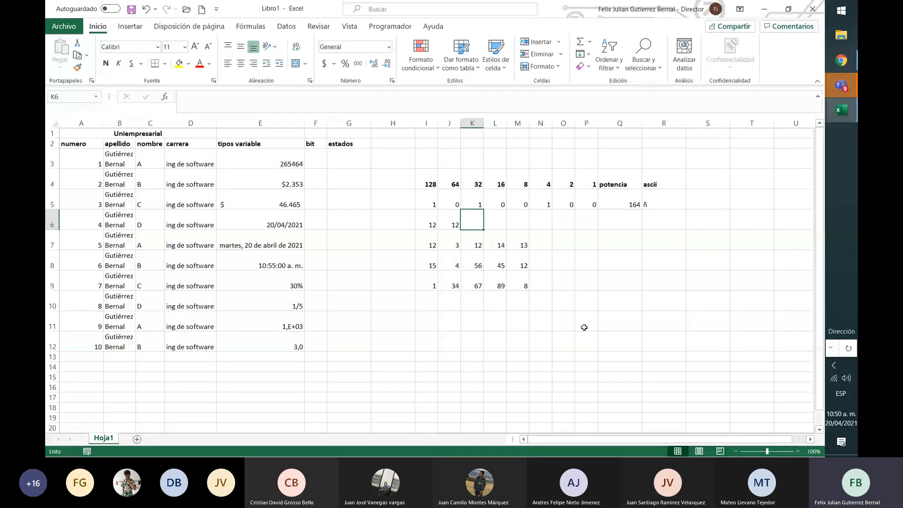
pyautogui.write('13')
pyautogui.press('Right')
pyautogui.write('56')
pyautogui.press('Right')
pyautogui.write('8')
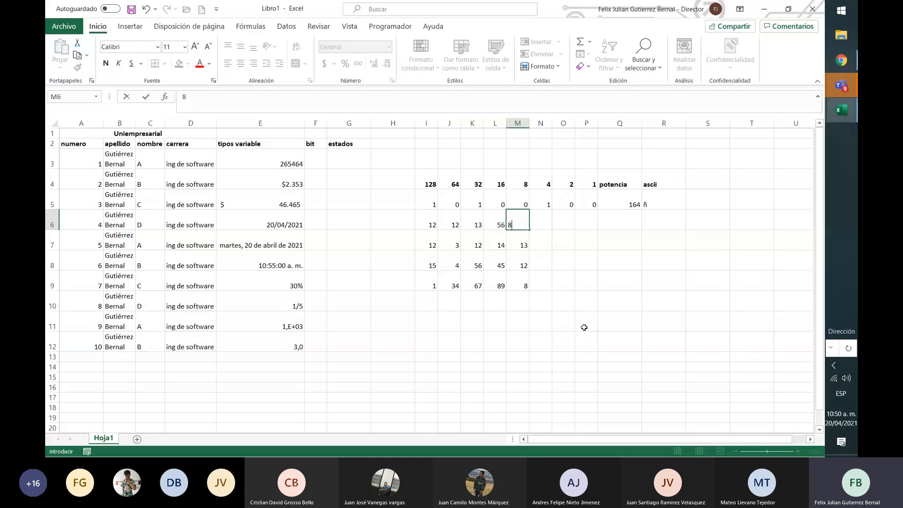
pyautogui.write('9')
# Apply a conditional formatting colour scale to I6:M9, running from green for low values through yellow to red for high values
pyautogui.hotkey('shift', 'Left')
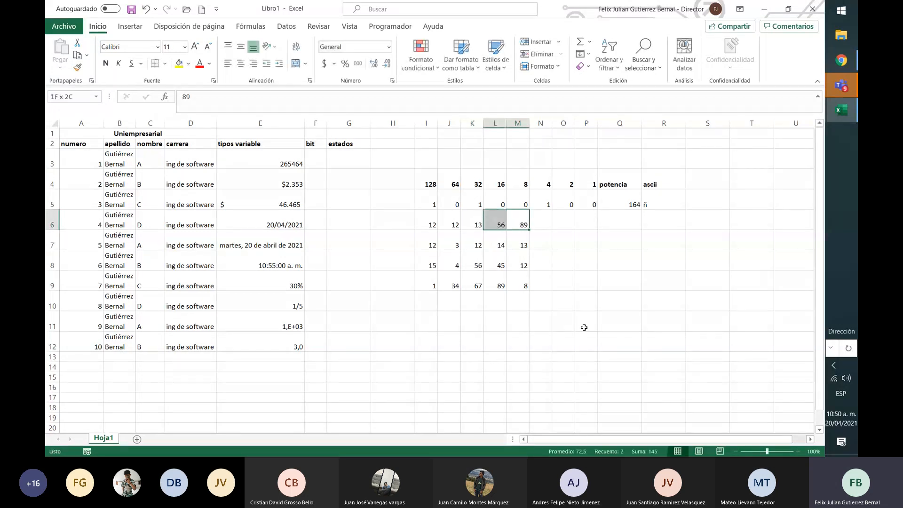
pyautogui.press('Left')
pyautogui.press('Left')
pyautogui.press('Left')
pyautogui.press('Left')
pyautogui.hotkey('shift', 'Right')
pyautogui.hotkey('shift', 'Right')
pyautogui.hotkey('shift', 'Right')
pyautogui.hotkey('shift', 'Right')
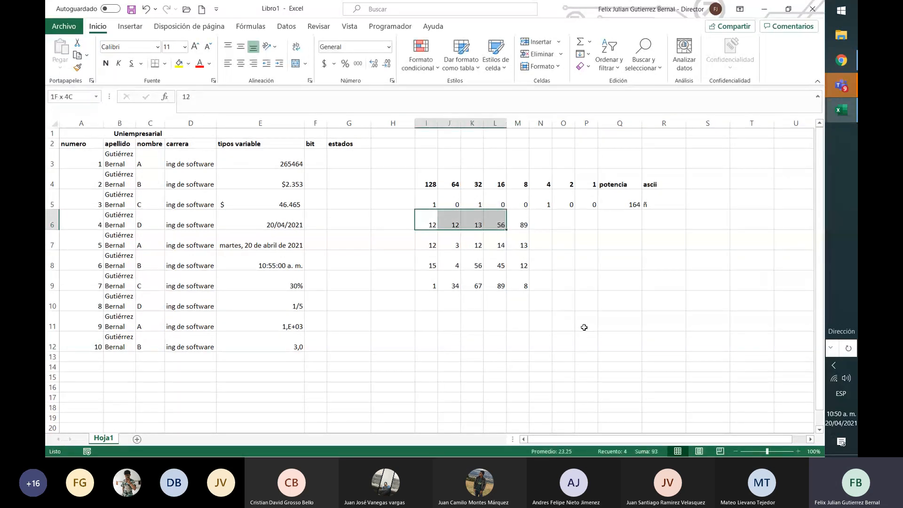
pyautogui.hotkey('shift', 'Down')
pyautogui.hotkey('shift', 'Down')
pyautogui.hotkey('shift', 'Down')
pyautogui.hotkey('shift', 'Down')
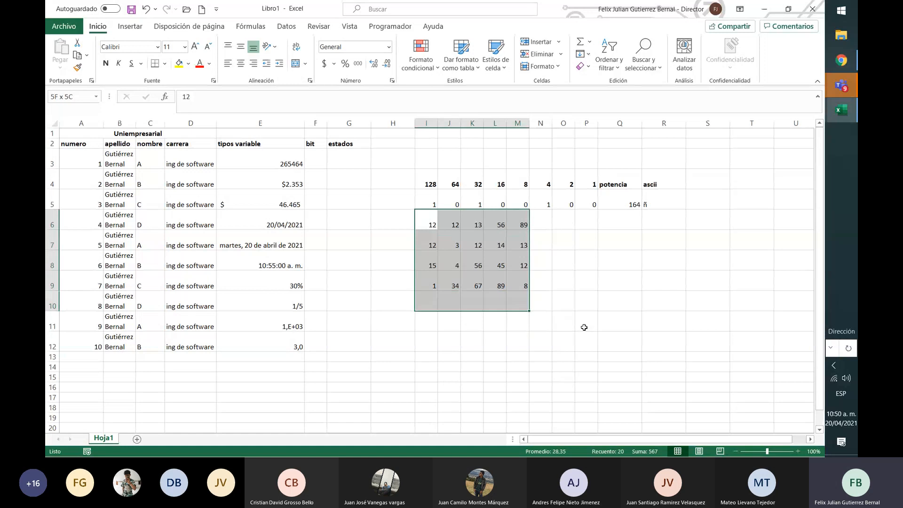
pyautogui.hotkey('shift', 'Up')
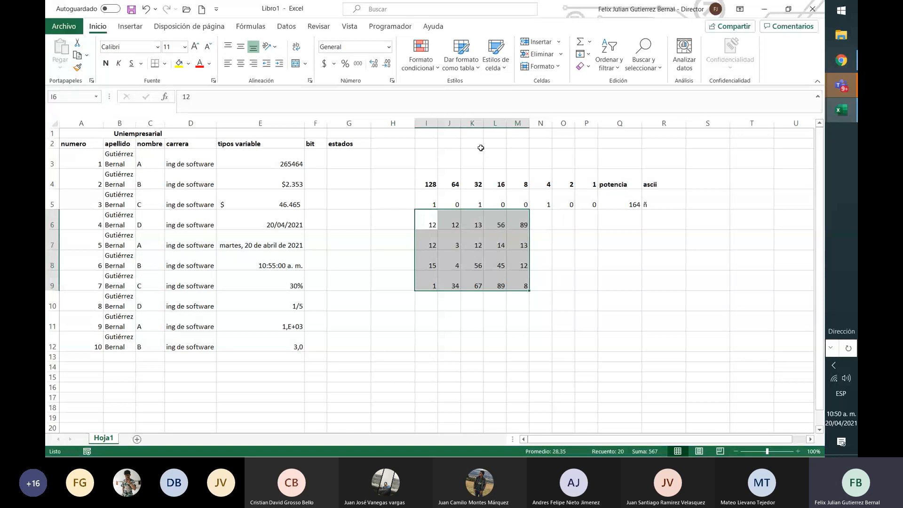
pyautogui.click(431, 68)
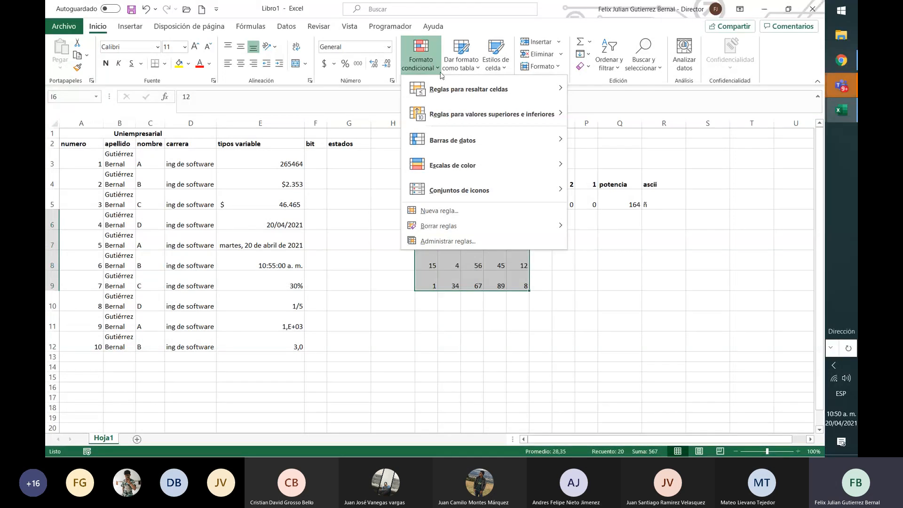
pyautogui.moveTo(499, 87)
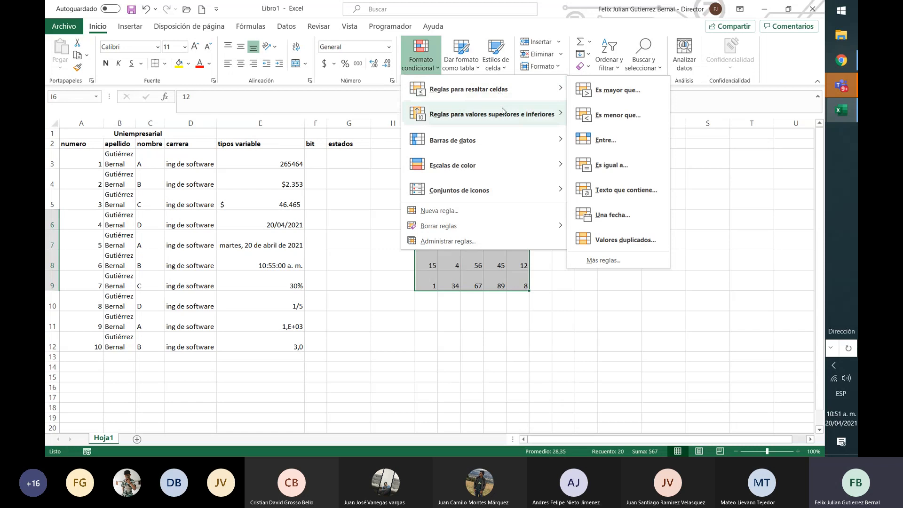
pyautogui.moveTo(503, 112)
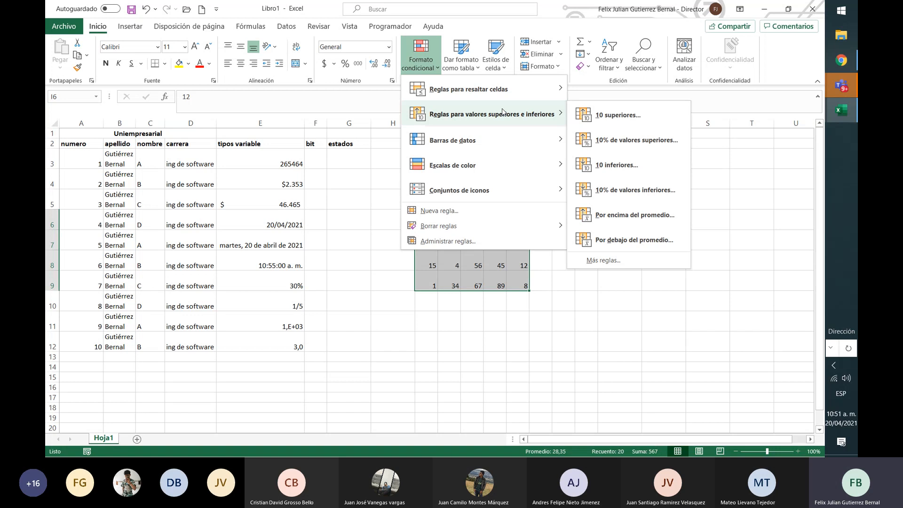
pyautogui.moveTo(504, 138)
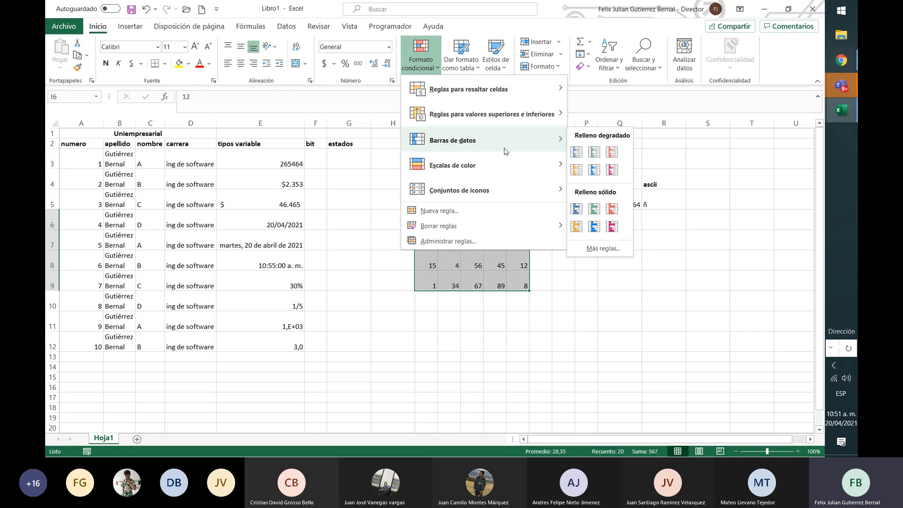
pyautogui.moveTo(518, 164)
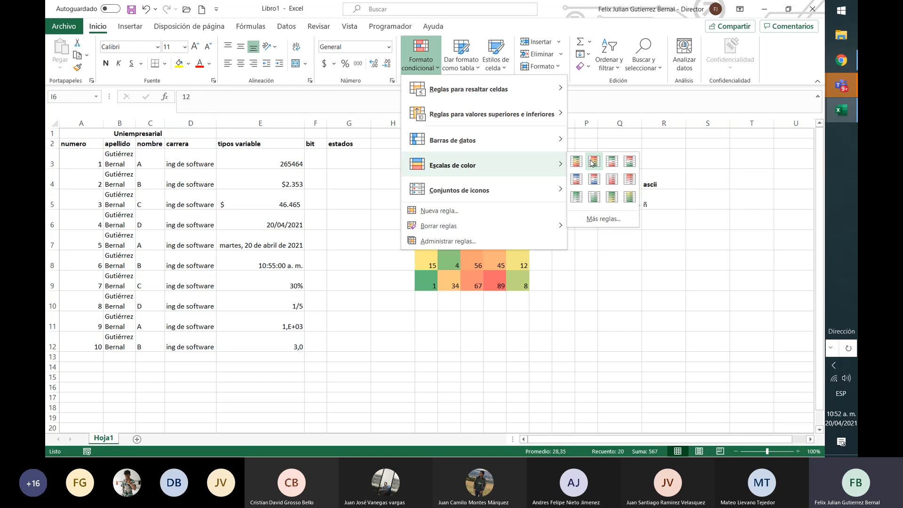
pyautogui.click(592, 161)
pyautogui.click(513, 239)
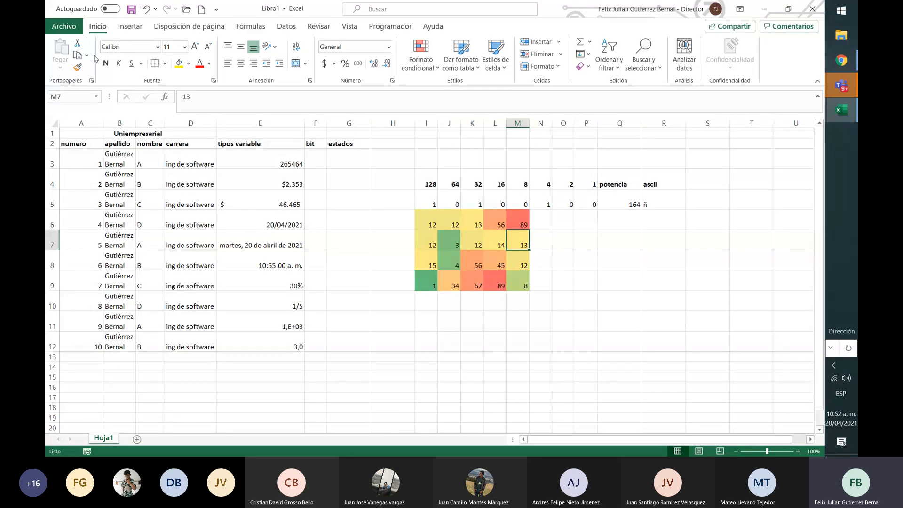
# Set up an equal-to highlighting rule on A3:G12 for cells containing the value A
pyautogui.click(95, 156)
pyautogui.moveTo(95, 156); pyautogui.dragTo(344, 346)
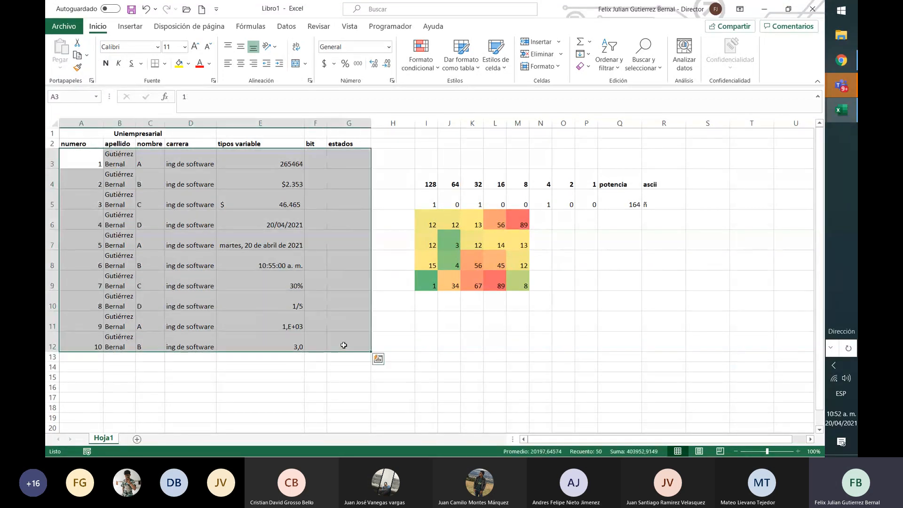
pyautogui.click(425, 62)
pyautogui.moveTo(502, 94)
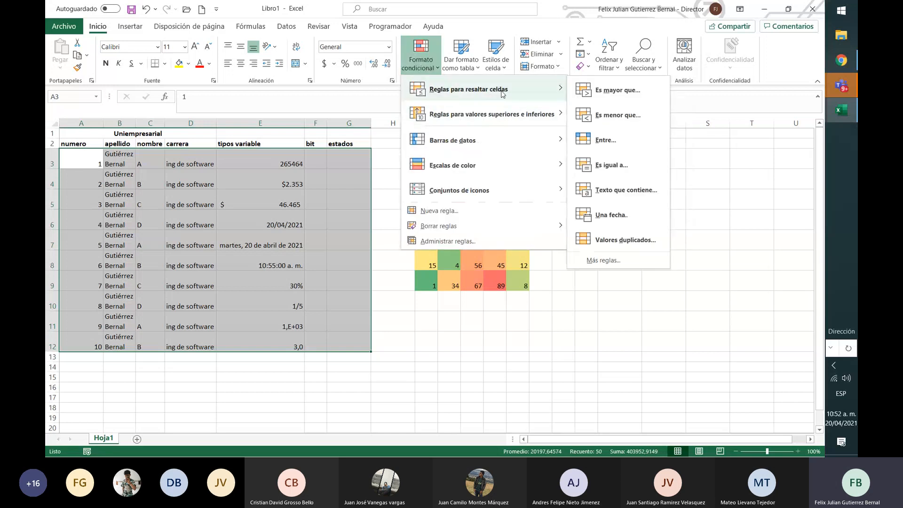
pyautogui.click(633, 172)
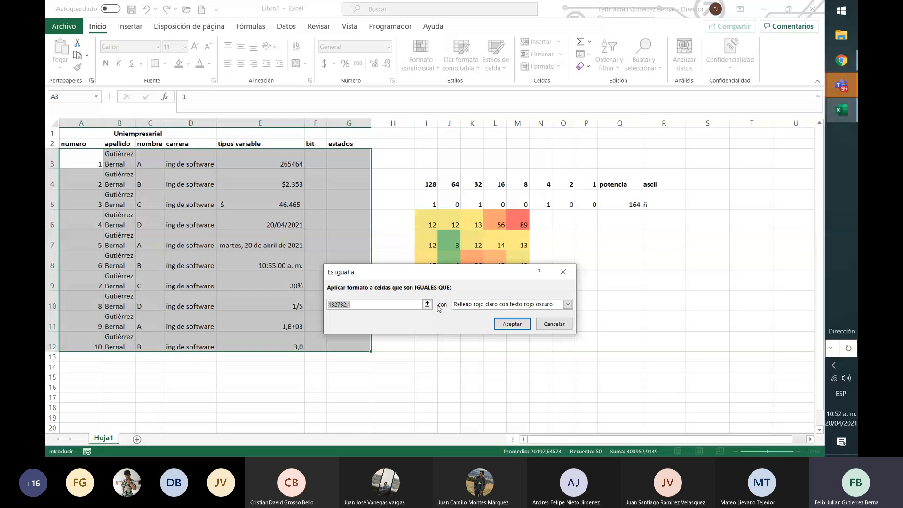
pyautogui.press('BackSpace')
pyautogui.write('A')
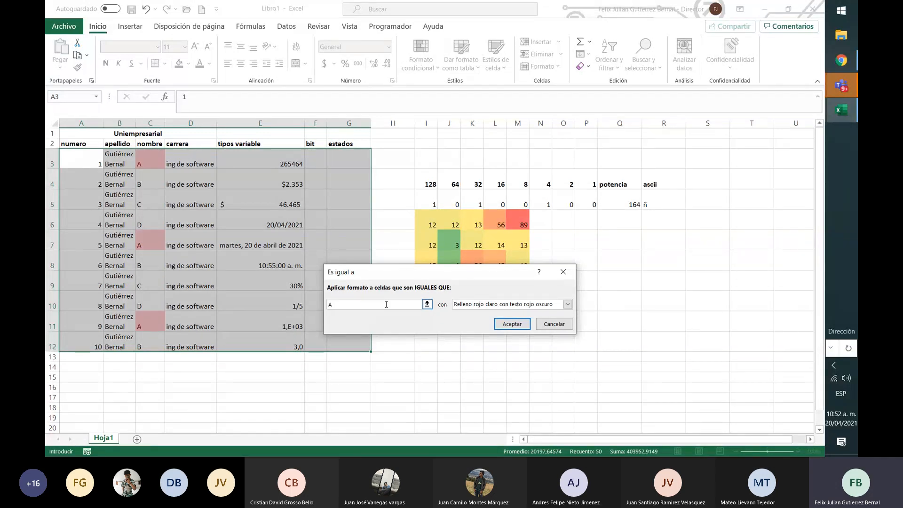
# Give the equal-to rule a custom format with black fill and white font, and apply it to A3:G12
pyautogui.click(562, 305)
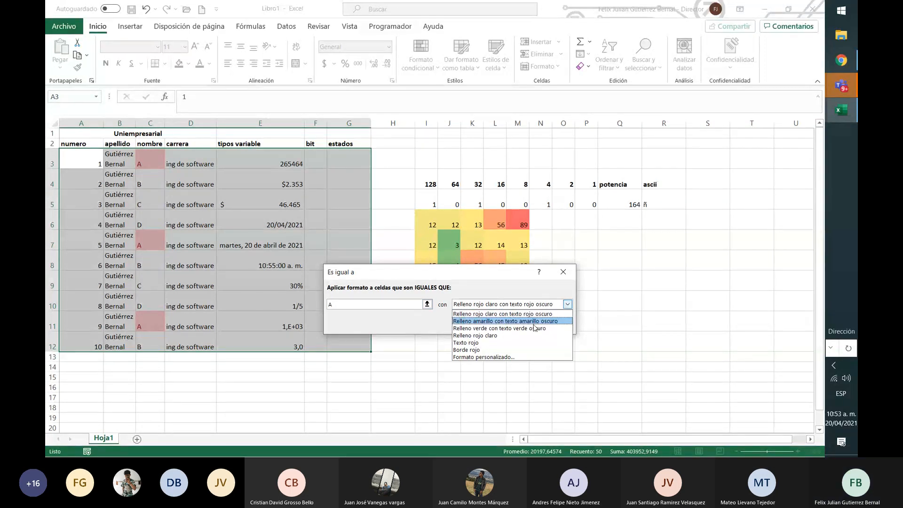
pyautogui.click(536, 329)
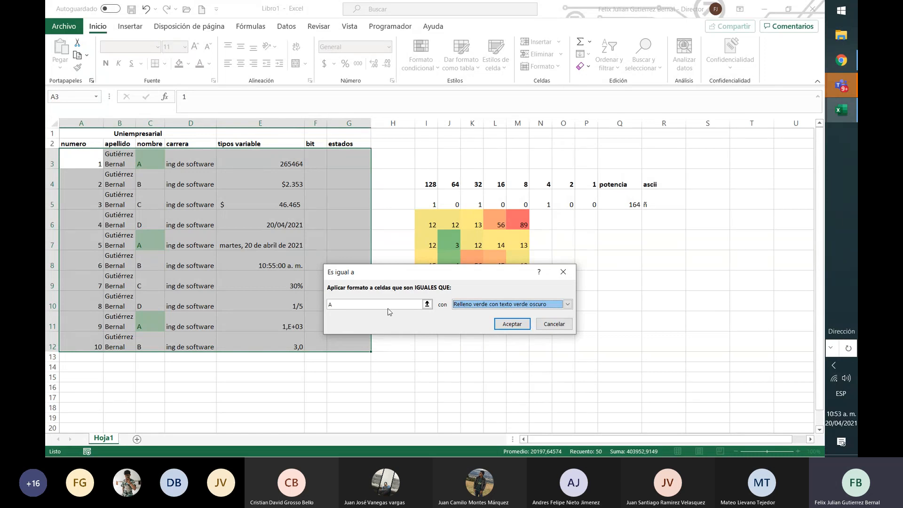
pyautogui.click(568, 304)
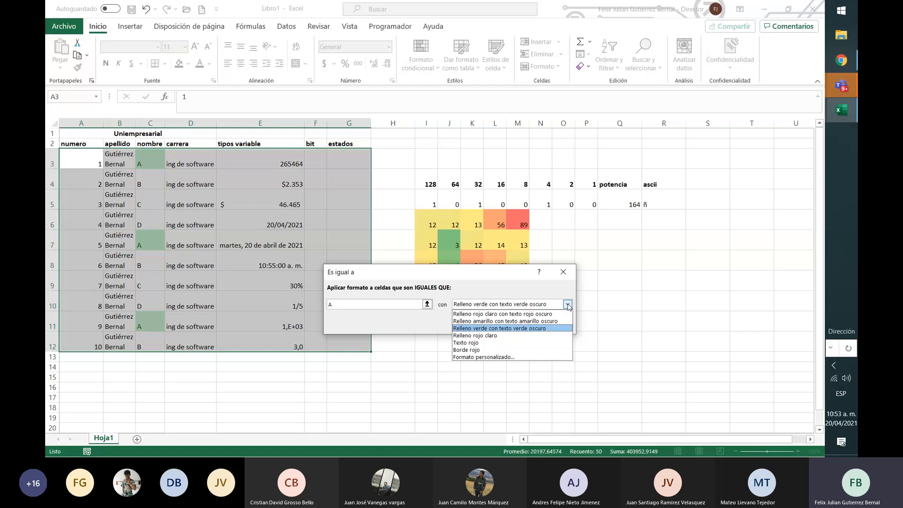
pyautogui.click(492, 358)
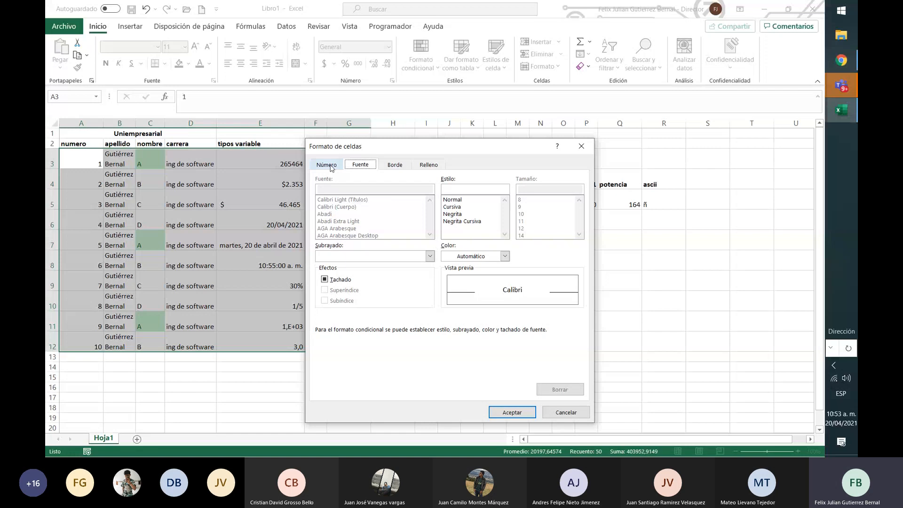
pyautogui.click(423, 169)
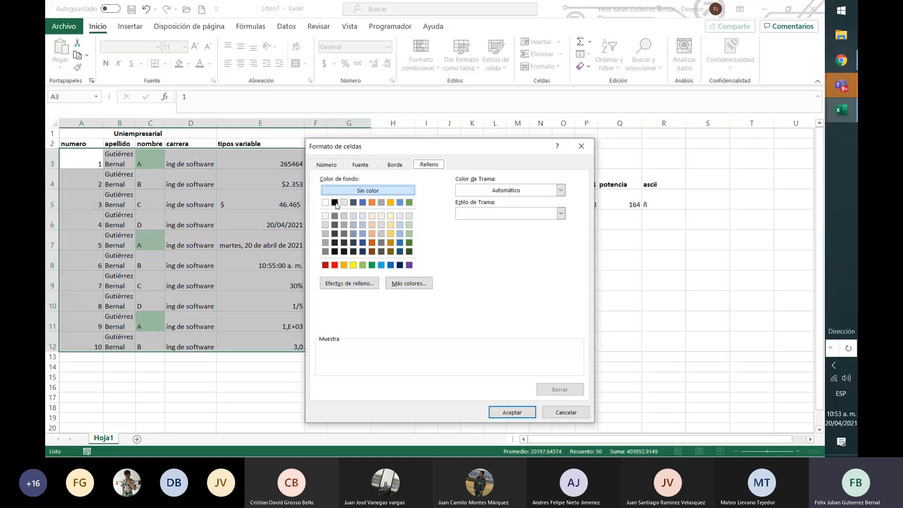
pyautogui.click(334, 203)
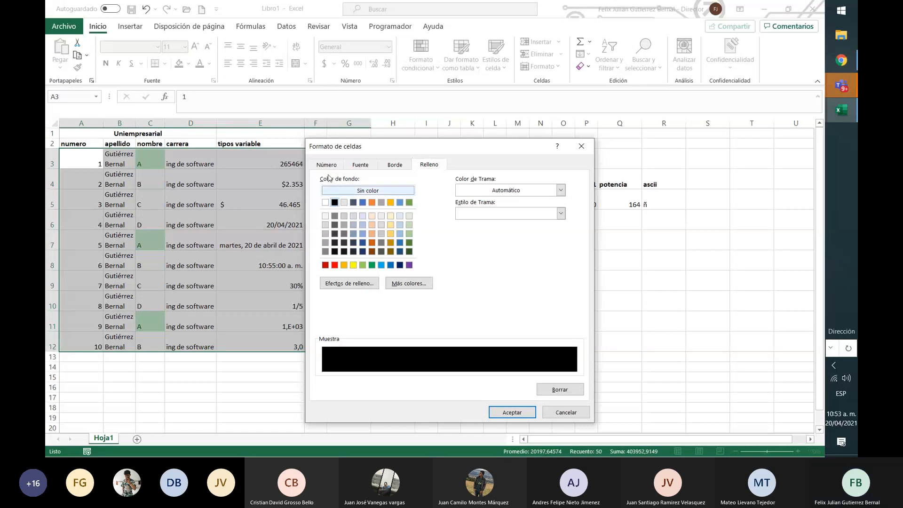
pyautogui.click(361, 166)
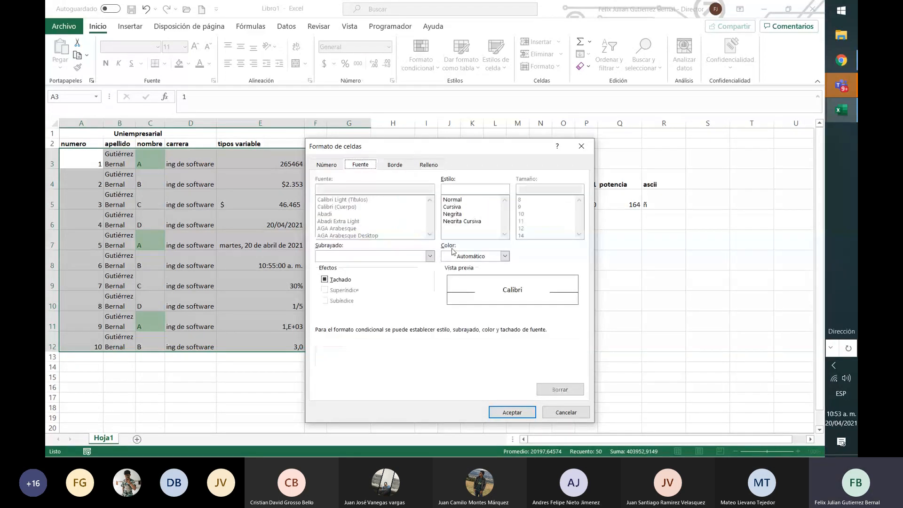
pyautogui.click(504, 256)
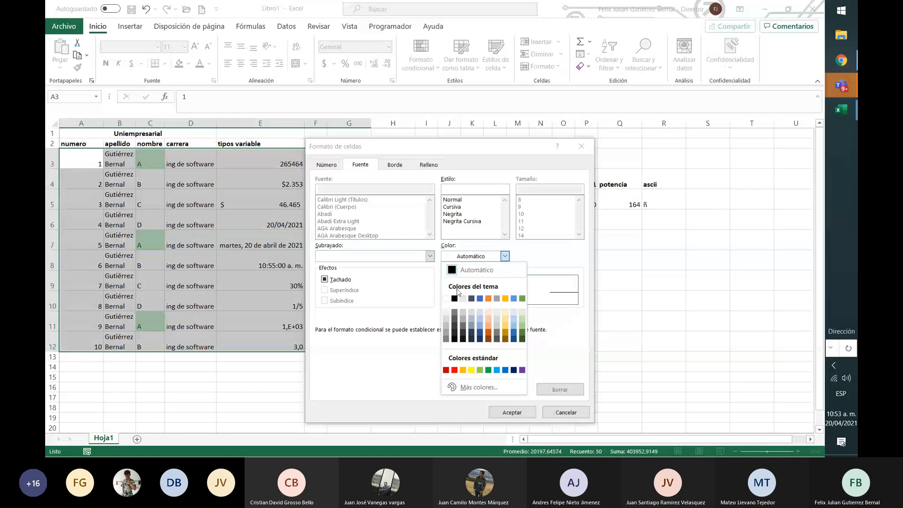
pyautogui.click(447, 299)
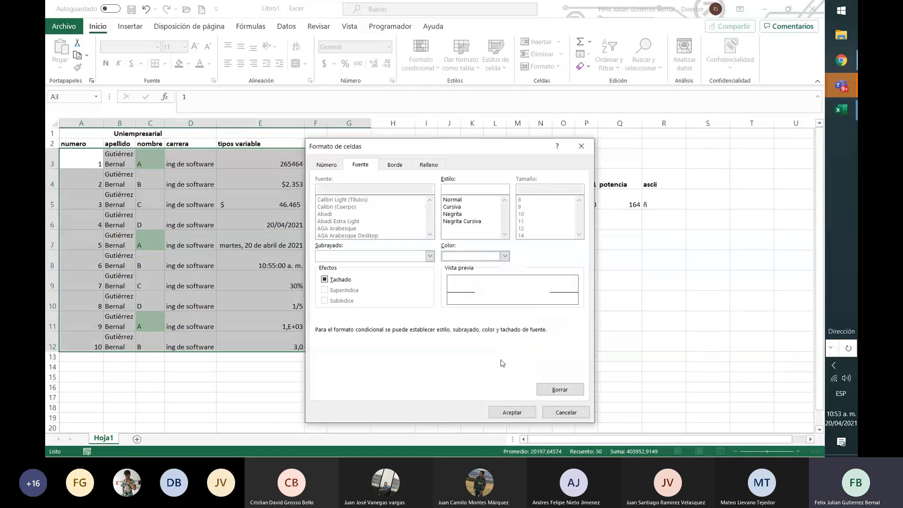
pyautogui.click(517, 412)
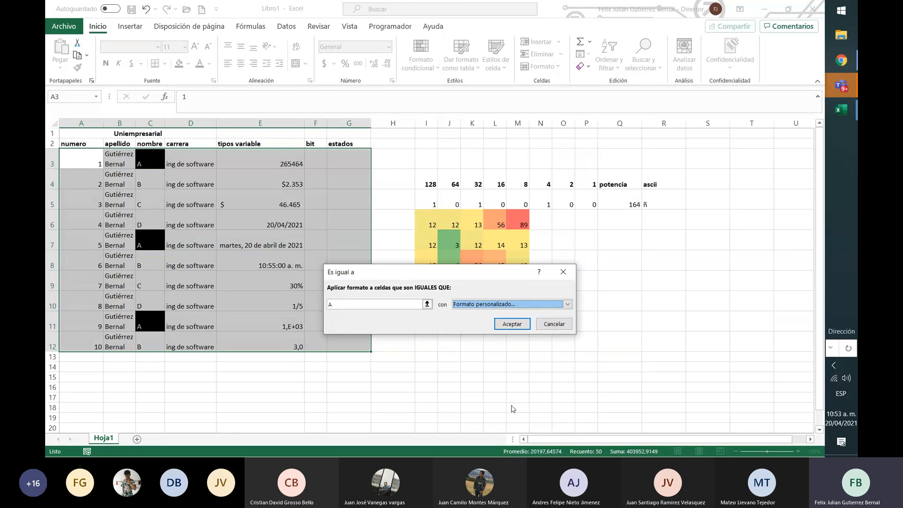
pyautogui.click(509, 322)
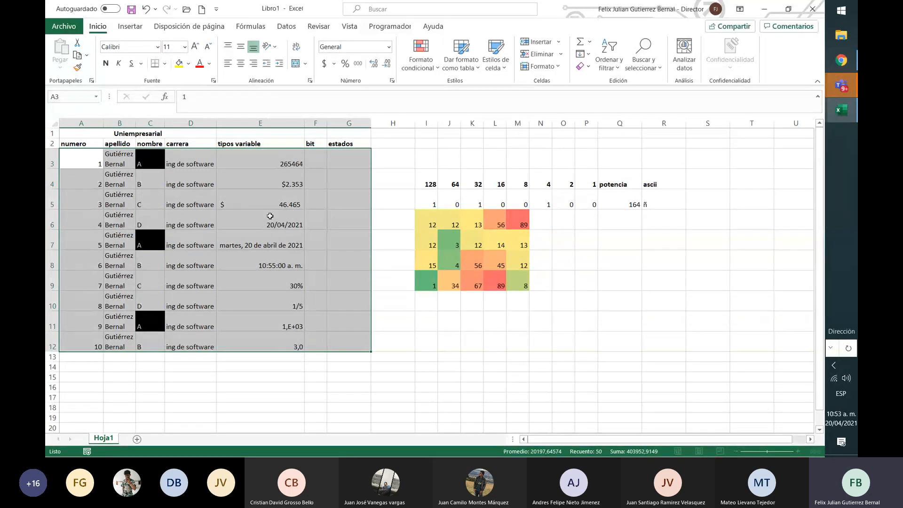
pyautogui.click(436, 337)
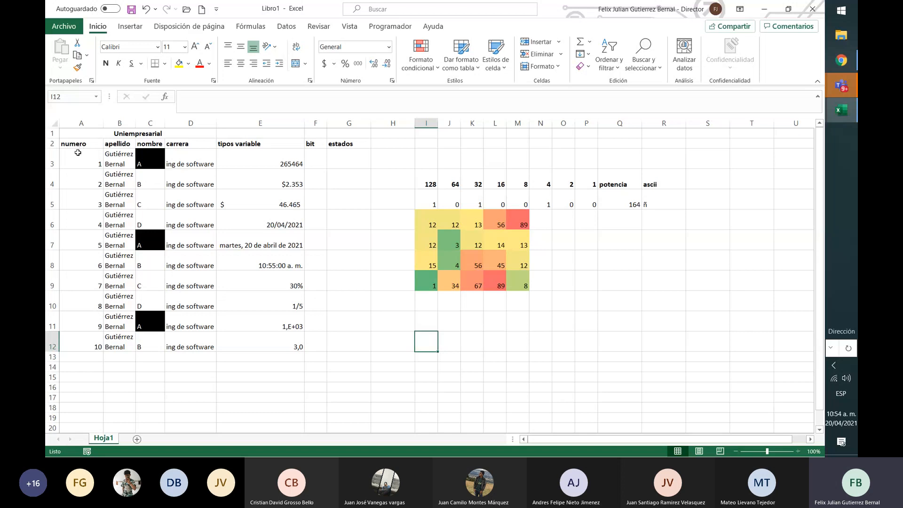
# Start a new conditional formatting rule on A3:G12 that formats only duplicate values
pyautogui.moveTo(79, 152); pyautogui.dragTo(358, 349)
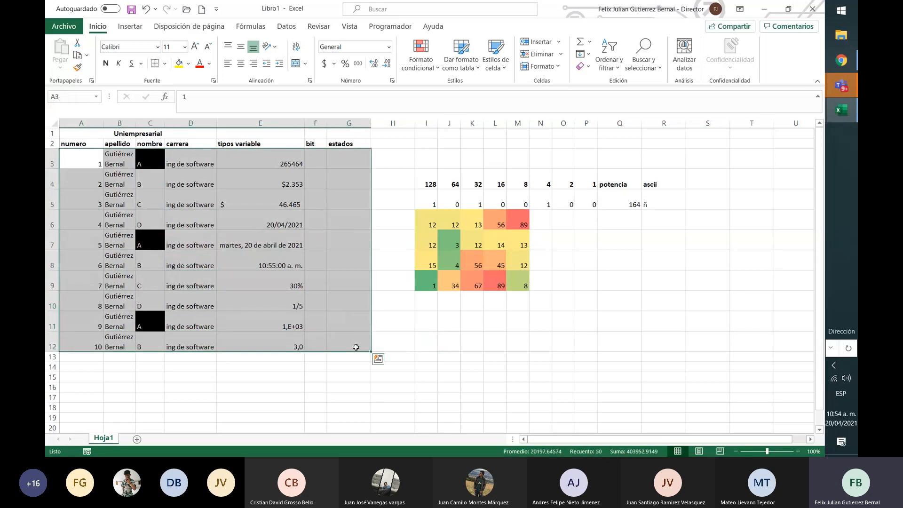
pyautogui.click(431, 66)
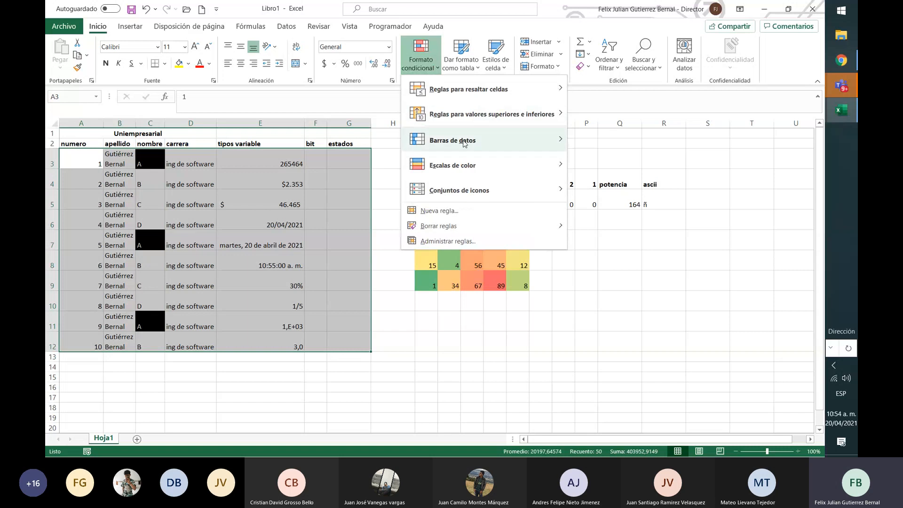
pyautogui.click(465, 219)
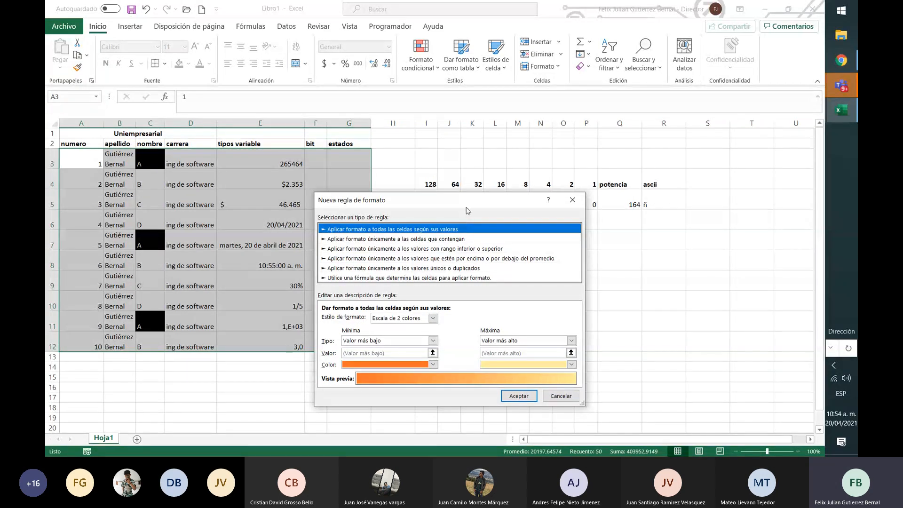
pyautogui.moveTo(466, 210); pyautogui.dragTo(590, 140)
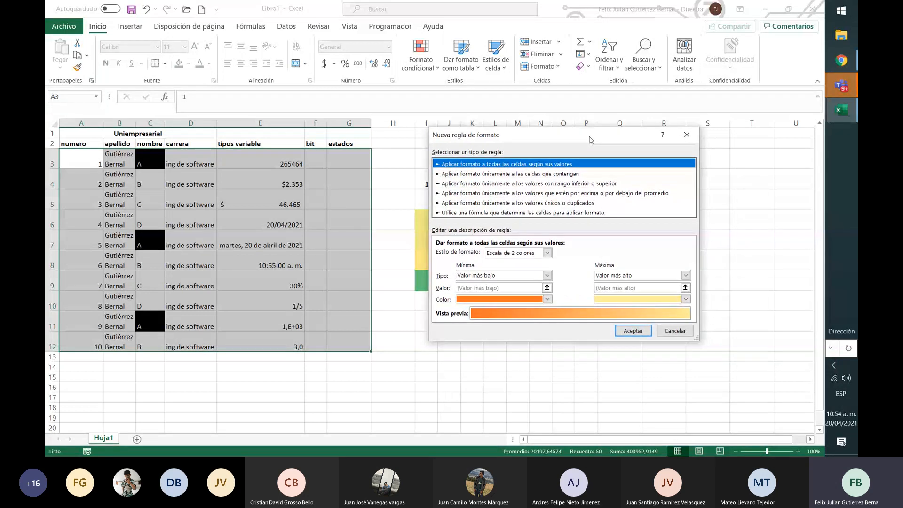
pyautogui.click(573, 174)
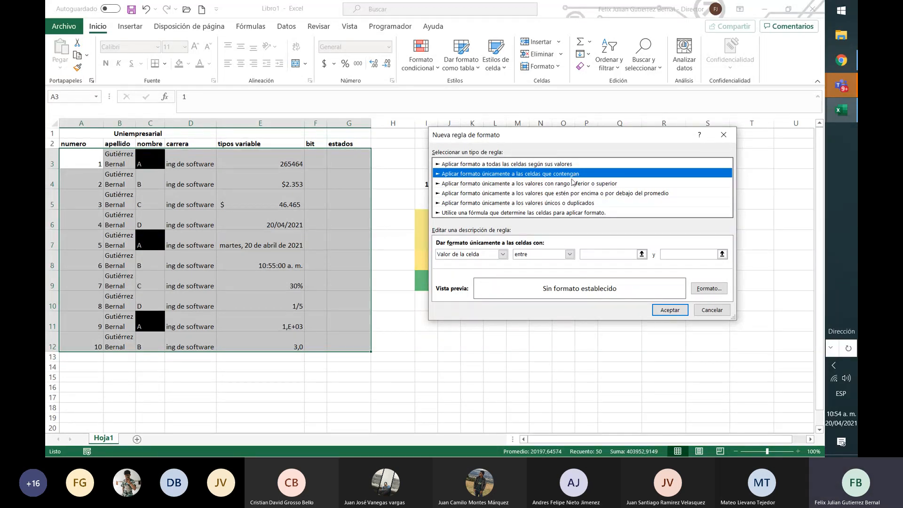
pyautogui.click(569, 204)
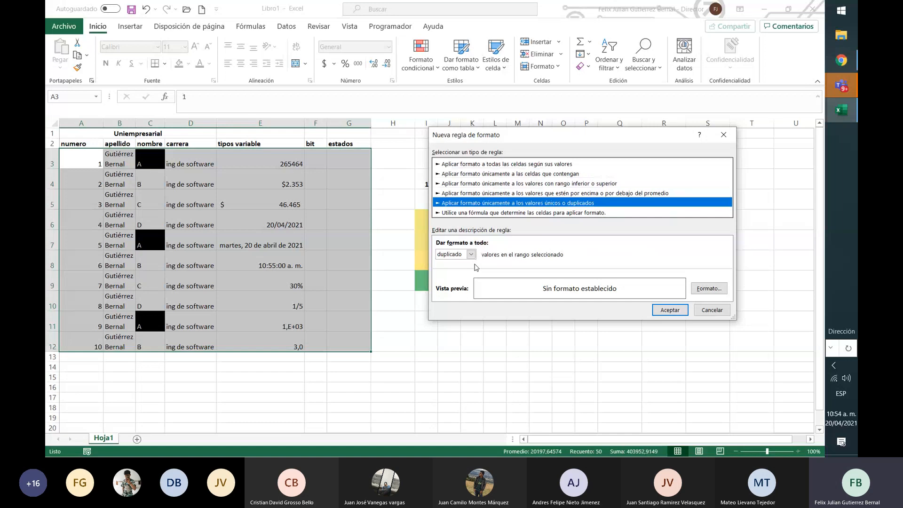
# Set the duplicate-value rule's format to a red fill and apply the rule to A3:G12
pyautogui.click(705, 289)
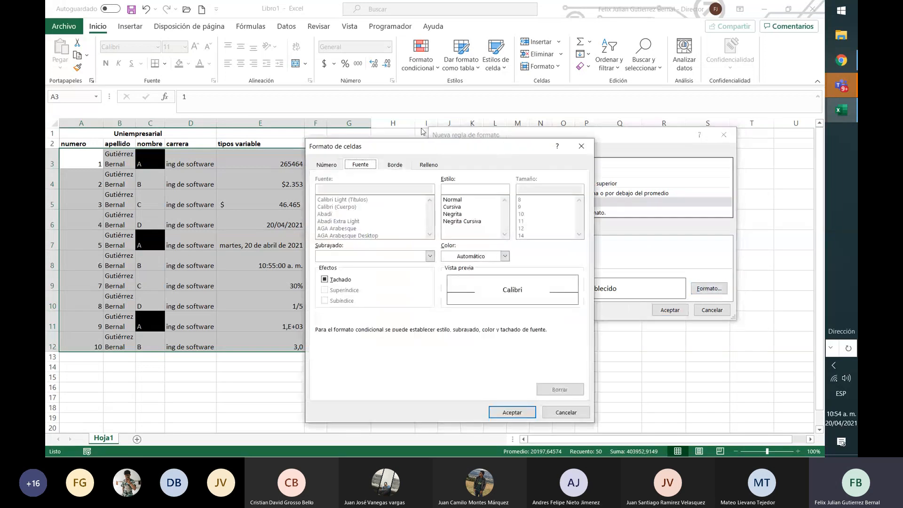
pyautogui.click(429, 164)
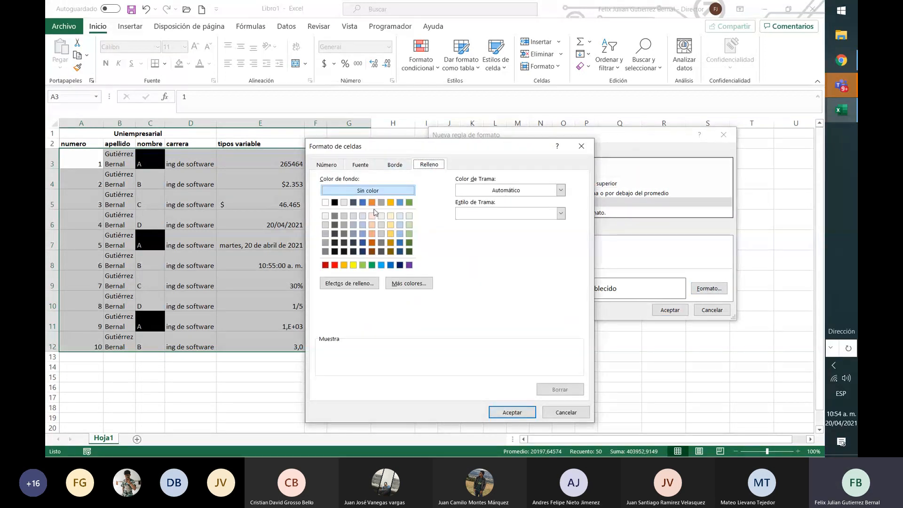
pyautogui.click(334, 265)
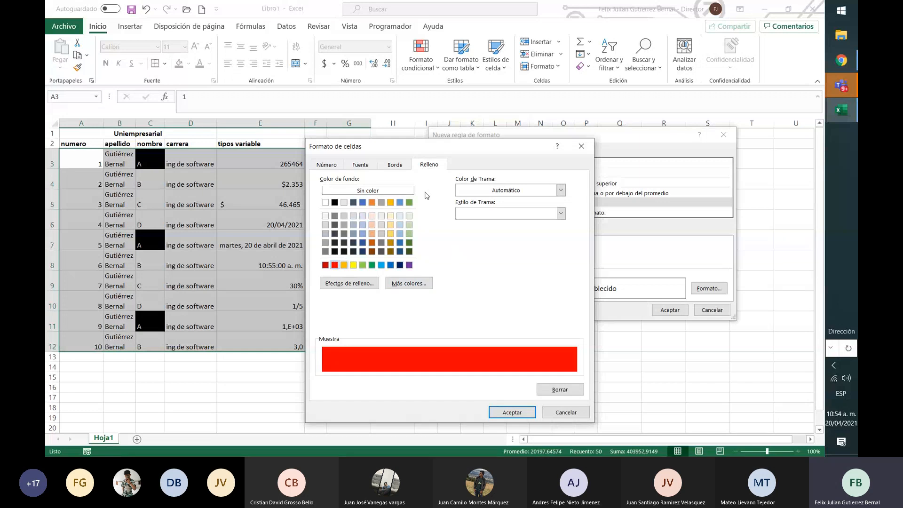
pyautogui.click(361, 164)
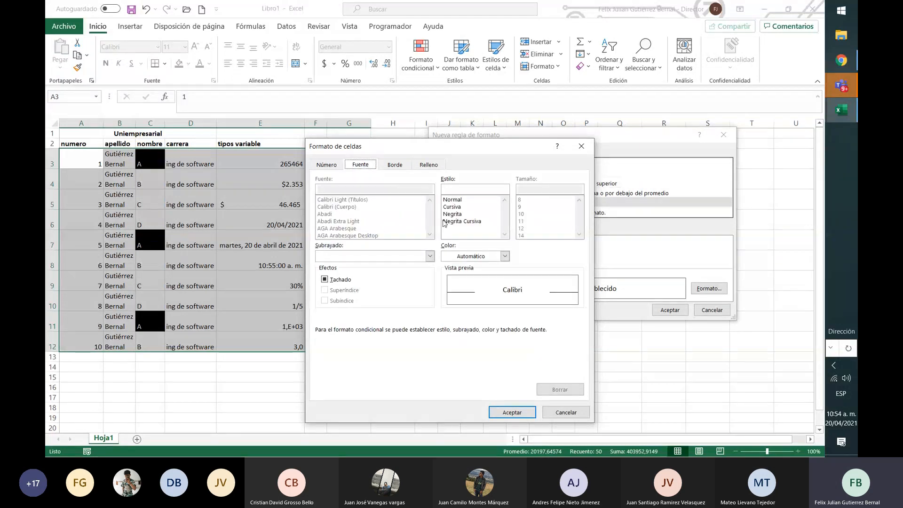
pyautogui.click(511, 412)
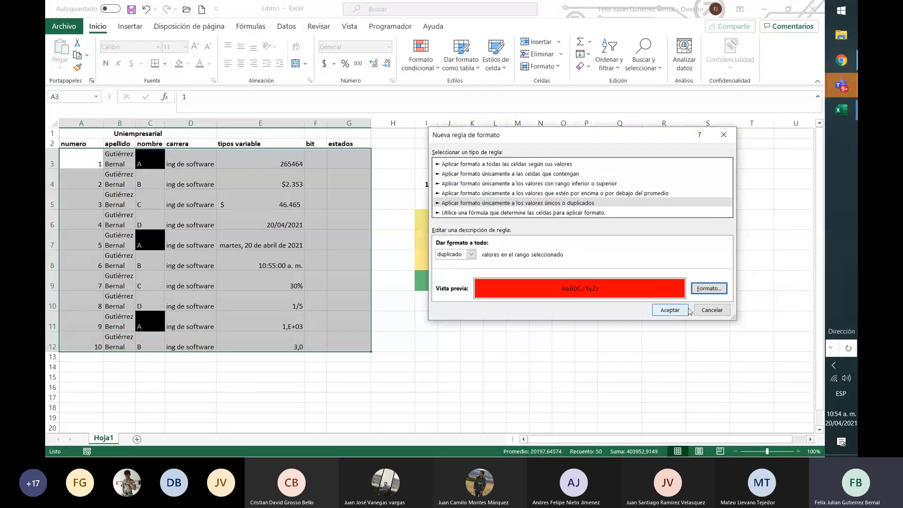
pyautogui.click(671, 310)
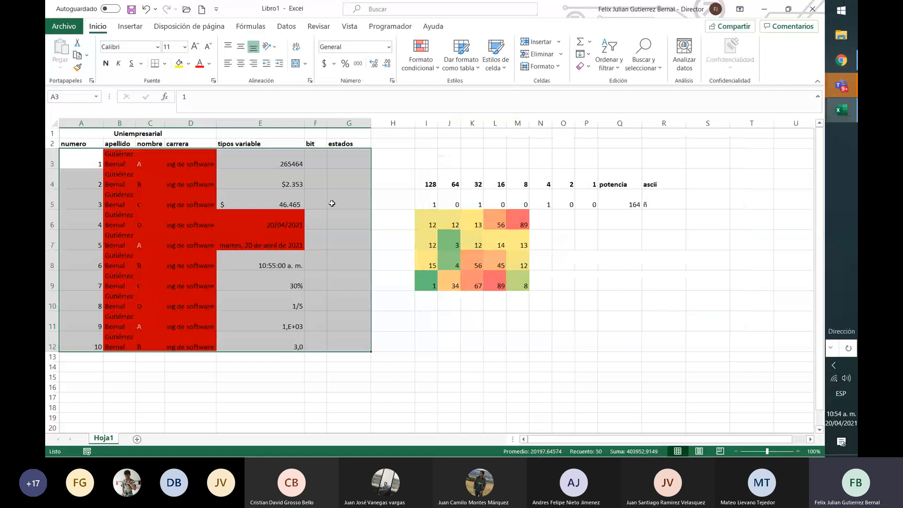
# Examine the cells highlighted by the duplicate-value rule, comparing the name in C3 and the dates in E6 and E7
pyautogui.click(219, 211)
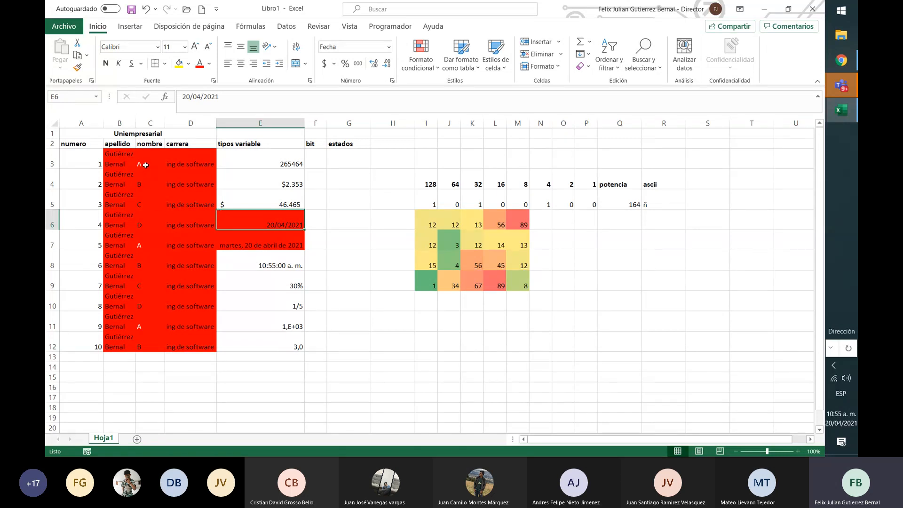
pyautogui.click(146, 165)
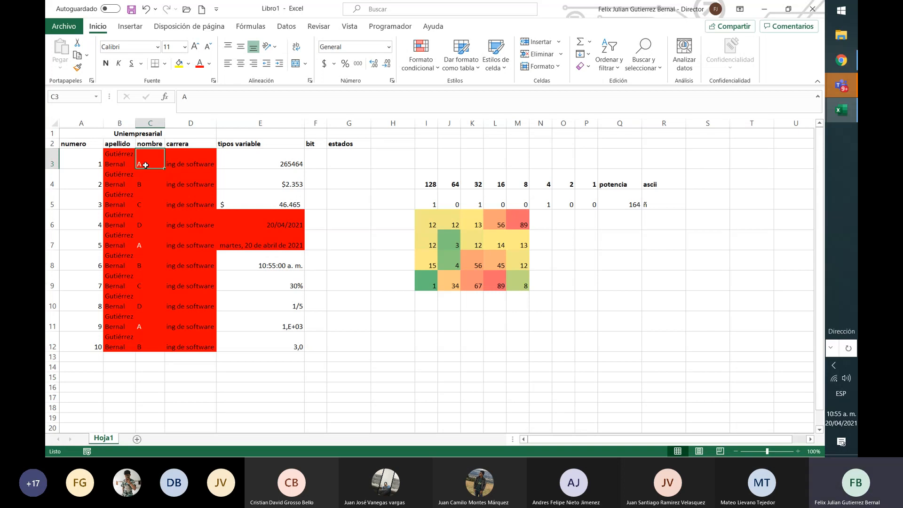
pyautogui.press('Down')
pyautogui.press('Down')
pyautogui.press('Down')
pyautogui.press('Down')
pyautogui.press('Right')
pyautogui.press('Right')
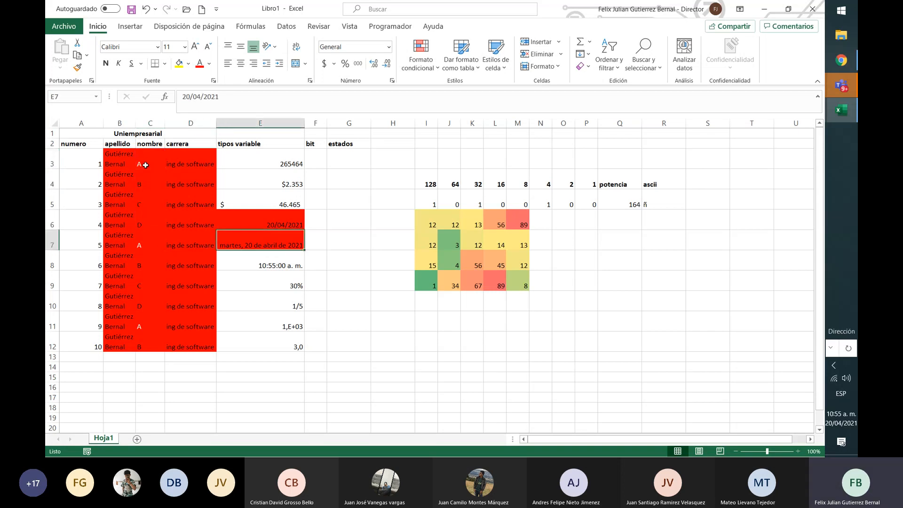
pyautogui.press('Up')
pyautogui.press('Up')
pyautogui.press('Up')
pyautogui.press('Up')
pyautogui.press('Up')
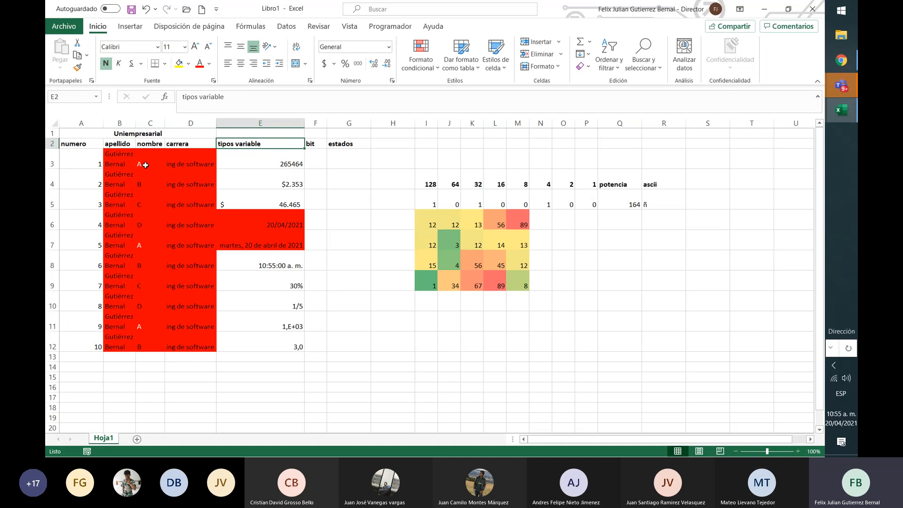
pyautogui.press('Down')
pyautogui.press('Down')
pyautogui.press('Down')
pyautogui.press('Down')
pyautogui.hotkey('shift', 'Down')
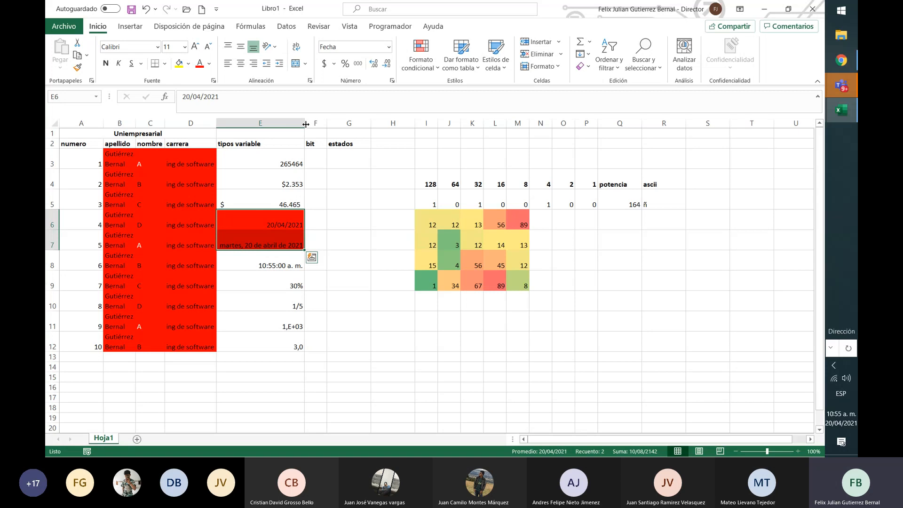
# Undo the red duplicate-value formatting rule on A3:G12
pyautogui.hotkey('shift', 'Up')
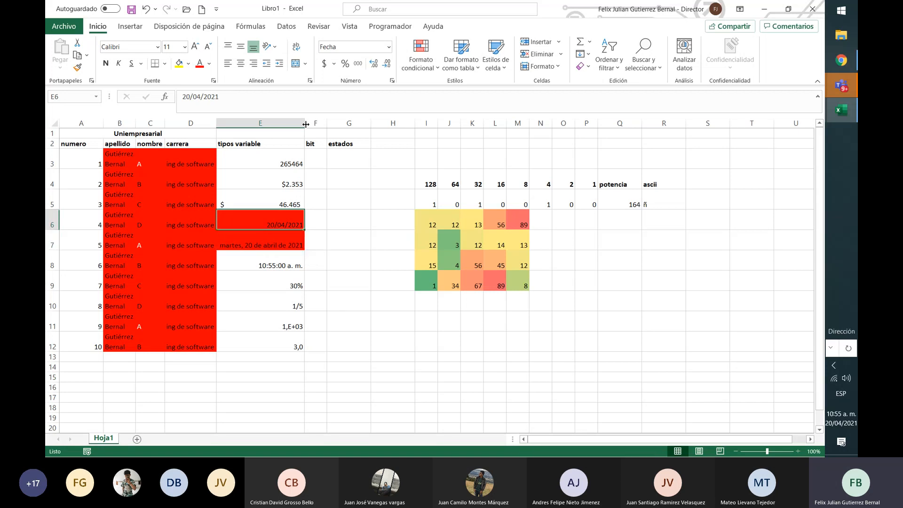
pyautogui.press('Down')
pyautogui.hotkey('ctrl', 'z')
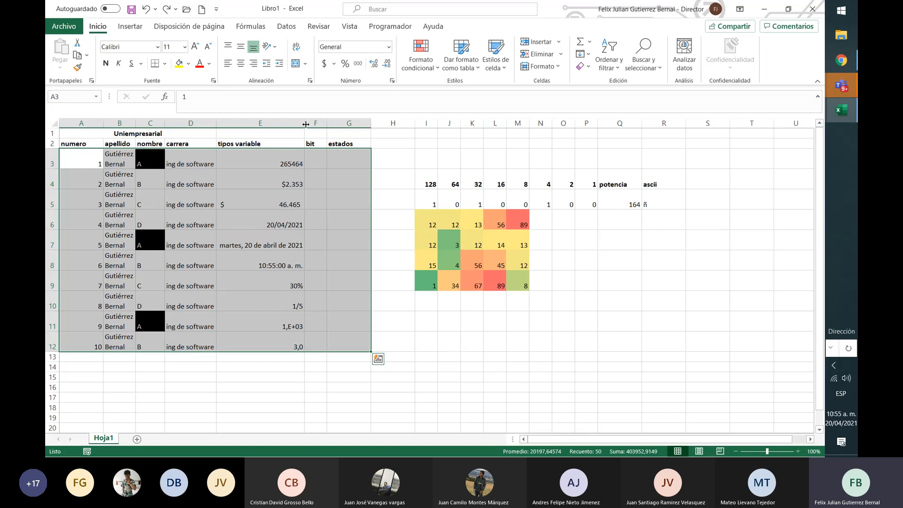
# Show the available options for clearing conditional formatting rules
pyautogui.press('Down')
pyautogui.press('Up')
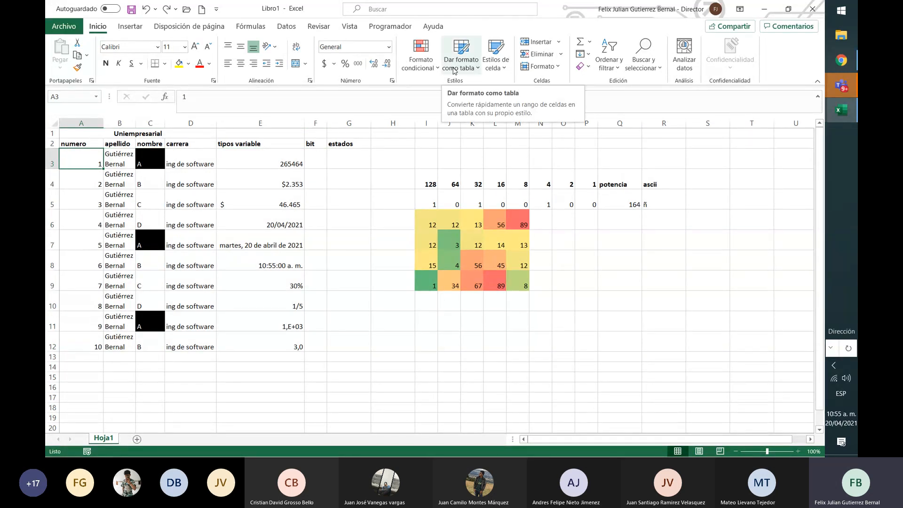
pyautogui.click(434, 70)
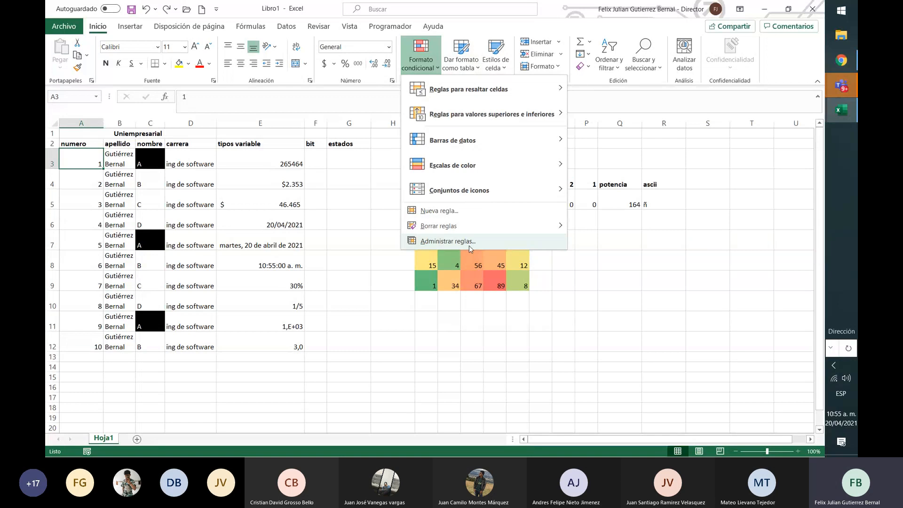
pyautogui.moveTo(499, 226)
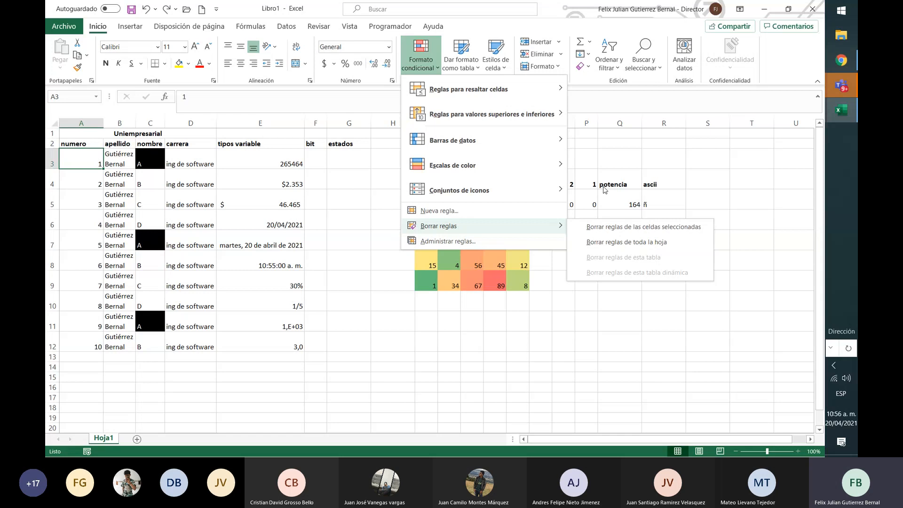
# Browse the predefined table formats and the cell styles, including the Bueno style, without applying any
pyautogui.click(472, 71)
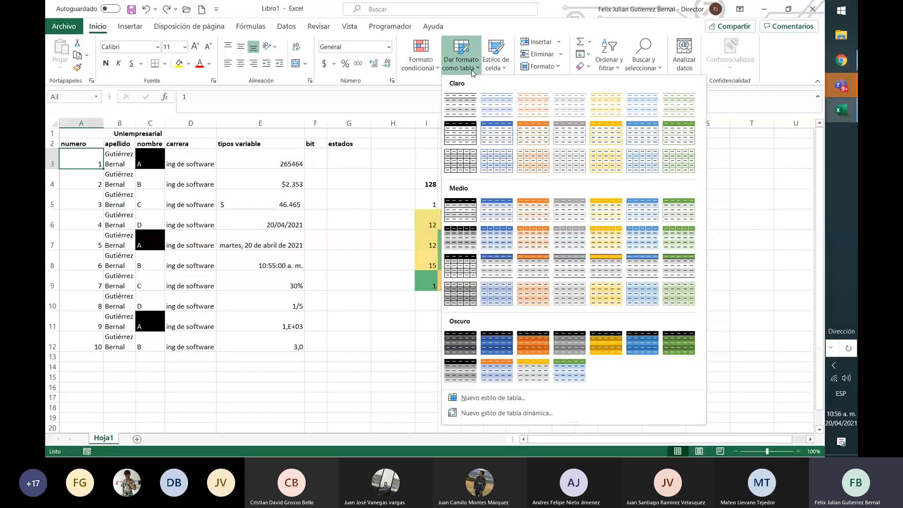
pyautogui.click(507, 67)
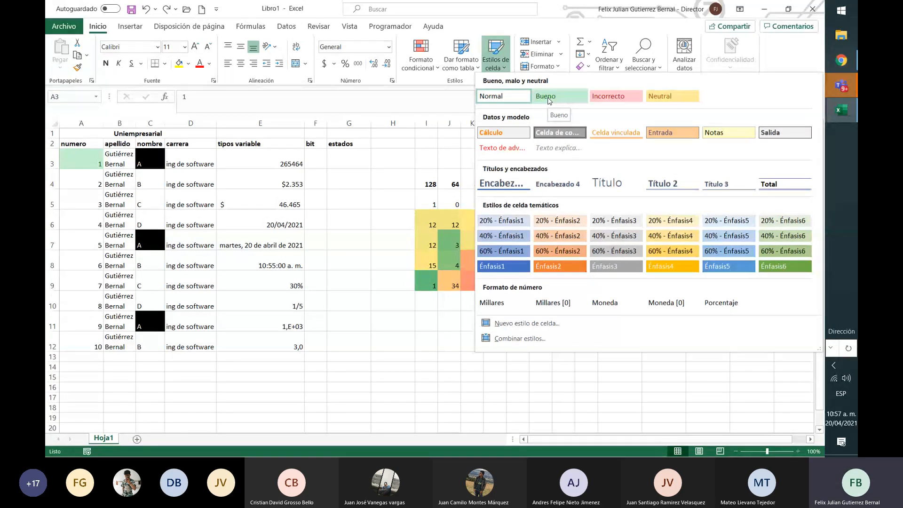
pyautogui.click(361, 213)
pyautogui.moveTo(72, 149)
pyautogui.mouseDown()
pyautogui.moveTo(735, 274)
pyautogui.moveTo(141, 155)
pyautogui.moveTo(110, 159)
pyautogui.moveTo(53, 196)
pyautogui.moveTo(50, 152)
pyautogui.moveTo(61, 155)
pyautogui.mouseUp()
pyautogui.doubleClick(346, 236)
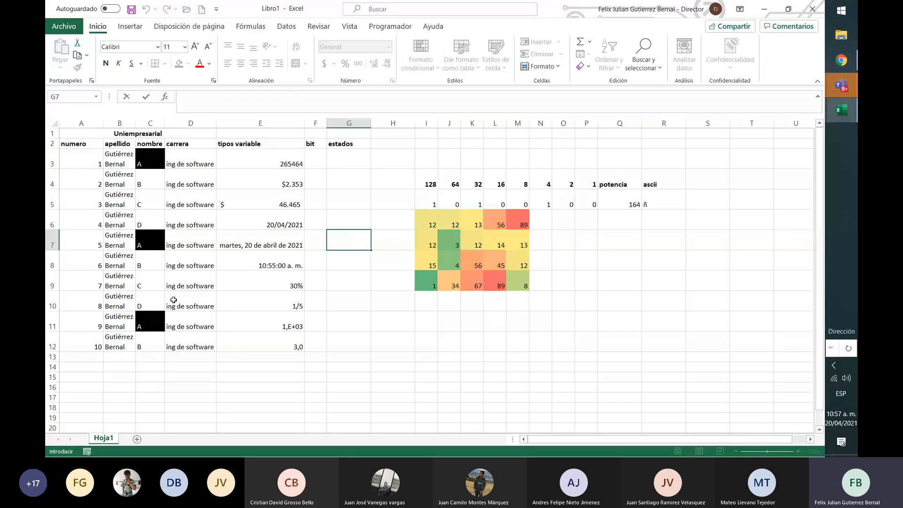
# Rename the worksheet Hoja1 as datos
pyautogui.click(231, 387)
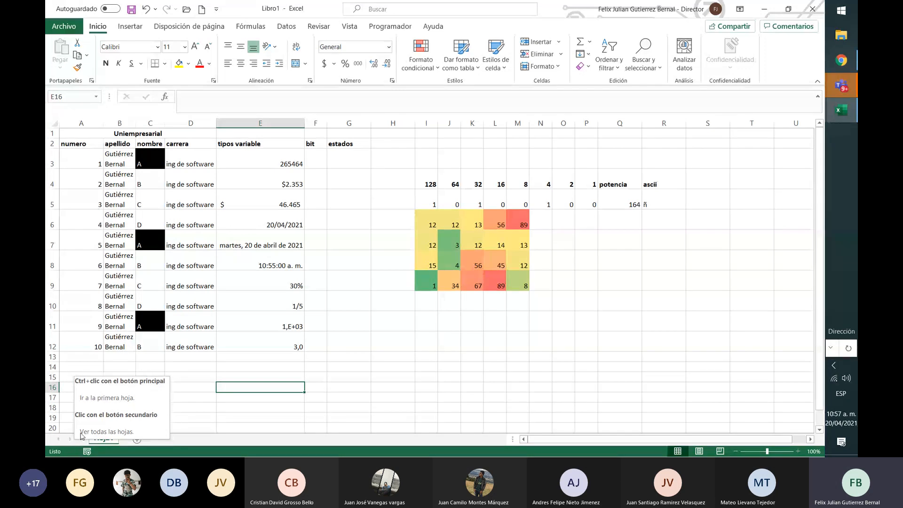
pyautogui.rightClick(100, 440)
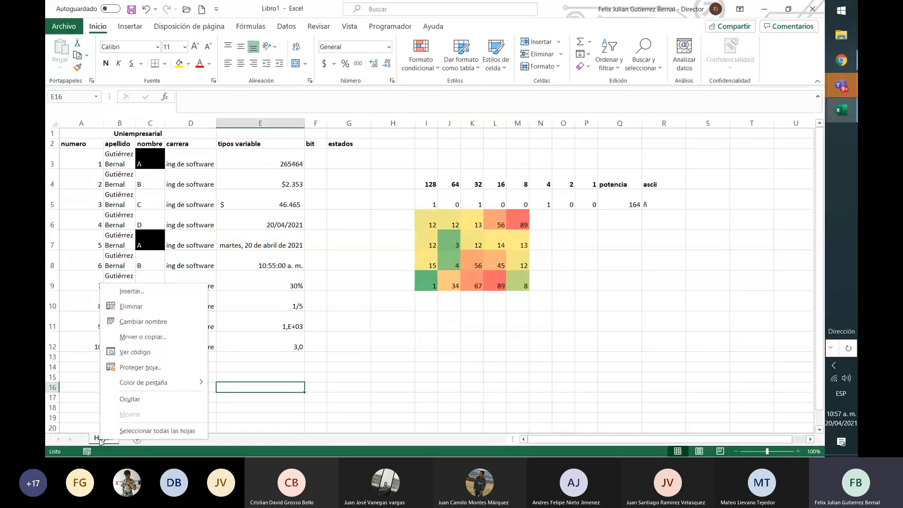
pyautogui.click(149, 322)
pyautogui.write('datos')
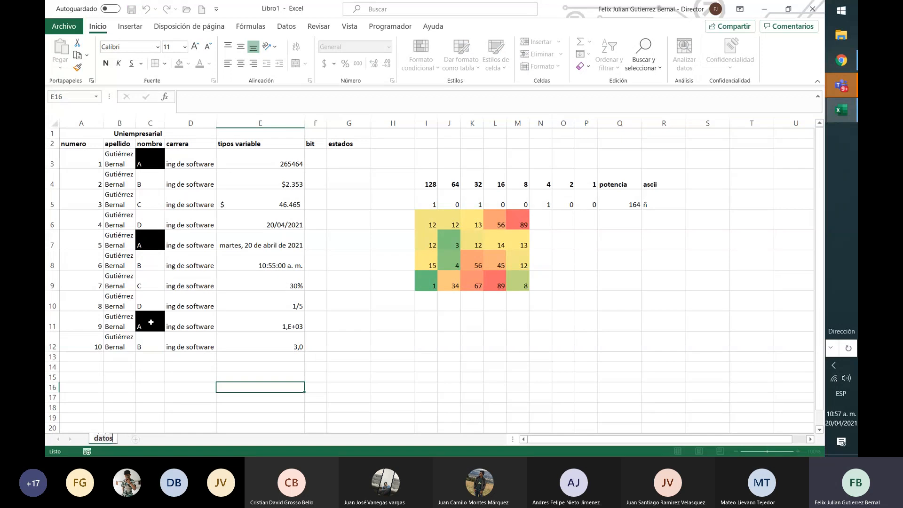
pyautogui.press('Return')
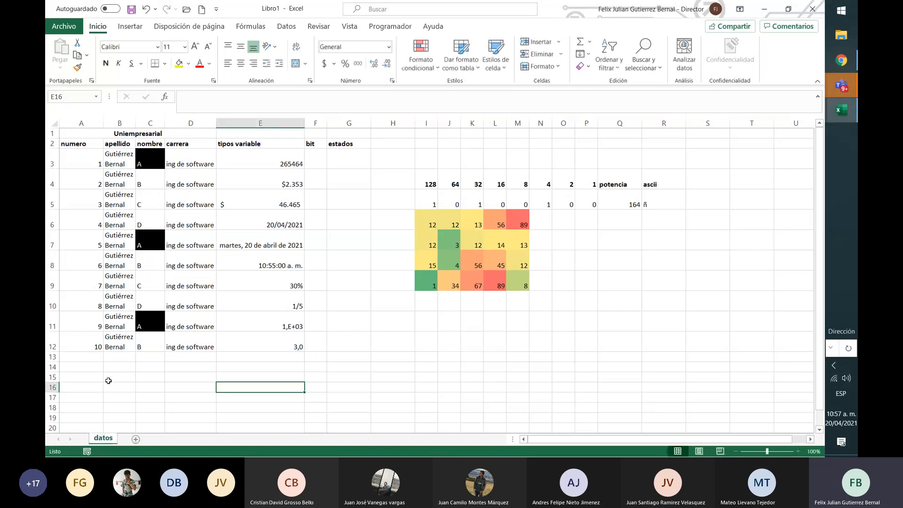
# Add a second worksheet after datos and rename it cálculos
pyautogui.click(137, 440)
pyautogui.rightClick(137, 440)
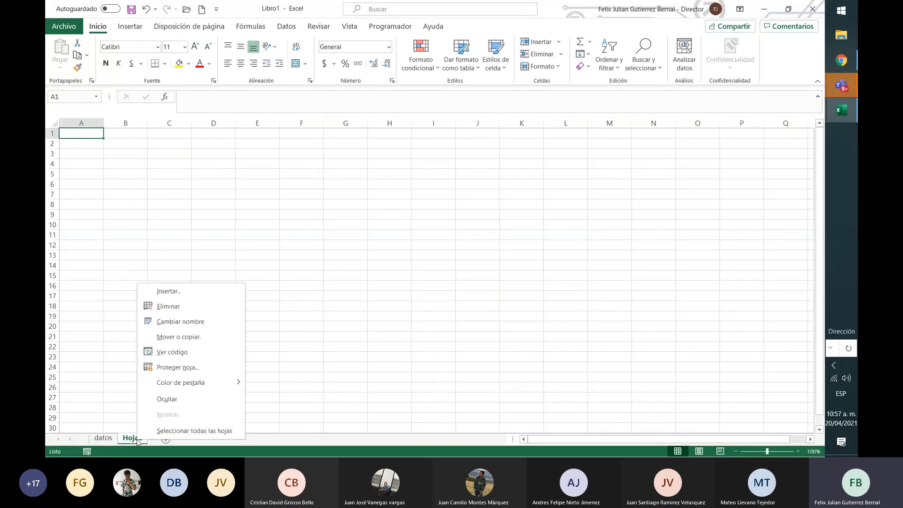
pyautogui.click(188, 335)
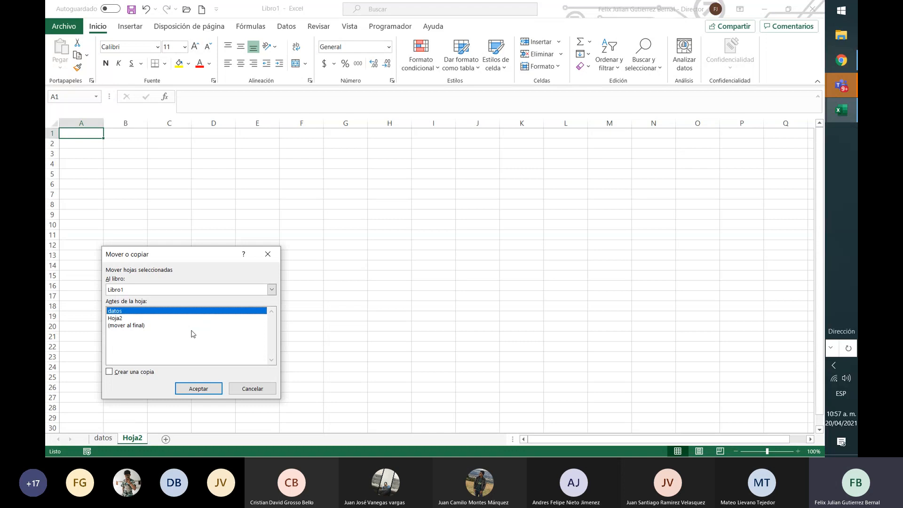
pyautogui.click(245, 385)
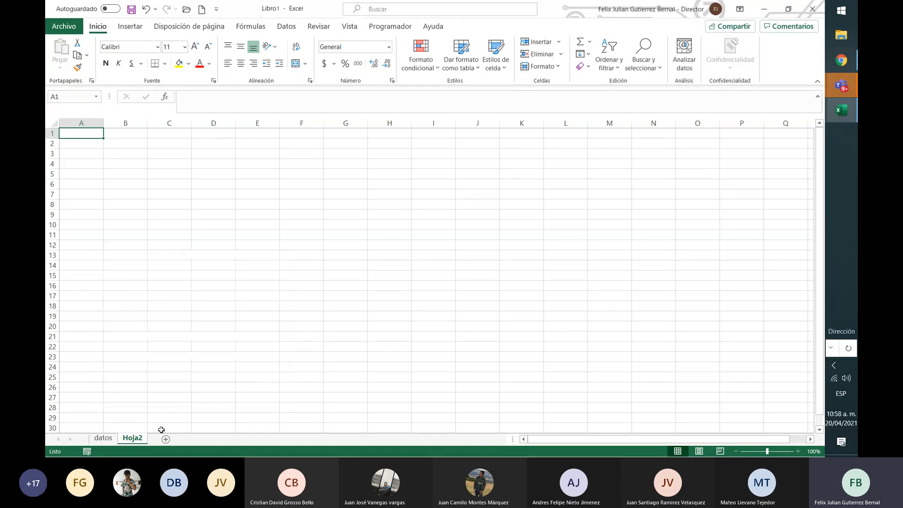
pyautogui.rightClick(138, 440)
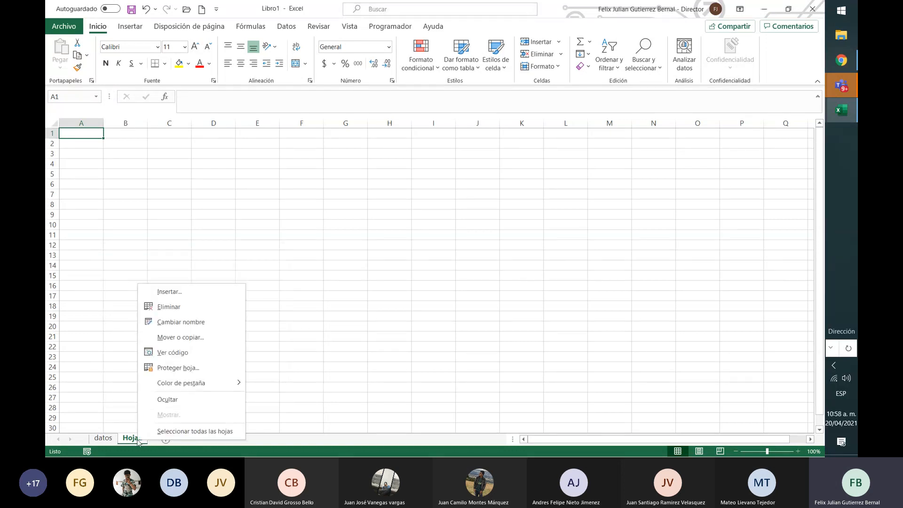
pyautogui.click(187, 326)
pyautogui.write('cálculos')
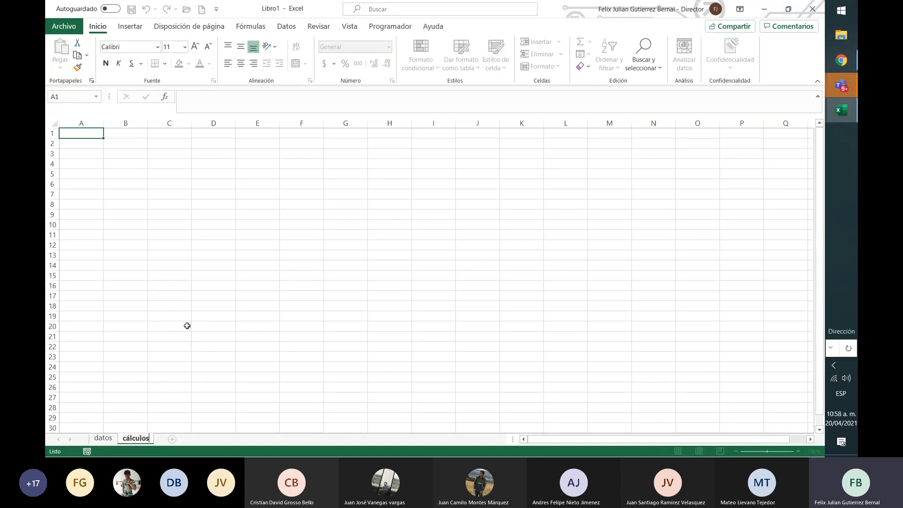
pyautogui.press('Return')
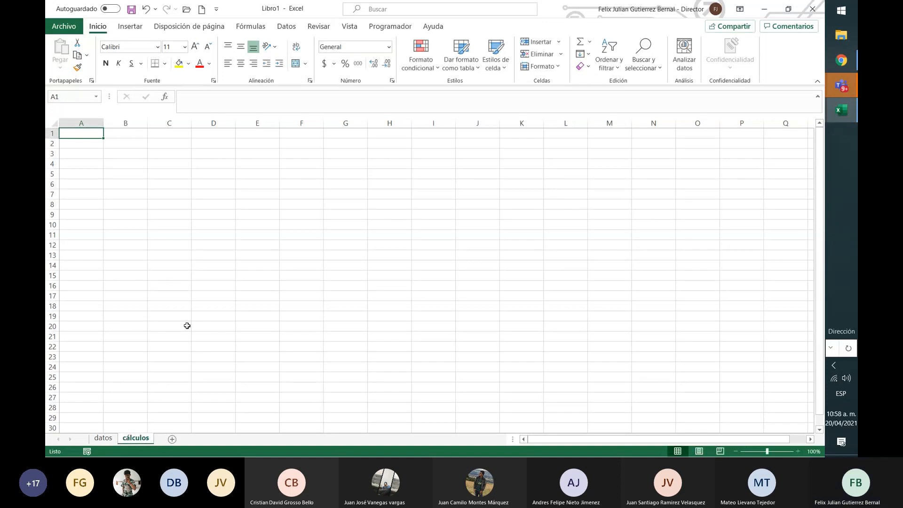
# Switch back and forth between the cálculos and datos worksheets, ending on datos
pyautogui.click(145, 245)
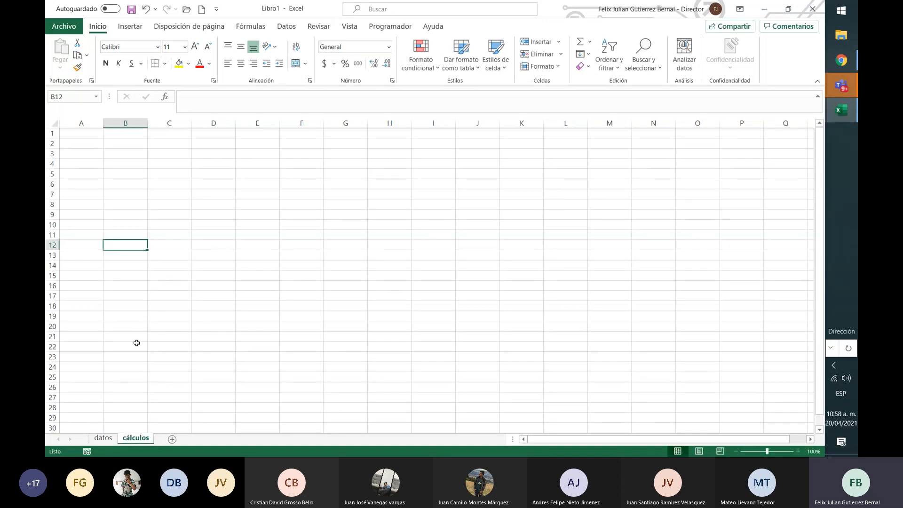
pyautogui.click(106, 440)
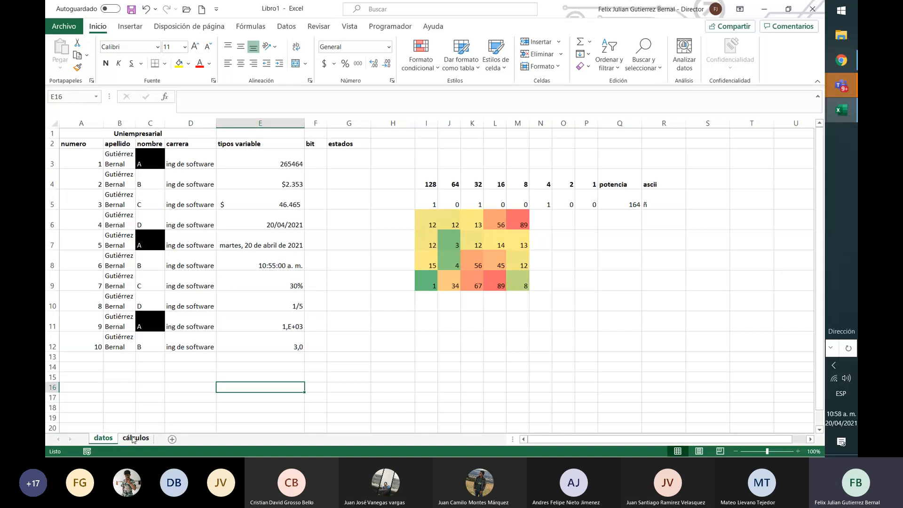
pyautogui.click(133, 438)
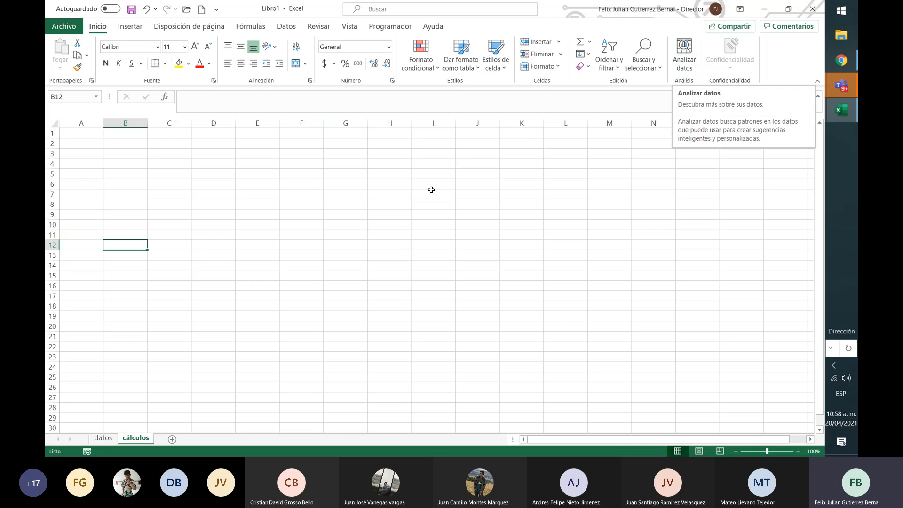
pyautogui.click(103, 438)
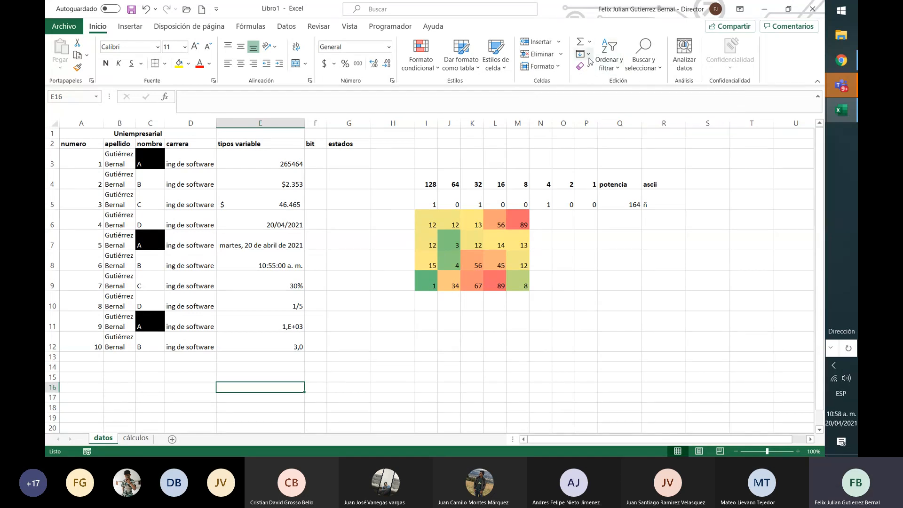
# Try to sort from A to Z with only the empty cell E16 selected
pyautogui.click(616, 69)
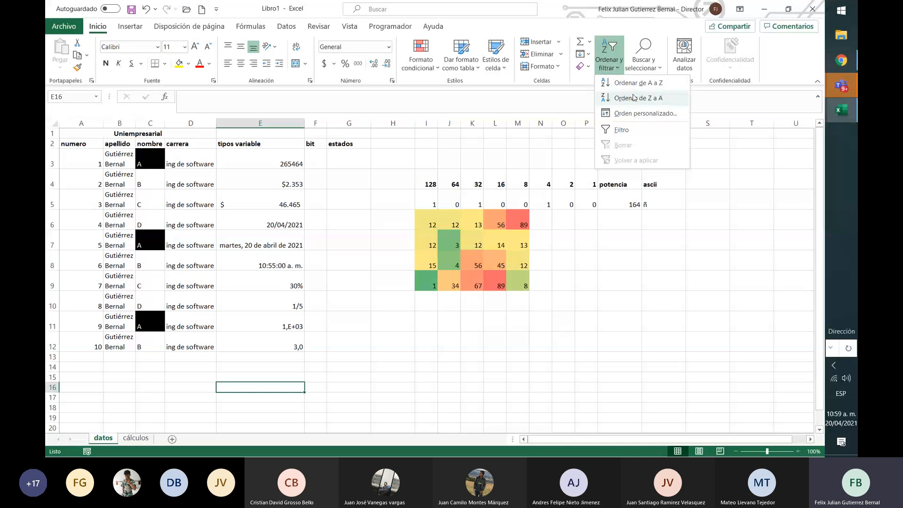
pyautogui.click(650, 88)
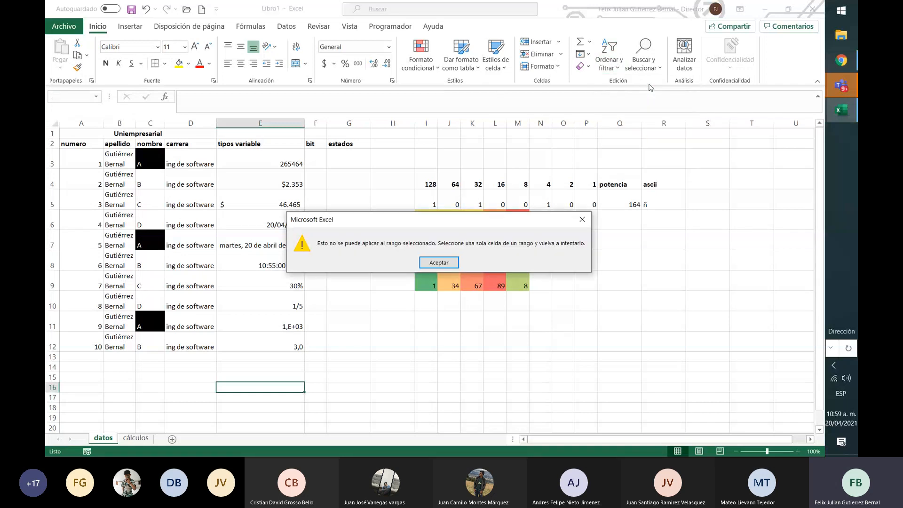
pyautogui.click(433, 265)
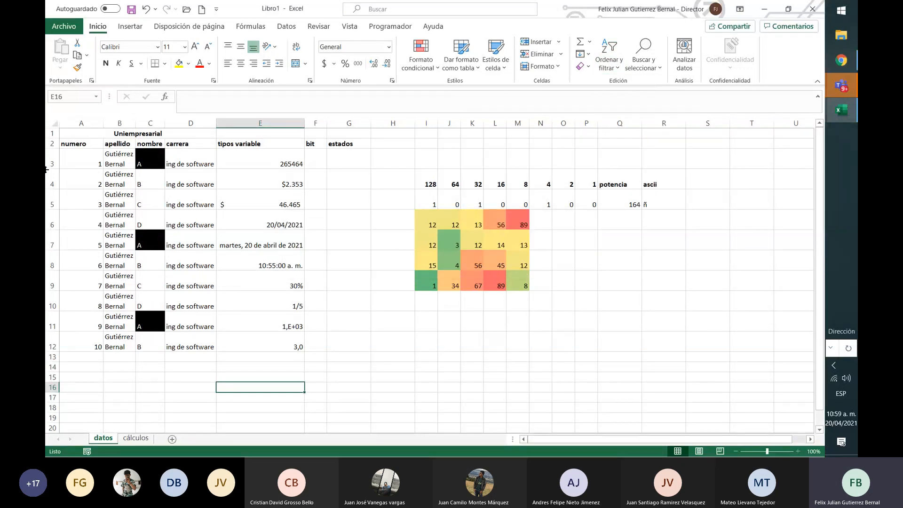
# Apply a custom sort to the table A2:G12 by the nombre column, on cell values from A to Z
pyautogui.moveTo(78, 148); pyautogui.dragTo(345, 343)
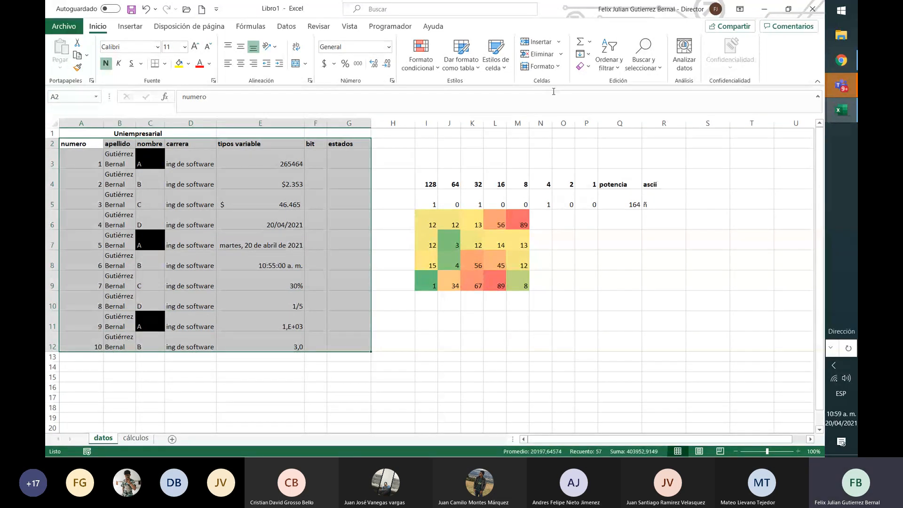
pyautogui.click(607, 66)
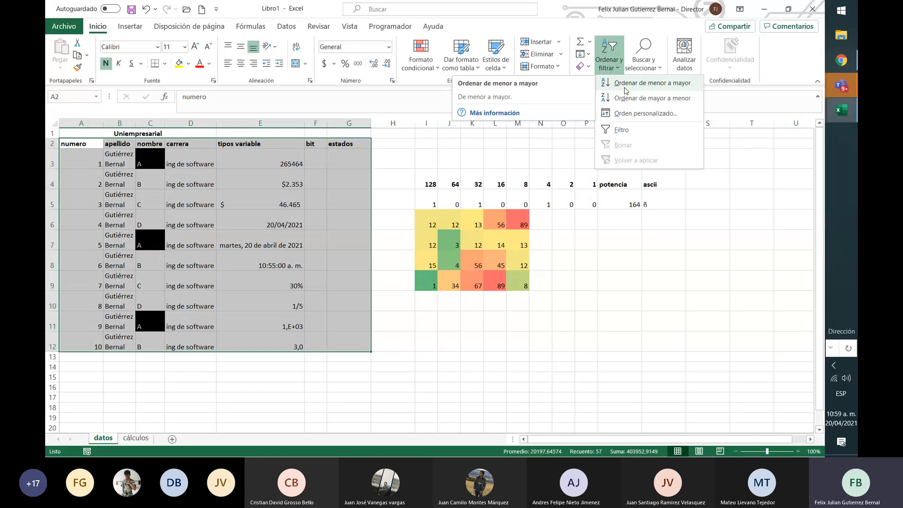
pyautogui.click(630, 113)
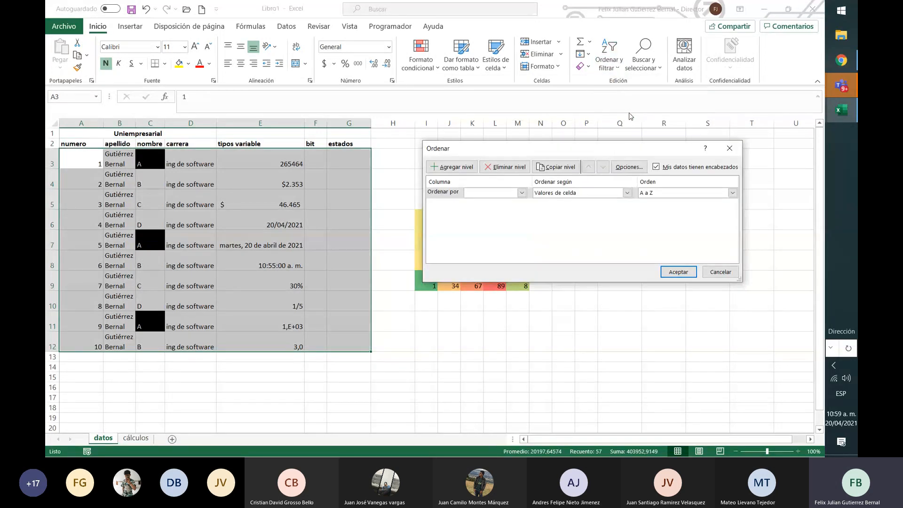
pyautogui.click(522, 193)
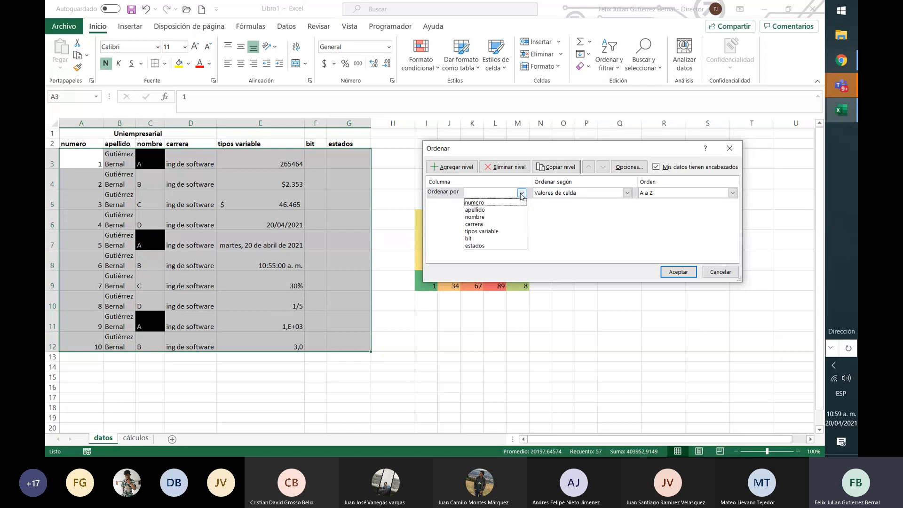
pyautogui.click(500, 218)
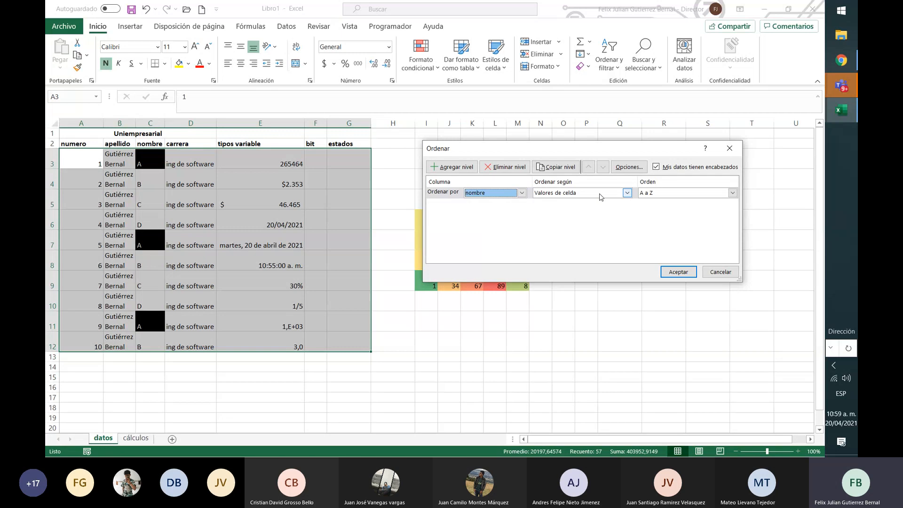
pyautogui.click(626, 193)
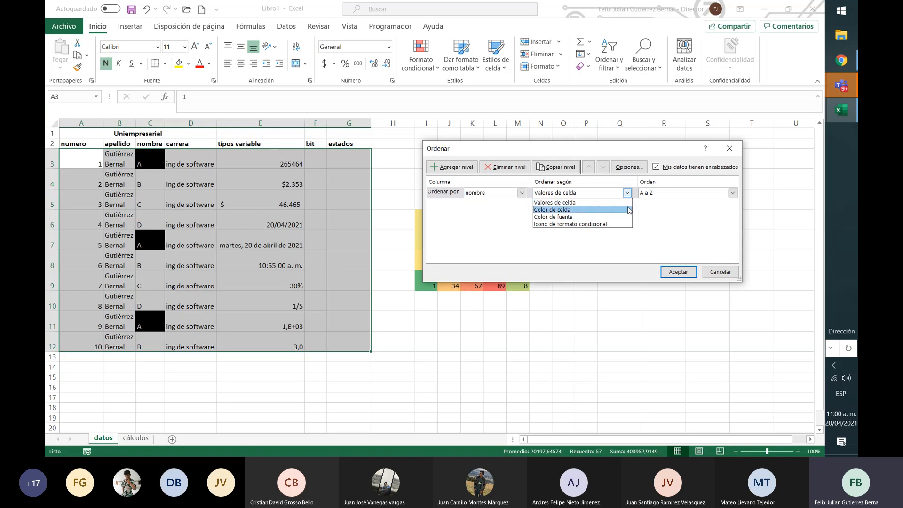
pyautogui.click(693, 256)
pyautogui.click(683, 269)
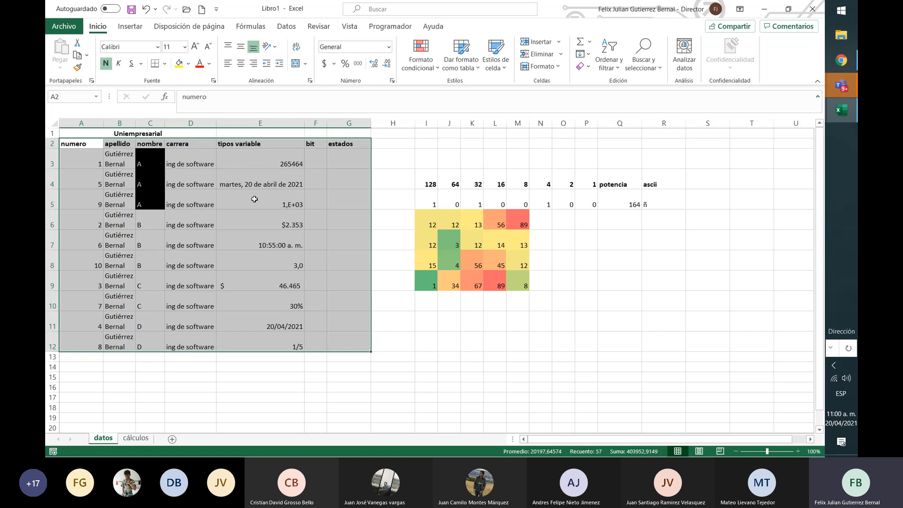
# Check the reordered values in the tipos variable column and undo the sort by nombre
pyautogui.click(253, 199)
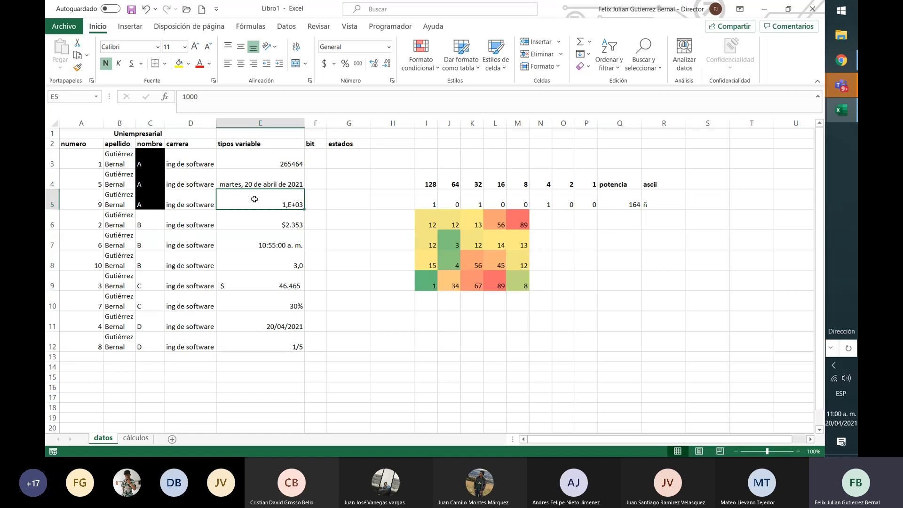
pyautogui.press('Down')
pyautogui.press('Down')
pyautogui.press('Down')
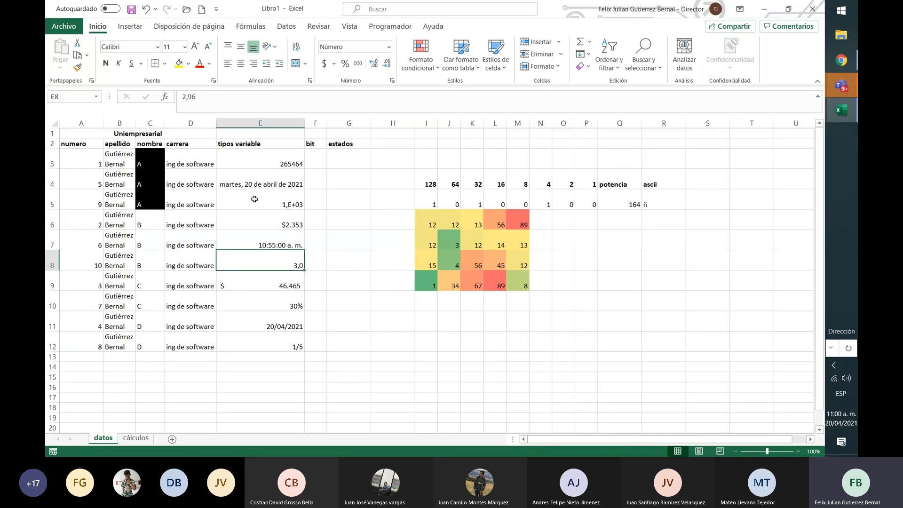
pyautogui.hotkey('ctrl', 'z')
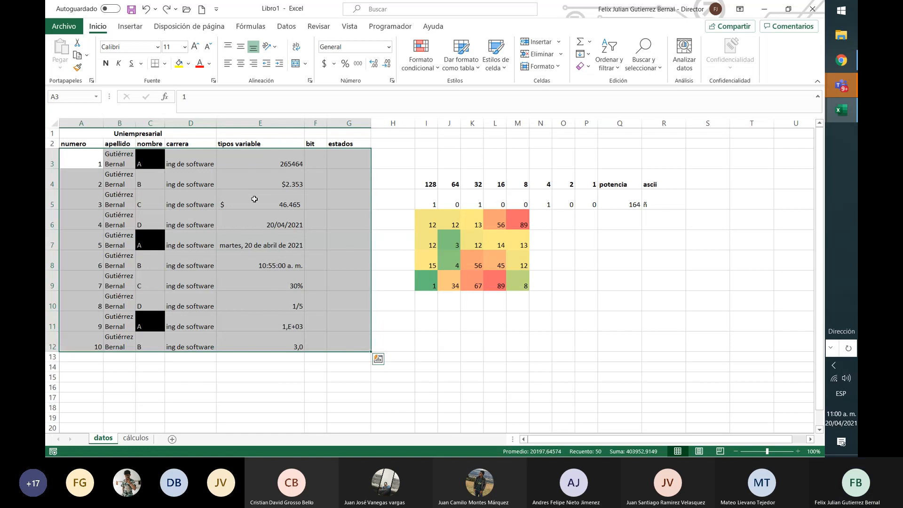
pyautogui.press('Down')
pyautogui.press('Down')
pyautogui.press('Down')
pyautogui.press('Down')
pyautogui.press('Right')
pyautogui.press('Right')
pyautogui.press('Right')
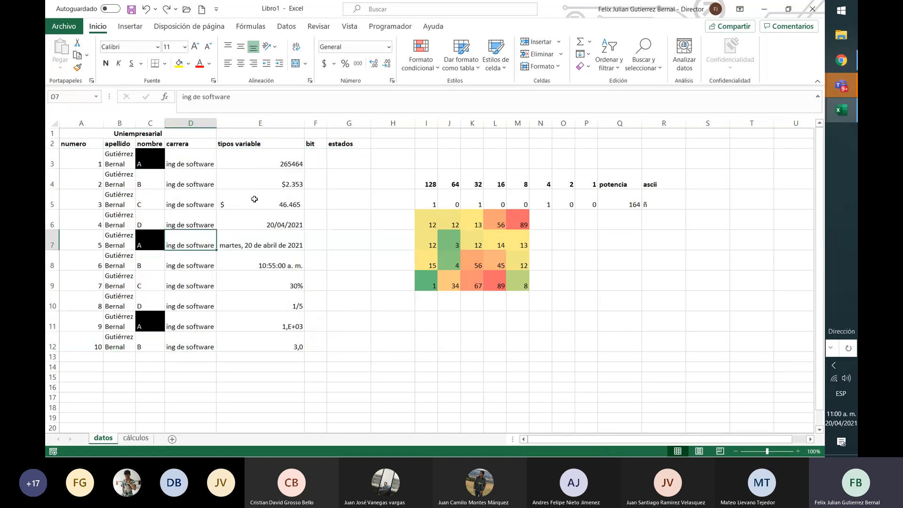
pyautogui.press('Right')
pyautogui.press('Left')
pyautogui.press('Left')
pyautogui.press('Left')
pyautogui.press('Down')
pyautogui.press('Down')
pyautogui.press('Down')
pyautogui.press('Down')
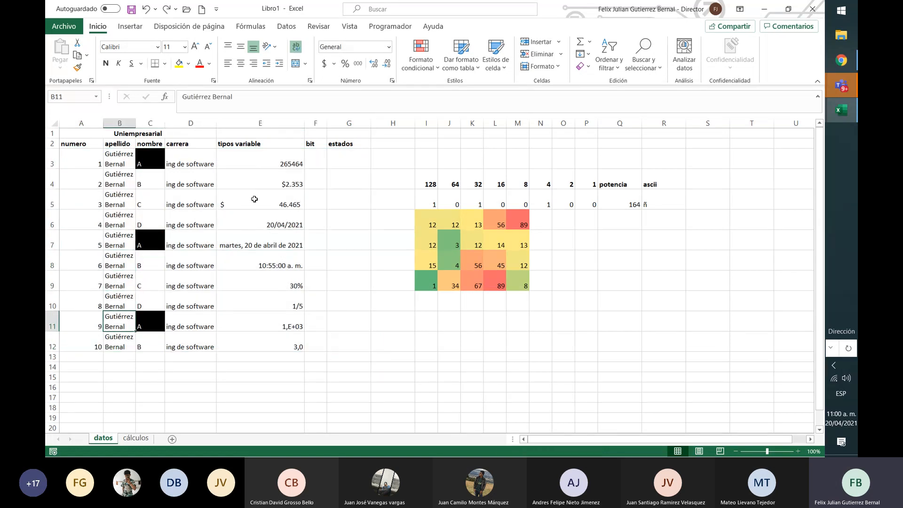
# Redo the A to Z sort of the table by the nombre column
pyautogui.press('Left')
pyautogui.press('Right')
pyautogui.press('Right')
pyautogui.press('Right')
pyautogui.press('Right')
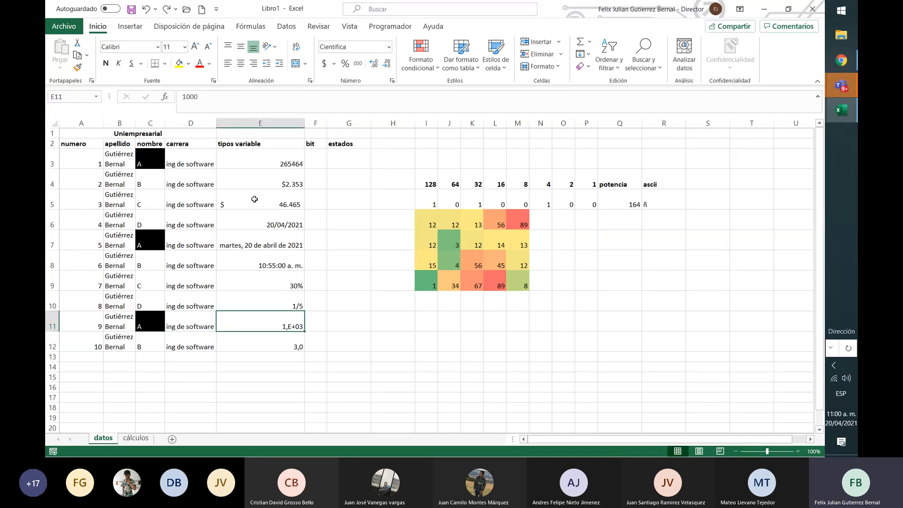
pyautogui.press('Left')
pyautogui.press('Left')
pyautogui.press('Left')
pyautogui.press('Left')
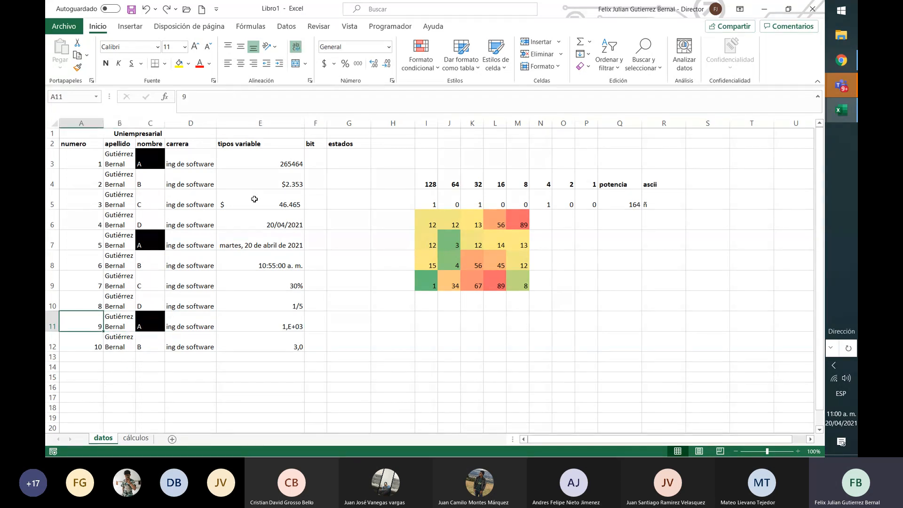
pyautogui.hotkey('ctrl', 'y')
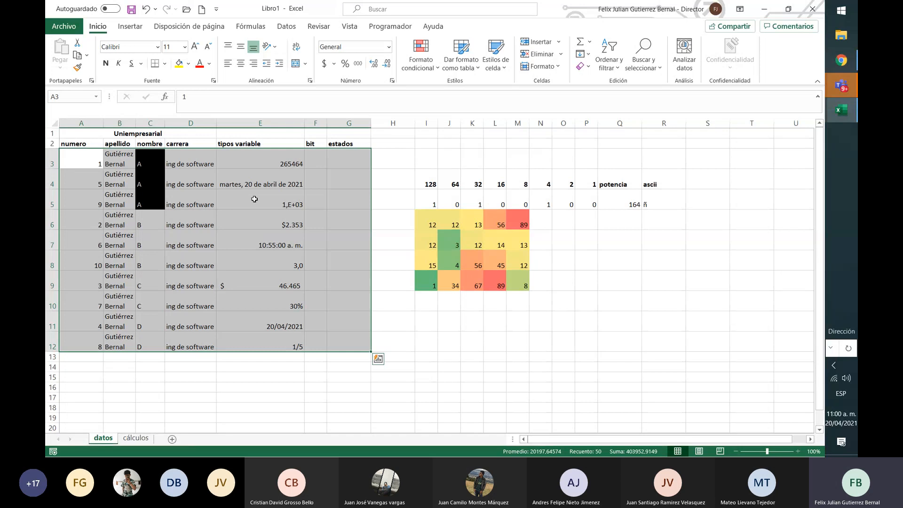
# Examine the order of the numero and tipos variable values in the table sorted by nombre
pyautogui.press('Down')
pyautogui.press('Down')
pyautogui.press('Down')
pyautogui.press('Down')
pyautogui.press('Down')
pyautogui.press('Down')
pyautogui.press('Down')
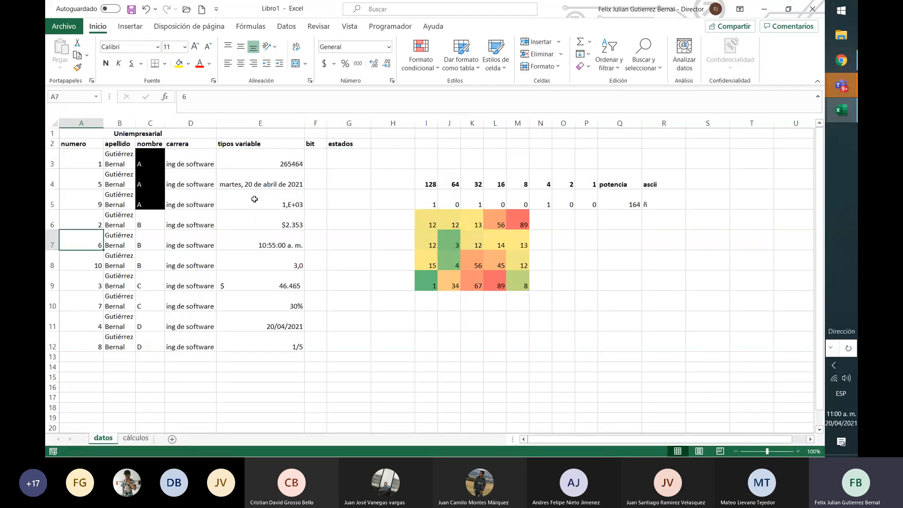
pyautogui.press('Down')
pyautogui.press('Down')
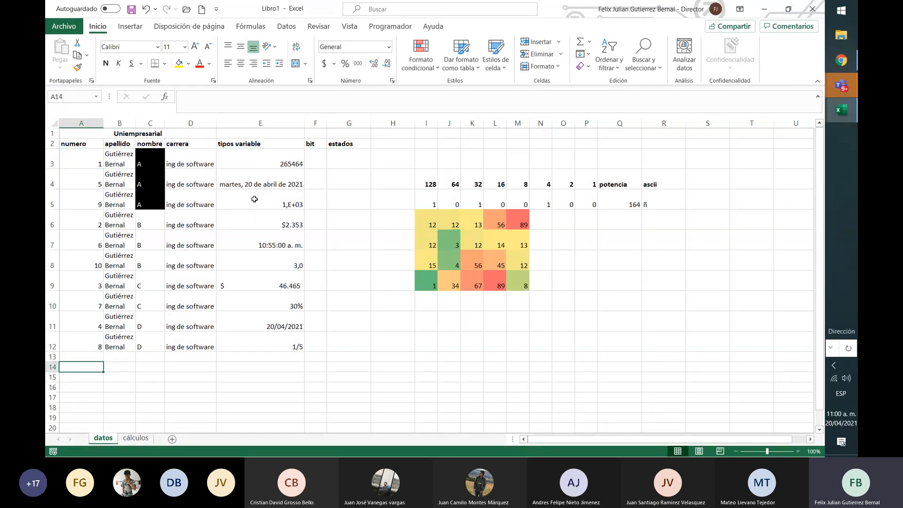
pyautogui.press('Right')
pyautogui.press('Right')
pyautogui.press('Right')
pyautogui.press('Right')
pyautogui.press('Up')
pyautogui.press('Up')
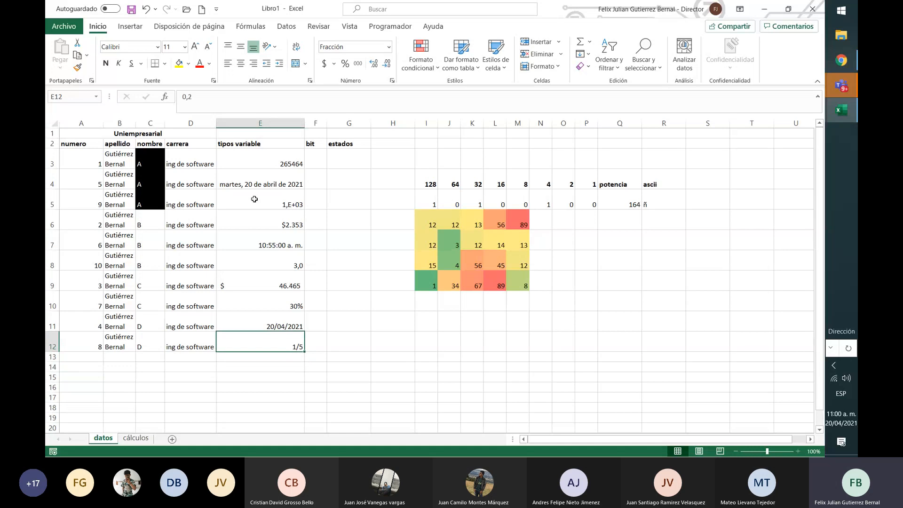
pyautogui.press('Up')
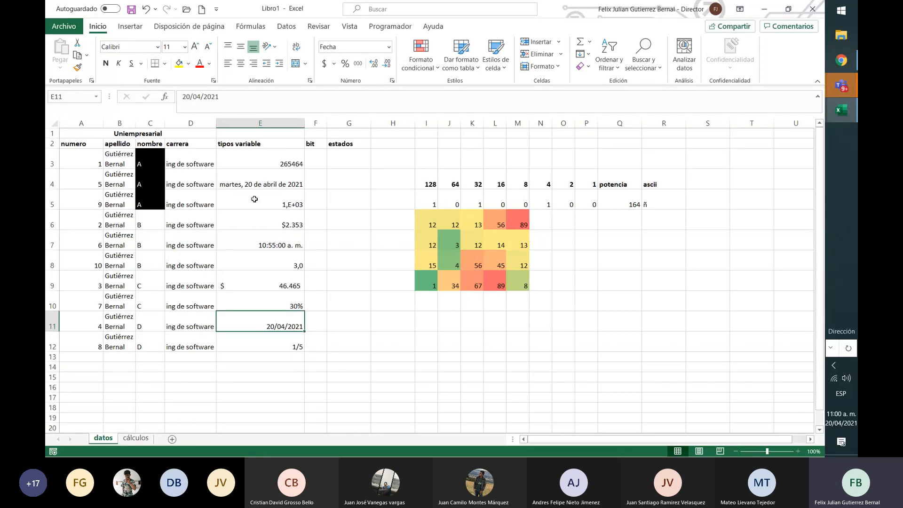
# Change the carrera values for the two rows with nombre C to "ing sistemas" in D9 and "marketing" in D10
pyautogui.press('Up')
pyautogui.press('Left')
pyautogui.press('Up')
pyautogui.press('Up')
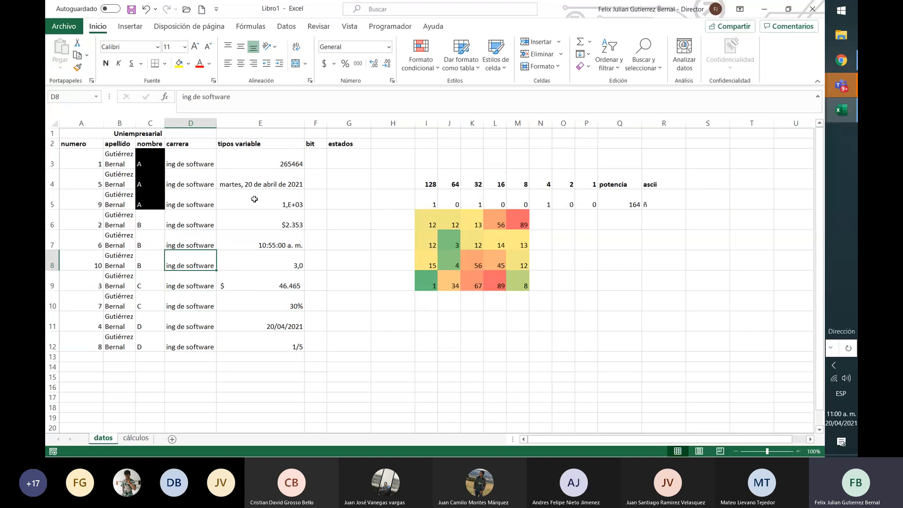
pyautogui.press('Down')
pyautogui.press('Down')
pyautogui.press('Up')
pyautogui.write('ing sis')
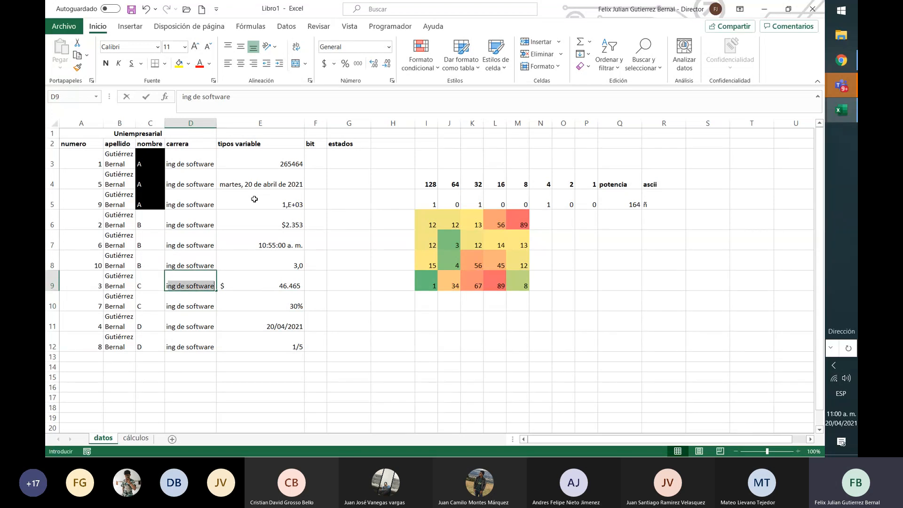
pyautogui.write('temas')
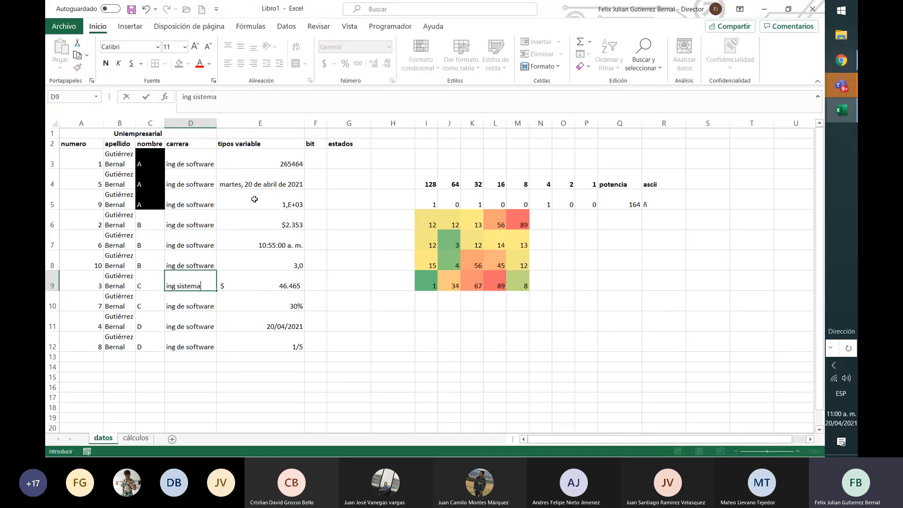
pyautogui.press('Return')
pyautogui.write('mar')
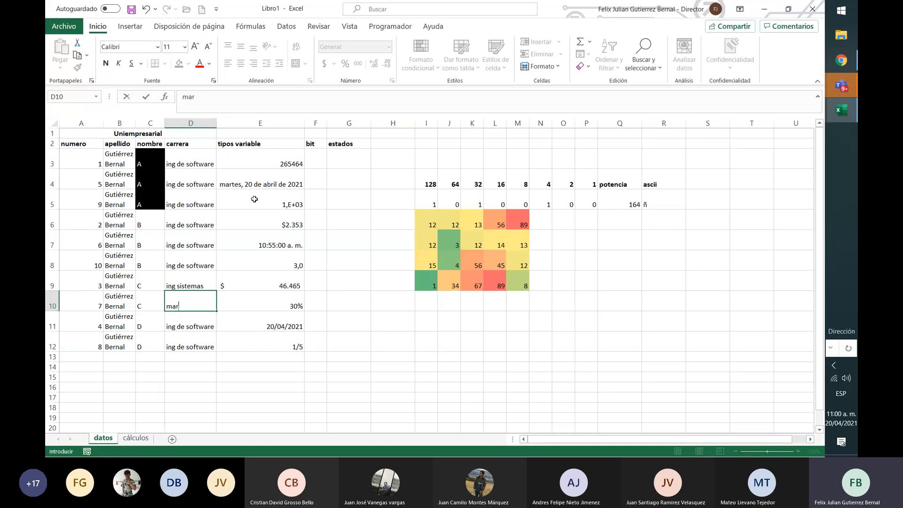
pyautogui.write('keting')
pyautogui.press('Return')
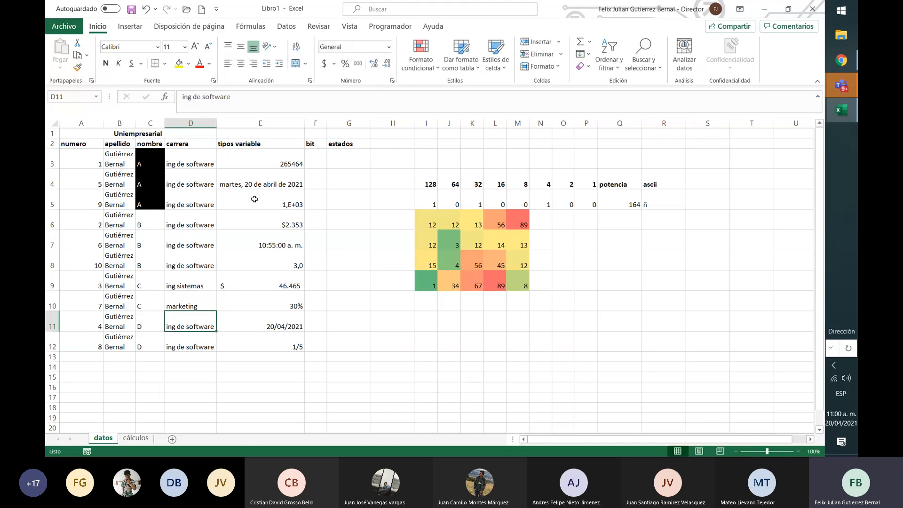
# Add filters to the table's header row and view the filter options of the numero column without applying any
pyautogui.press('Up')
pyautogui.press('Up')
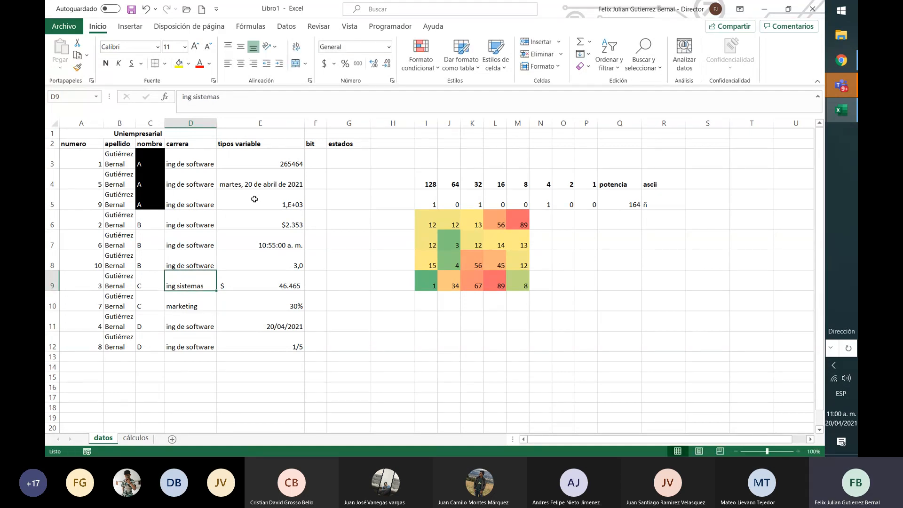
pyautogui.press('Down')
pyautogui.press('Down')
pyautogui.press('Up')
pyautogui.press('Down')
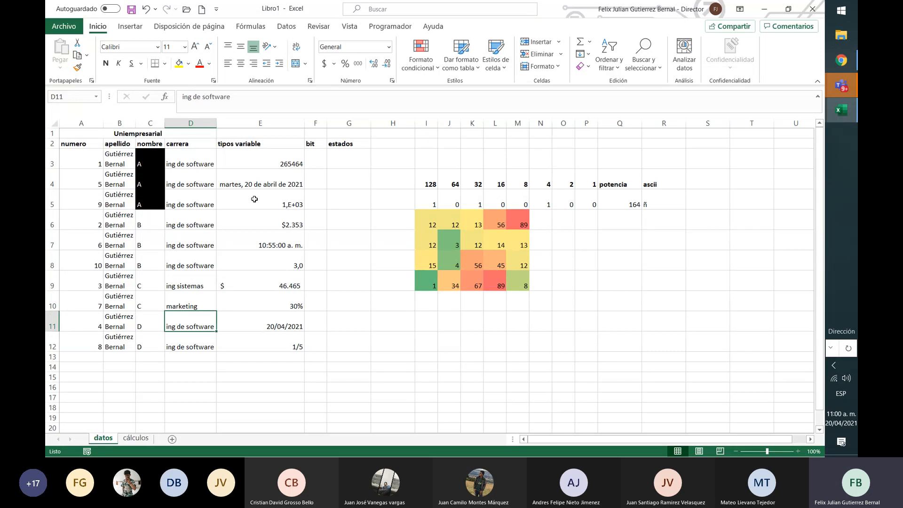
pyautogui.press('Down')
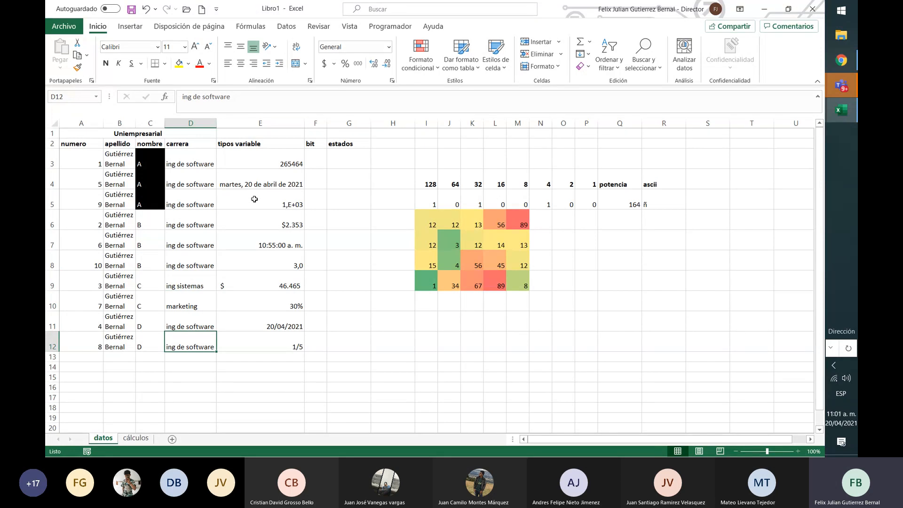
pyautogui.click(617, 71)
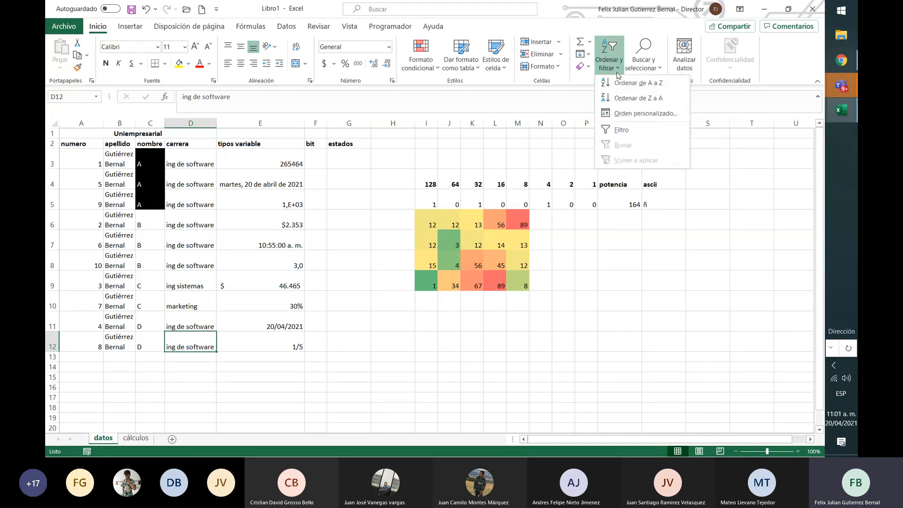
pyautogui.click(618, 129)
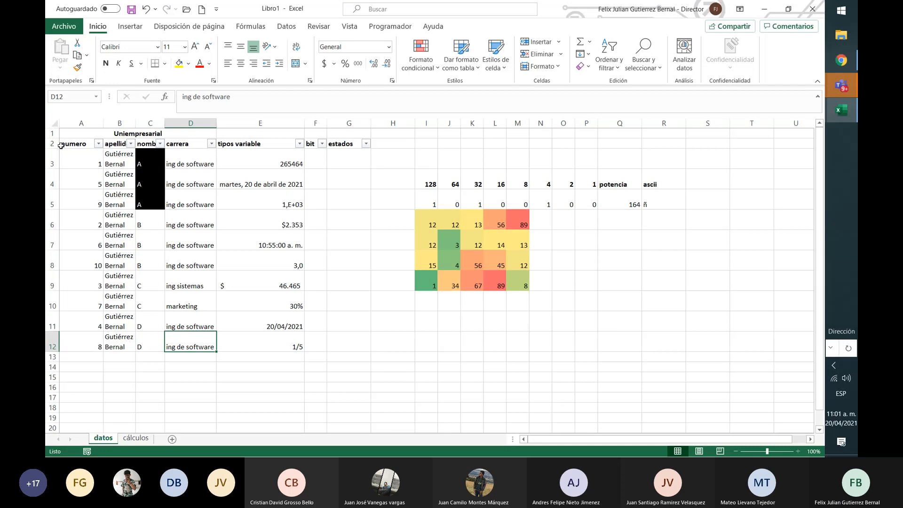
pyautogui.click(99, 143)
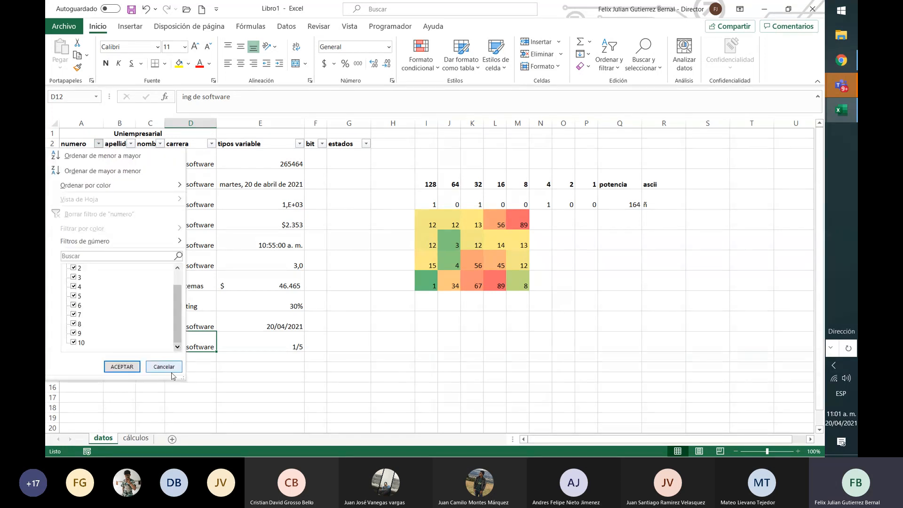
pyautogui.click(164, 367)
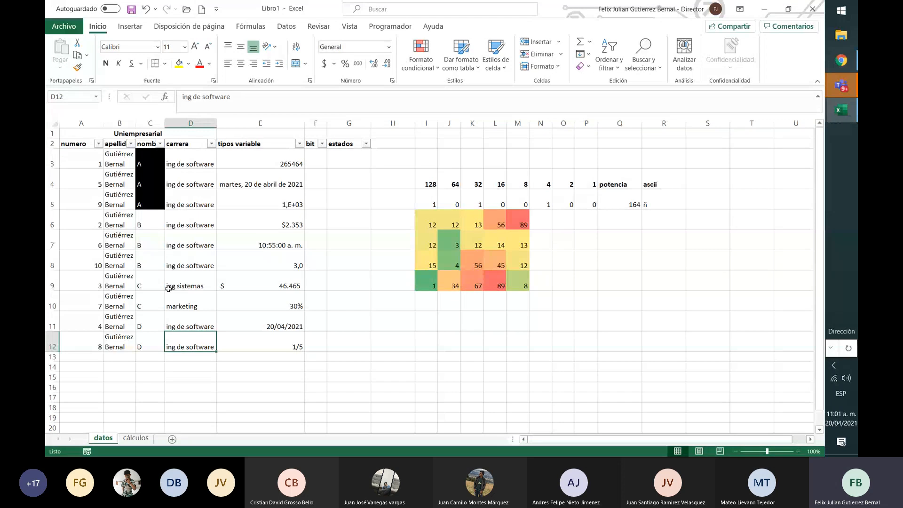
# Filter the carrera column to show only "ing de software" and check which rows are hidden
pyautogui.click(211, 143)
pyautogui.click(104, 286)
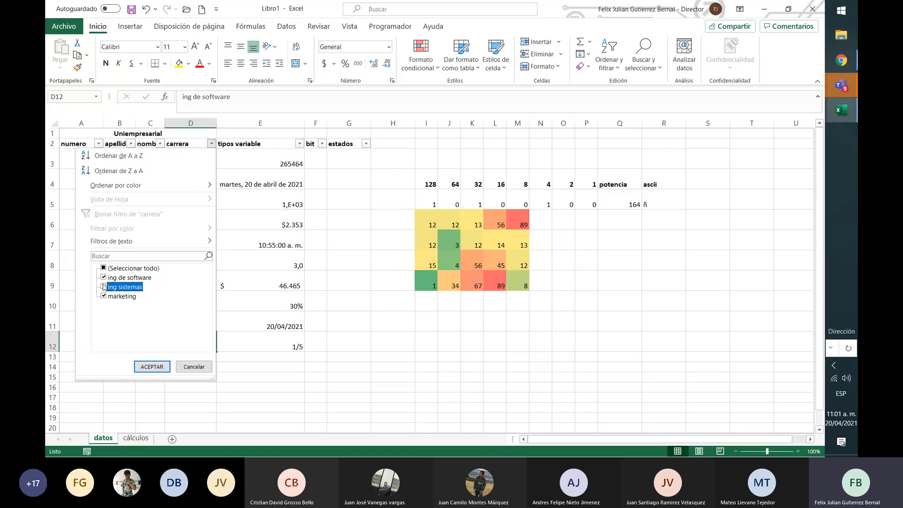
pyautogui.click(104, 286)
pyautogui.click(104, 268)
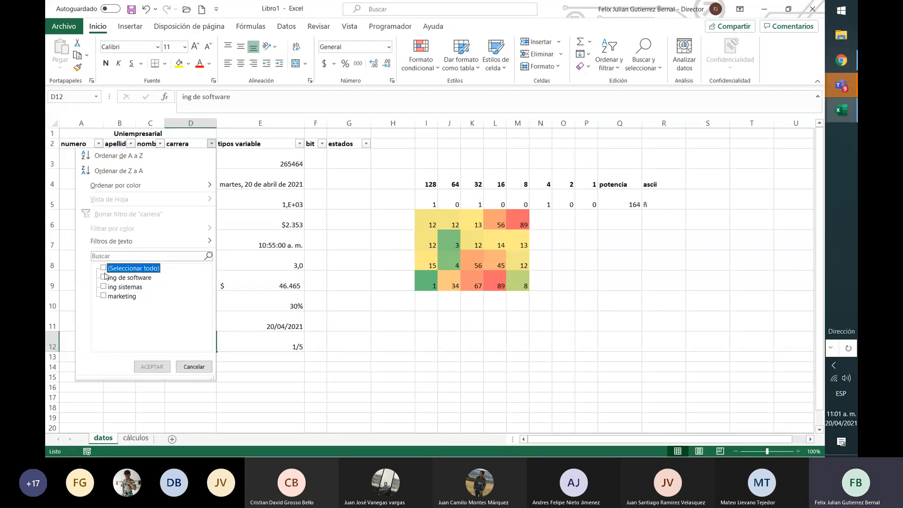
pyautogui.click(103, 277)
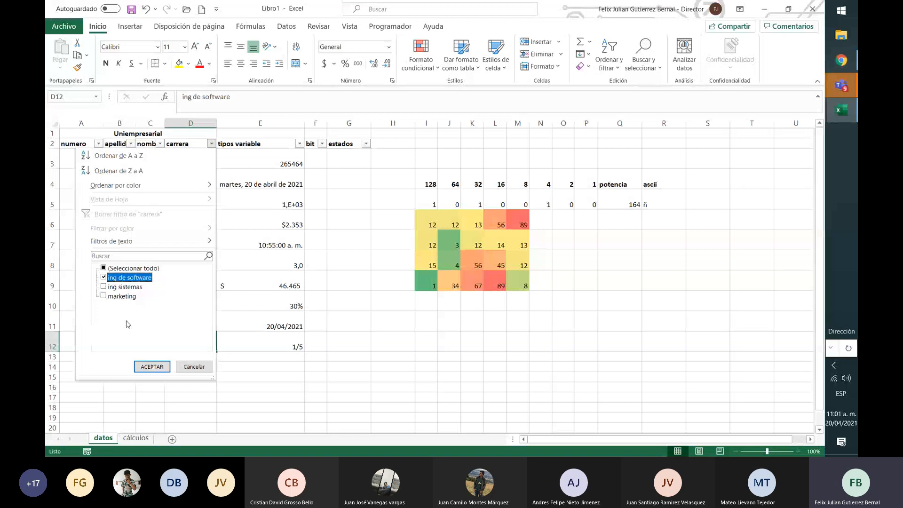
pyautogui.press('Return')
pyautogui.moveTo(51, 265); pyautogui.dragTo(52, 280)
pyautogui.click(279, 183)
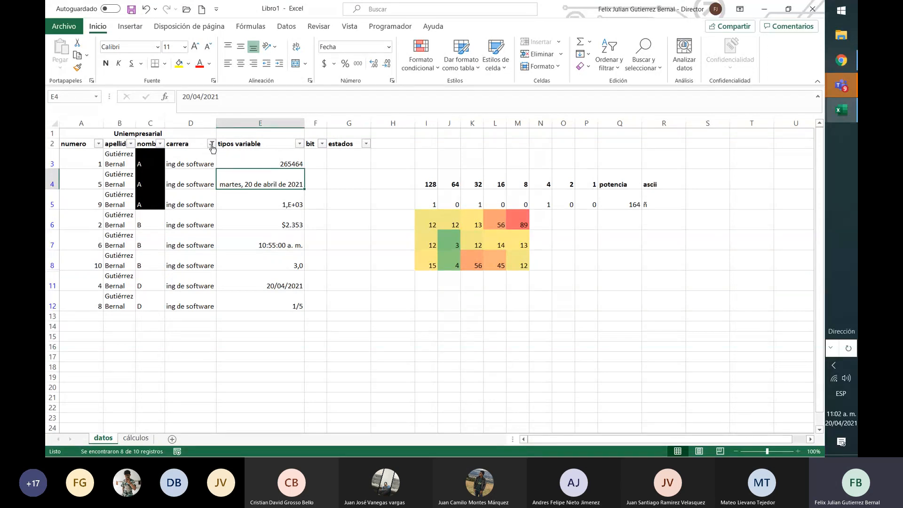
# In the tipos variable filter, clear all values and tick only the 2021 dates
pyautogui.click(299, 144)
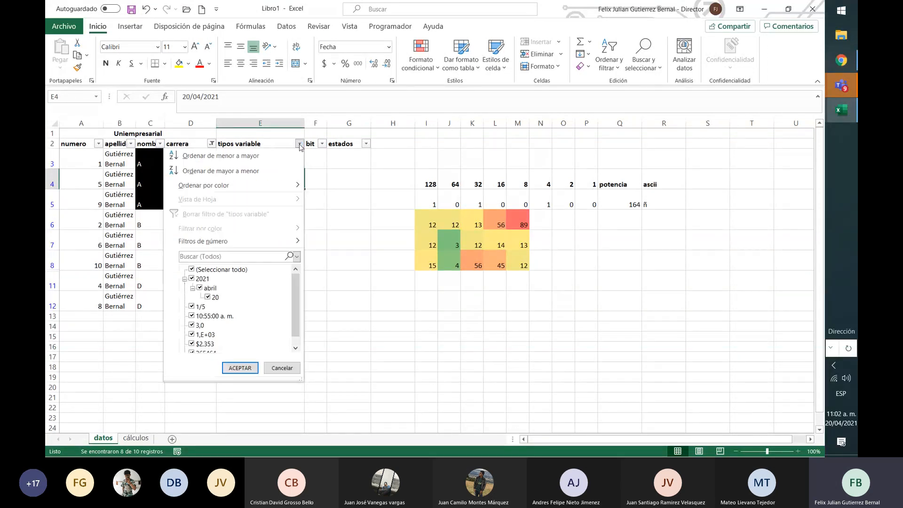
pyautogui.click(192, 270)
pyautogui.click(192, 279)
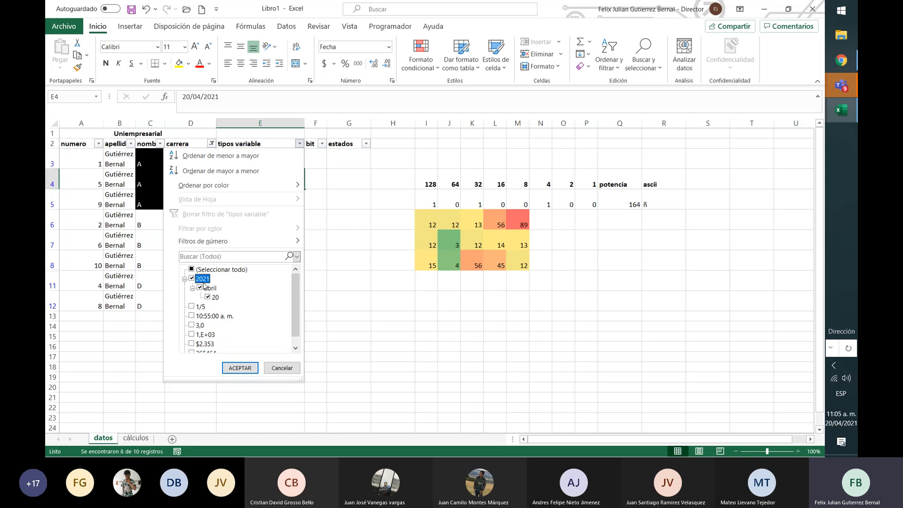
# Apply the 2021 date filter to the tipos variable column and check the values listed in the carrera filter
pyautogui.click(238, 368)
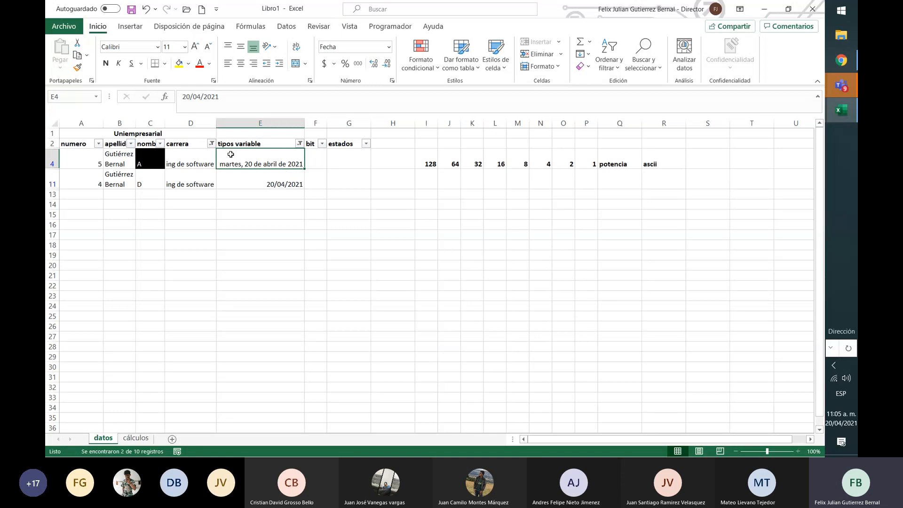
pyautogui.click(211, 143)
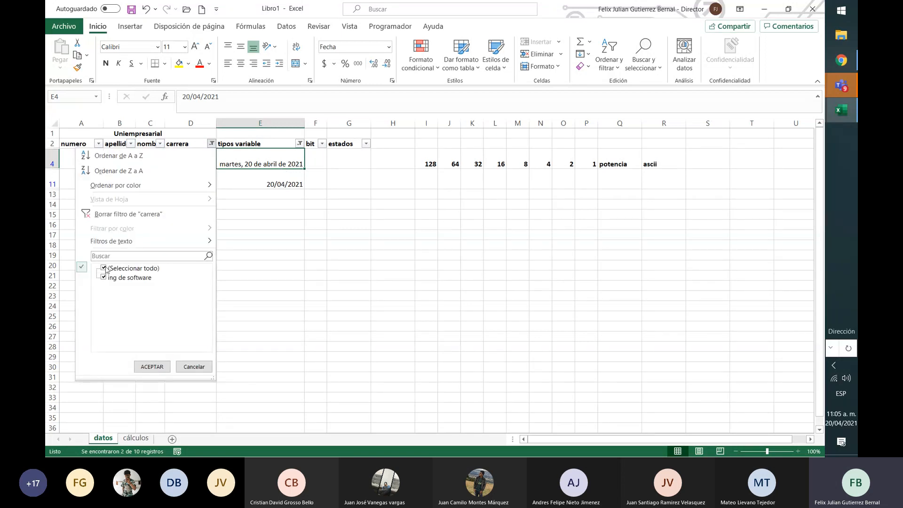
pyautogui.click(152, 367)
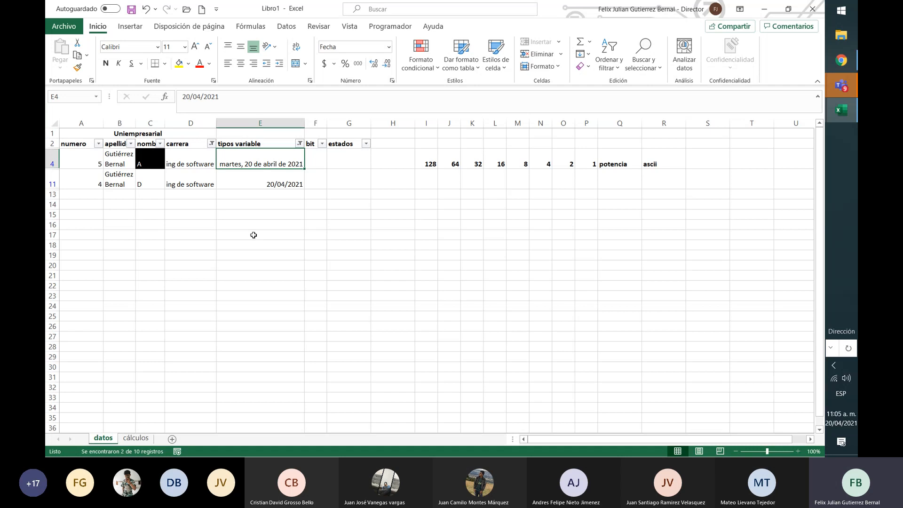
# Reselect all values in the tipos variable and carrera filters so every row of the table is shown
pyautogui.click(299, 144)
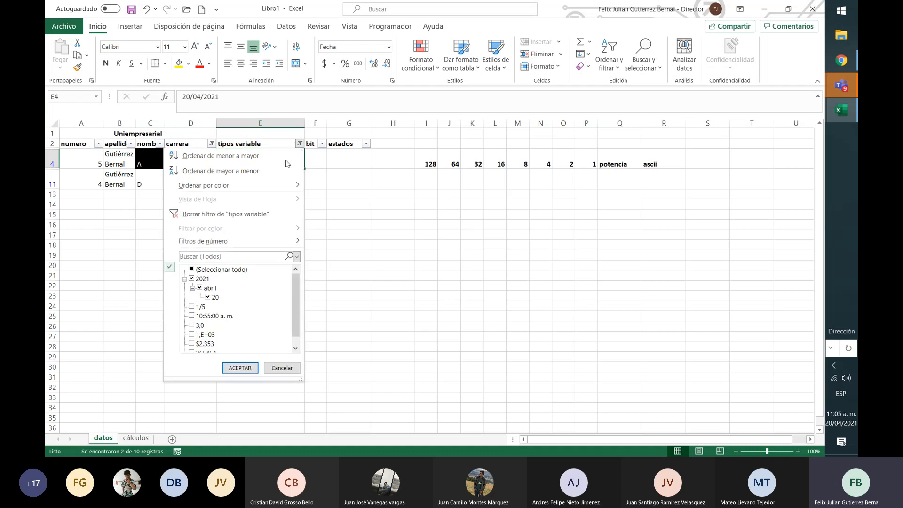
pyautogui.click(192, 270)
pyautogui.click(244, 366)
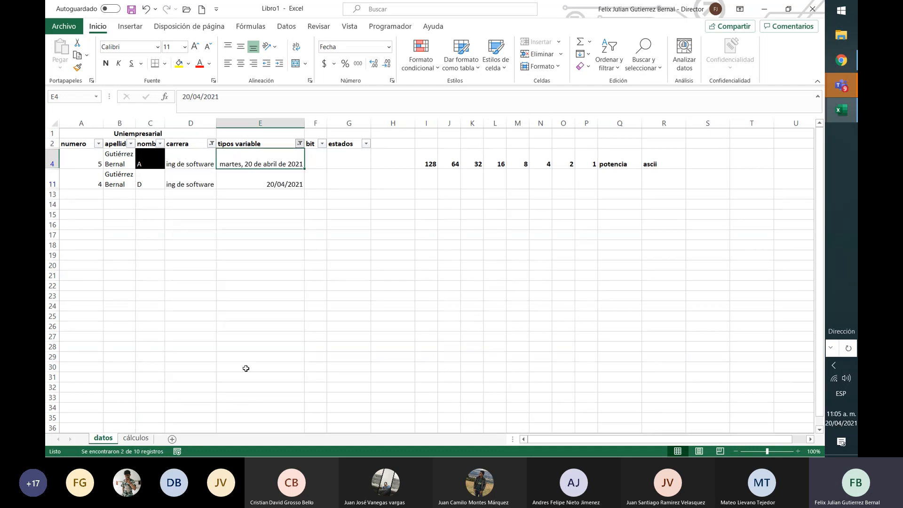
pyautogui.click(211, 144)
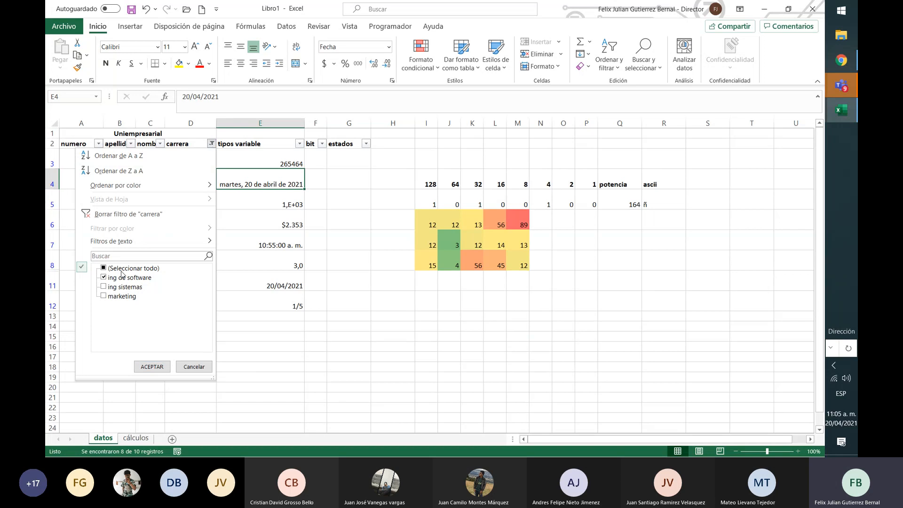
pyautogui.click(103, 269)
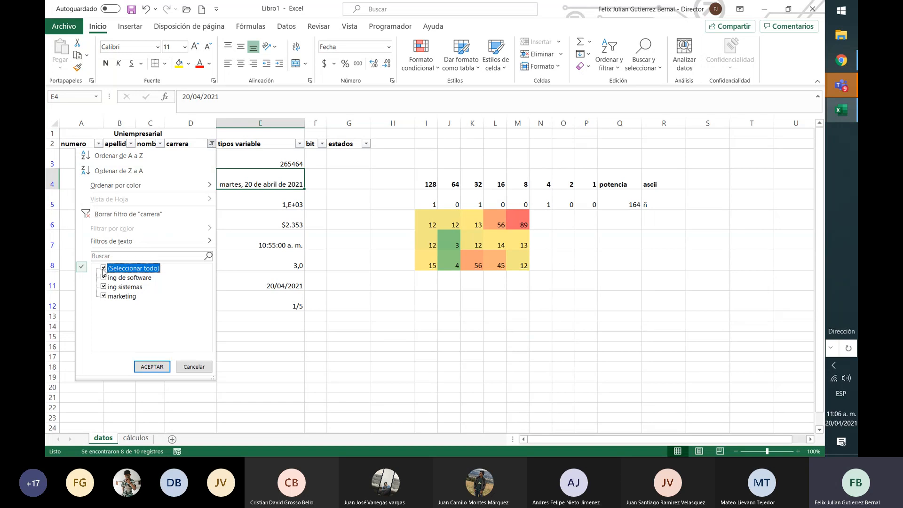
pyautogui.click(152, 366)
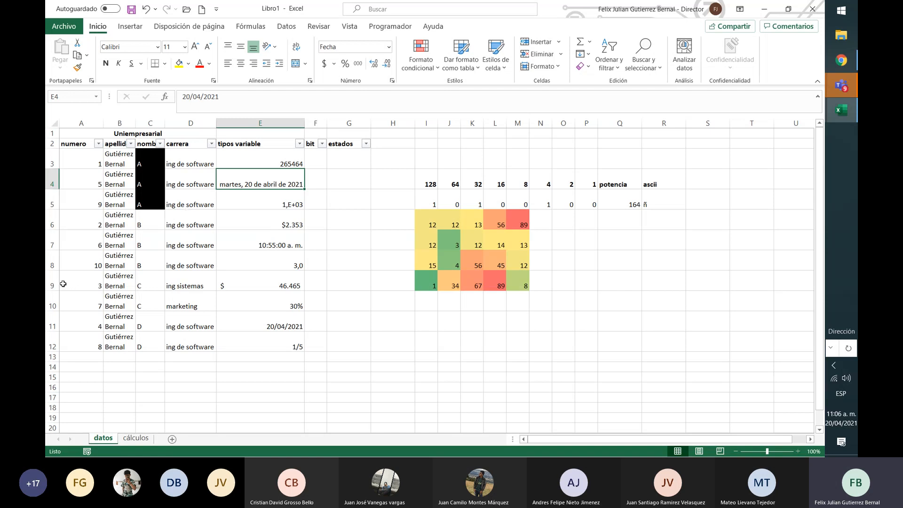
# Hide rows 9 and 10 of the datos sheet and unhide them again
pyautogui.moveTo(52, 283); pyautogui.dragTo(52, 306)
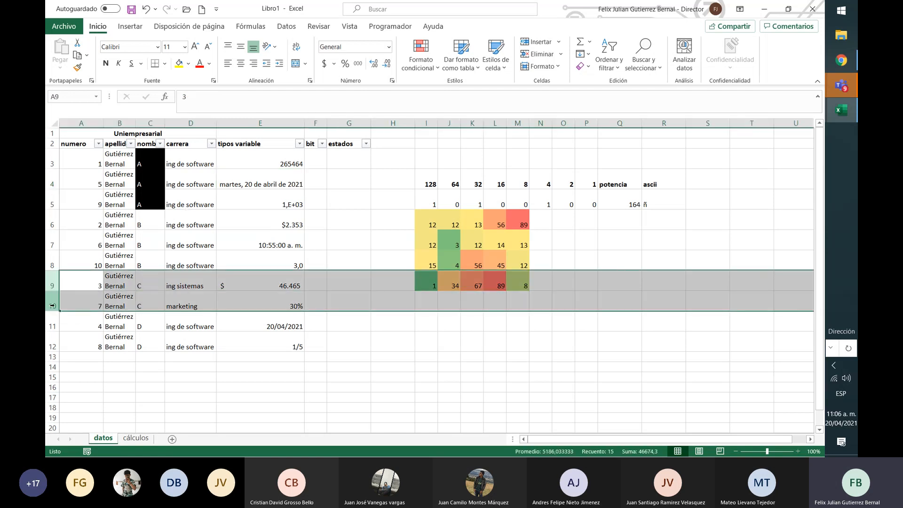
pyautogui.rightClick(53, 305)
pyautogui.click(92, 279)
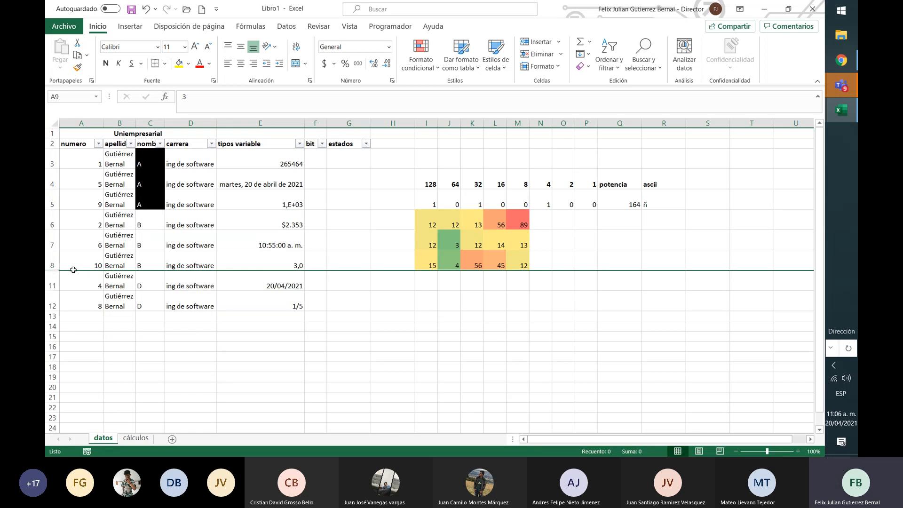
pyautogui.moveTo(52, 261); pyautogui.dragTo(56, 289)
pyautogui.rightClick(57, 288)
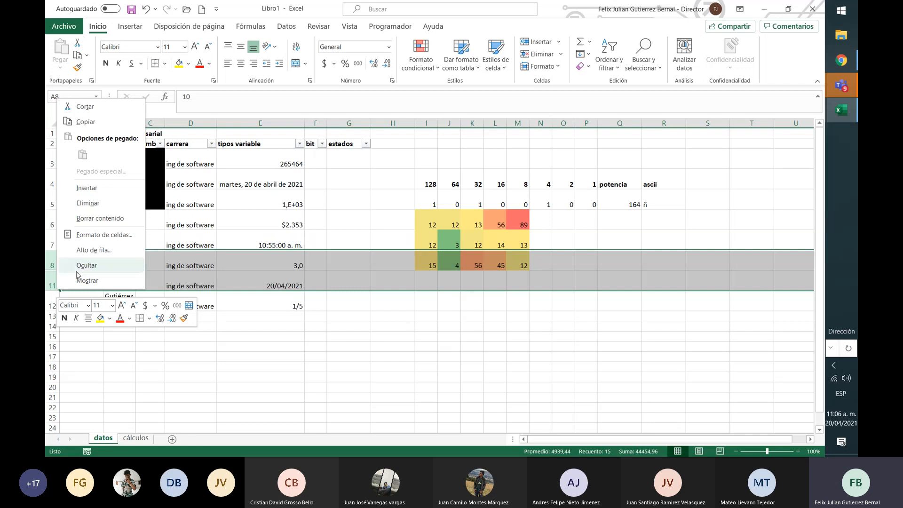
pyautogui.click(88, 280)
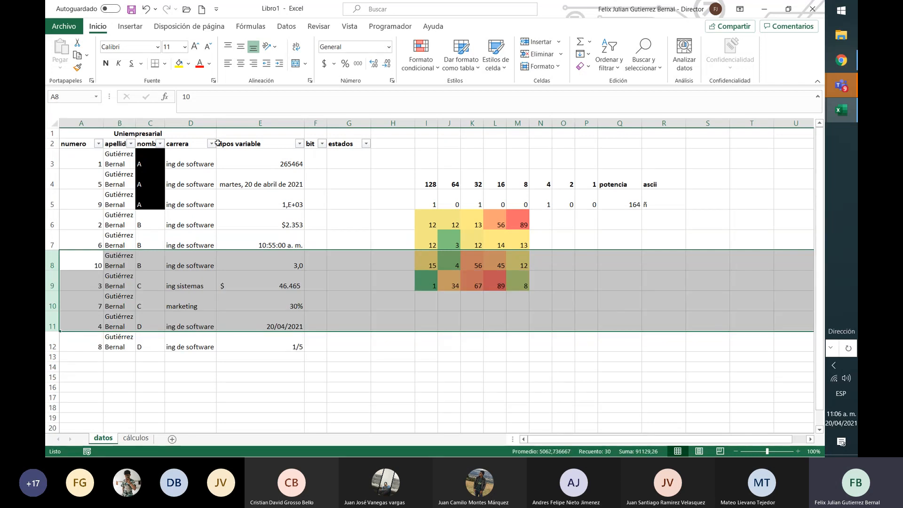
# Hide the bit and estados columns, F and G, and unhide them again
pyautogui.click(191, 123)
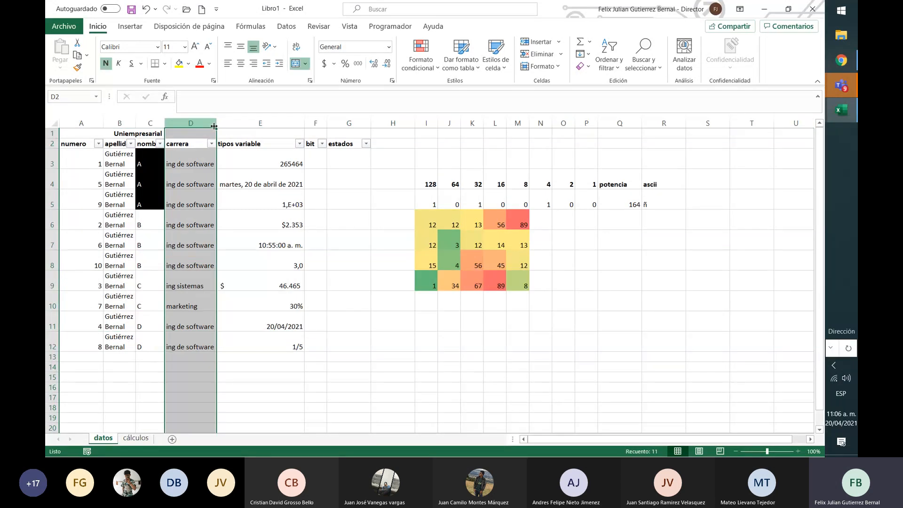
pyautogui.click(315, 120)
pyautogui.moveTo(316, 119); pyautogui.dragTo(348, 124)
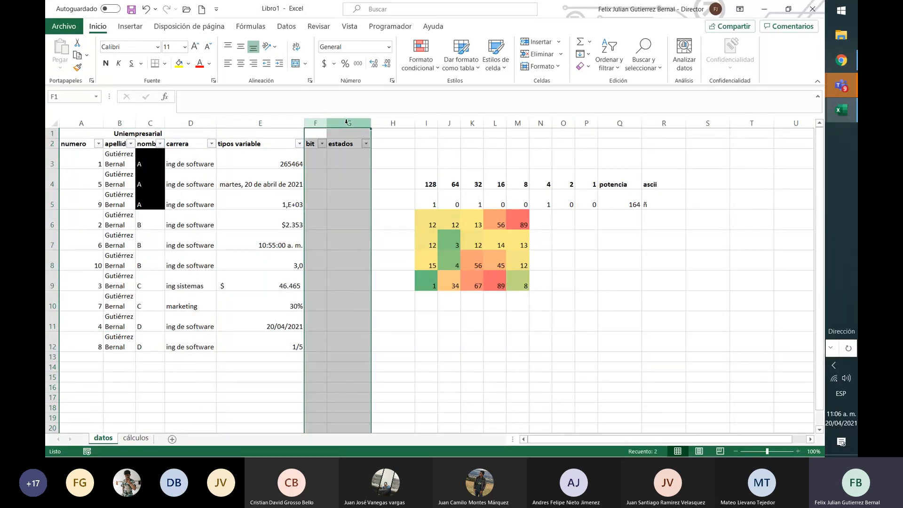
pyautogui.rightClick(348, 124)
pyautogui.click(376, 290)
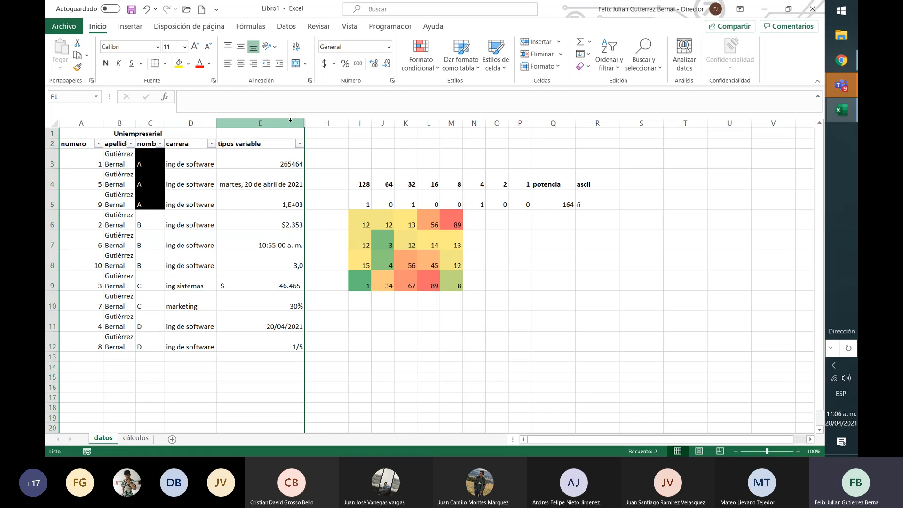
pyautogui.moveTo(290, 119); pyautogui.dragTo(324, 124)
pyautogui.rightClick(323, 124)
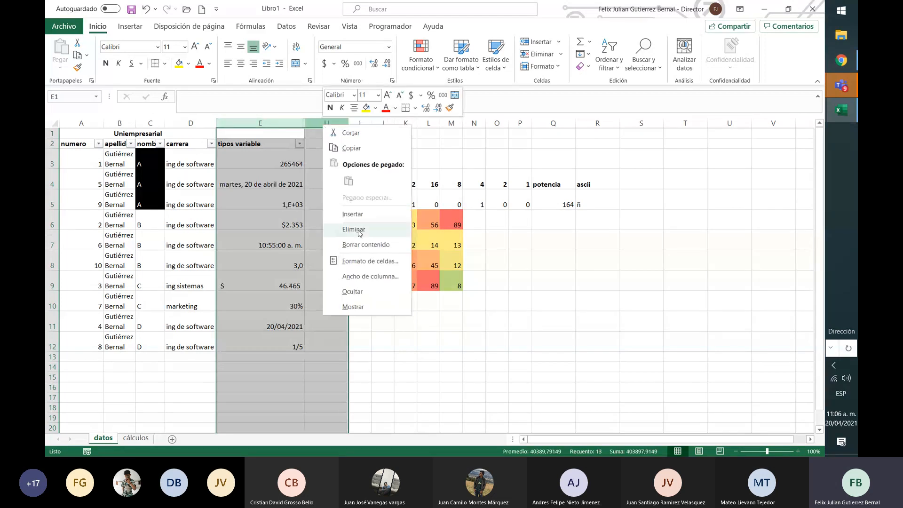
pyautogui.click(361, 307)
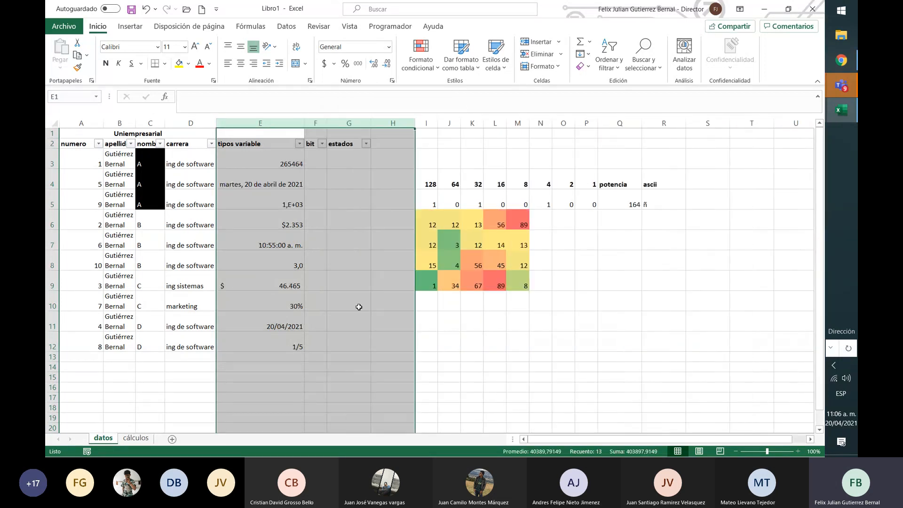
pyautogui.click(343, 165)
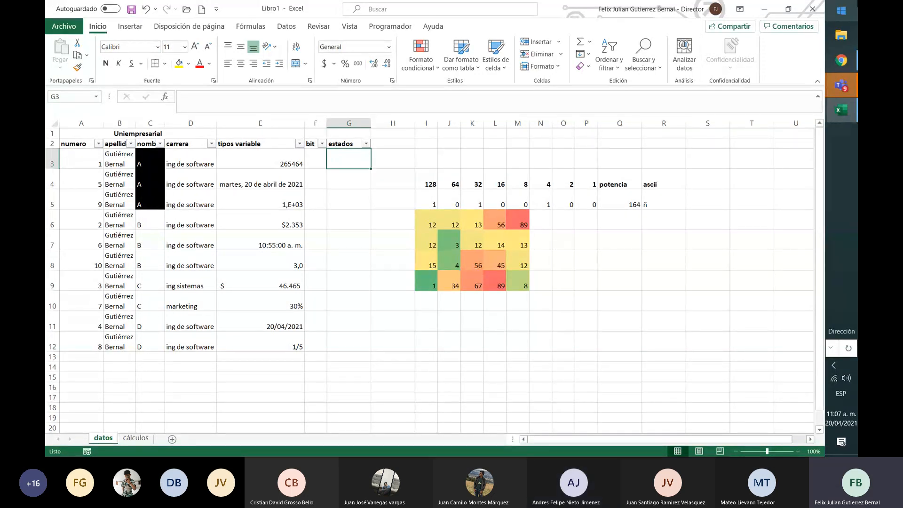
# Switch to the Teams meeting window to check its chat and return to the Libro1 workbook in Excel
pyautogui.moveTo(842, 86)
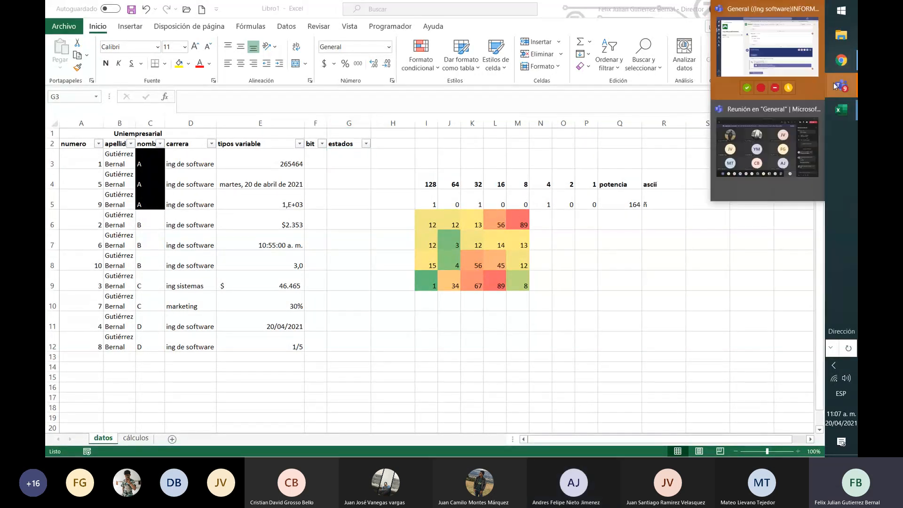
pyautogui.click(775, 128)
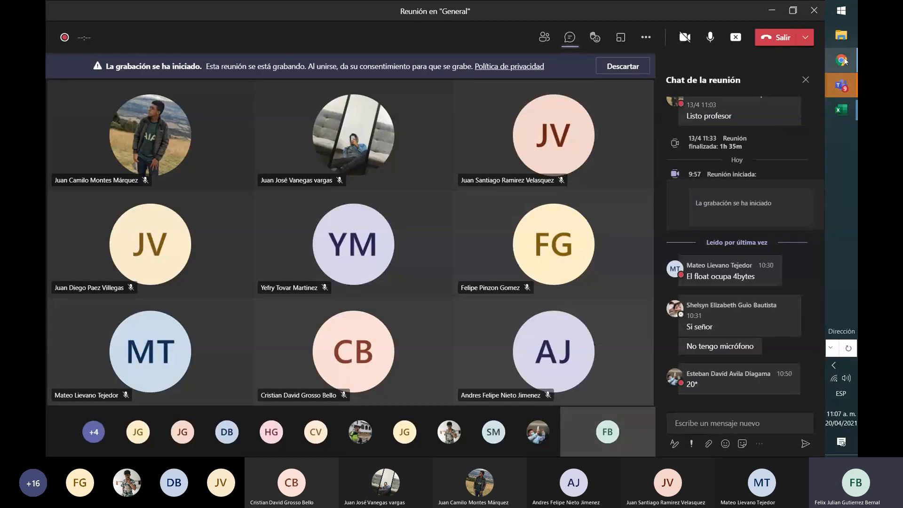
pyautogui.moveTo(837, 110)
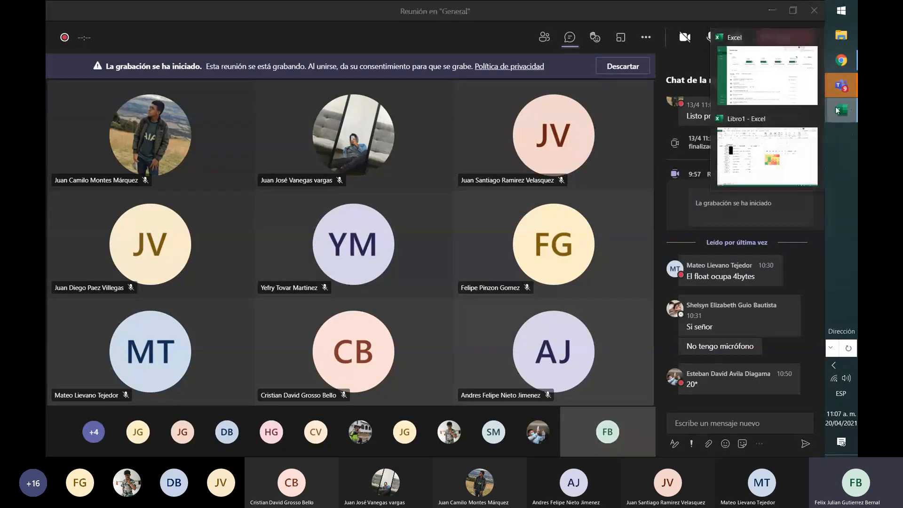
pyautogui.click(788, 163)
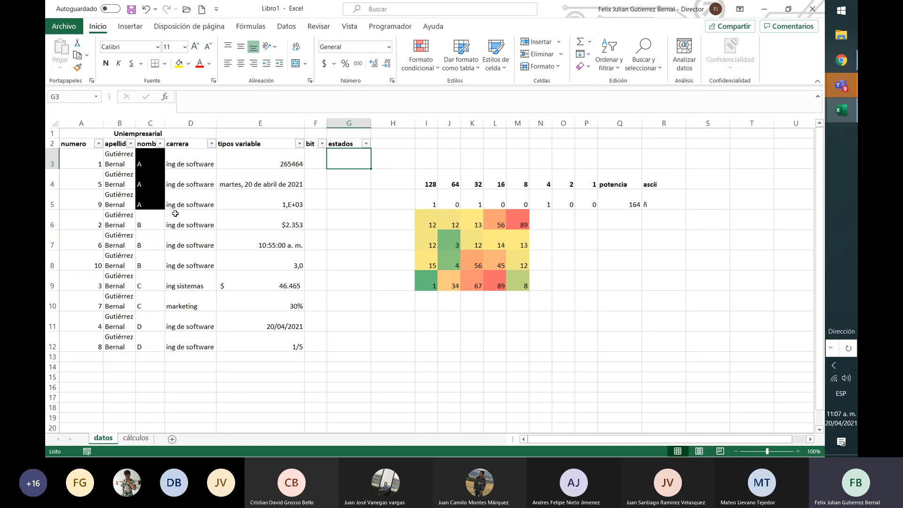
pyautogui.click(132, 26)
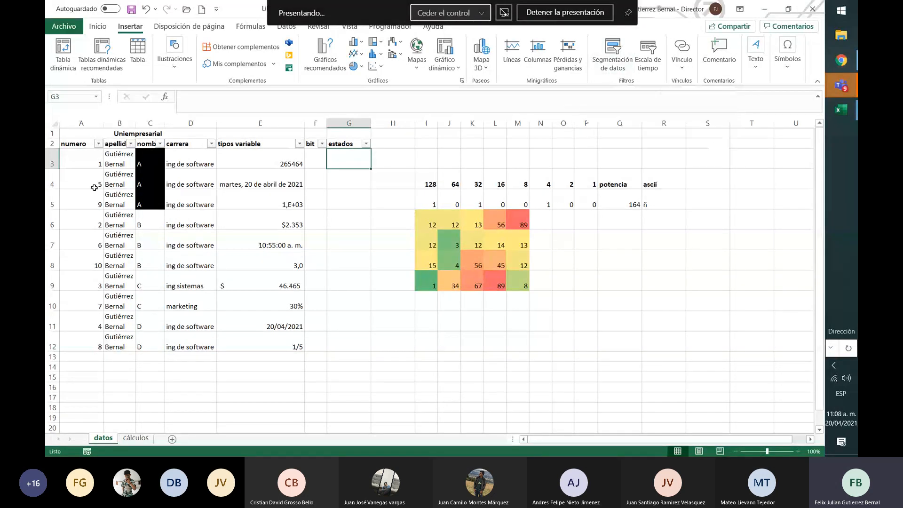
pyautogui.moveTo(94, 187); pyautogui.dragTo(192, 234)
pyautogui.click(187, 181)
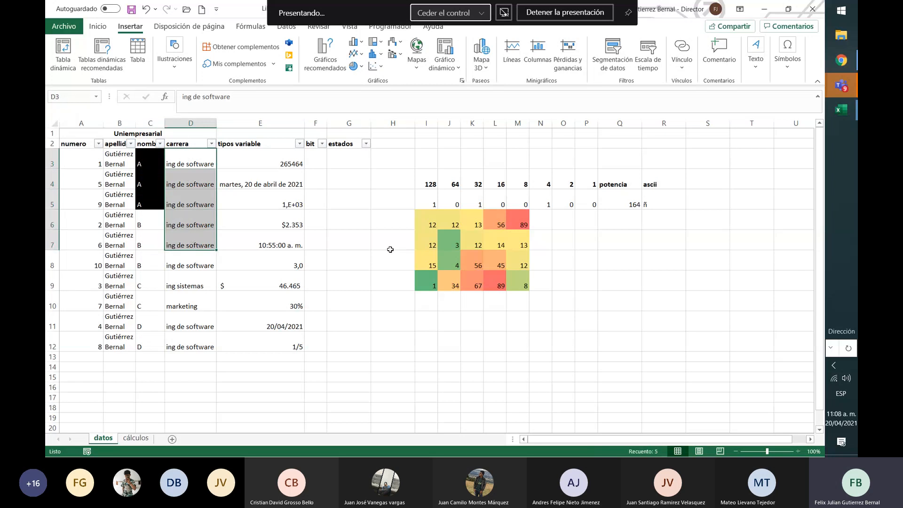
pyautogui.moveTo(424, 218); pyautogui.dragTo(451, 240)
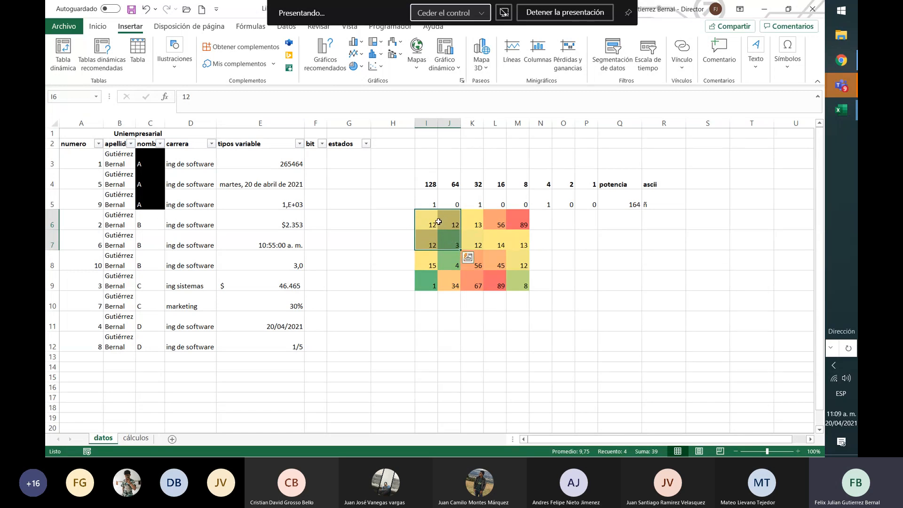
pyautogui.click(178, 176)
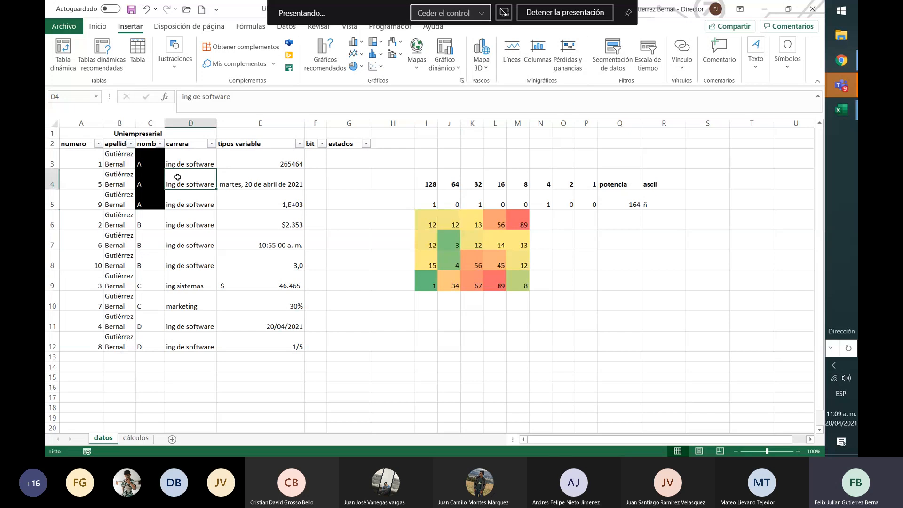
pyautogui.moveTo(425, 223); pyautogui.dragTo(448, 242)
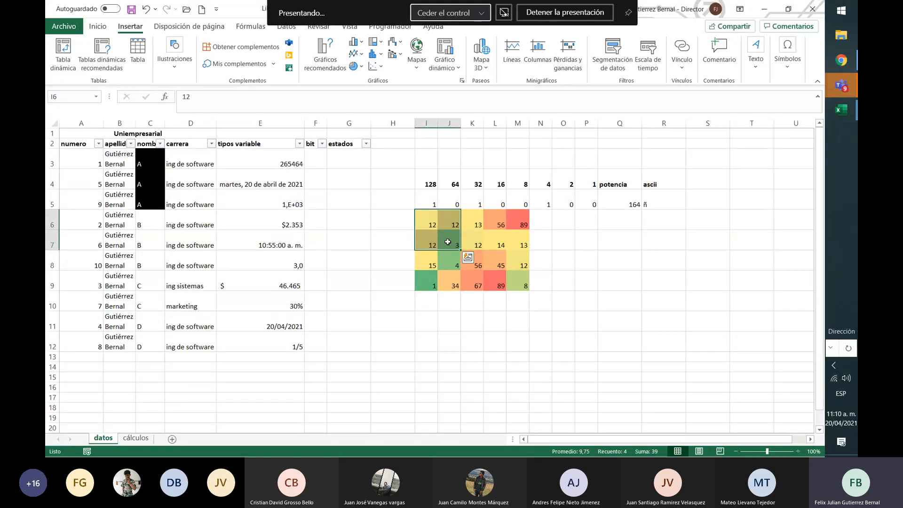
pyautogui.press('Left')
pyautogui.press('Left')
pyautogui.press('Left')
pyautogui.press('Left')
pyautogui.press('Left')
pyautogui.press('Left')
pyautogui.press('Left')
pyautogui.press('Up')
pyautogui.press('Up')
pyautogui.press('Up')
pyautogui.press('Up')
pyautogui.press('Left')
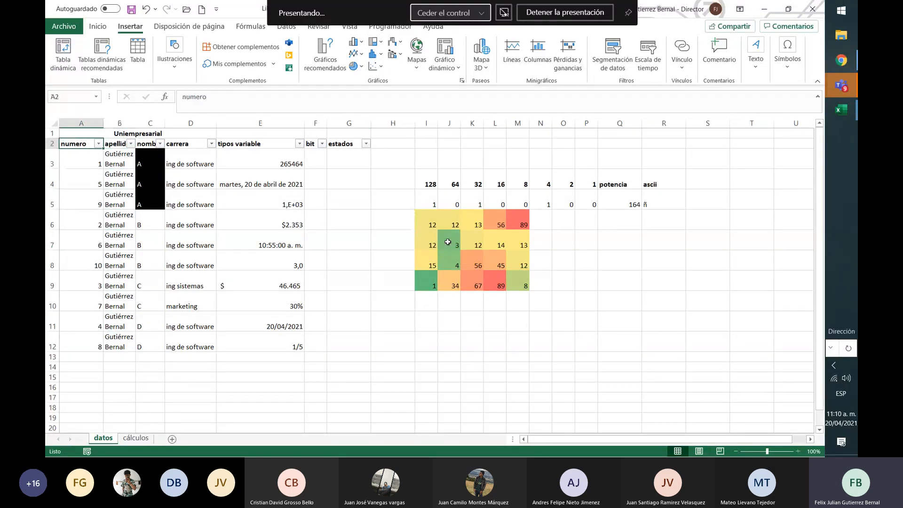
pyautogui.press('Right')
pyautogui.press('Right')
pyautogui.press('Right')
pyautogui.press('Right')
pyautogui.press('Right')
pyautogui.press('Right')
pyautogui.press('Right')
pyautogui.press('Right')
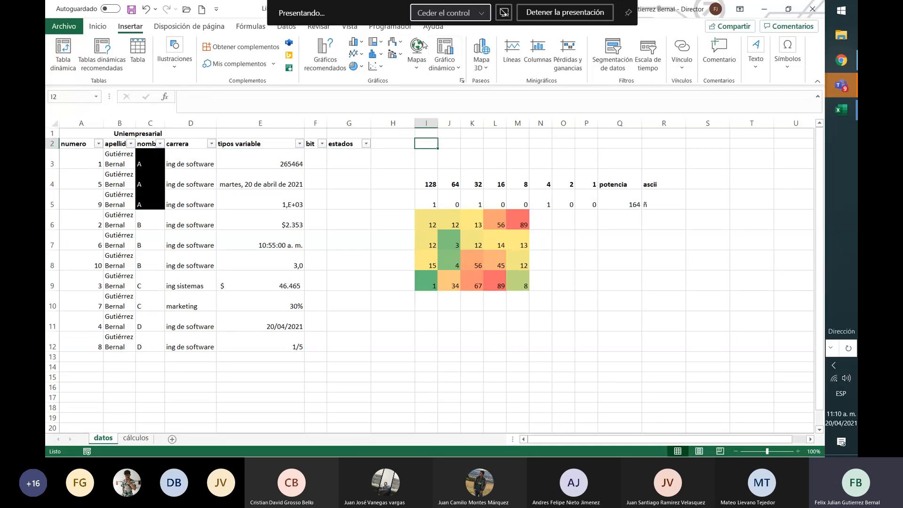
pyautogui.click(185, 27)
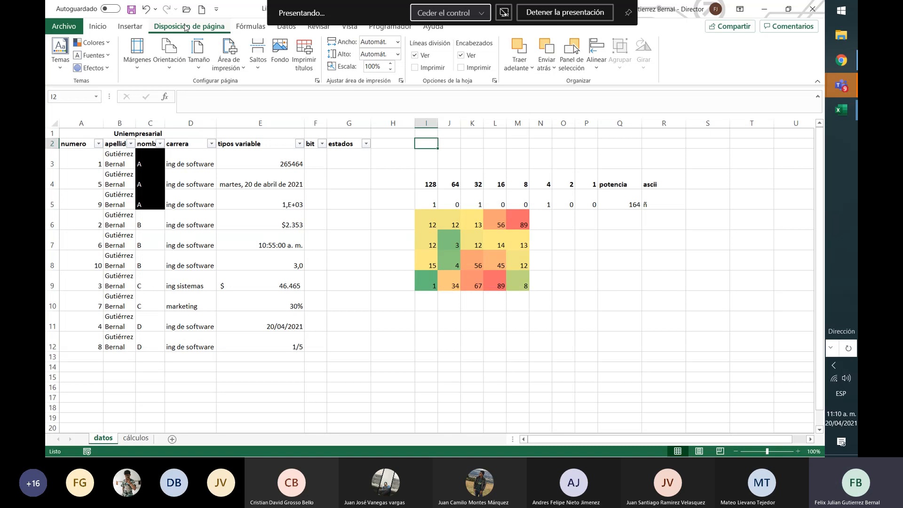
# On the cálculos sheet, enter the title "formato de entrega de producto" in cell A1
pyautogui.click(140, 443)
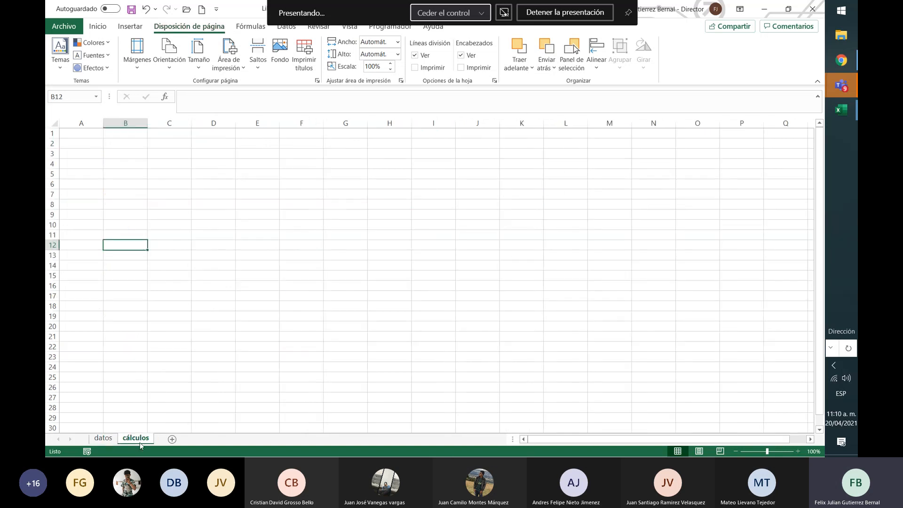
pyautogui.click(89, 134)
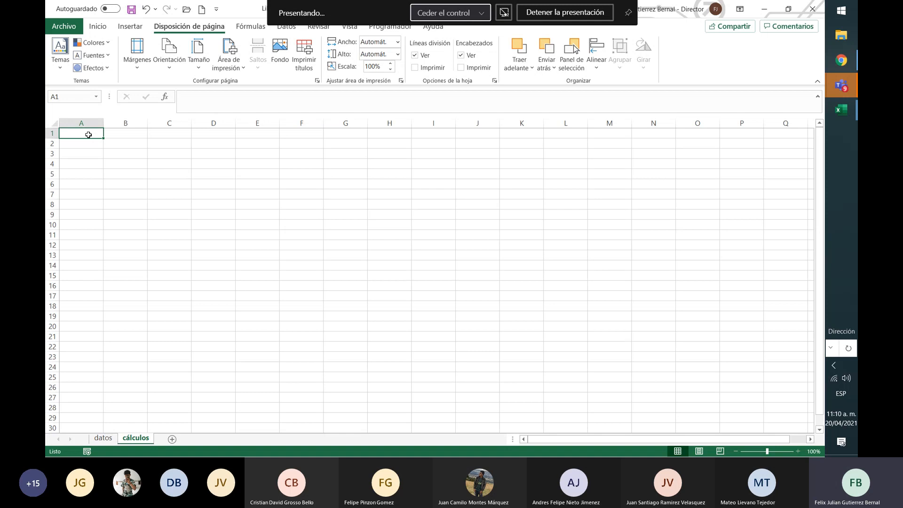
pyautogui.write('fo')
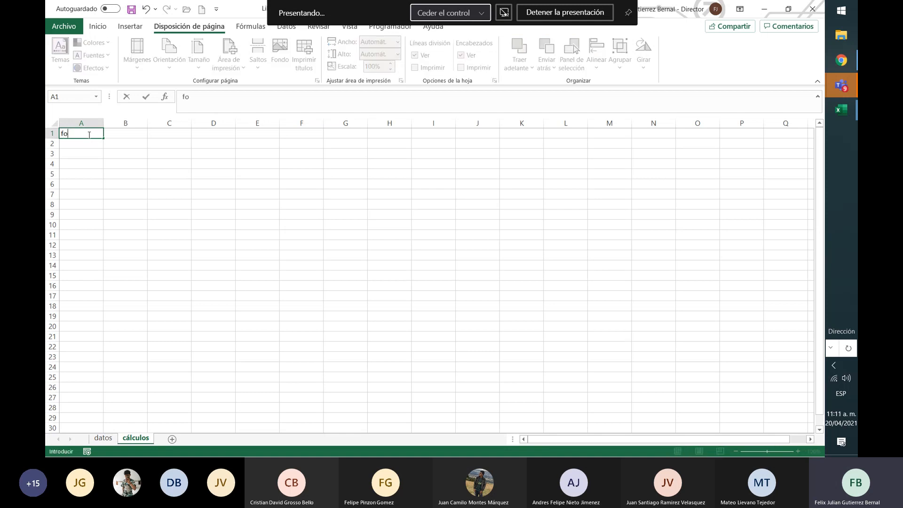
pyautogui.write('rmato de ent')
pyautogui.press('BackSpace')
pyautogui.write('rega de')
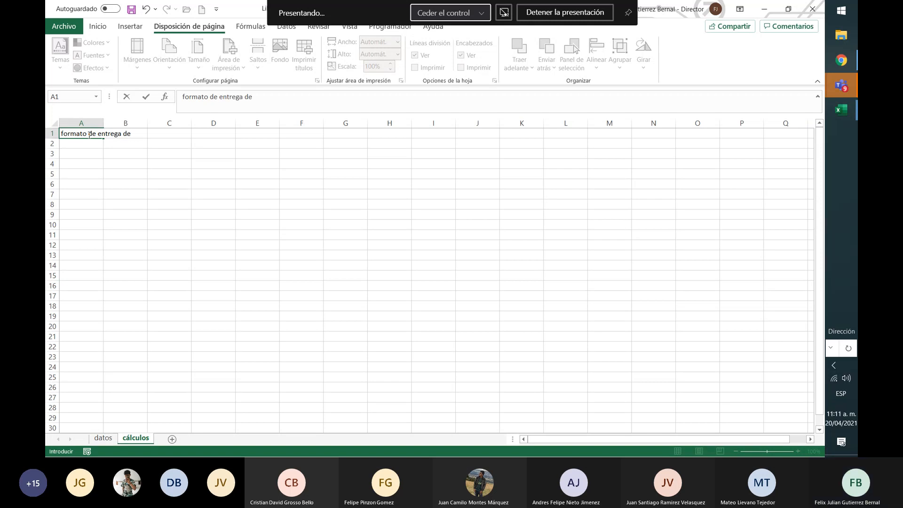
pyautogui.write(' producto')
pyautogui.press('Return')
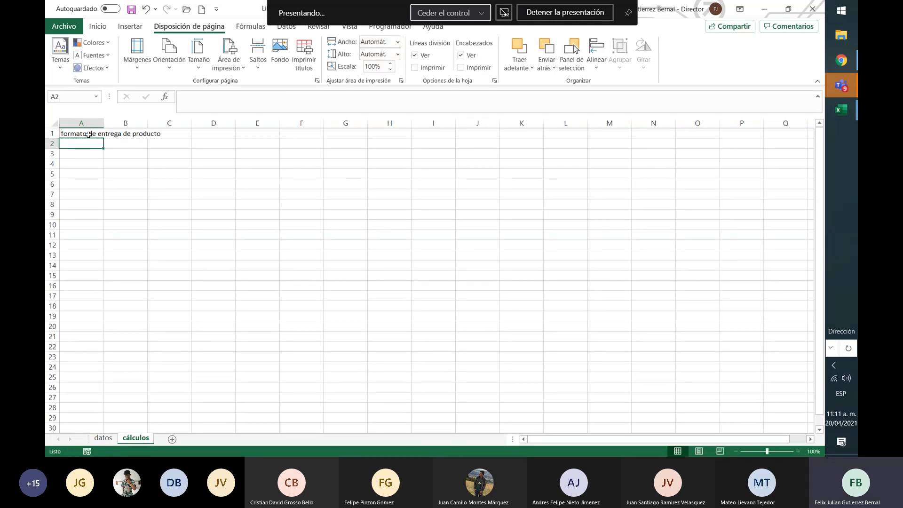
# Merge and center the form title across cells A1:F1 of the cálculos sheet
pyautogui.moveTo(71, 133); pyautogui.dragTo(303, 133)
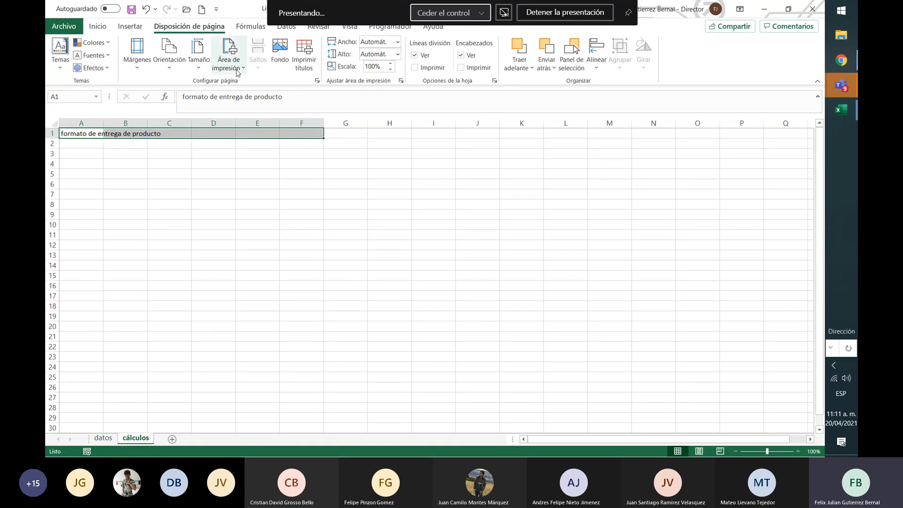
pyautogui.click(98, 26)
pyautogui.click(296, 64)
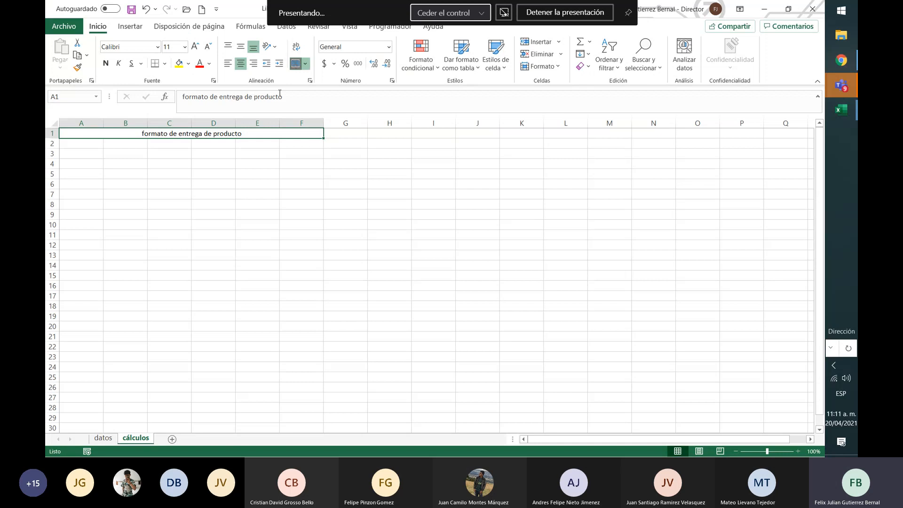
# Merge and center cells A2:A4 into one block and E2:E4 into another below the title
pyautogui.click(167, 142)
pyautogui.click(79, 145)
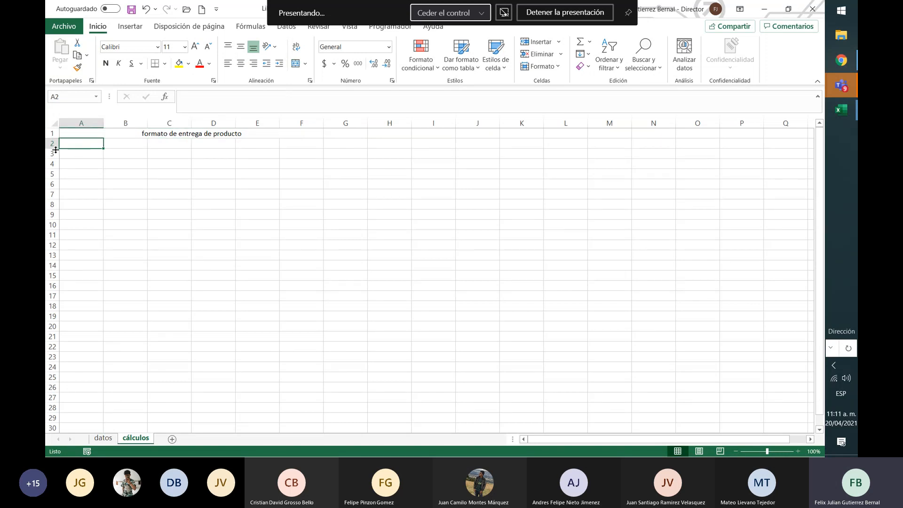
pyautogui.moveTo(56, 148); pyautogui.dragTo(85, 164)
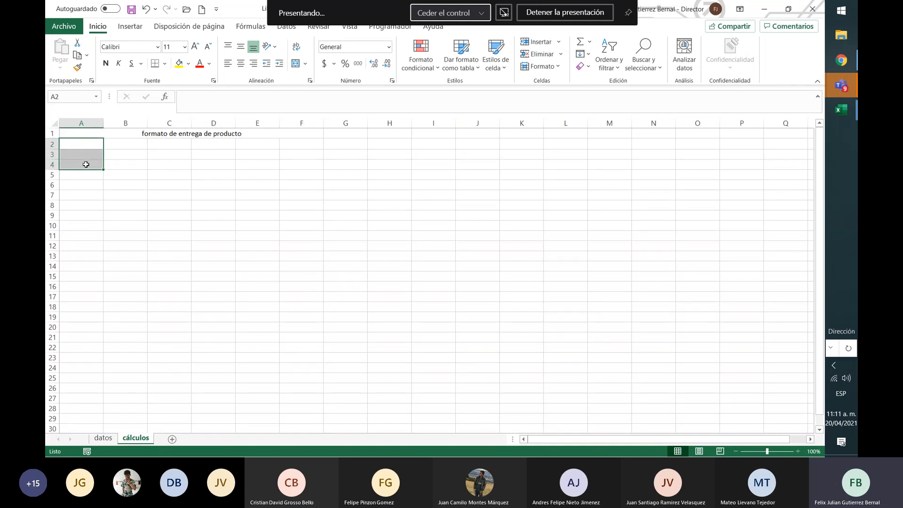
pyautogui.click(295, 66)
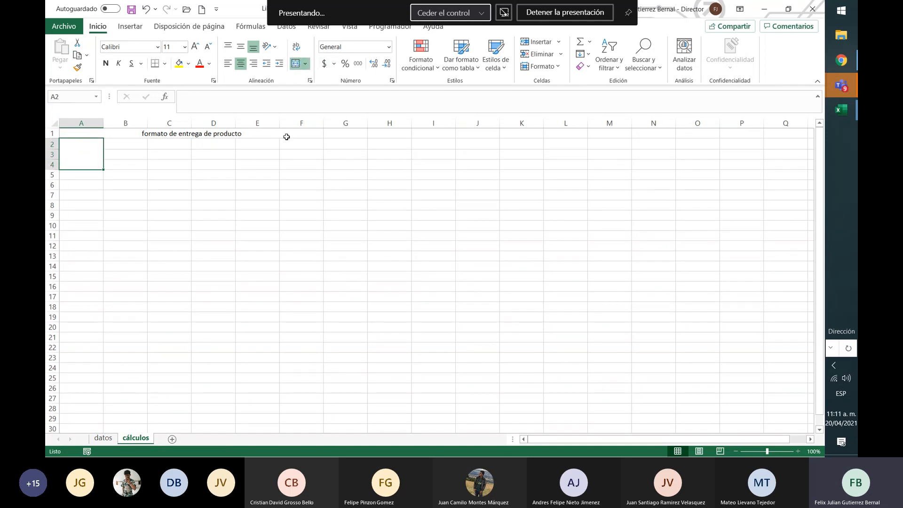
pyautogui.moveTo(266, 141); pyautogui.dragTo(268, 165)
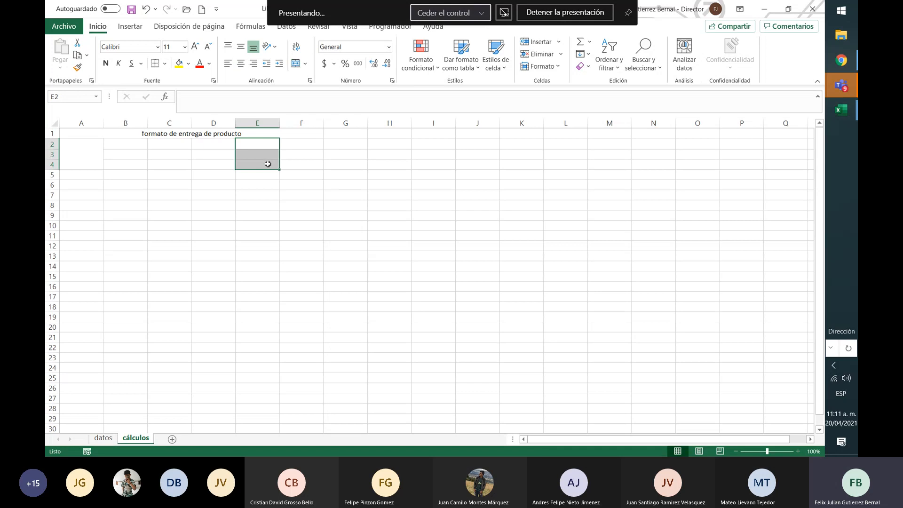
pyautogui.click(295, 64)
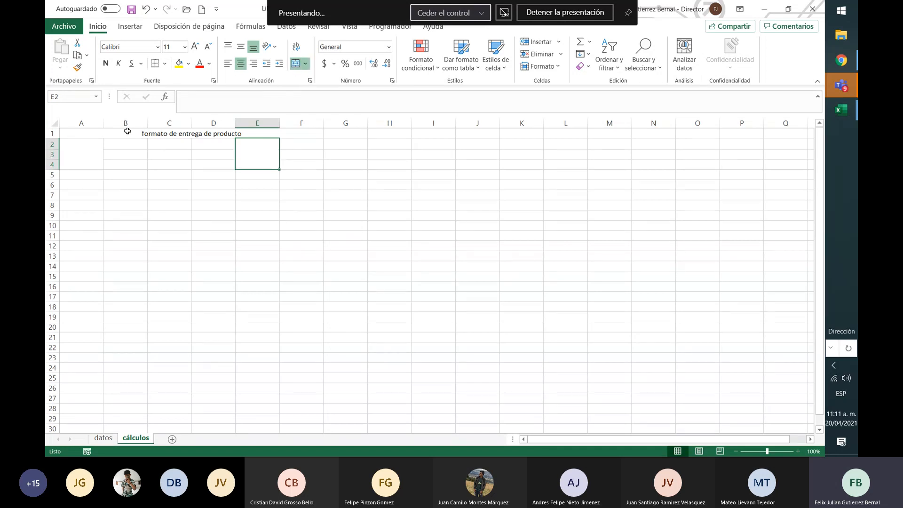
# Apply all borders to the form's header block A1:F4 and to the grid A5:F18 below it
pyautogui.moveTo(132, 144); pyautogui.dragTo(218, 155)
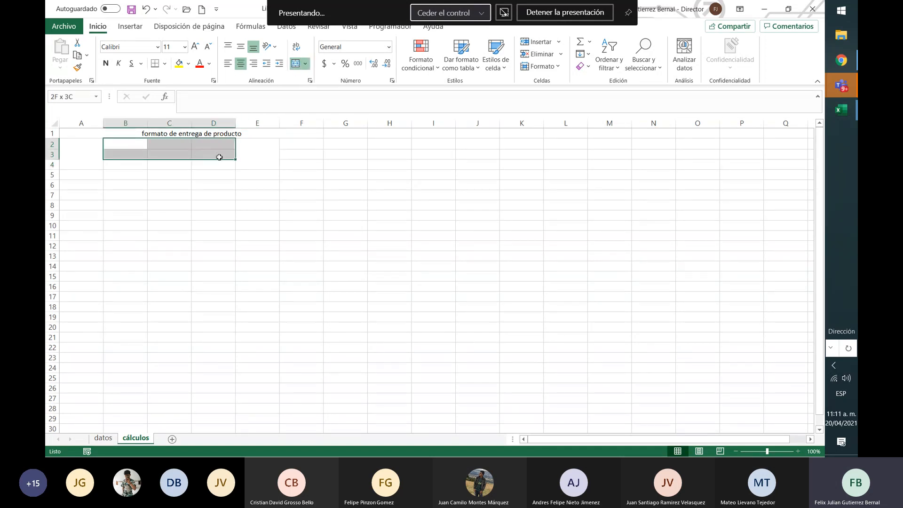
pyautogui.moveTo(82, 132); pyautogui.dragTo(217, 163)
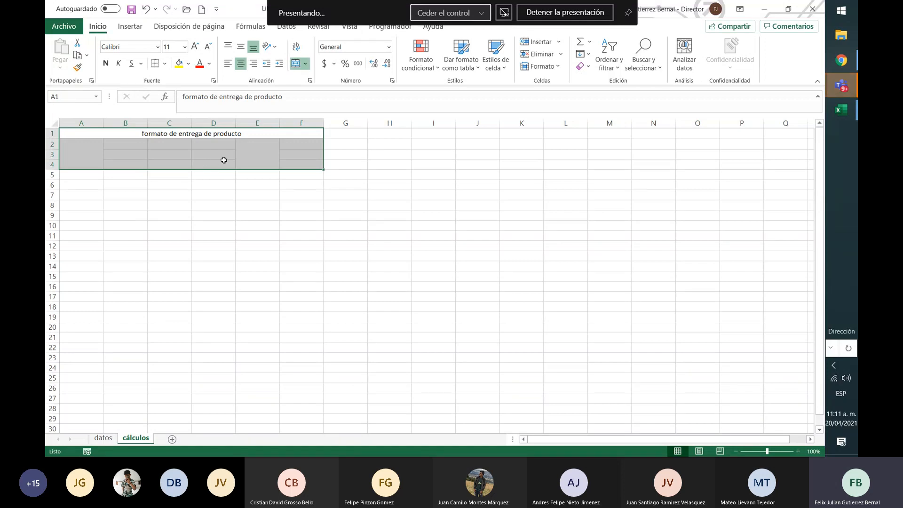
pyautogui.click(165, 63)
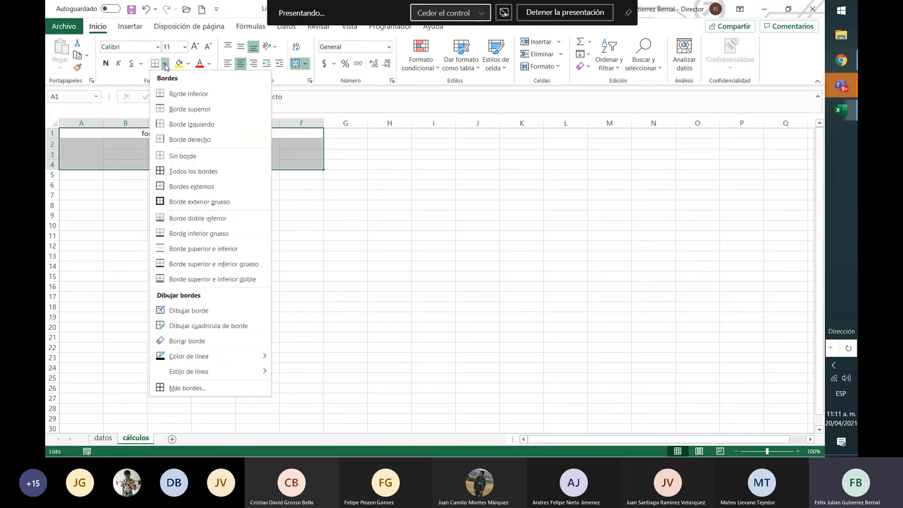
pyautogui.click(207, 171)
pyautogui.click(262, 216)
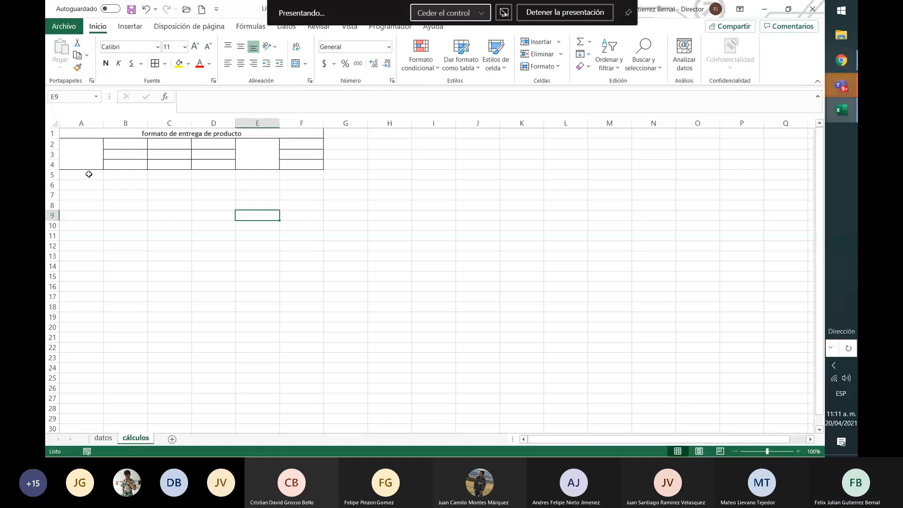
pyautogui.hotkey('ctrl', 'z')
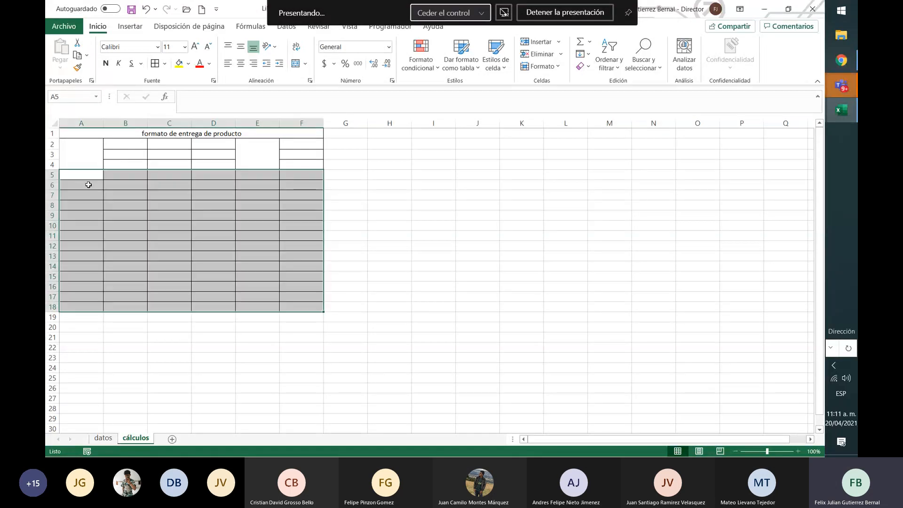
# Enter the headings "item", "caracteristicas", "fecha" and "estado" in cells A5 to D5
pyautogui.click(86, 175)
pyautogui.write('item')
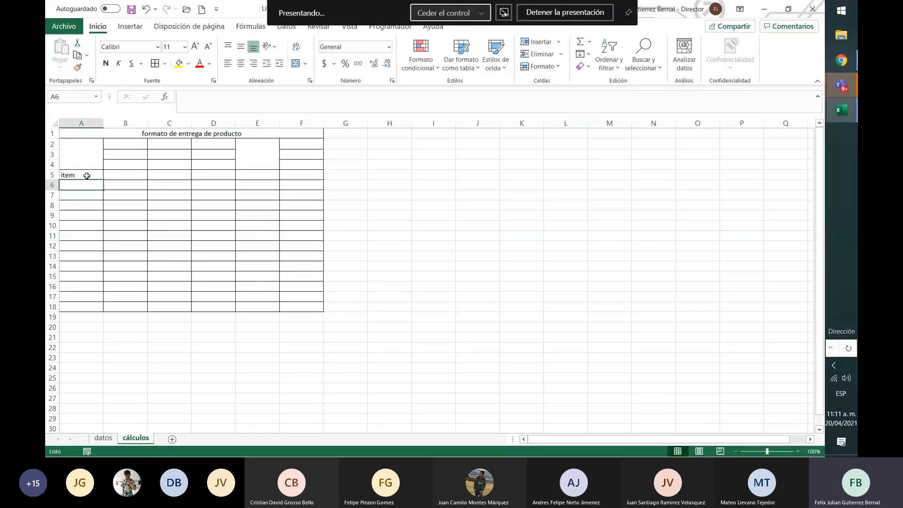
pyautogui.press('Tab')
pyautogui.write('caracteristica')
pyautogui.press('Tab')
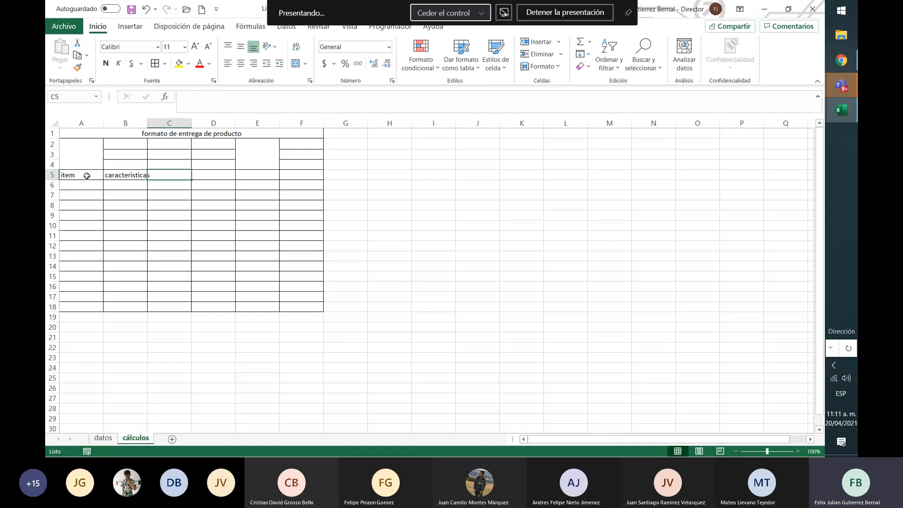
pyautogui.write('fecha')
pyautogui.press('Tab')
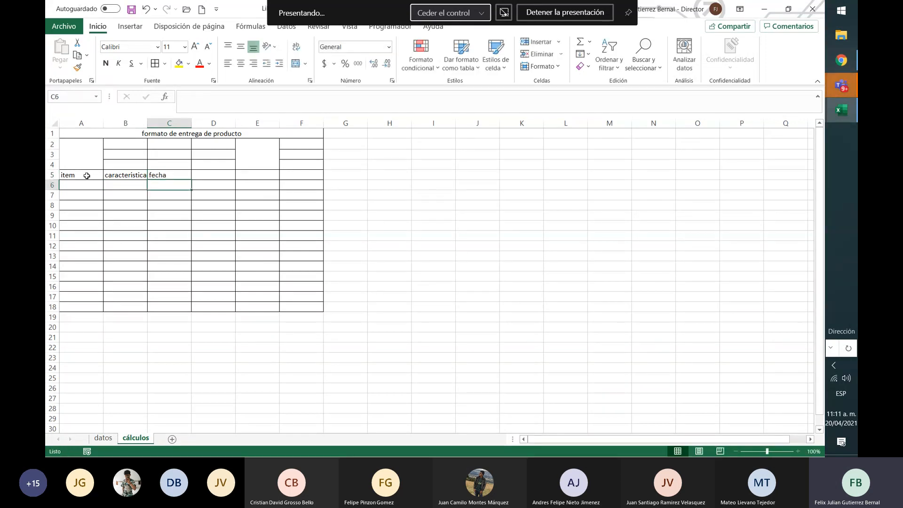
pyautogui.write('estado')
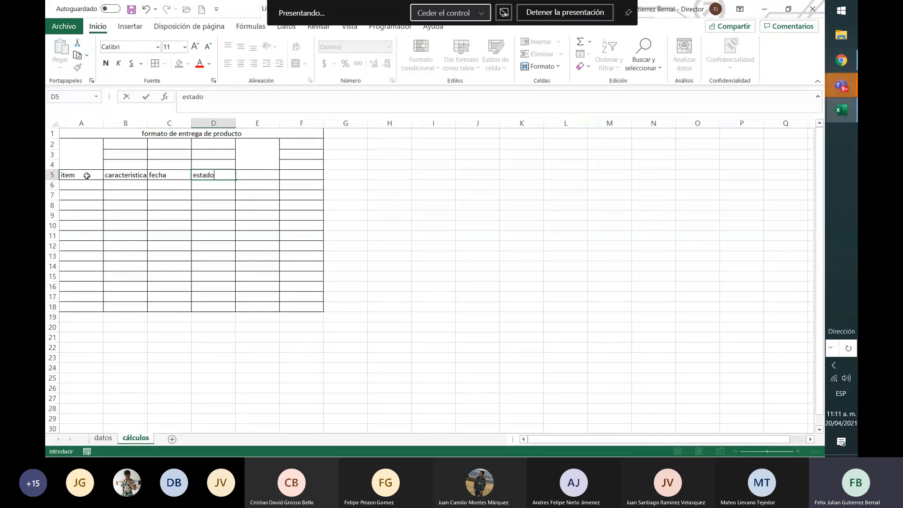
pyautogui.press('Down')
pyautogui.press('Up')
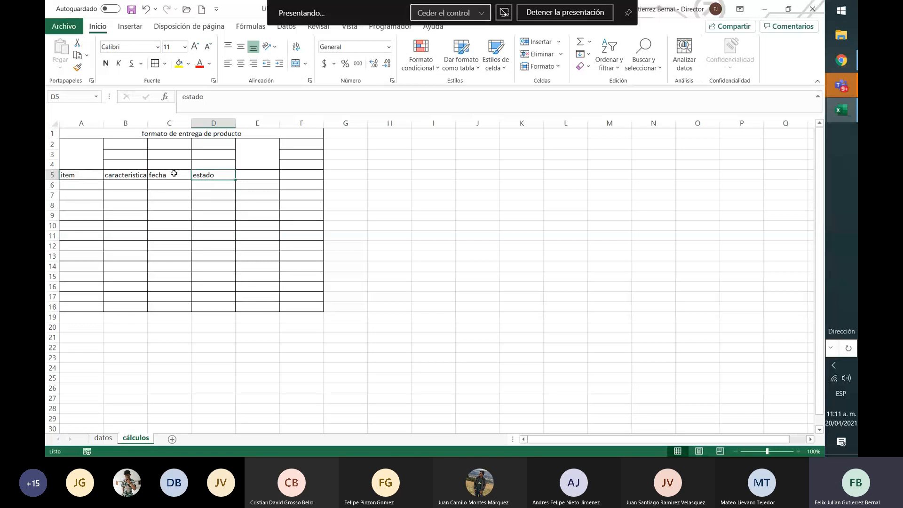
# Autofit the widths of columns A, B, C and D to their headings
pyautogui.doubleClick(148, 123)
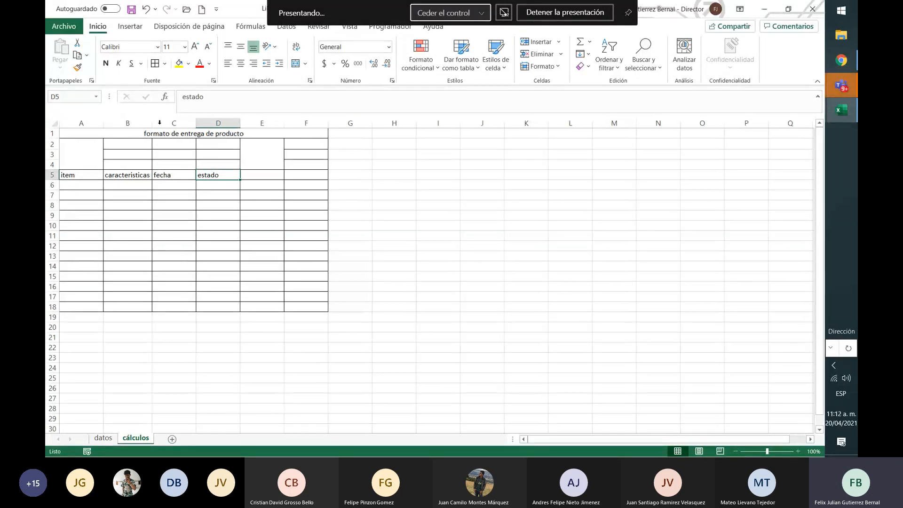
pyautogui.doubleClick(196, 119)
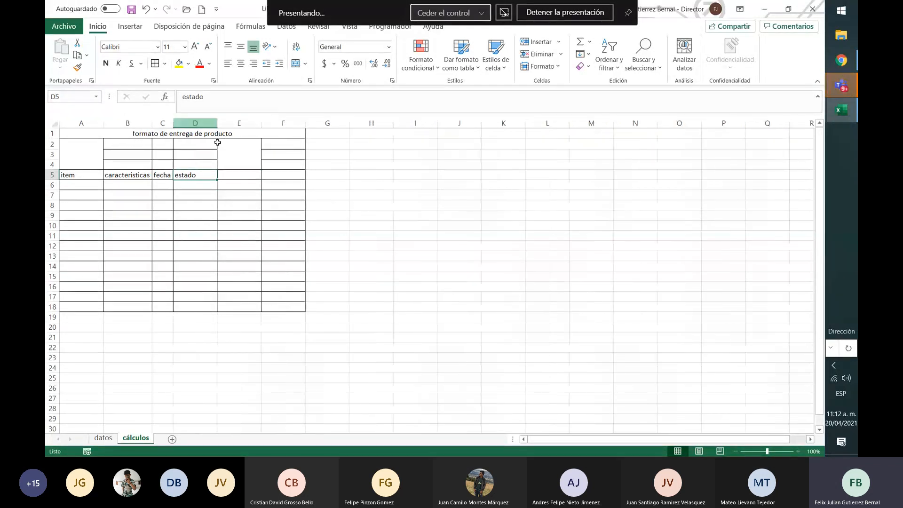
pyautogui.doubleClick(215, 120)
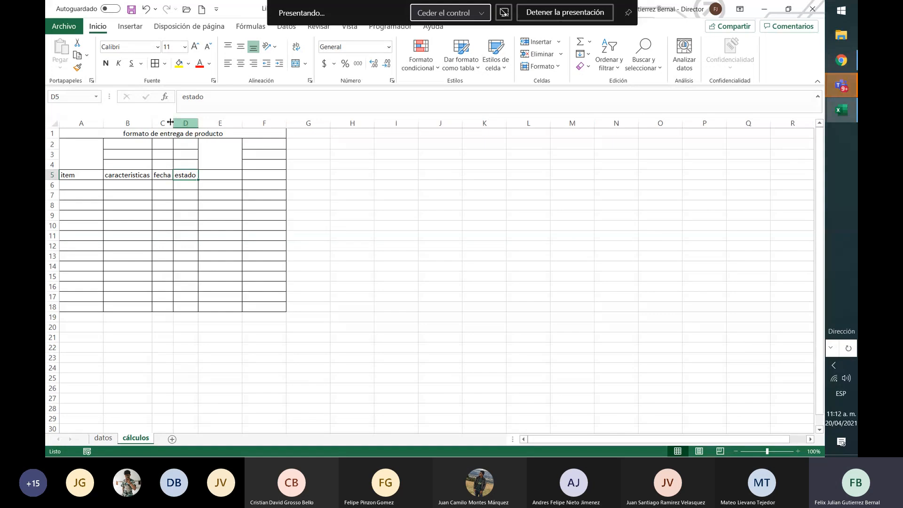
pyautogui.moveTo(101, 120); pyautogui.dragTo(102, 119)
pyautogui.doubleClick(102, 120)
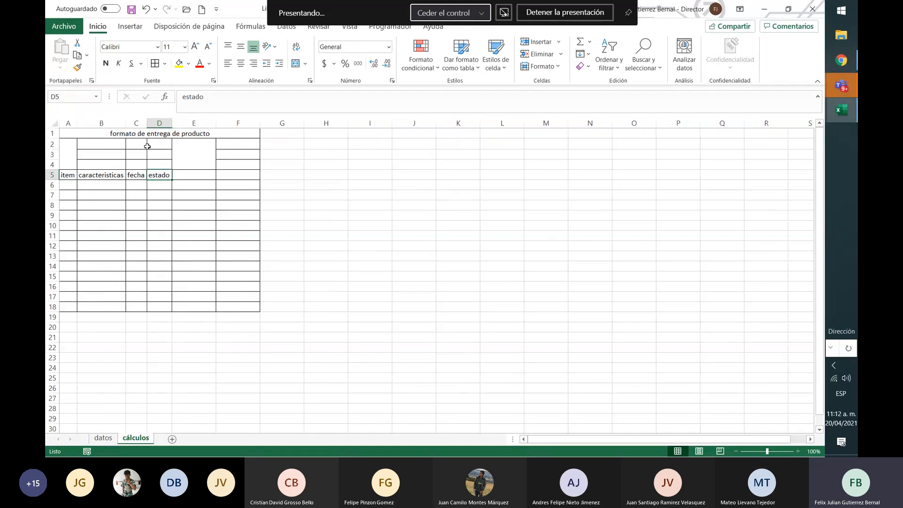
# Enter the headings "hora entreda" in cell E5 and "hora salida" in cell F5
pyautogui.click(199, 175)
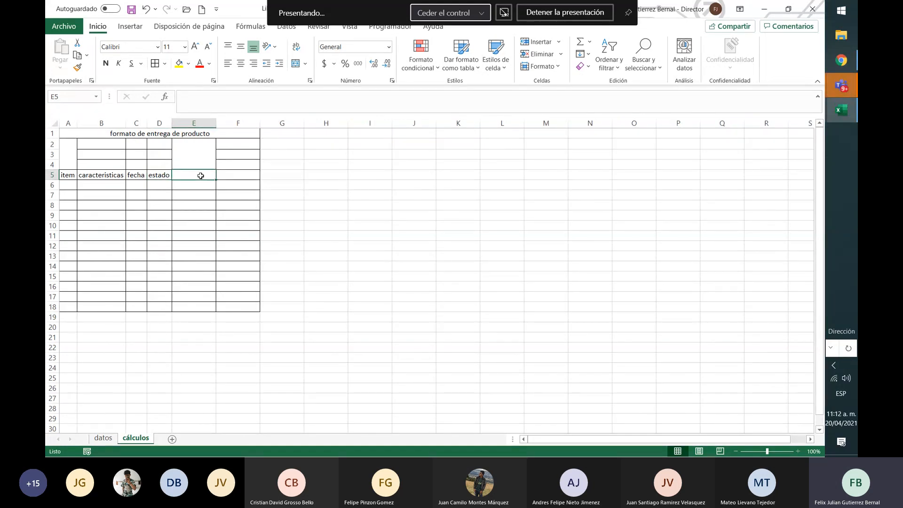
pyautogui.write('hora')
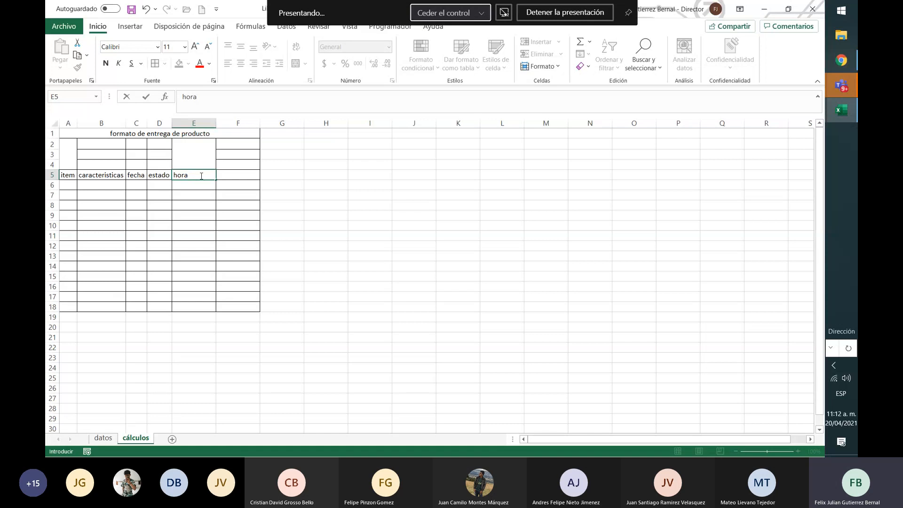
pyautogui.write(' entreda')
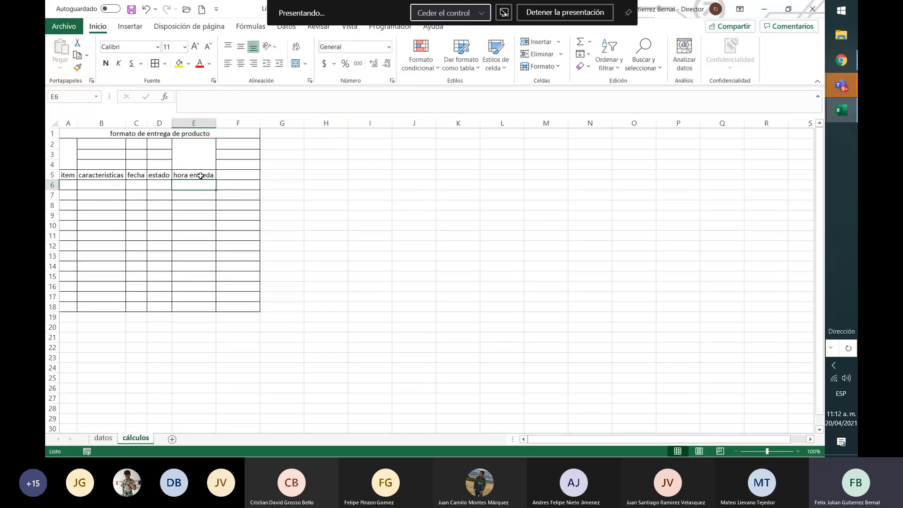
pyautogui.press('Tab')
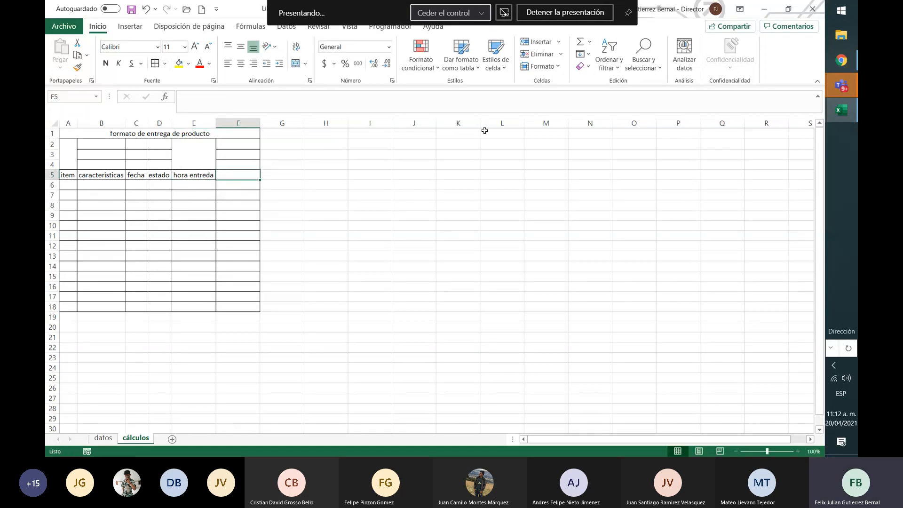
pyautogui.write('hora salida')
pyautogui.press('Left')
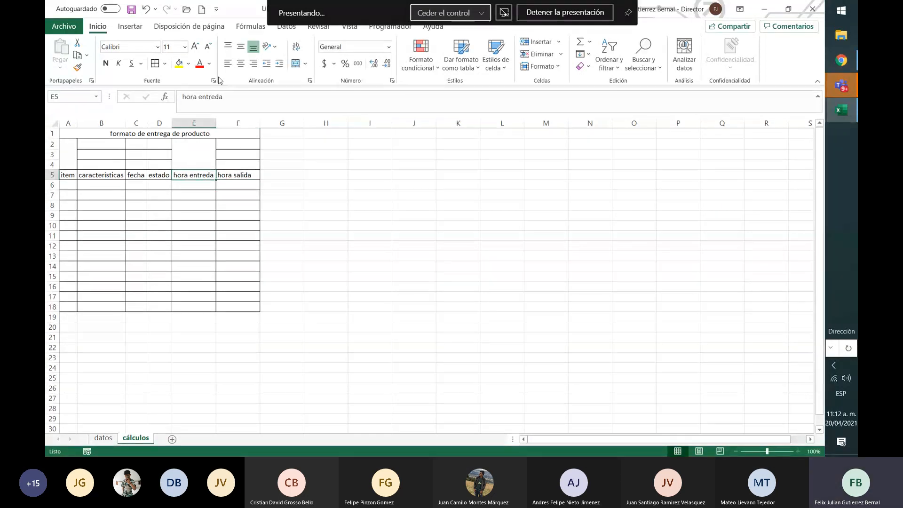
# Correct the heading in cell E5 to "hora entrada"
pyautogui.click(216, 97)
pyautogui.press('BackSpace')
pyautogui.write('a')
pyautogui.press('Return')
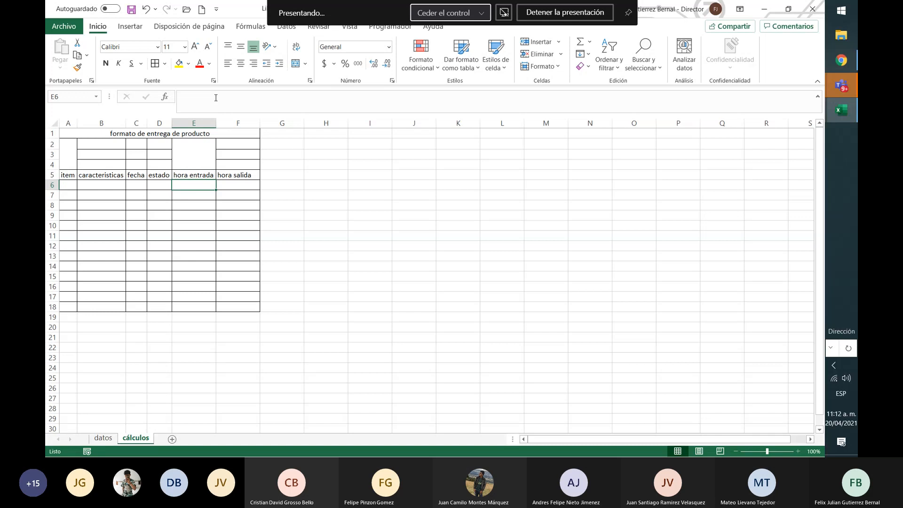
pyautogui.press('Up')
pyautogui.press('Right')
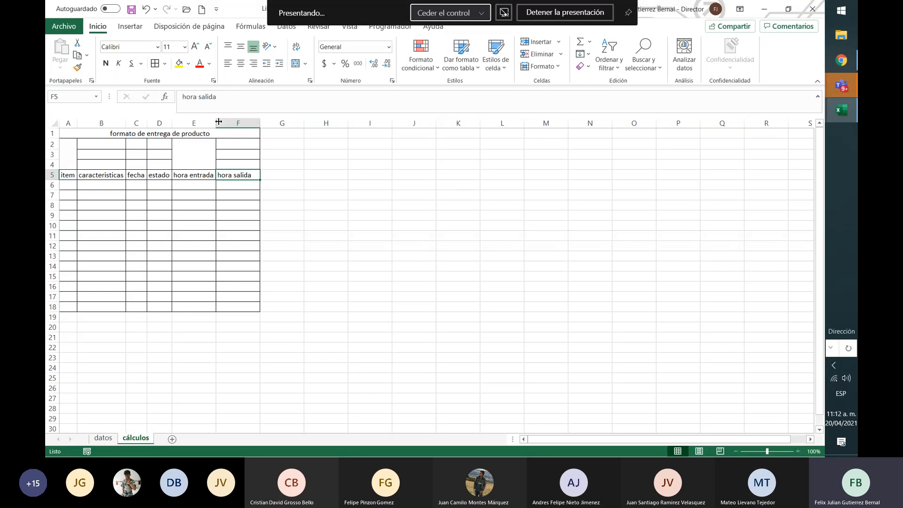
# Set the print area to the single cell F5
pyautogui.click(206, 28)
pyautogui.click(224, 50)
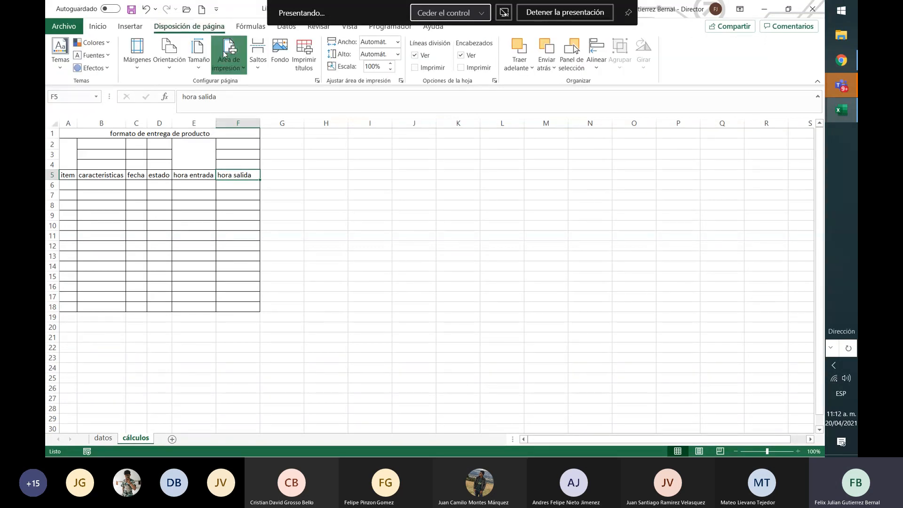
pyautogui.click(254, 85)
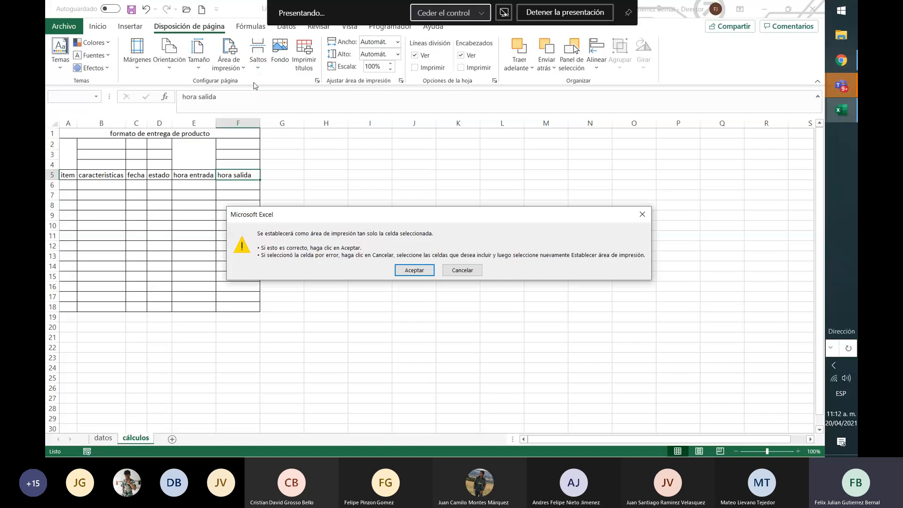
pyautogui.press('Return')
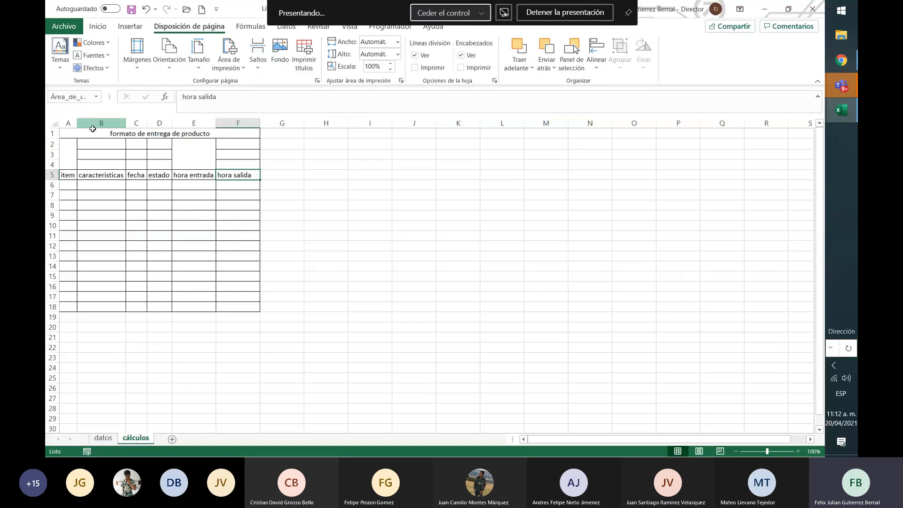
# Set the print area to the whole form, A1:F18
pyautogui.moveTo(93, 128); pyautogui.dragTo(239, 305)
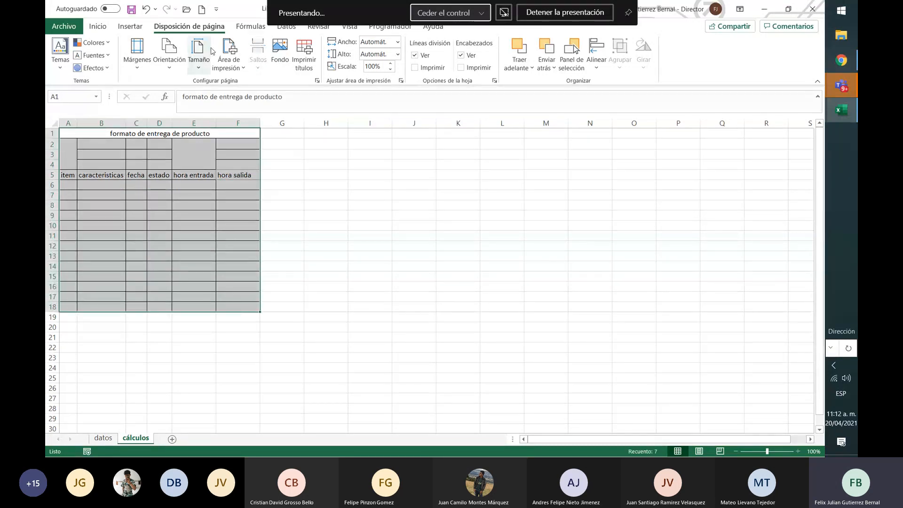
pyautogui.click(229, 59)
pyautogui.click(258, 87)
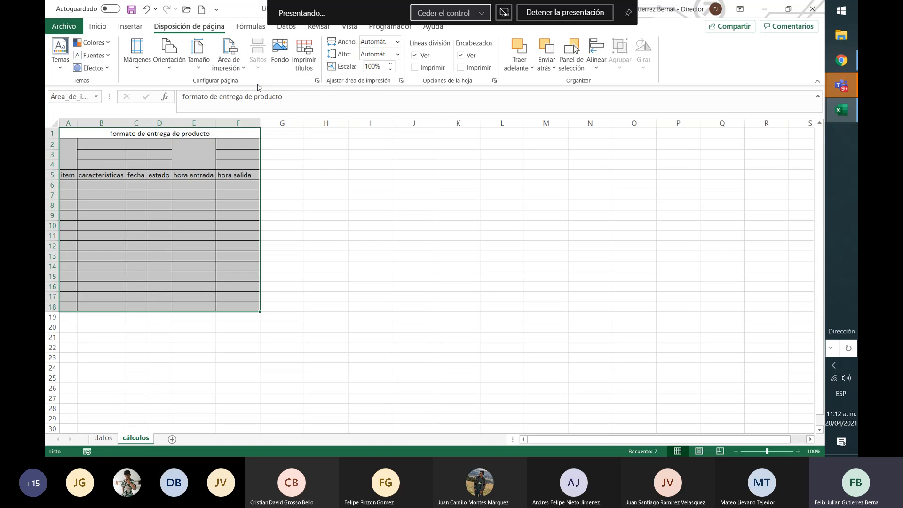
pyautogui.click(295, 235)
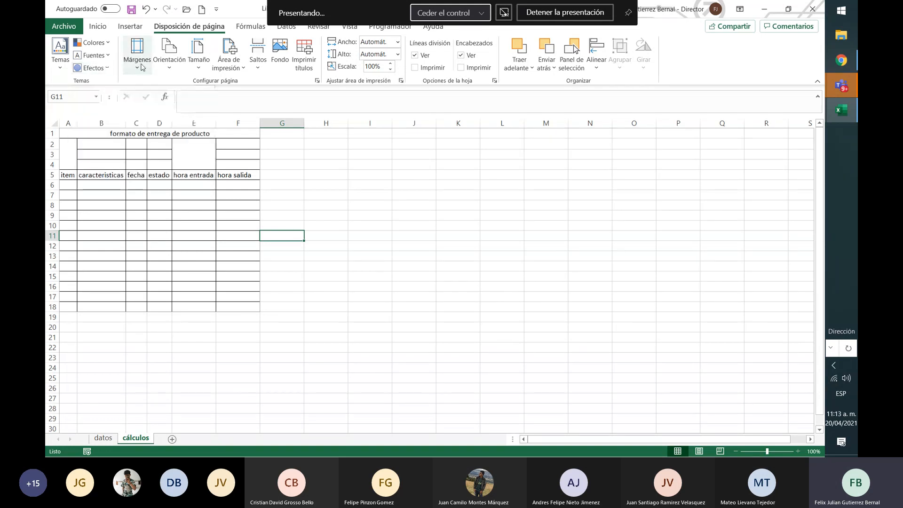
# Choose the Office colour set and apply the Sector theme to the workbook
pyautogui.click(100, 43)
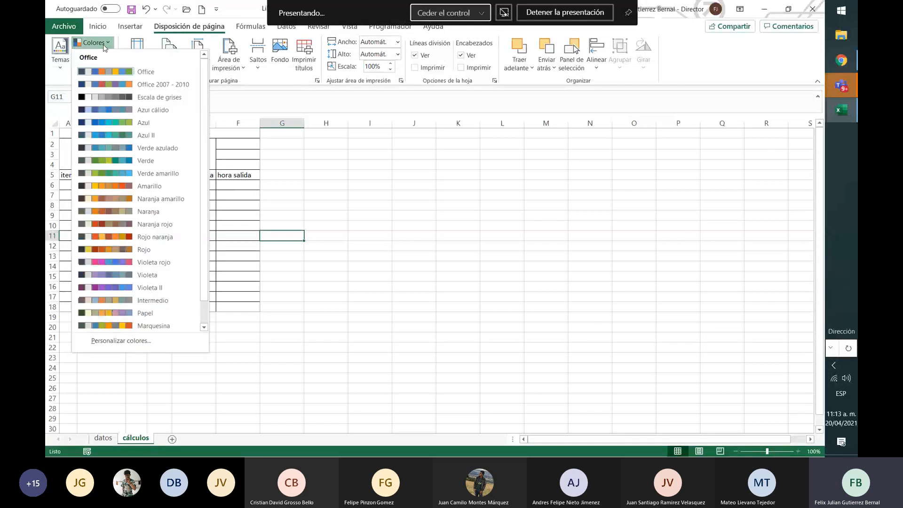
pyautogui.click(120, 75)
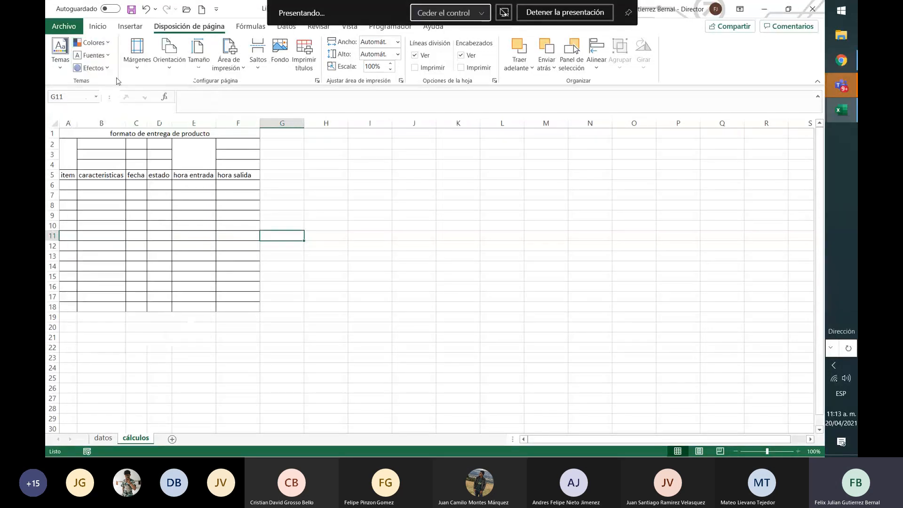
pyautogui.click(61, 47)
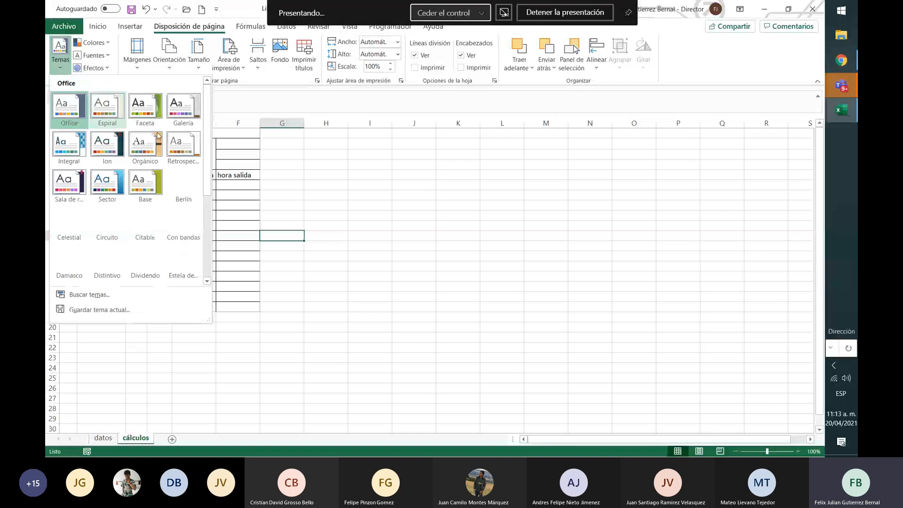
pyautogui.click(112, 185)
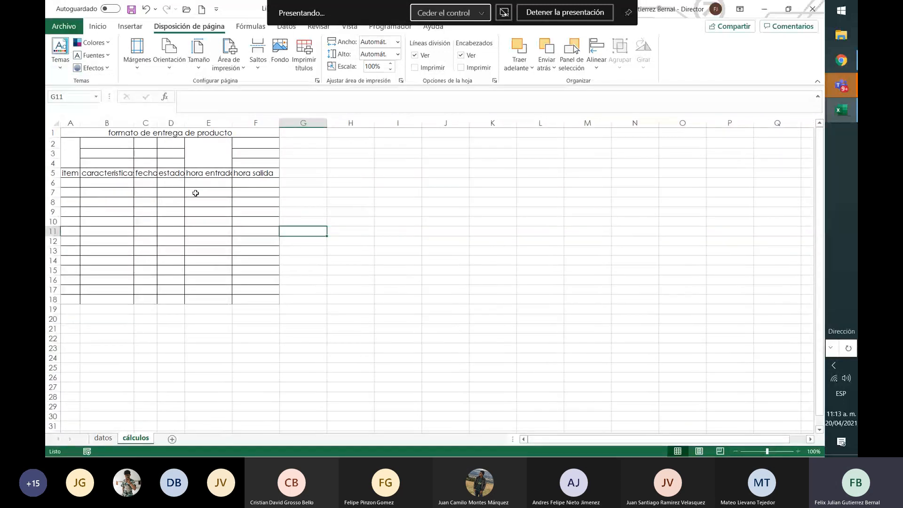
pyautogui.click(196, 193)
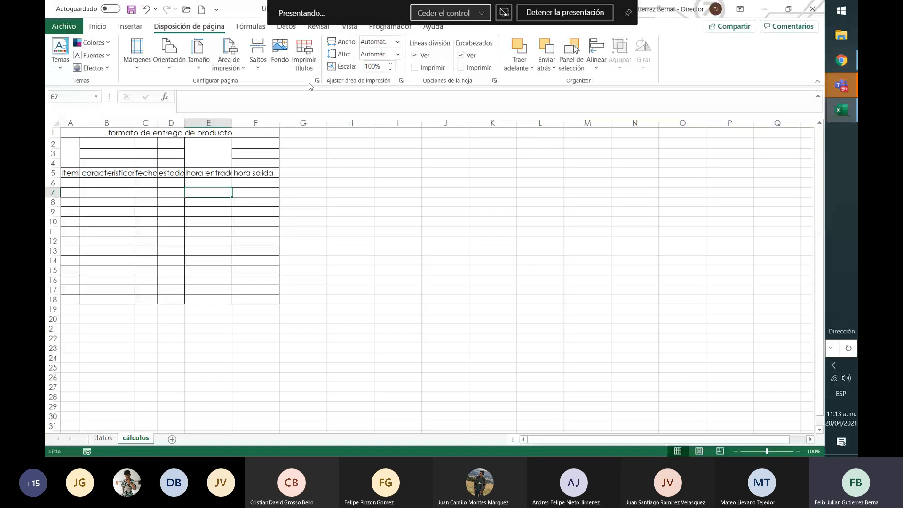
# Insert a page break at cell A19, just below the form
pyautogui.click(262, 60)
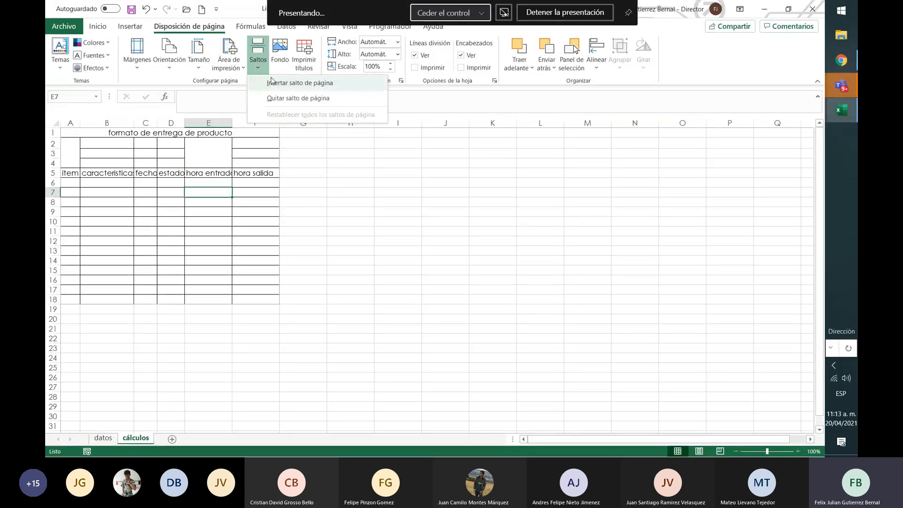
pyautogui.click(73, 308)
pyautogui.click(71, 308)
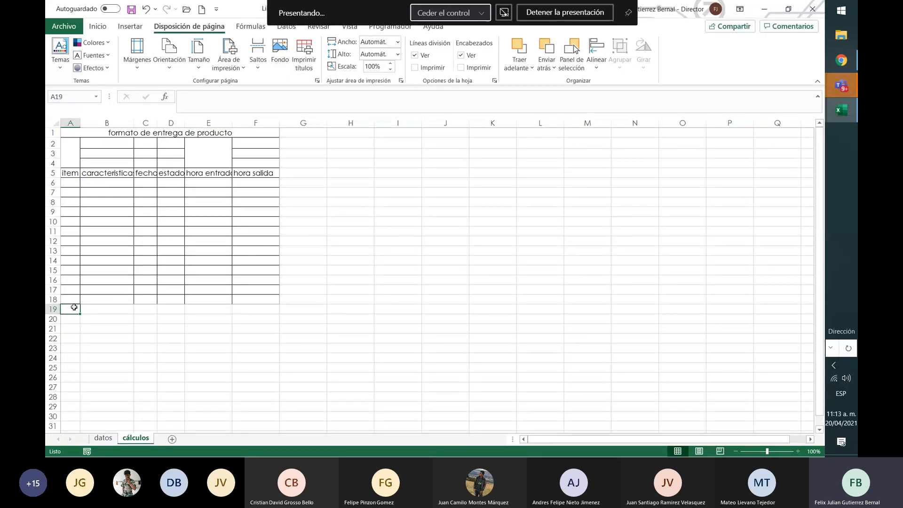
pyautogui.click(256, 63)
pyautogui.click(275, 82)
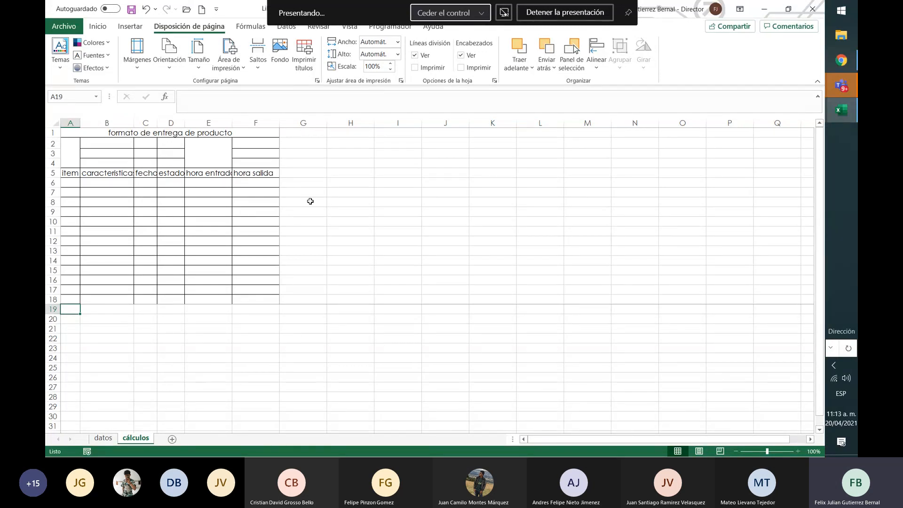
# Remove the page break at cell A19
pyautogui.click(257, 70)
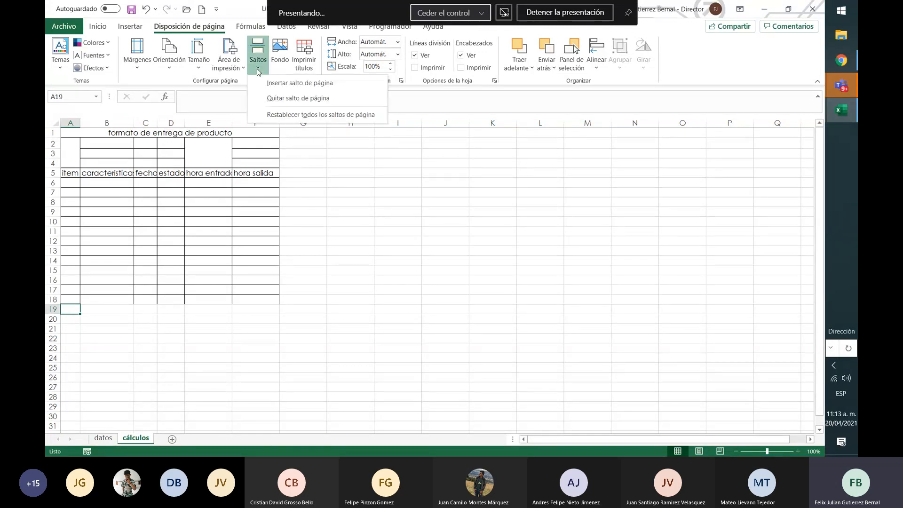
pyautogui.click(272, 98)
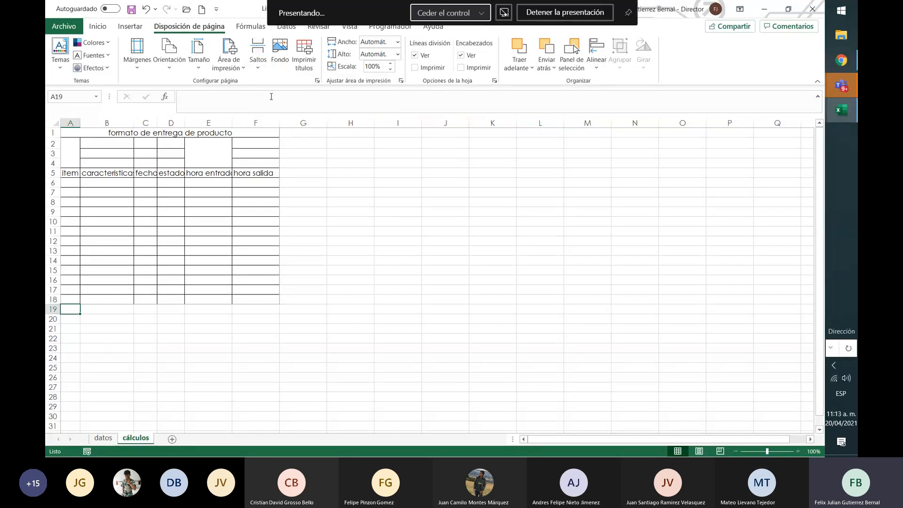
pyautogui.click(285, 194)
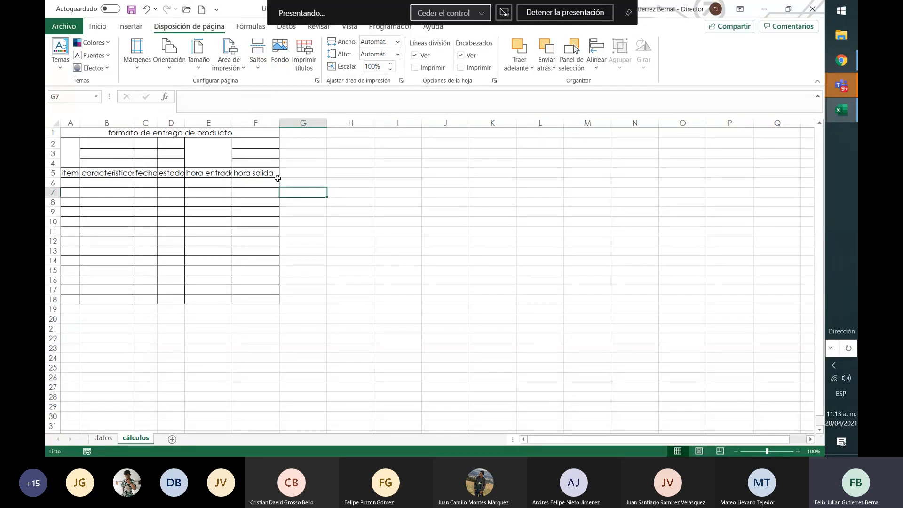
# Add cell G7, beside the form, to the print area
pyautogui.click(243, 67)
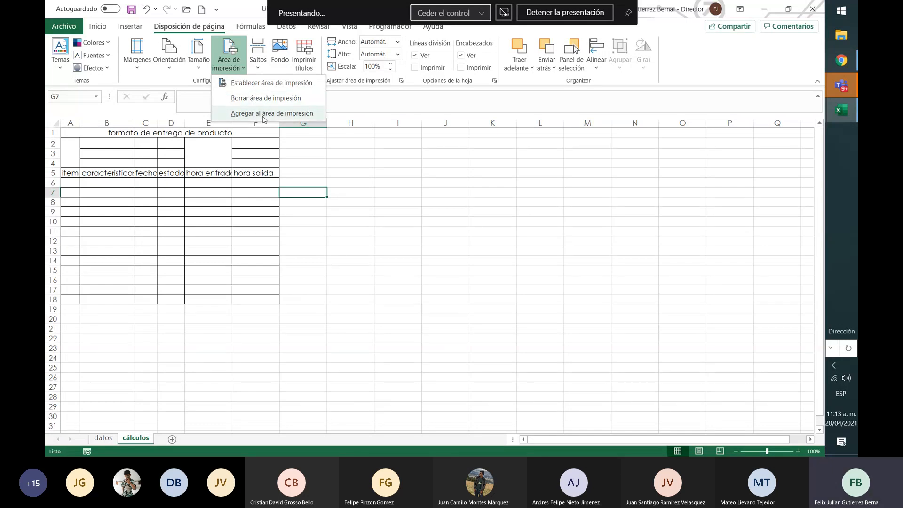
pyautogui.click(263, 117)
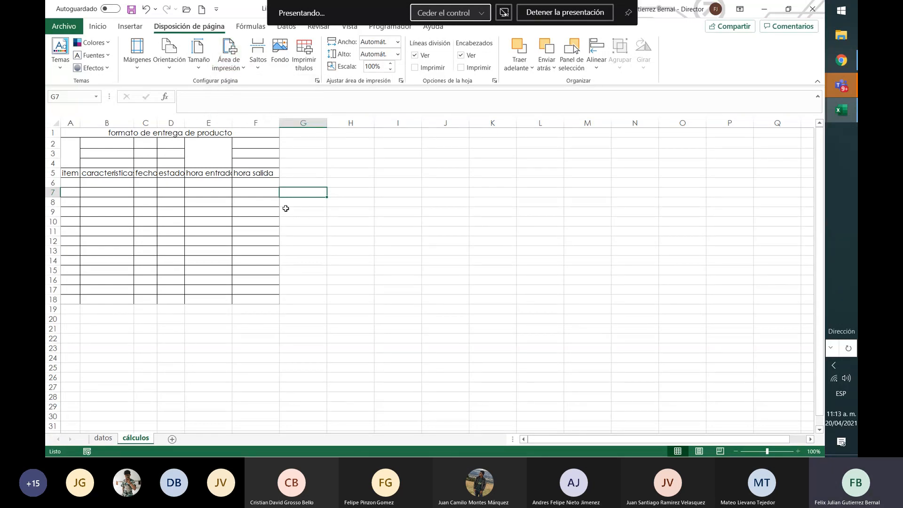
pyautogui.click(337, 290)
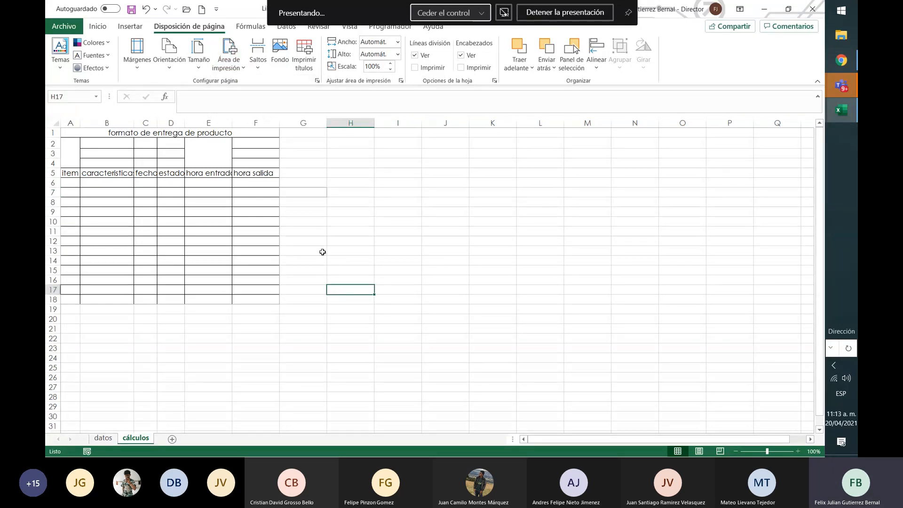
pyautogui.click(301, 192)
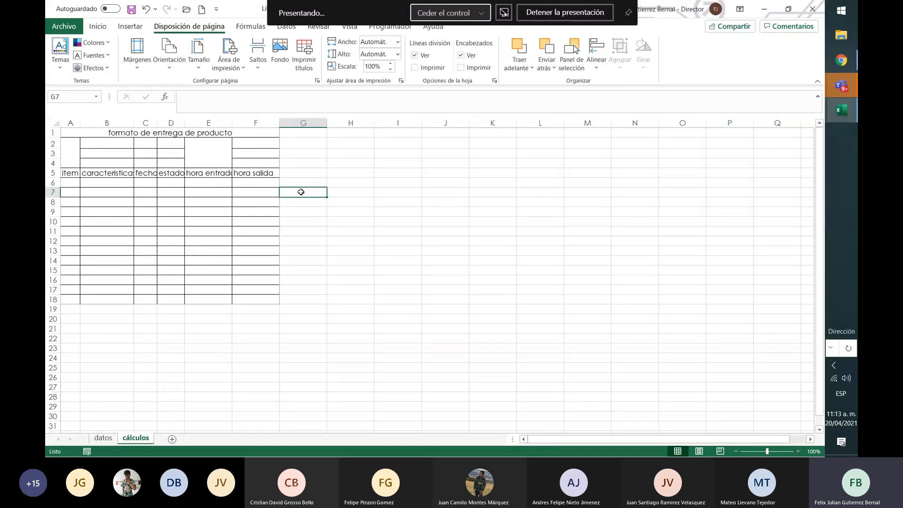
# Reset the print area to the form range A1:F18 only
pyautogui.moveTo(66, 130)
pyautogui.mouseDown()
pyautogui.moveTo(224, 256)
pyautogui.moveTo(230, 299)
pyautogui.mouseUp()
pyautogui.click(228, 53)
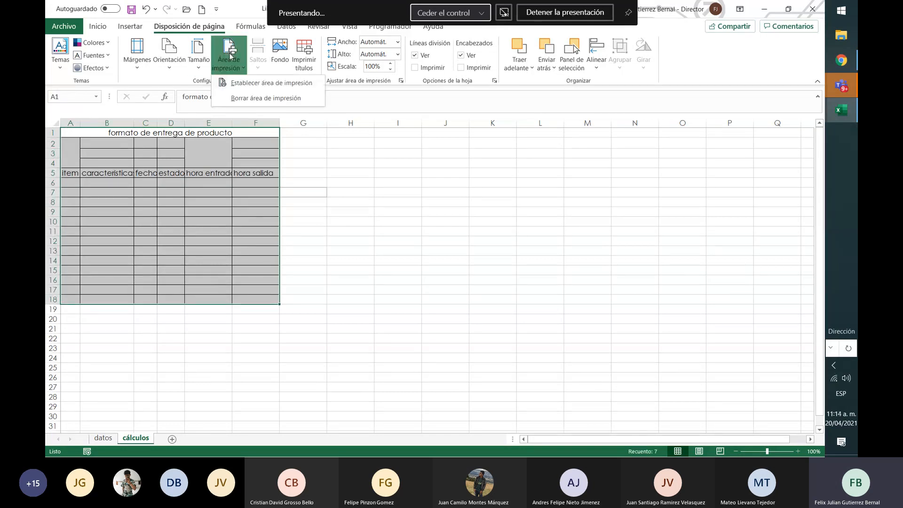
pyautogui.click(249, 83)
# Preview the form for printing with the option to print only the current selection, then return to the sheet
pyautogui.click(63, 26)
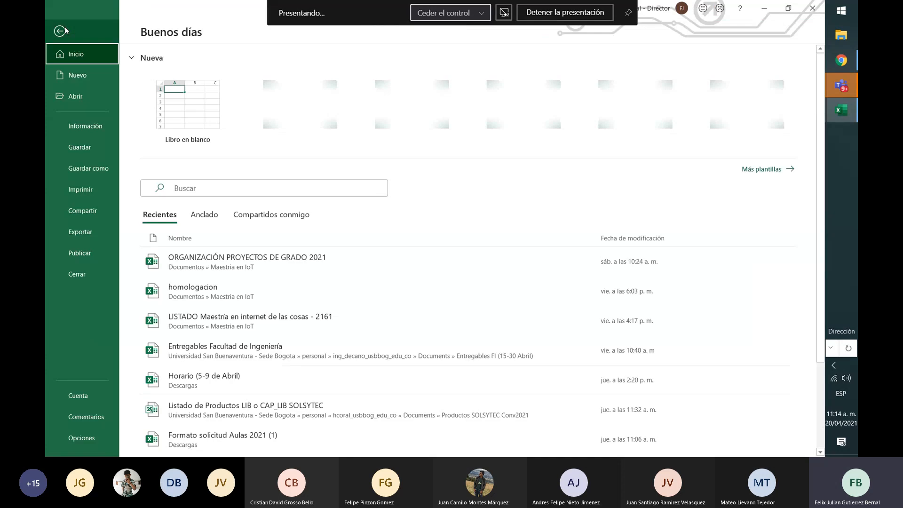
pyautogui.click(98, 190)
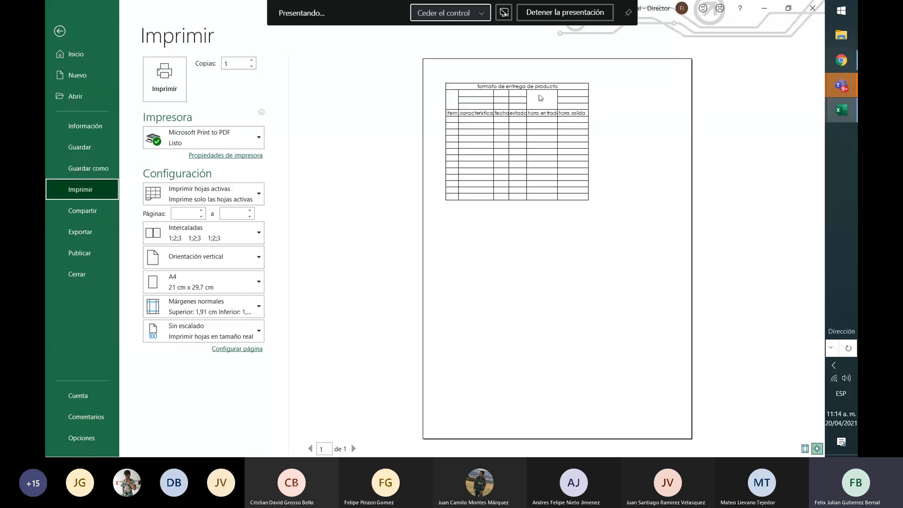
pyautogui.click(244, 203)
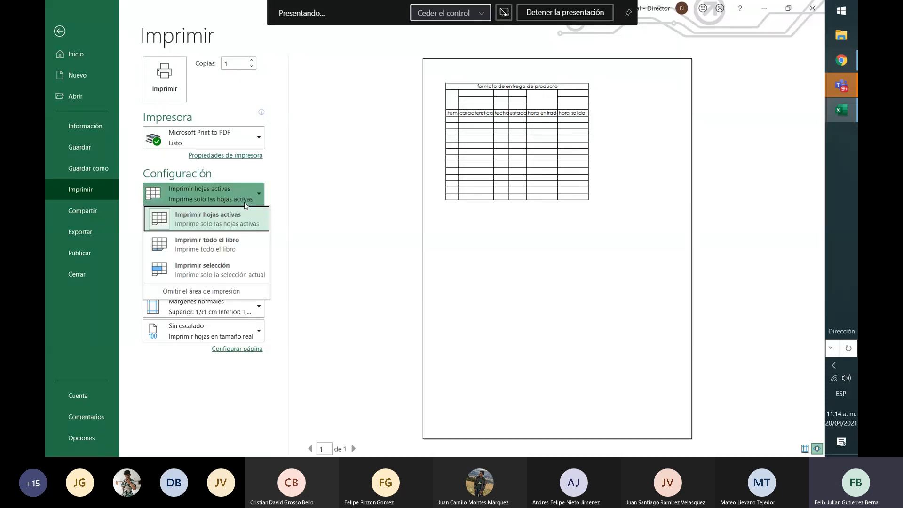
pyautogui.click(219, 266)
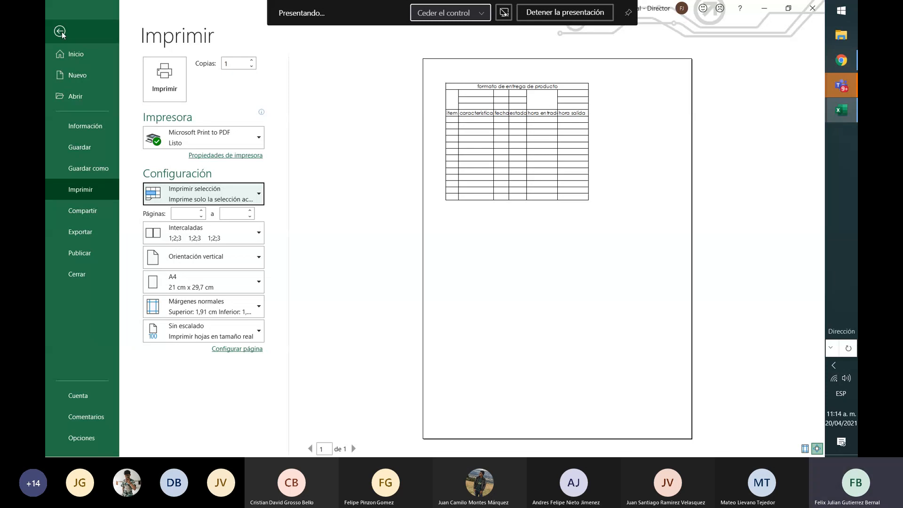
pyautogui.click(61, 31)
pyautogui.click(297, 299)
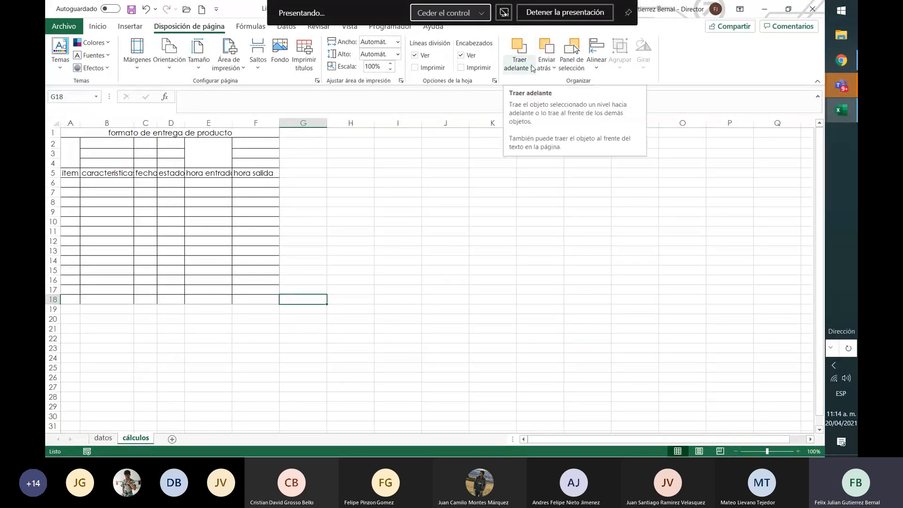
pyautogui.click(395, 165)
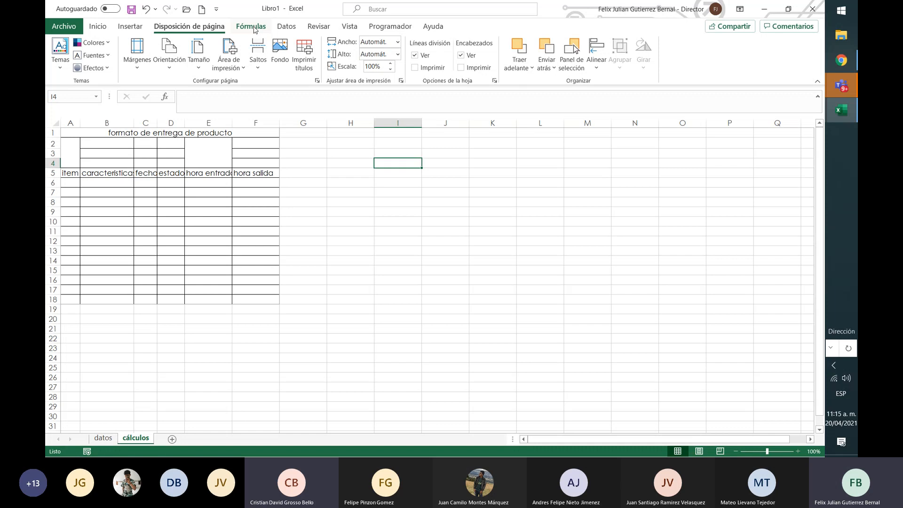
pyautogui.click(254, 27)
pyautogui.click(181, 26)
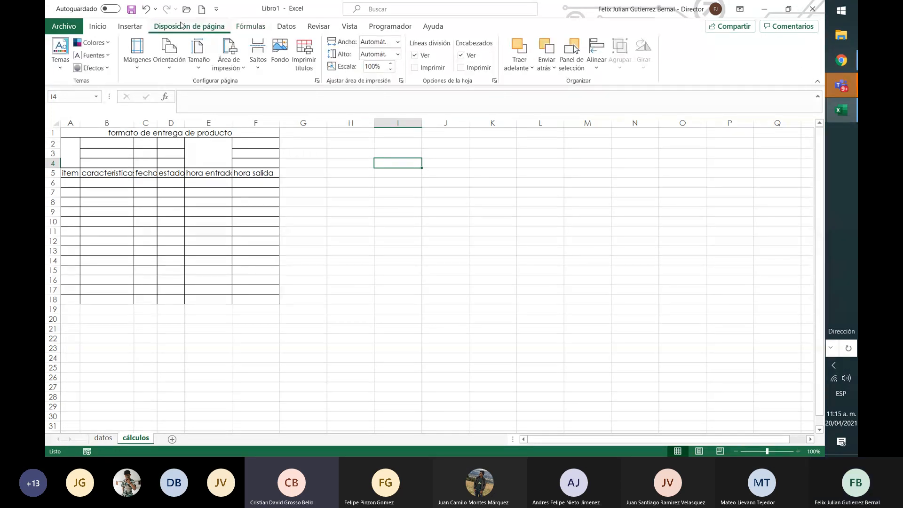
pyautogui.click(230, 59)
pyautogui.click(345, 191)
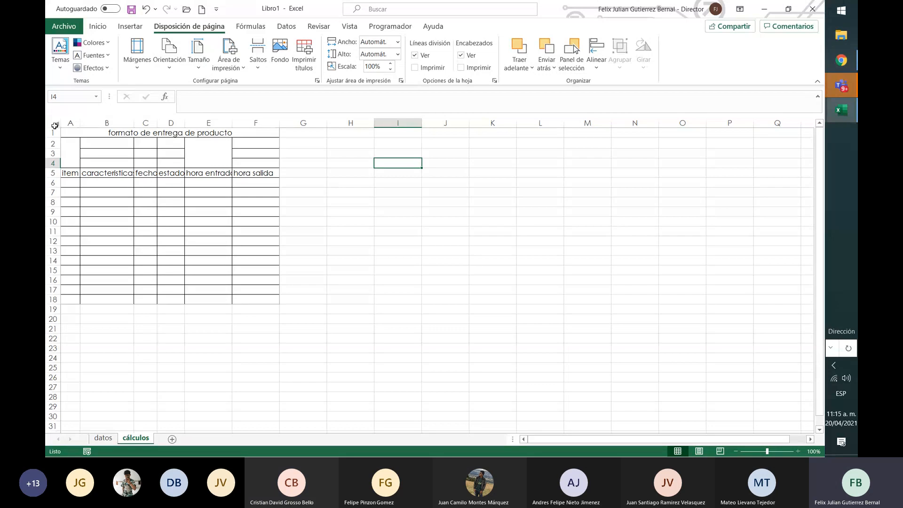
# Set the print area to the form range A1:F18 and open the print preview
pyautogui.moveTo(66, 133); pyautogui.dragTo(248, 297)
pyautogui.click(226, 70)
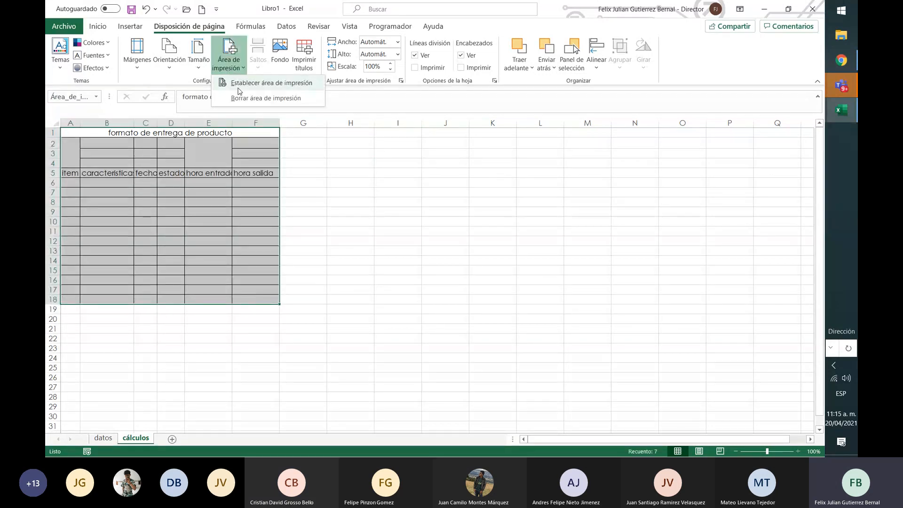
pyautogui.click(236, 87)
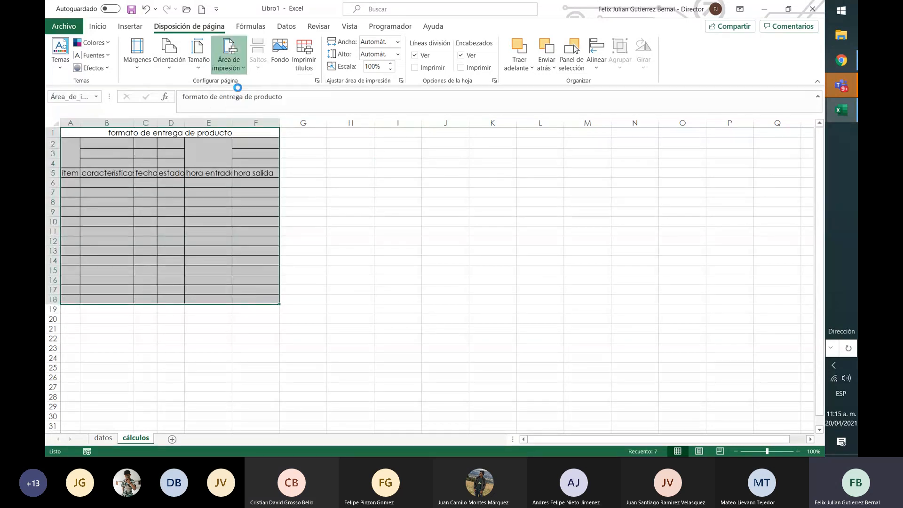
pyautogui.click(292, 235)
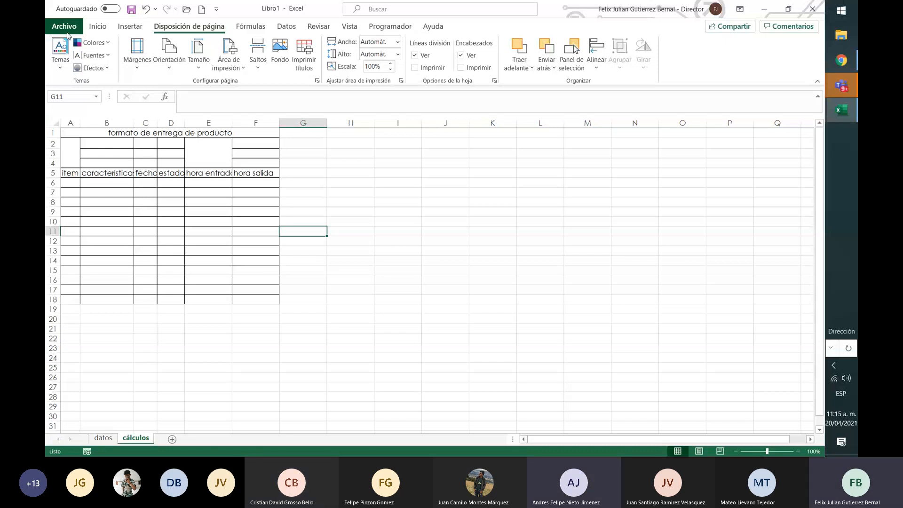
pyautogui.hotkey('ctrl', 'p')
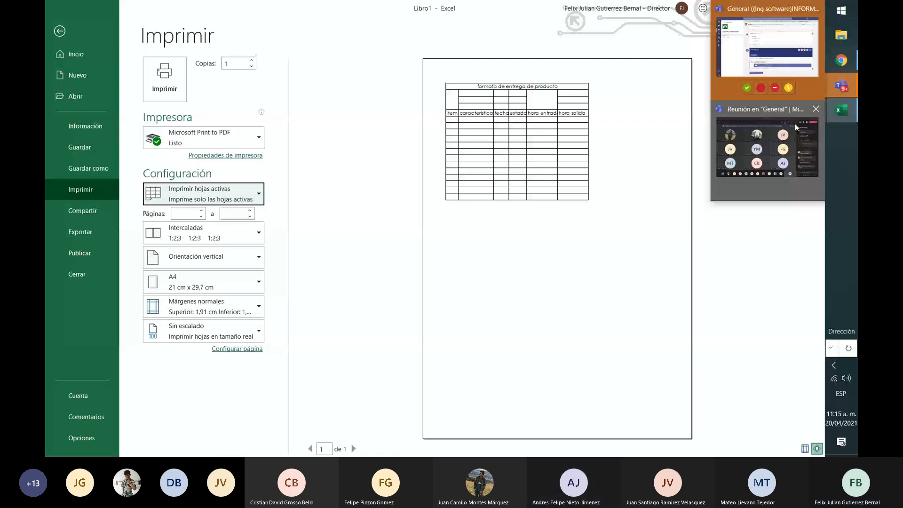
# Switch to the Teams meeting window to check it, then return to the Excel print preview
pyautogui.click(795, 123)
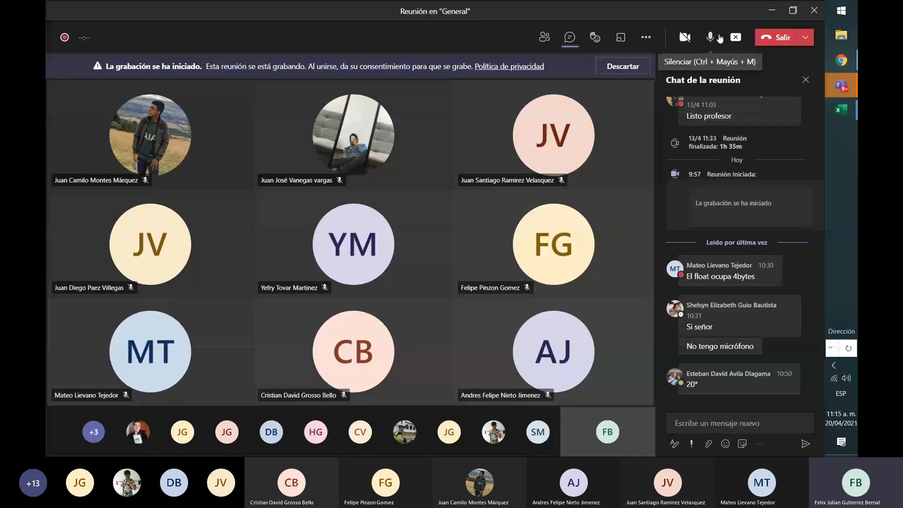
pyautogui.click(772, 11)
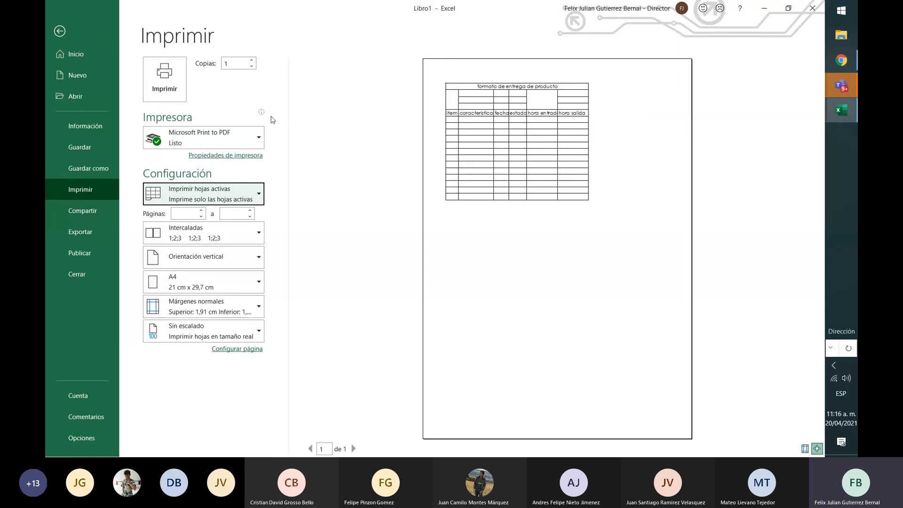
# Scale the sheet to fit on one page and select the EPSON1530CF (XP-400 Series) printer
pyautogui.click(249, 334)
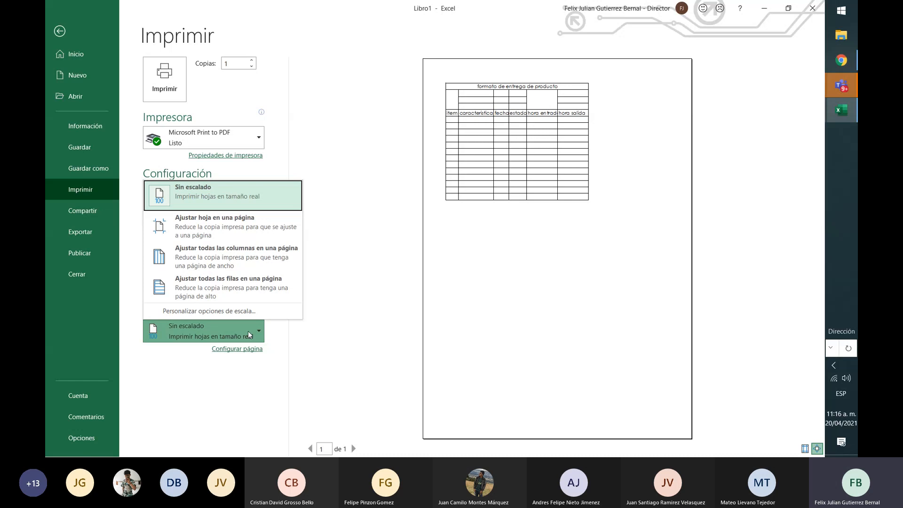
pyautogui.click(266, 241)
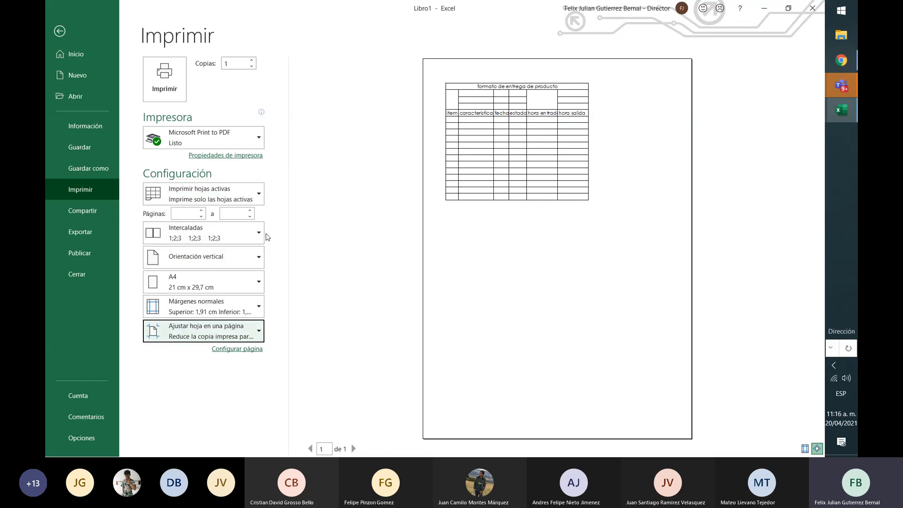
pyautogui.click(243, 145)
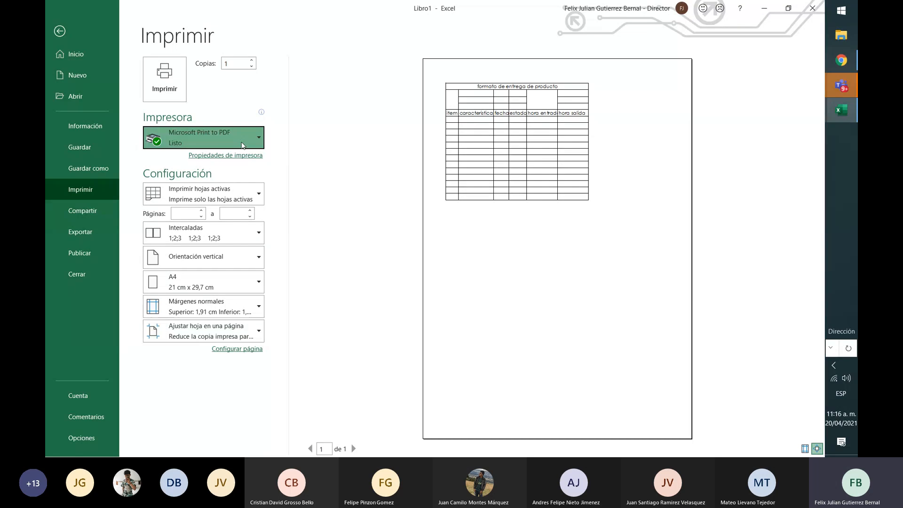
pyautogui.click(243, 163)
# Try the print scaling that fits all rows on one page, the one for all columns, and the whole-sheet one
pyautogui.click(248, 332)
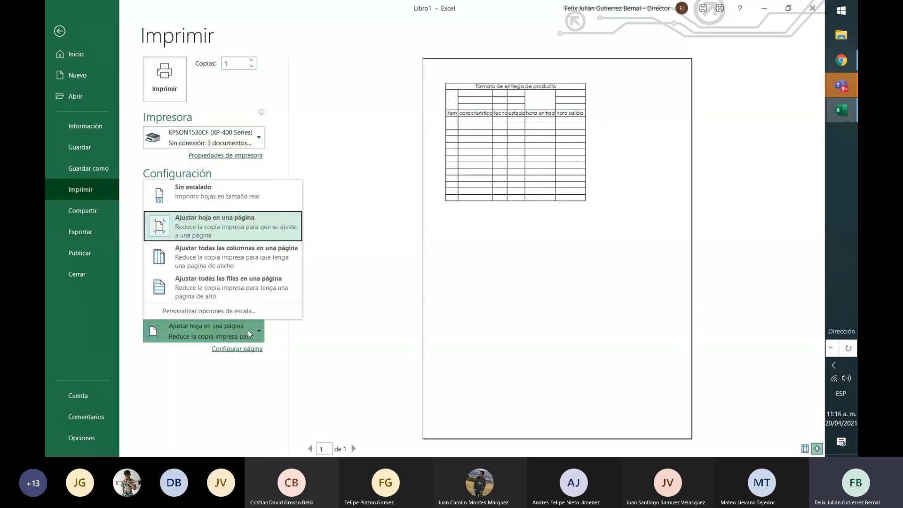
pyautogui.click(259, 289)
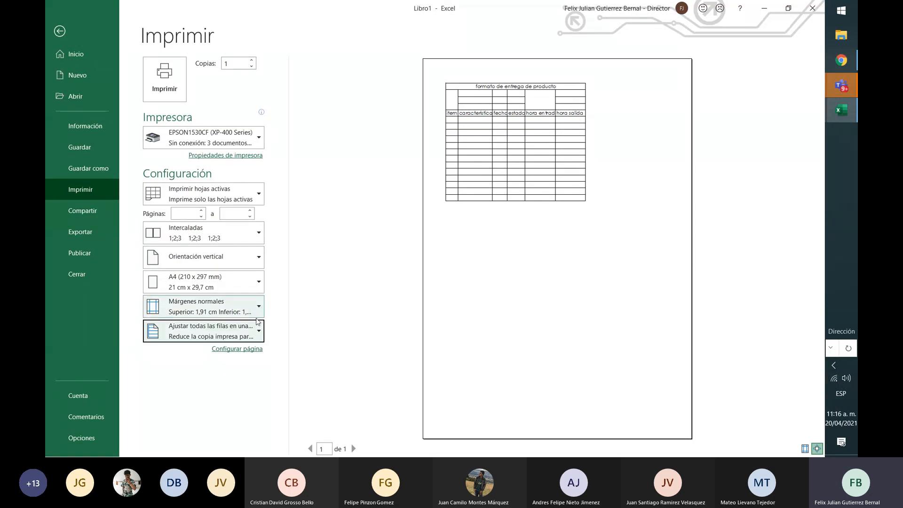
pyautogui.click(253, 337)
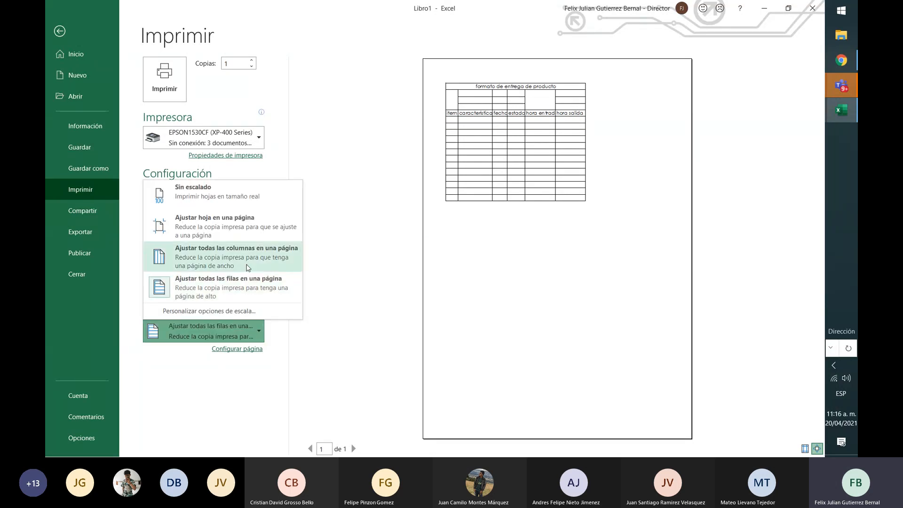
pyautogui.click(253, 263)
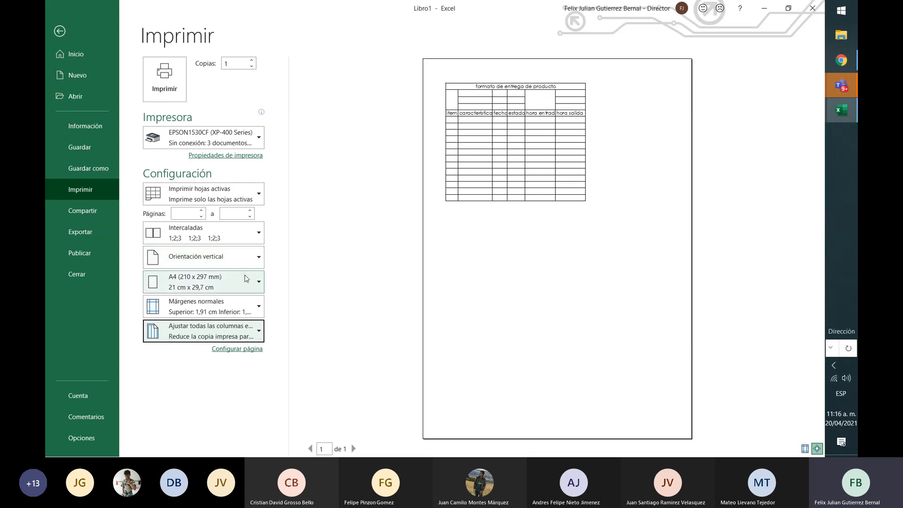
pyautogui.click(244, 330)
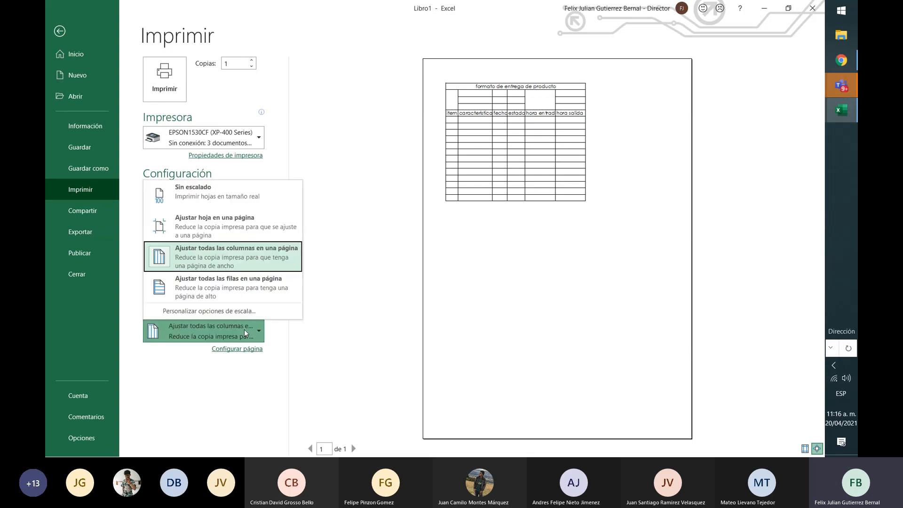
pyautogui.click(255, 233)
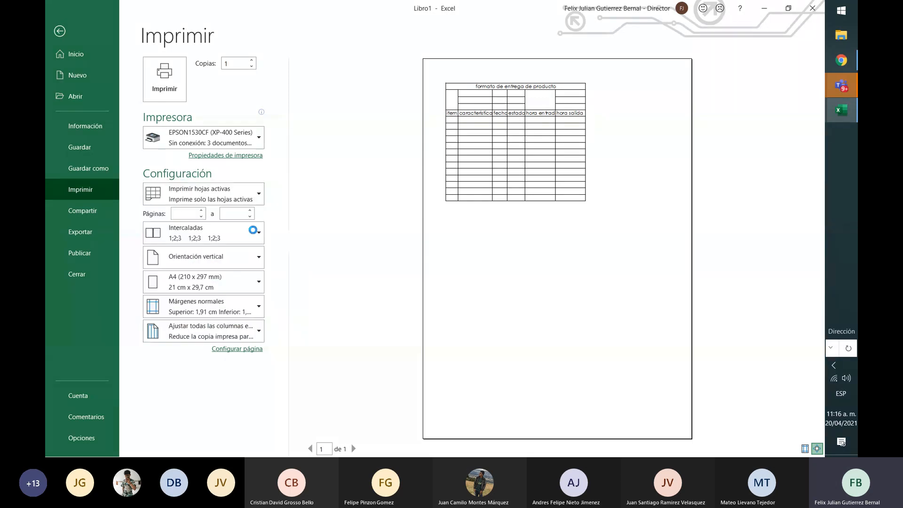
# Set the print scaling to Sin escalado and print the active sheet
pyautogui.click(256, 335)
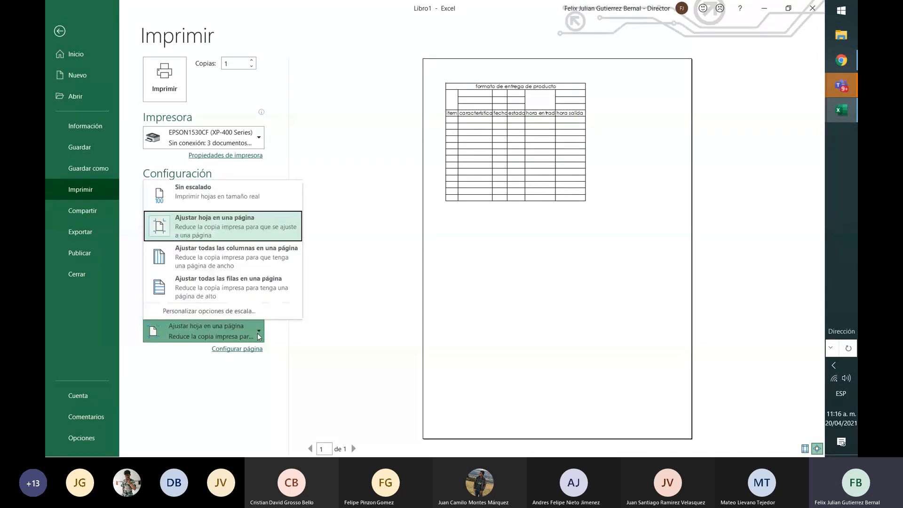
pyautogui.click(253, 199)
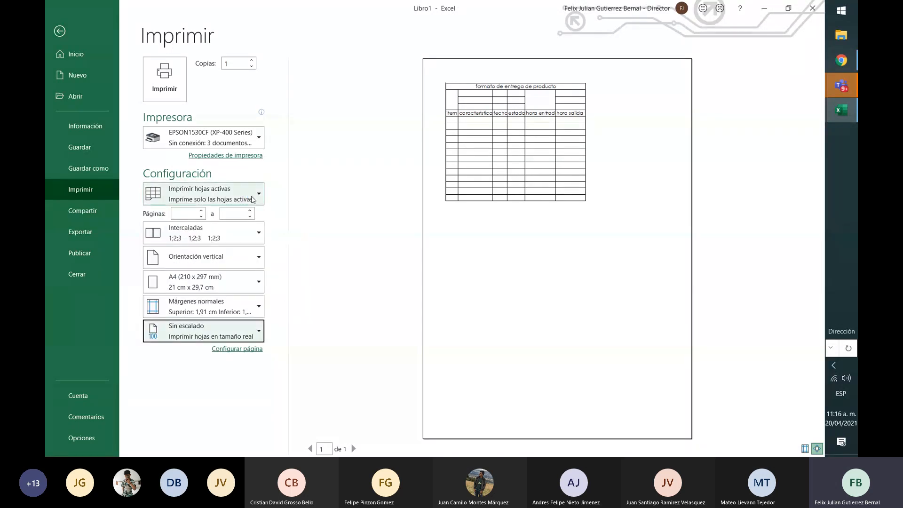
pyautogui.click(164, 78)
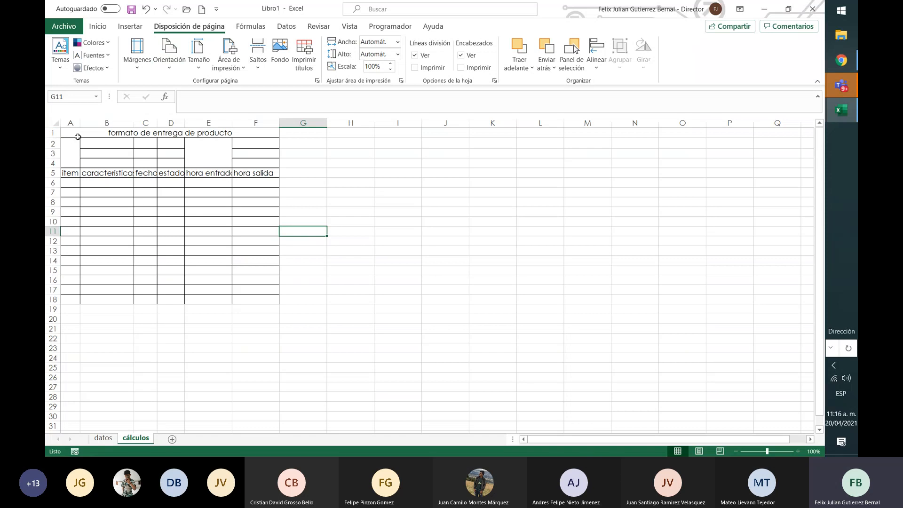
# Copy the form A1:F18 next to itself starting at G1 and check the print preview
pyautogui.moveTo(81, 137); pyautogui.dragTo(251, 299)
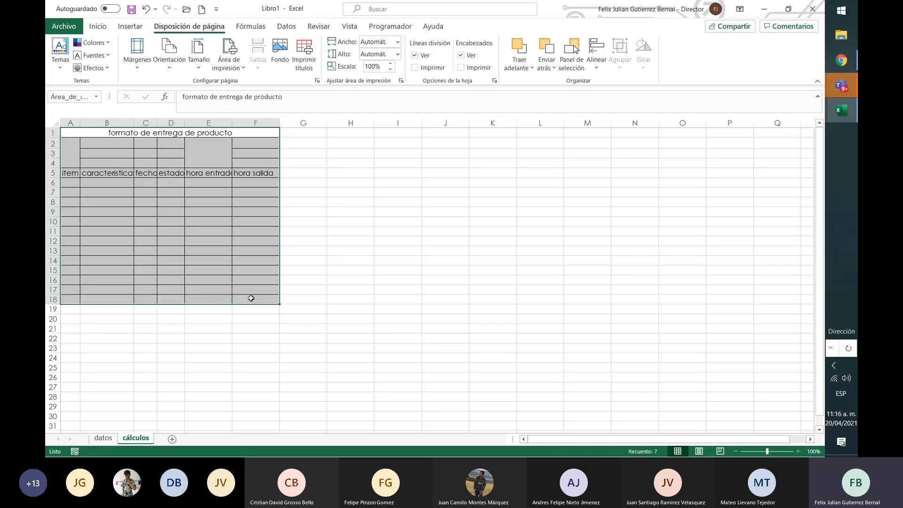
pyautogui.hotkey('ctrl', 'c')
pyautogui.press('Right')
pyautogui.hotkey('ctrl', 'v')
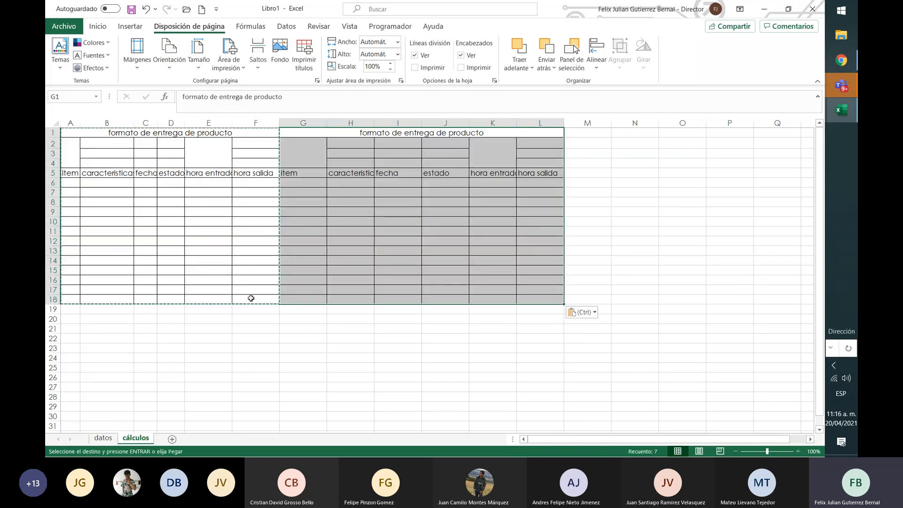
pyautogui.press('Down')
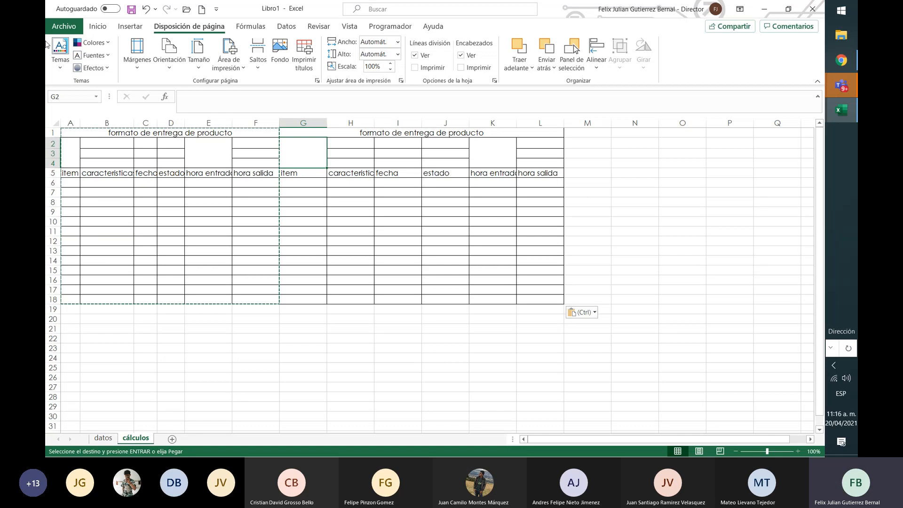
pyautogui.click(64, 29)
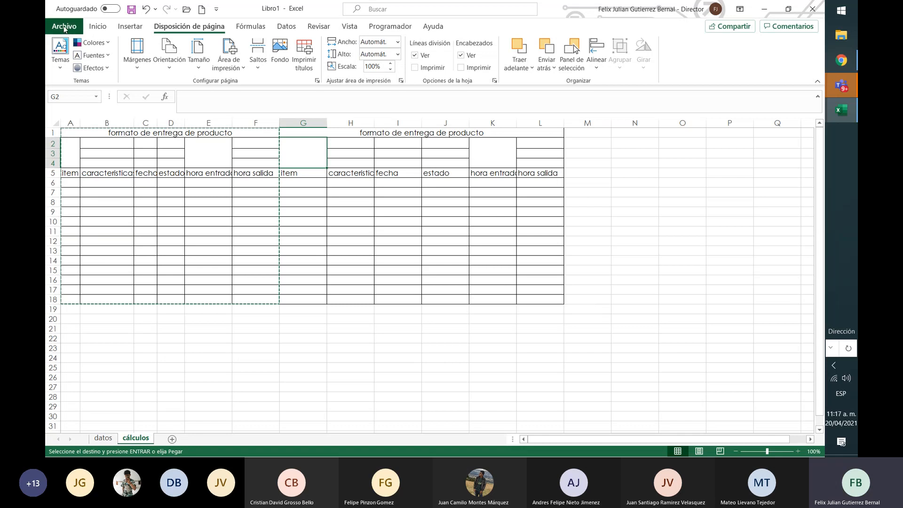
pyautogui.click(94, 194)
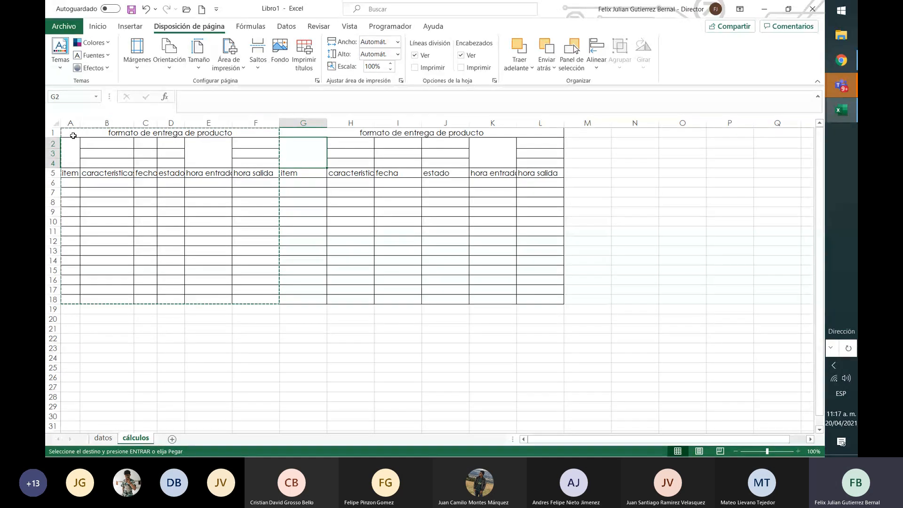
# Copy both forms, range A1:L18, and paste them directly below starting at cell A19
pyautogui.click(75, 136)
pyautogui.moveTo(75, 136); pyautogui.dragTo(426, 300)
pyautogui.hotkey('ctrl', 'c')
pyautogui.press('Down')
pyautogui.press('Down')
pyautogui.press('Down')
pyautogui.press('Down')
pyautogui.press('Down')
pyautogui.press('Down')
pyautogui.press('Down')
pyautogui.press('Down')
pyautogui.press('Down')
pyautogui.press('Down')
pyautogui.press('Down')
pyautogui.press('Down')
pyautogui.press('Down')
pyautogui.press('Down')
pyautogui.press('Down')
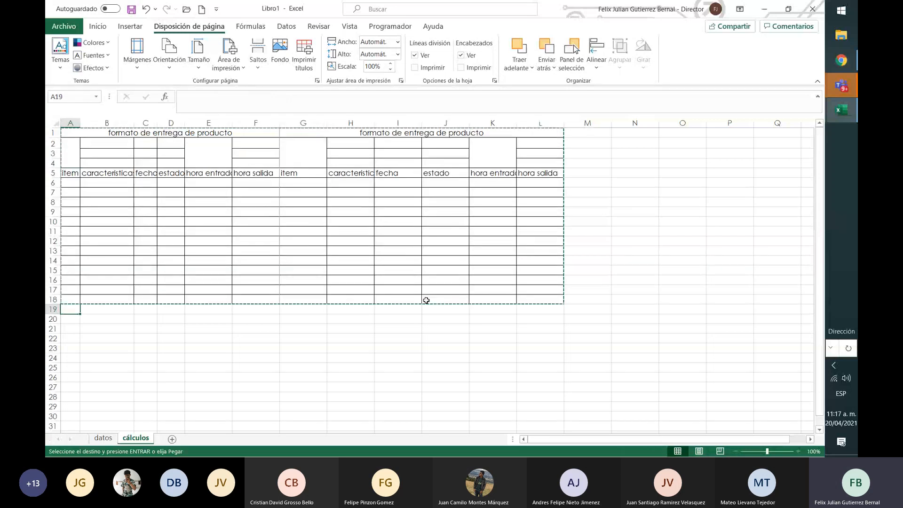
pyautogui.hotkey('ctrl', 'v')
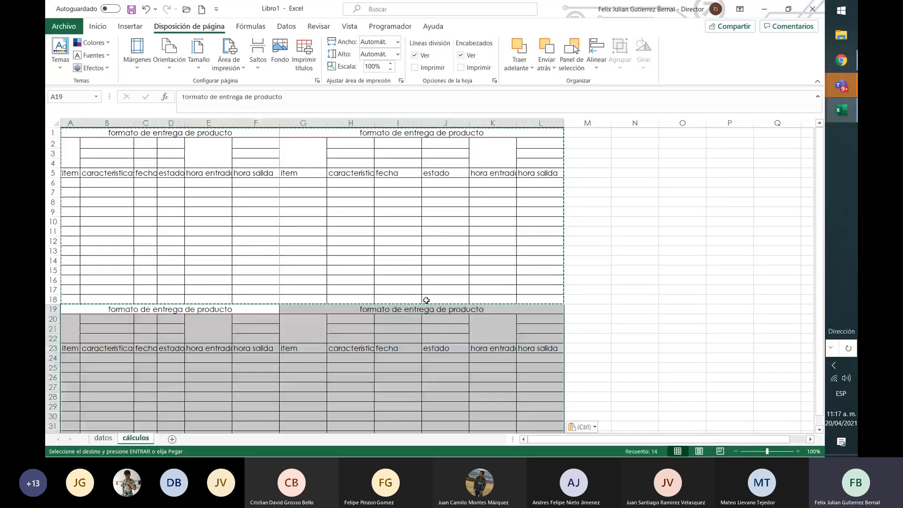
# Move through the pasted forms to examine the full extent of the block
pyautogui.press('Right')
pyautogui.press('Right')
pyautogui.press('Right')
pyautogui.press('Right')
pyautogui.press('Right')
pyautogui.press('Right')
pyautogui.press('Right')
pyautogui.press('Right')
pyautogui.press('Right')
pyautogui.press('Down')
pyautogui.press('Down')
pyautogui.press('Down')
pyautogui.press('Down')
pyautogui.press('Down')
pyautogui.press('Down')
pyautogui.press('Down')
pyautogui.press('Down')
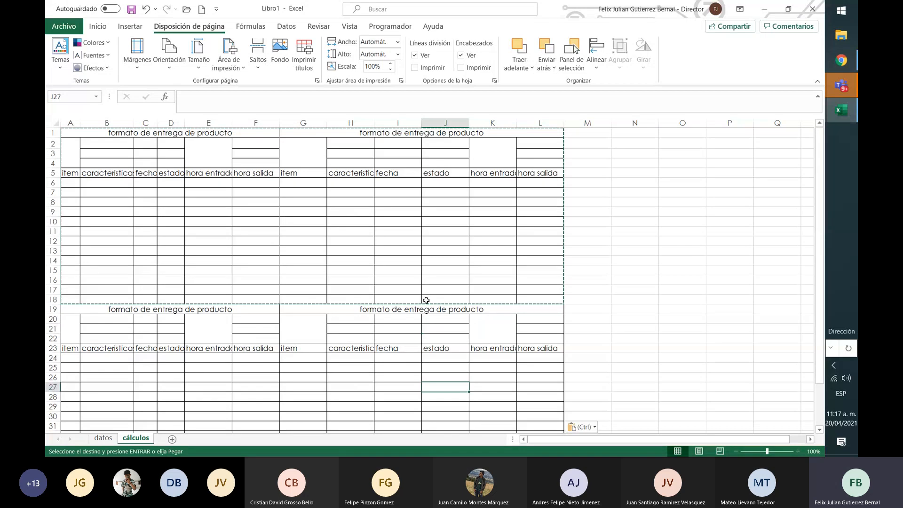
pyautogui.press('Down')
pyautogui.press('Down')
pyautogui.press('Down')
pyautogui.press('Down')
pyautogui.press('Down')
pyautogui.press('Down')
pyautogui.press('Down')
pyautogui.press('Down')
pyautogui.press('Down')
pyautogui.press('Down')
pyautogui.press('Down')
pyautogui.press('Up')
pyautogui.press('Up')
pyautogui.press('Up')
pyautogui.press('Up')
pyautogui.press('Up')
pyautogui.press('Up')
pyautogui.press('Up')
pyautogui.press('Up')
pyautogui.press('Up')
pyautogui.press('Up')
pyautogui.press('Up')
pyautogui.press('Up')
pyautogui.press('Up')
pyautogui.press('Up')
pyautogui.press('Up')
pyautogui.press('Up')
pyautogui.press('Up')
pyautogui.press('Up')
pyautogui.press('Up')
pyautogui.press('Up')
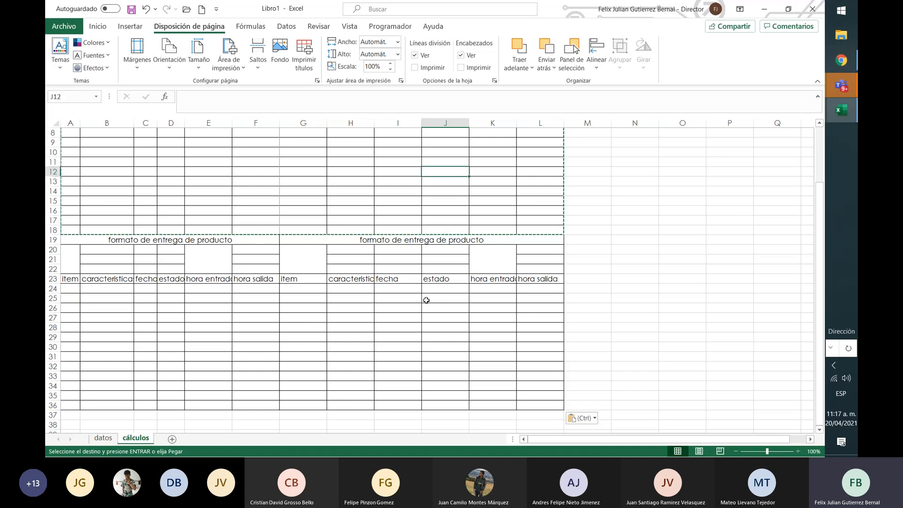
# Select the four forms in A1:L36, check the print preview with the existing print area, and return to the sheet
pyautogui.hotkey('ctrl', 'Home')
pyautogui.hotkey('shift', 'Right')
pyautogui.hotkey('shift', 'Down')
pyautogui.hotkey('shift', 'Down')
pyautogui.hotkey('shift', 'Down')
pyautogui.hotkey('shift', 'Down')
pyautogui.hotkey('shift', 'Down')
pyautogui.hotkey('shift', 'Down')
pyautogui.hotkey('shift', 'Down')
pyautogui.hotkey('shift', 'Down')
pyautogui.hotkey('shift', 'Down')
pyautogui.hotkey('shift', 'Down')
pyautogui.hotkey('shift', 'Down')
pyautogui.hotkey('shift', 'Down')
pyautogui.hotkey('shift', 'Down')
pyautogui.hotkey('shift', 'Down')
pyautogui.hotkey('shift', 'Down')
pyautogui.hotkey('shift', 'Down')
pyautogui.hotkey('shift', 'Down')
pyautogui.hotkey('shift', 'Down')
pyautogui.hotkey('shift', 'Down')
pyautogui.hotkey('shift', 'Down')
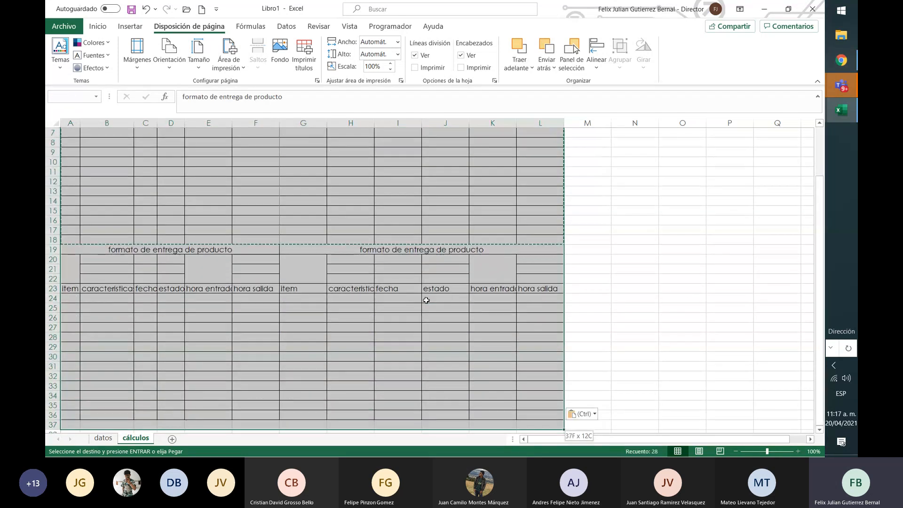
pyautogui.hotkey('shift', 'Up')
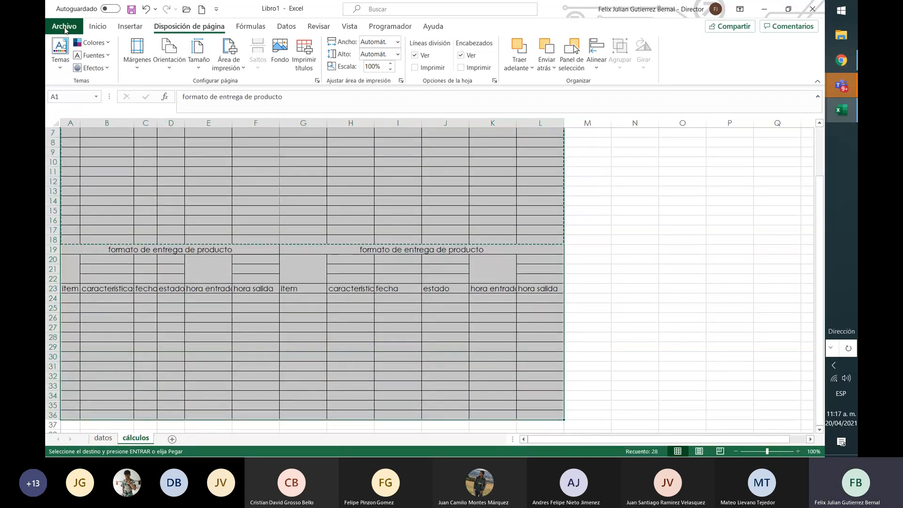
pyautogui.click(65, 26)
pyautogui.click(85, 190)
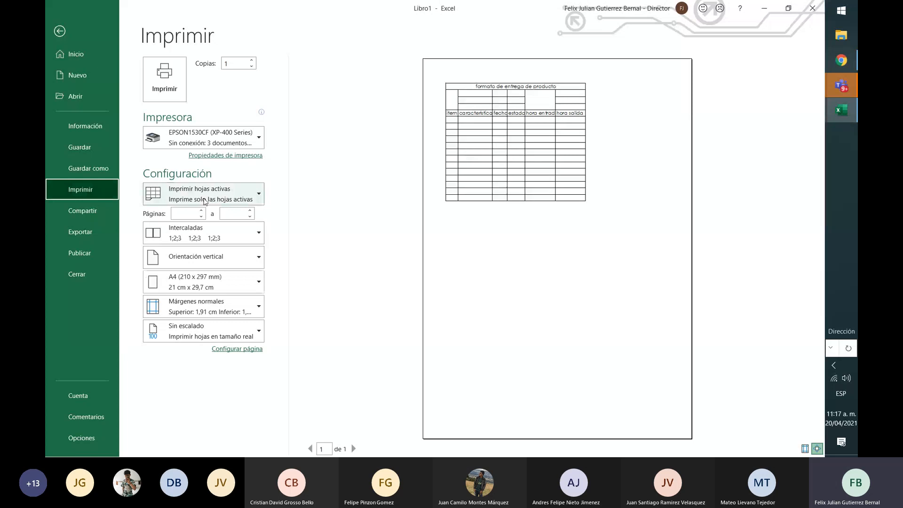
pyautogui.press('Escape')
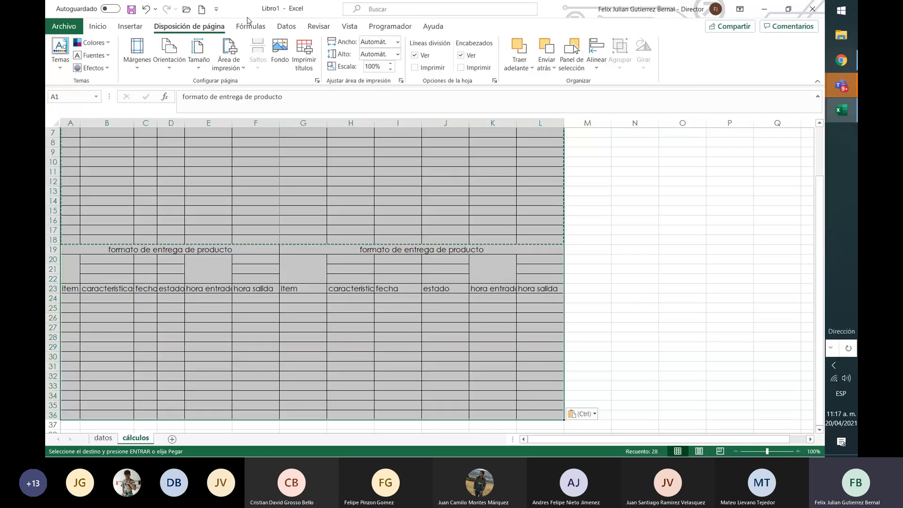
# Set the selected range A1:L36 as the print area and open the print preview
pyautogui.click(227, 67)
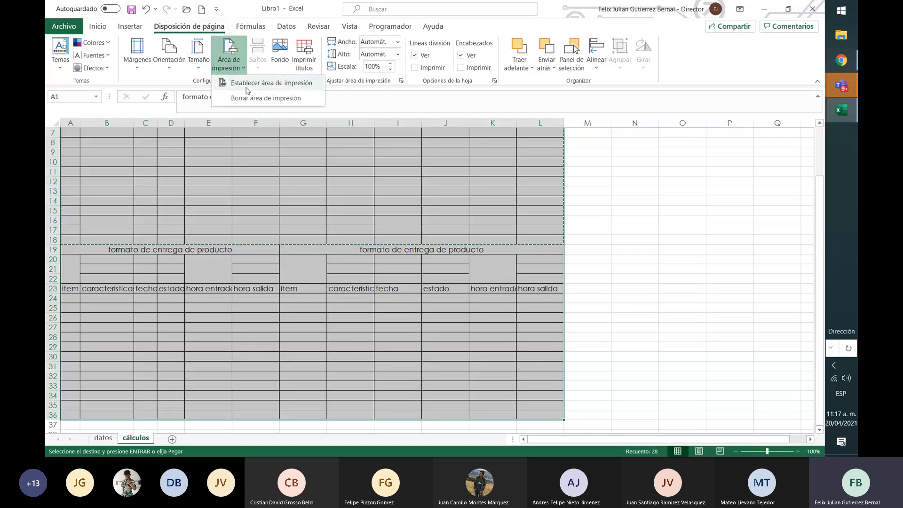
pyautogui.click(64, 27)
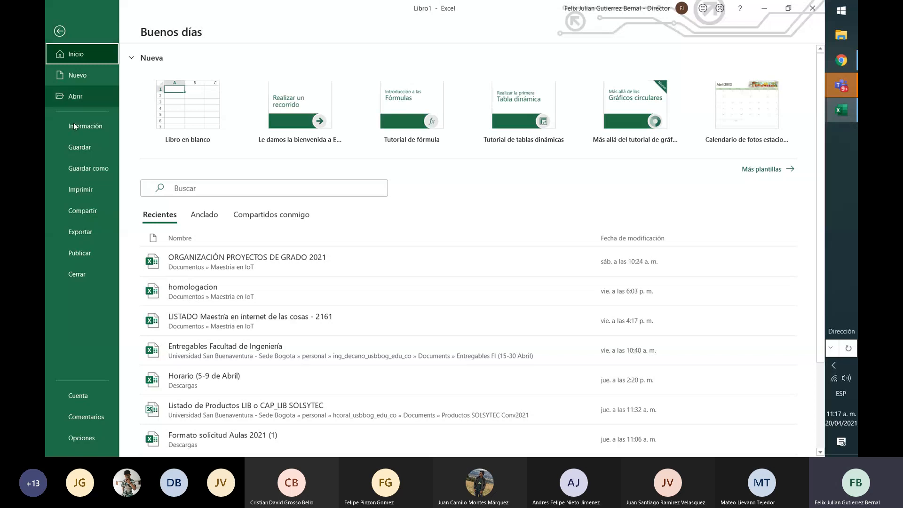
pyautogui.click(92, 193)
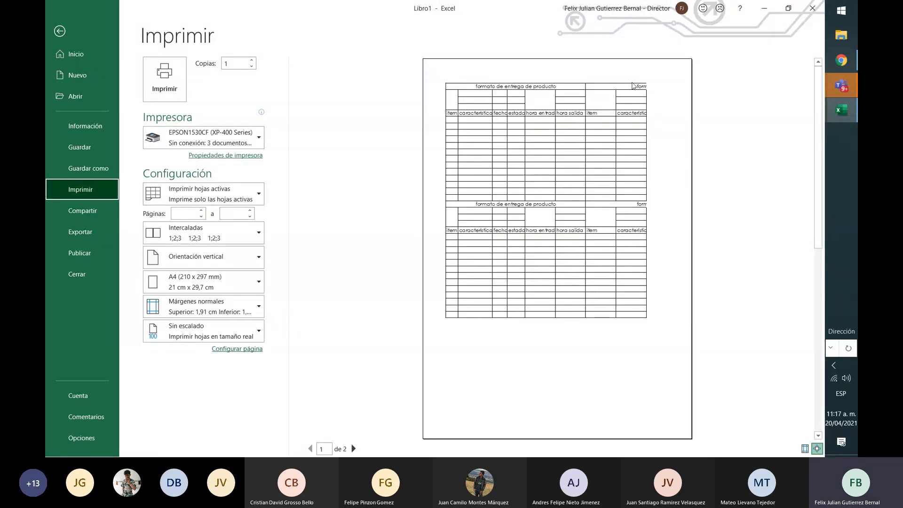
# Scale the sheet to fit on one page and set the page orientation to landscape
pyautogui.click(247, 340)
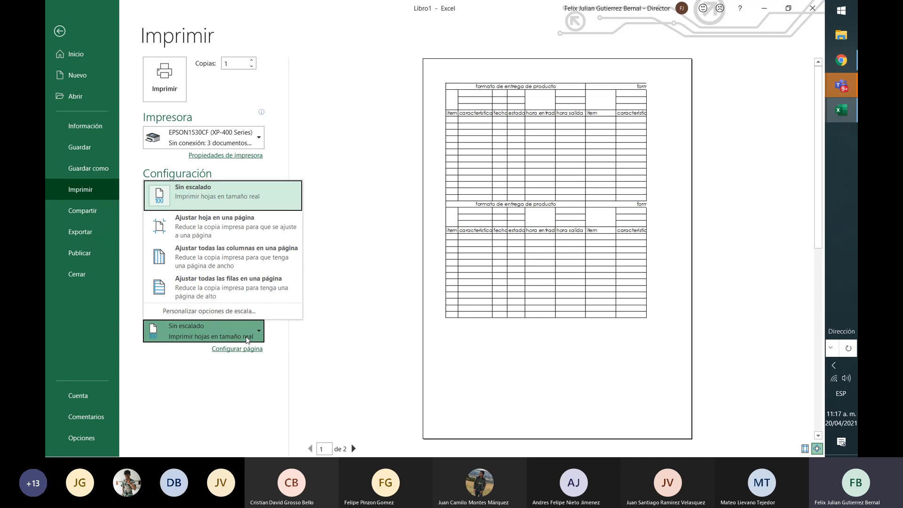
pyautogui.click(262, 232)
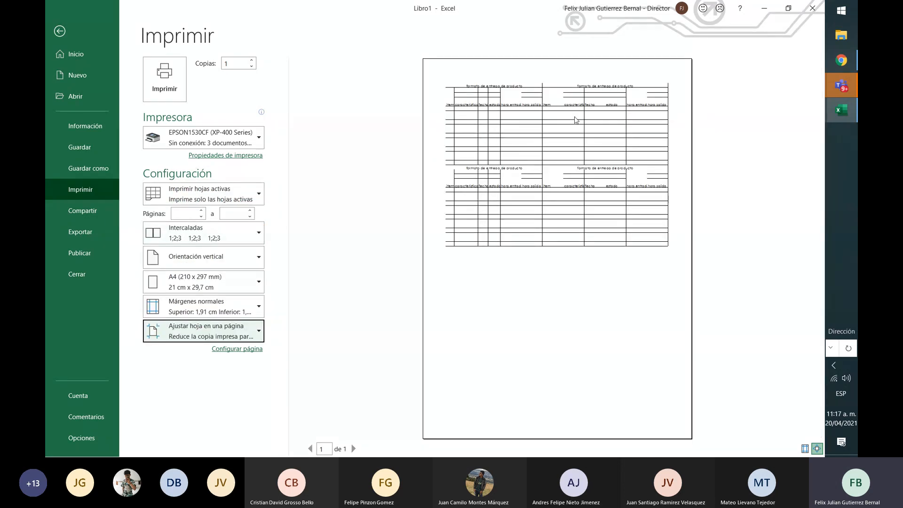
pyautogui.click(237, 258)
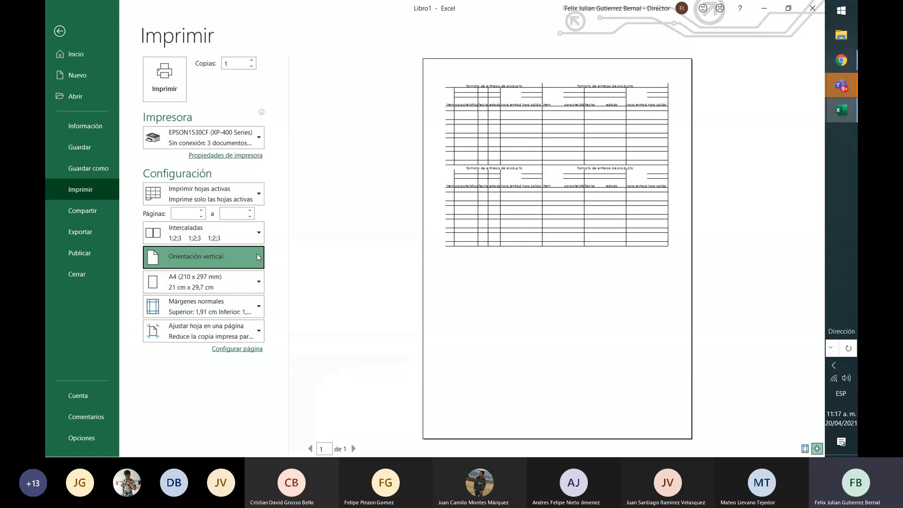
pyautogui.click(233, 308)
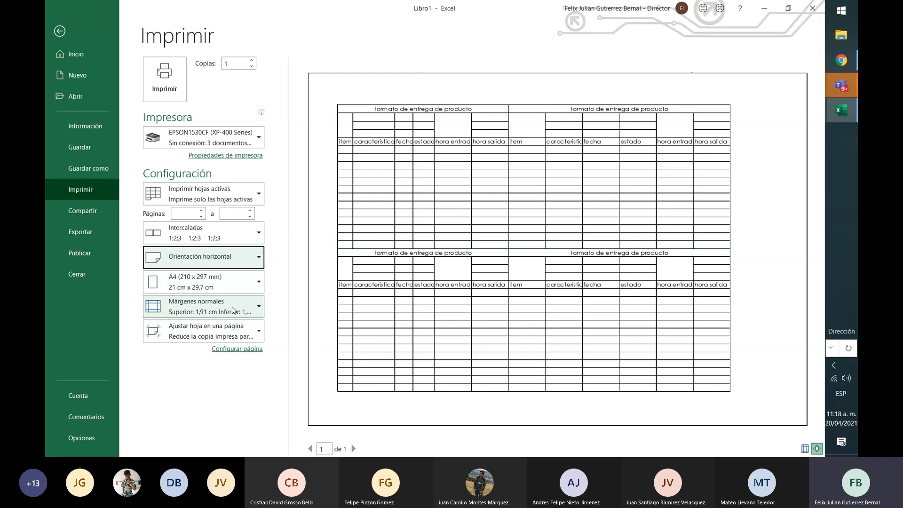
# Return to the sheet, select the empty cell M5 and display the formula commands
pyautogui.press('Escape')
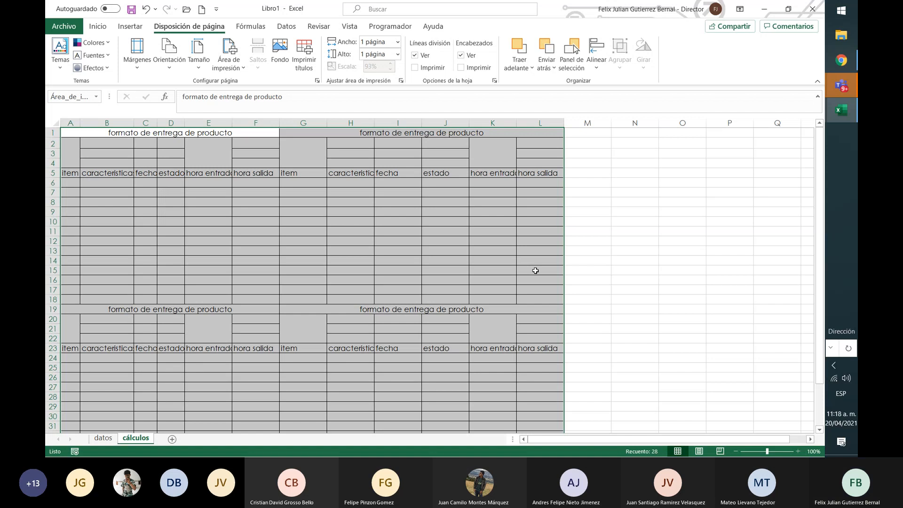
pyautogui.click(581, 174)
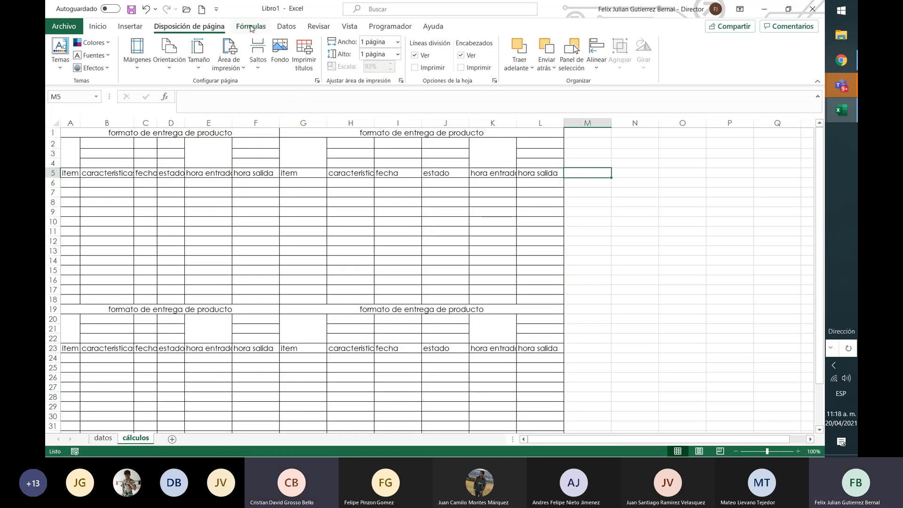
pyautogui.click(250, 27)
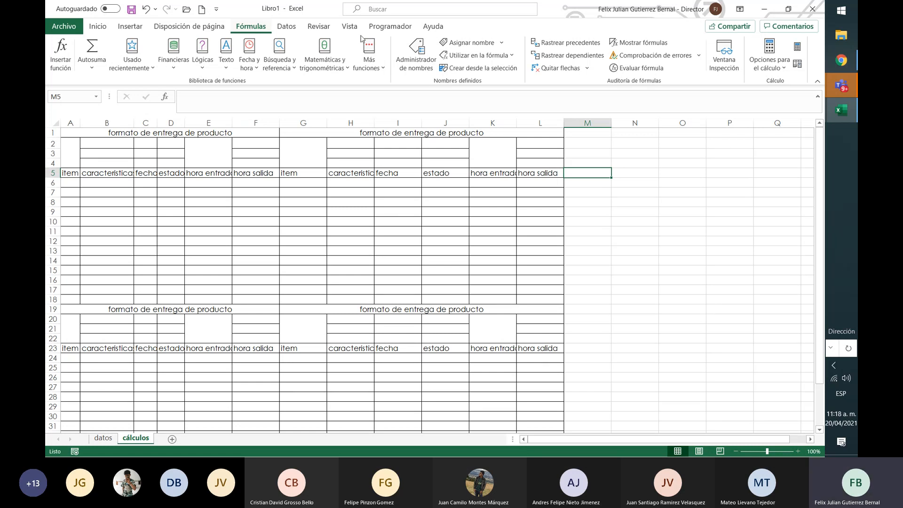
# Switch to the Teams meeting window to check the meeting chat, then return to the Libro1 workbook in Excel
pyautogui.moveTo(841, 85)
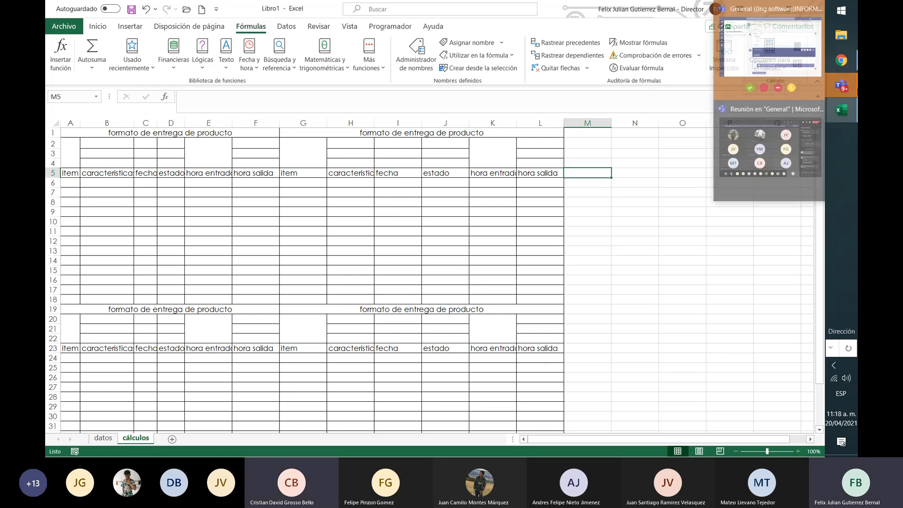
pyautogui.click(802, 132)
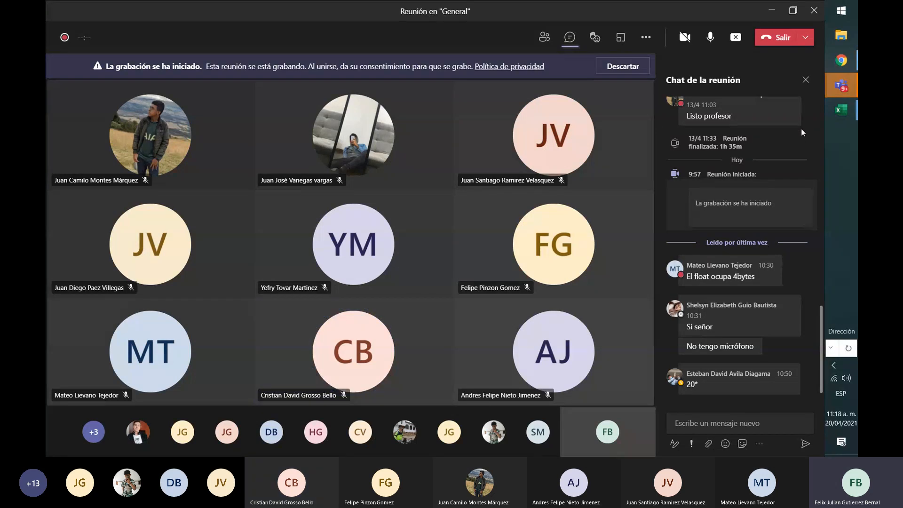
pyautogui.moveTo(838, 111)
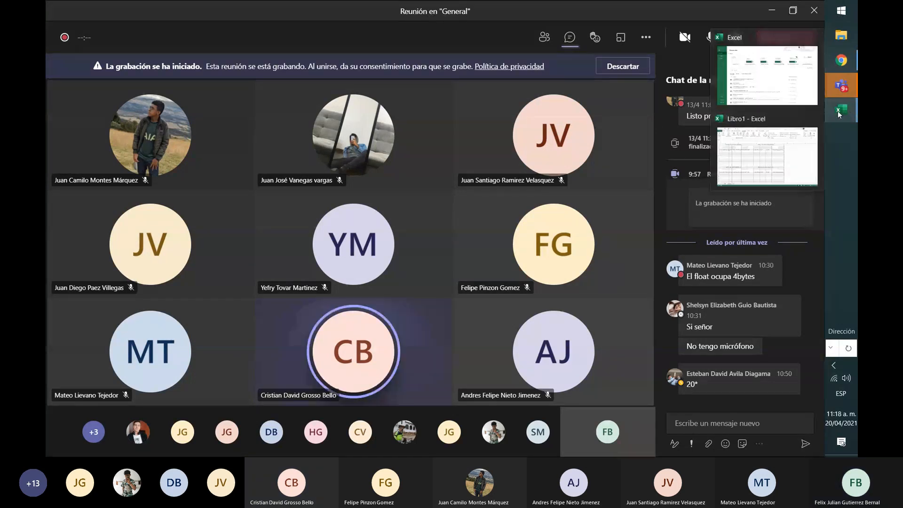
pyautogui.click(804, 148)
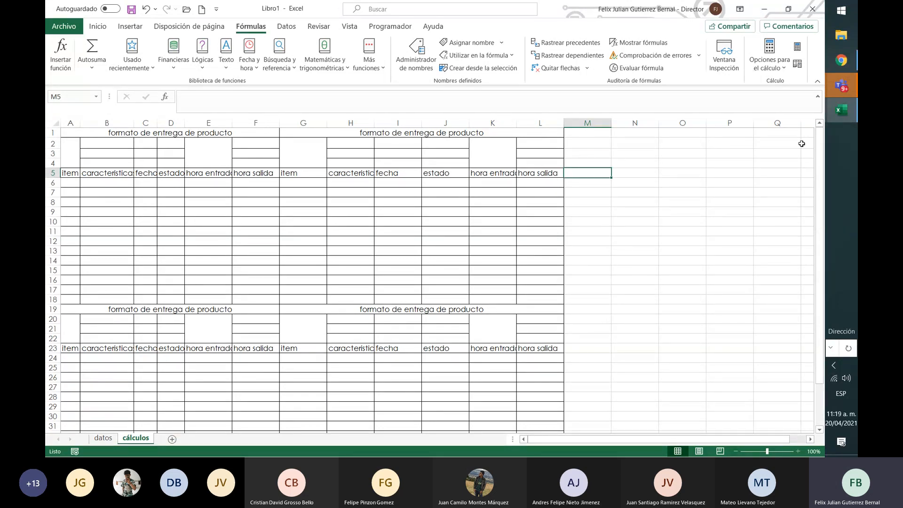
# Select the empty cell N3 and show the list of functions that AutoSum offers
pyautogui.press('Up')
pyautogui.press('Up')
pyautogui.press('Right')
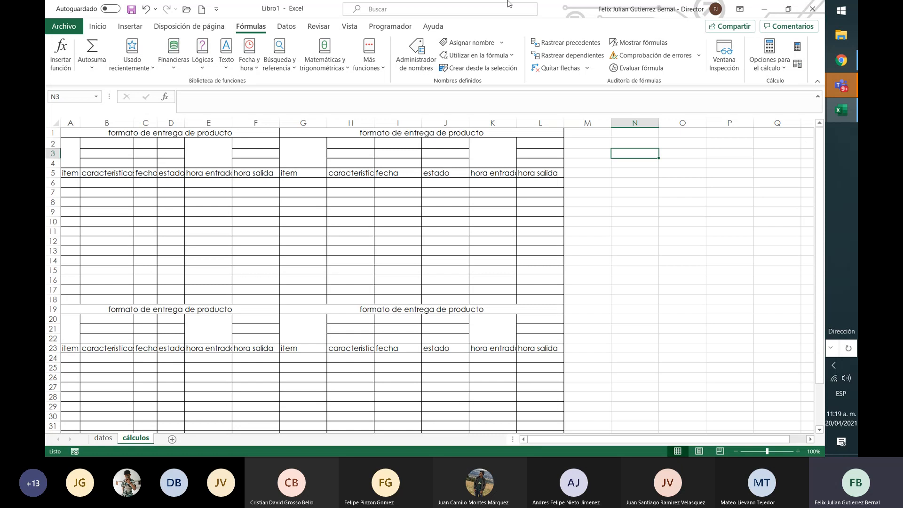
pyautogui.click(93, 67)
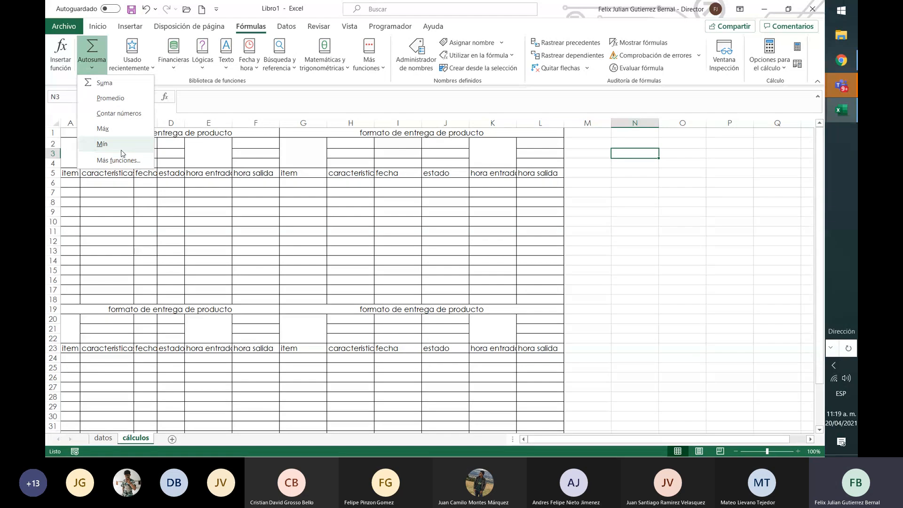
pyautogui.click(641, 151)
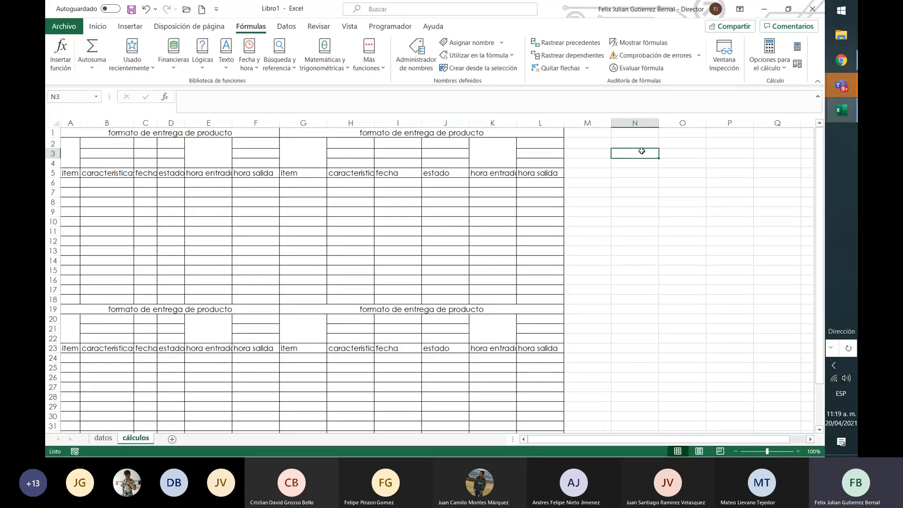
# Enter the numbers 121, 12, 12, 156 and 23 in cells N2 to N6
pyautogui.click(638, 142)
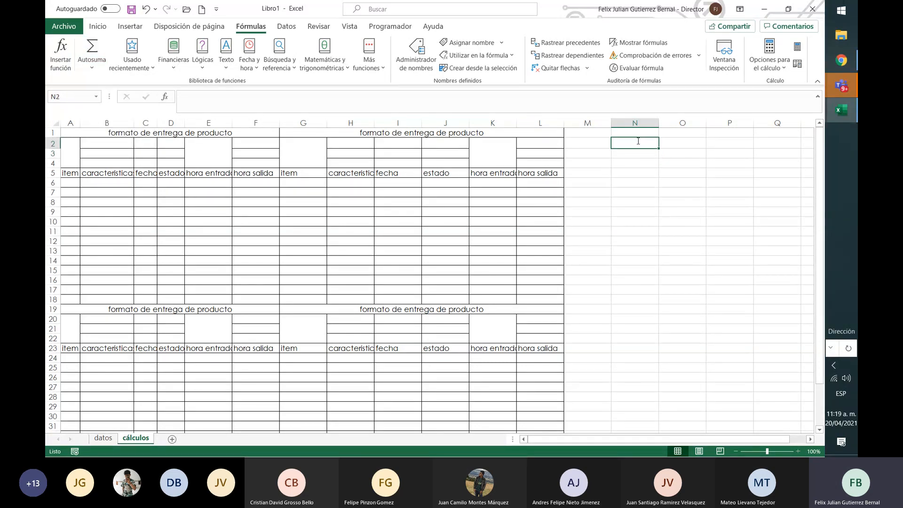
pyautogui.write('121')
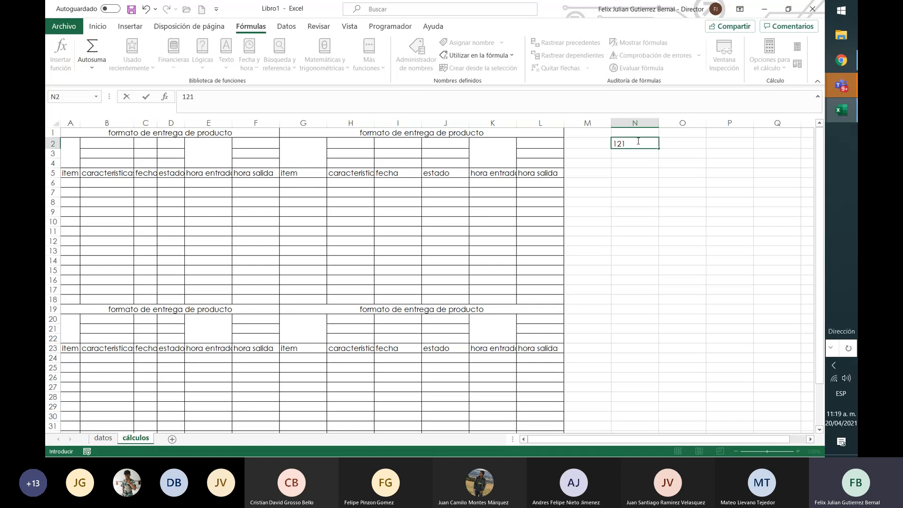
pyautogui.press('Return')
pyautogui.write('12')
pyautogui.press('Return')
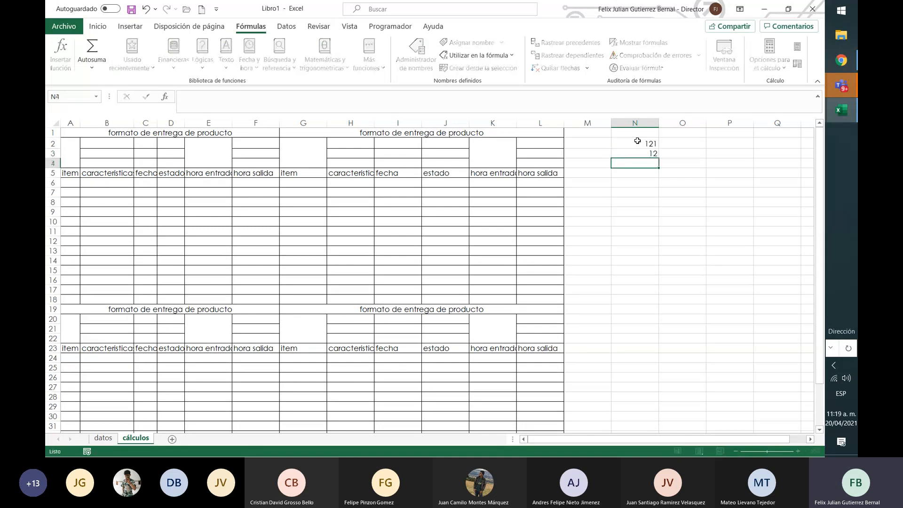
pyautogui.write('12')
pyautogui.press('Return')
pyautogui.write('156')
pyautogui.press('Return')
pyautogui.write('23')
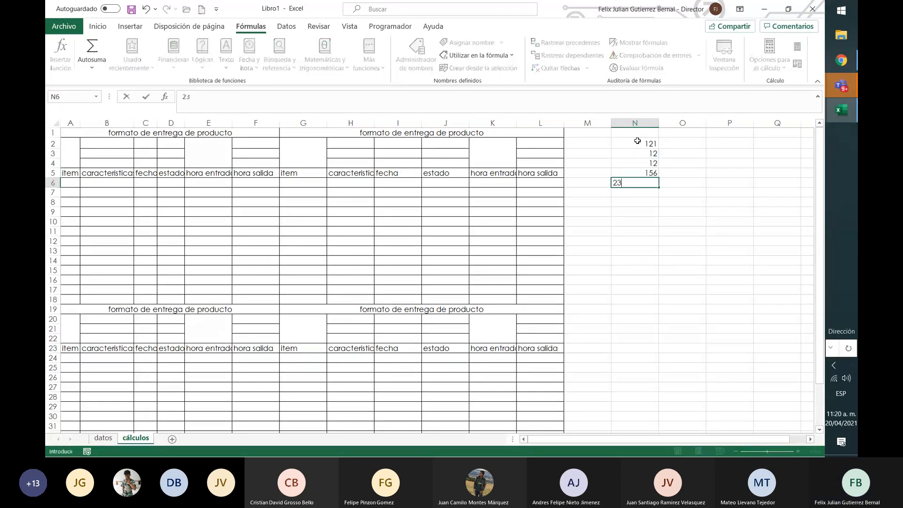
pyautogui.press('Return')
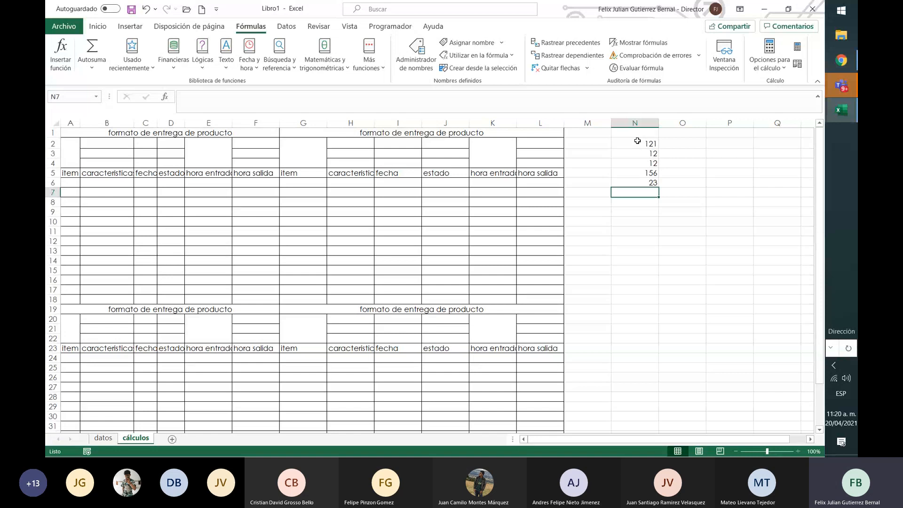
# Try entering the plain range reference =N2:N6 as a formula in cell N7
pyautogui.write('=')
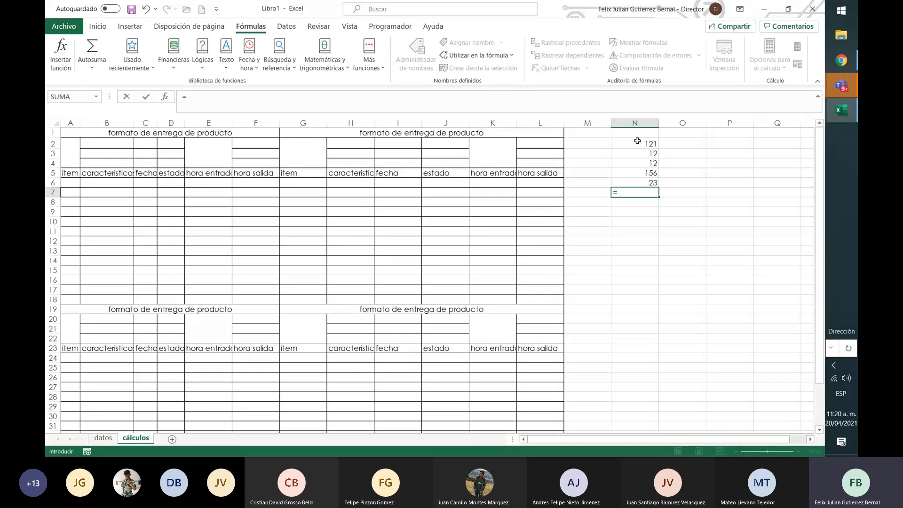
pyautogui.click(92, 66)
pyautogui.press('Escape')
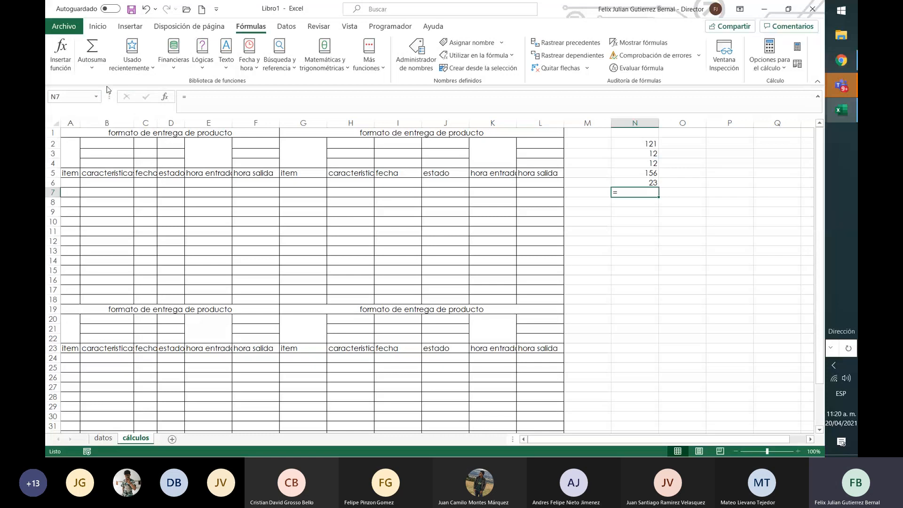
pyautogui.click(258, 99)
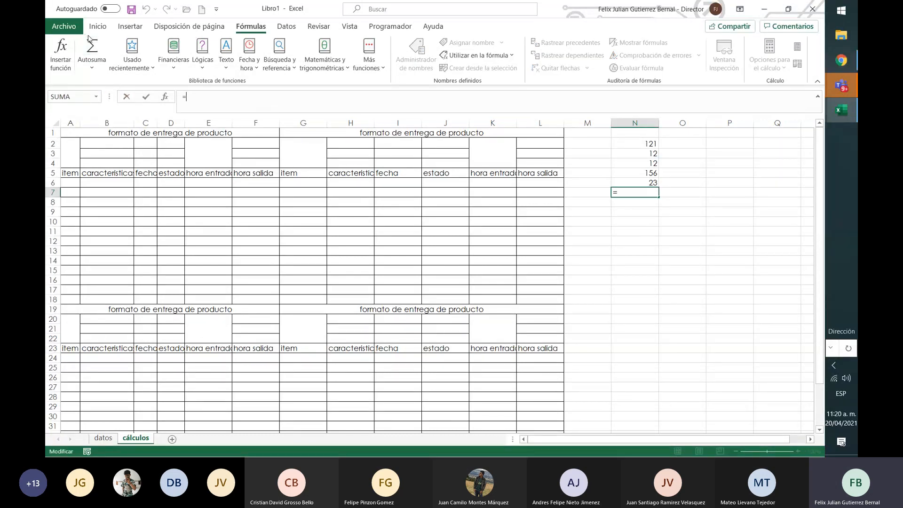
pyautogui.moveTo(651, 144); pyautogui.dragTo(649, 186)
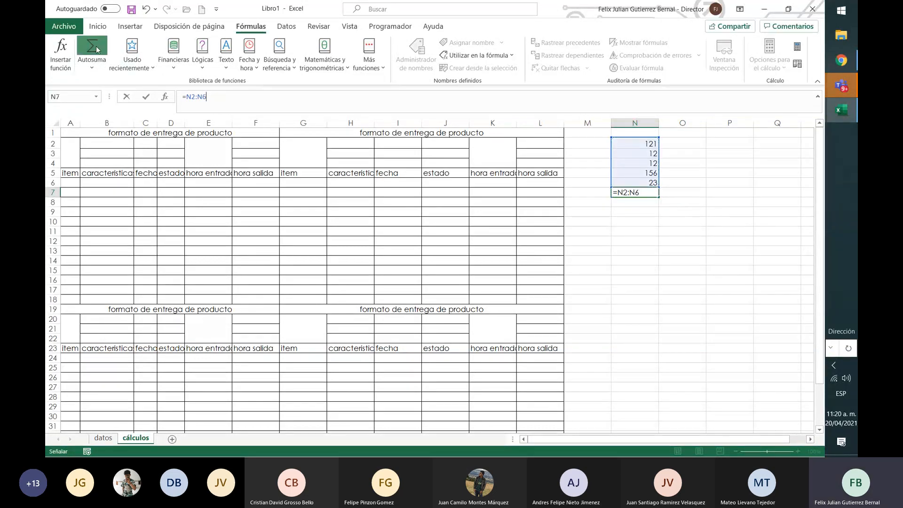
pyautogui.press('Return')
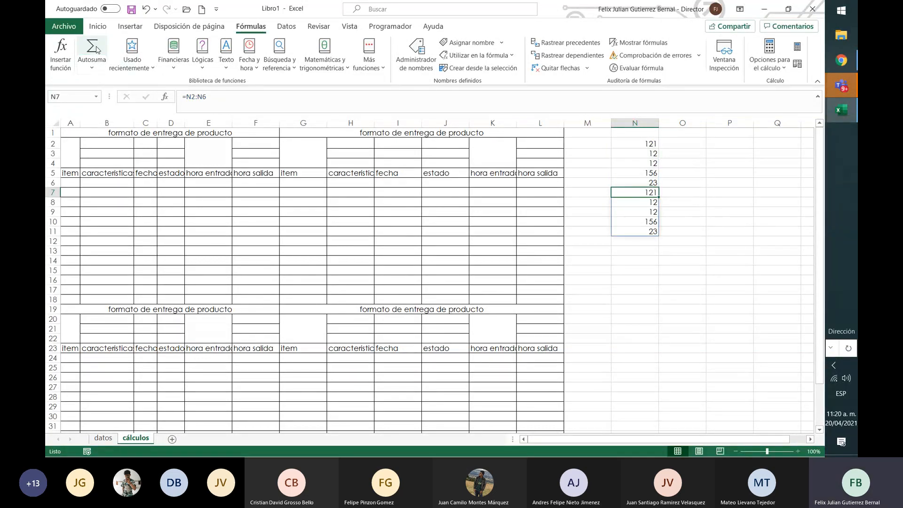
# Total the numbers in cell N7 with the formula =suma(N2:N6)
pyautogui.write('=')
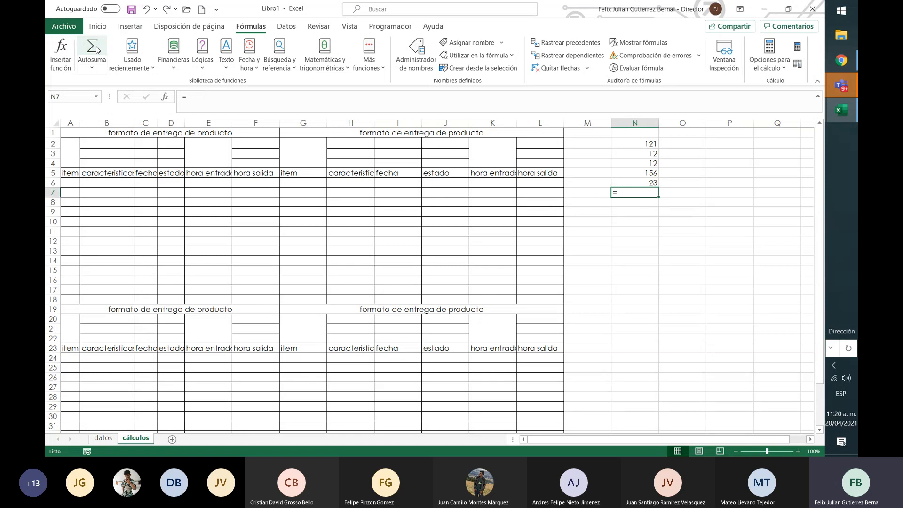
pyautogui.click(212, 96)
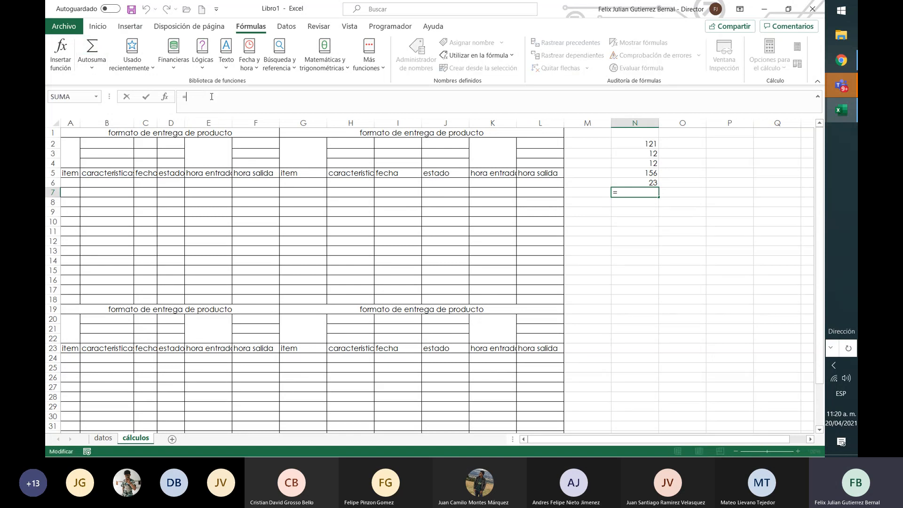
pyautogui.write('s')
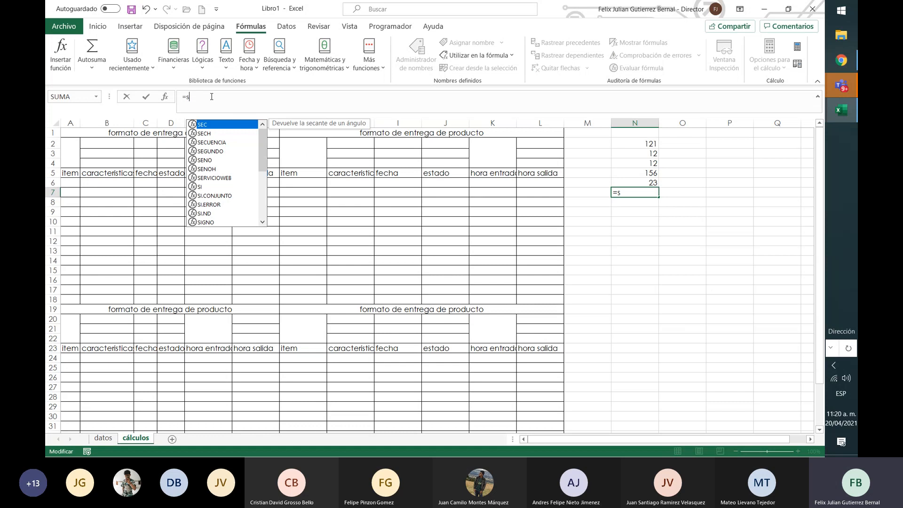
pyautogui.write('uma(')
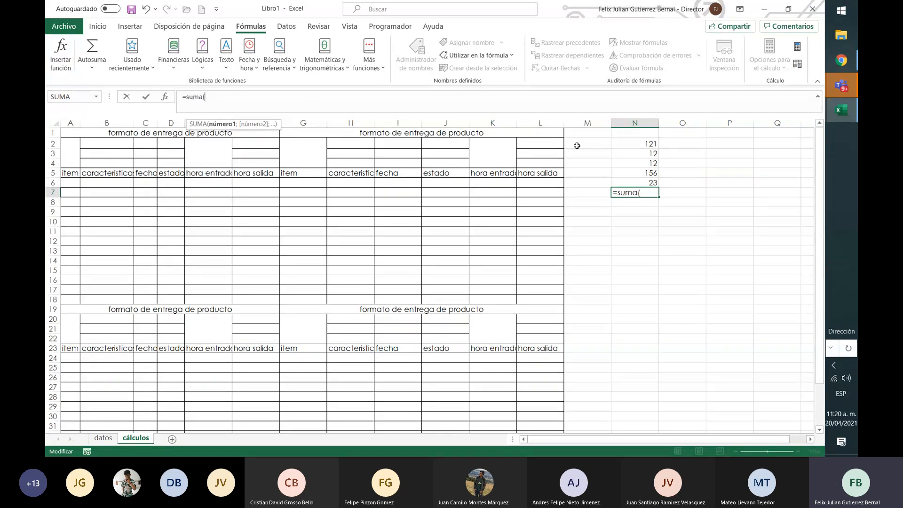
pyautogui.moveTo(634, 144); pyautogui.dragTo(632, 180)
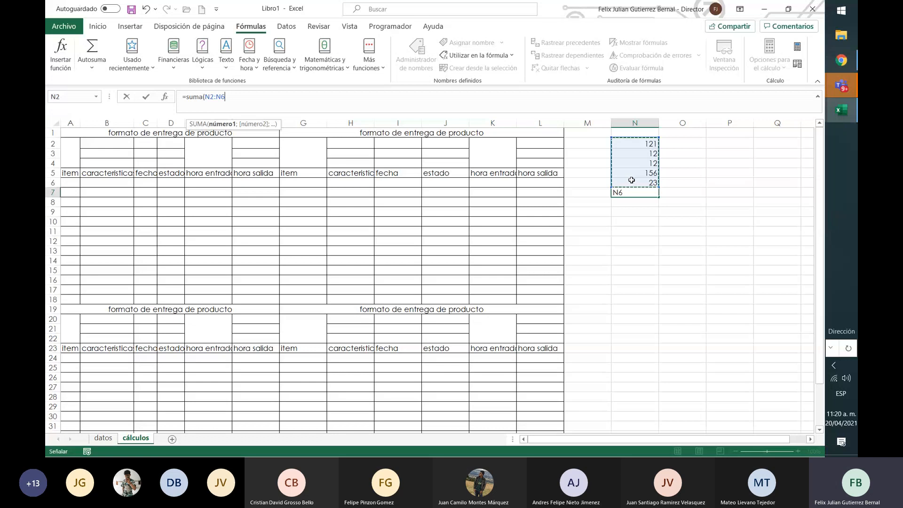
pyautogui.write(')')
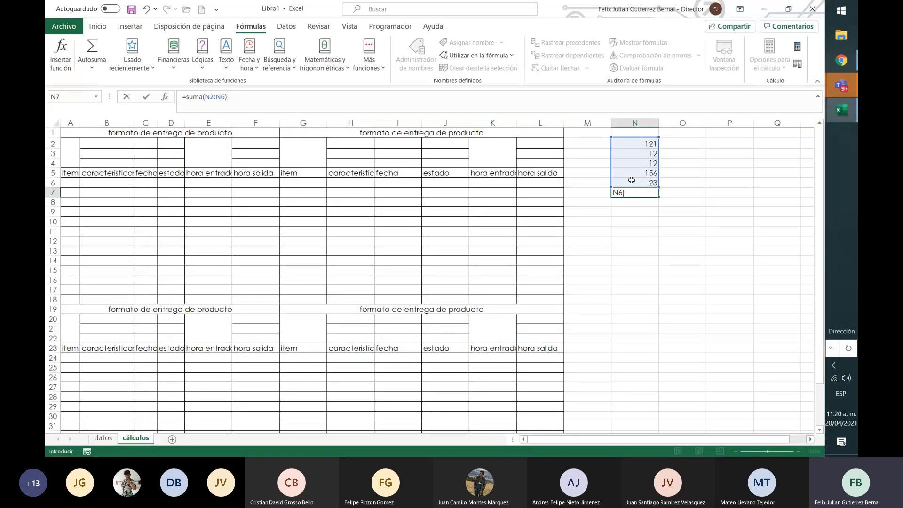
pyautogui.click(200, 98)
pyautogui.write('a')
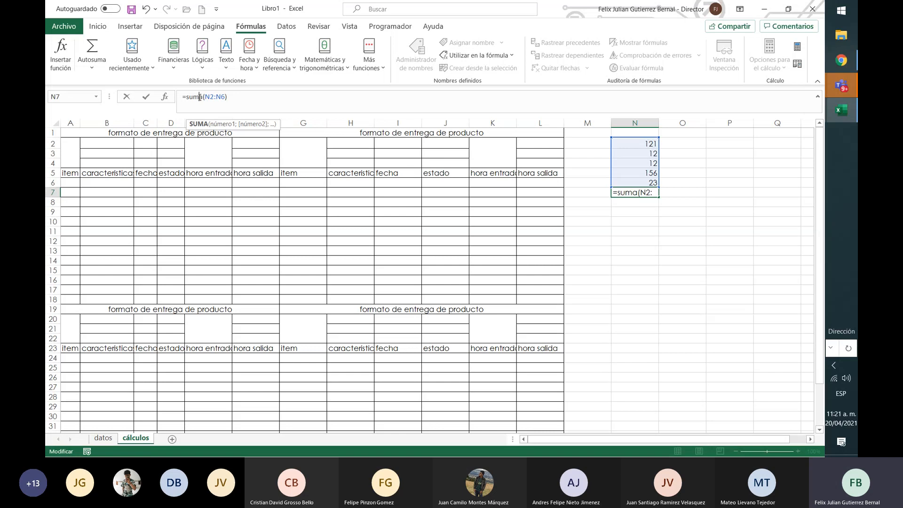
pyautogui.press('Return')
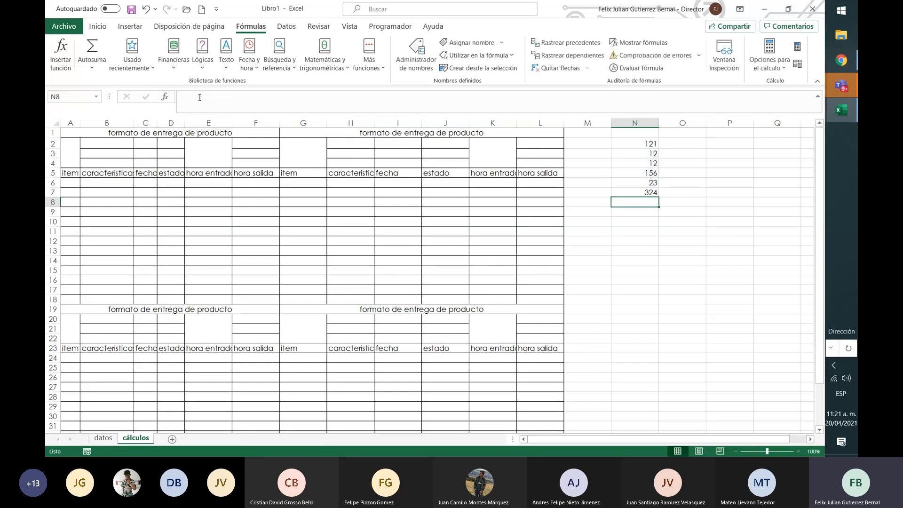
# Add the label "suma" in cell M7 and the label "promedio" in cell M8
pyautogui.press('Up')
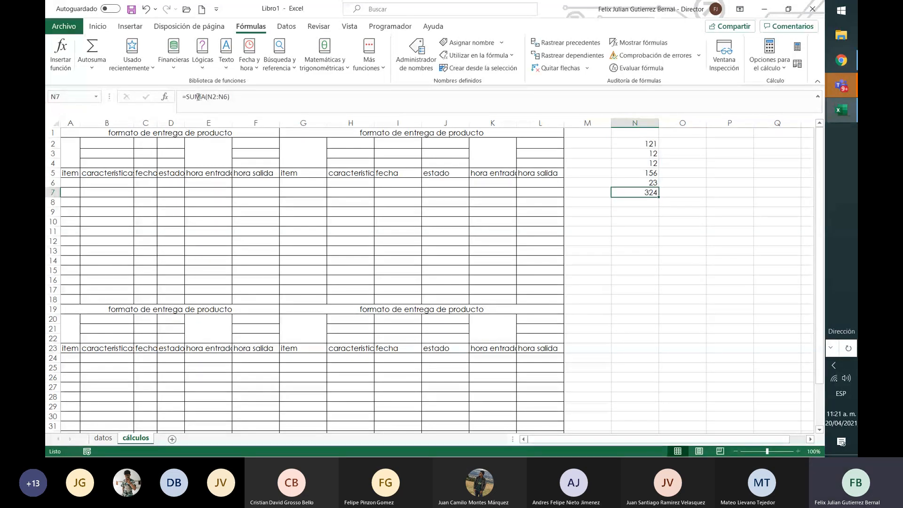
pyautogui.click(92, 68)
pyautogui.click(116, 99)
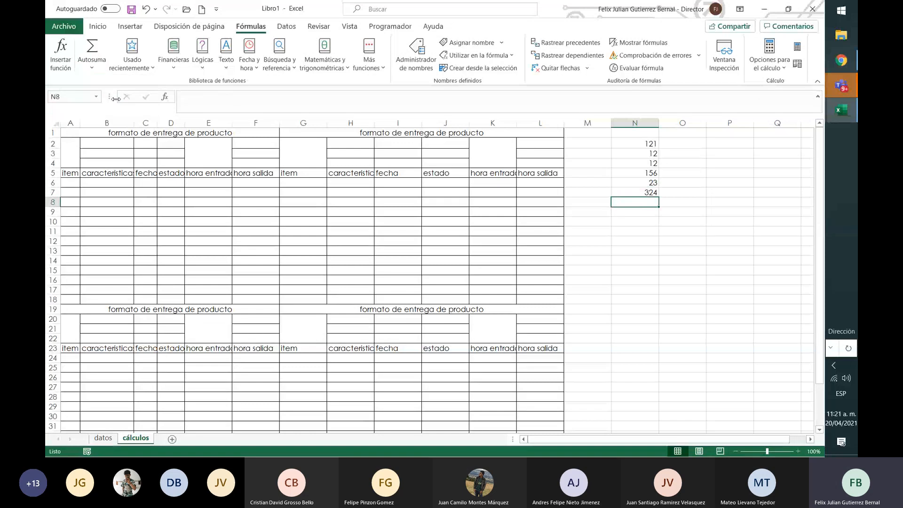
pyautogui.press('Left')
pyautogui.press('Up')
pyautogui.write('suma')
pyautogui.press('Return')
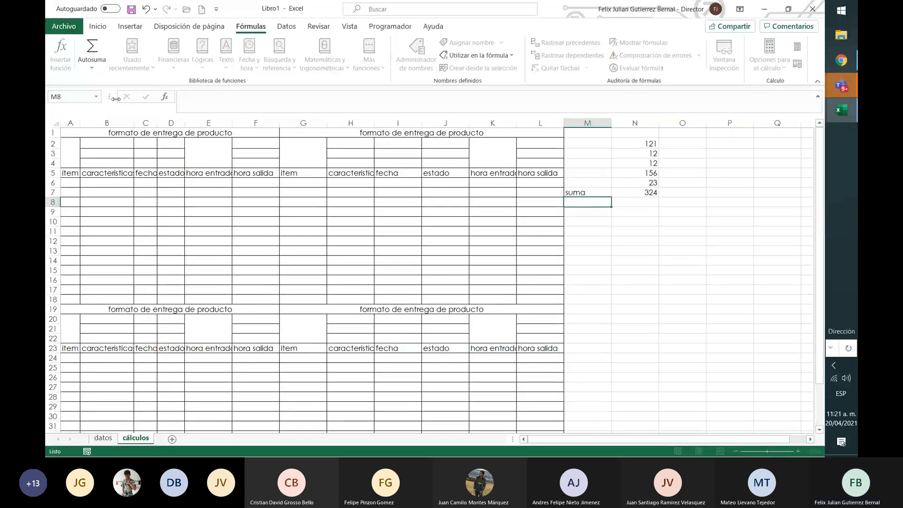
pyautogui.write('promedio')
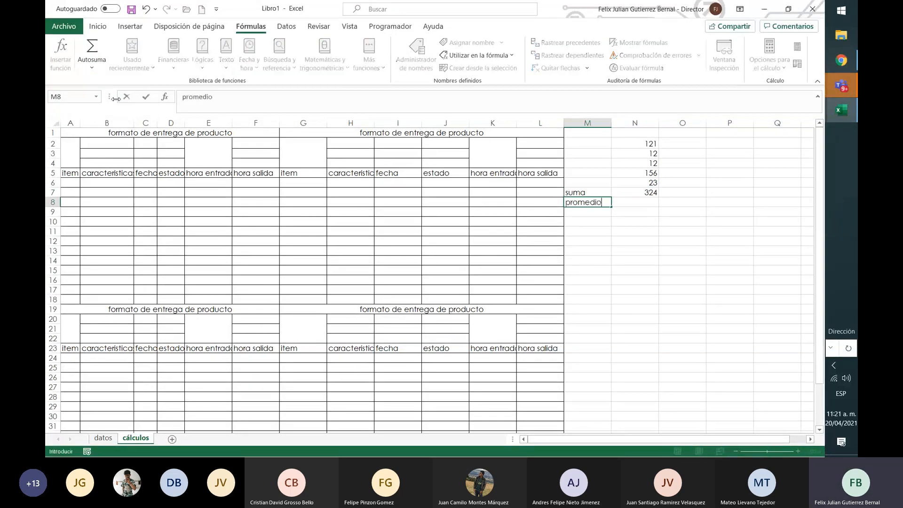
pyautogui.press('Right')
# Calculate the average of the five numbers in cell N8 with the formula =promedio(N2:N6)
pyautogui.write('=')
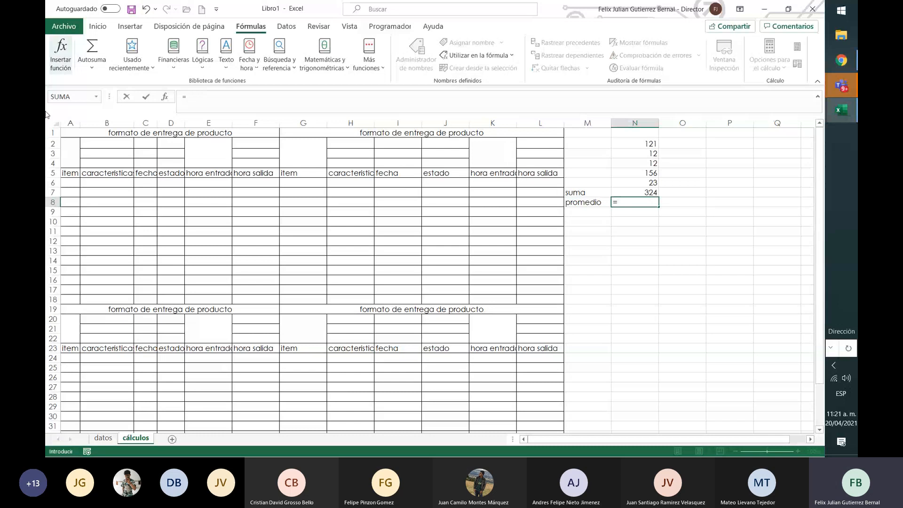
pyautogui.write('pr')
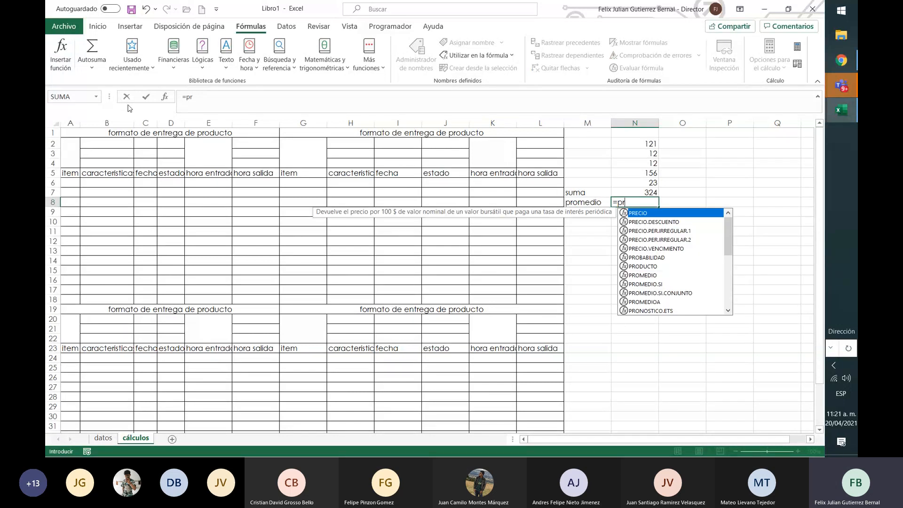
pyautogui.write('omedio')
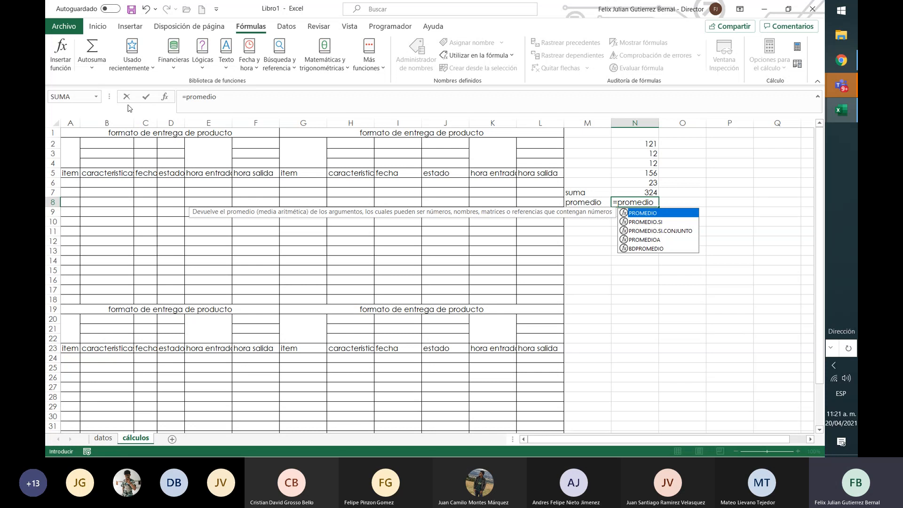
pyautogui.write('(')
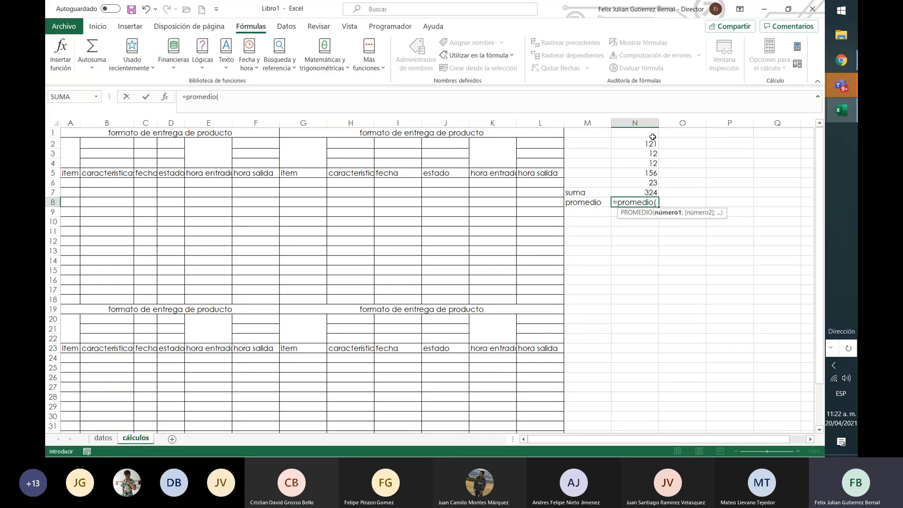
pyautogui.moveTo(653, 137); pyautogui.dragTo(648, 181)
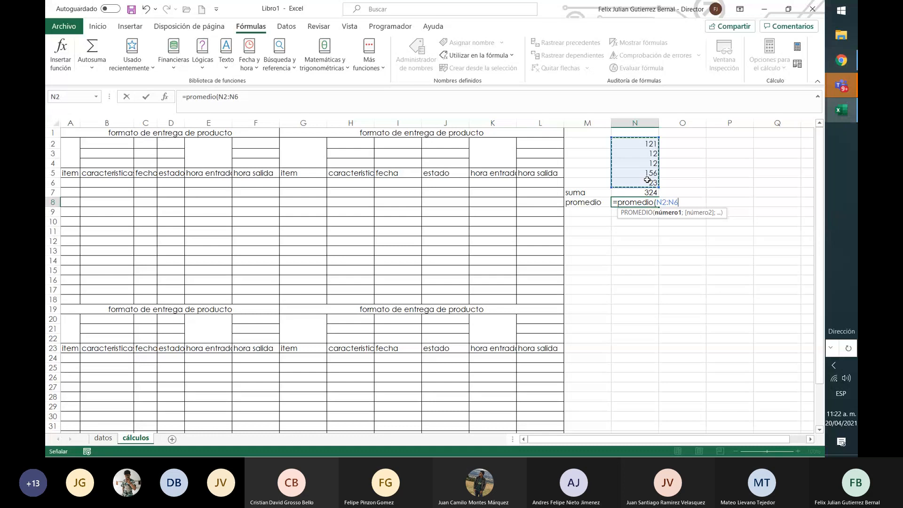
pyautogui.write(')')
pyautogui.press('Return')
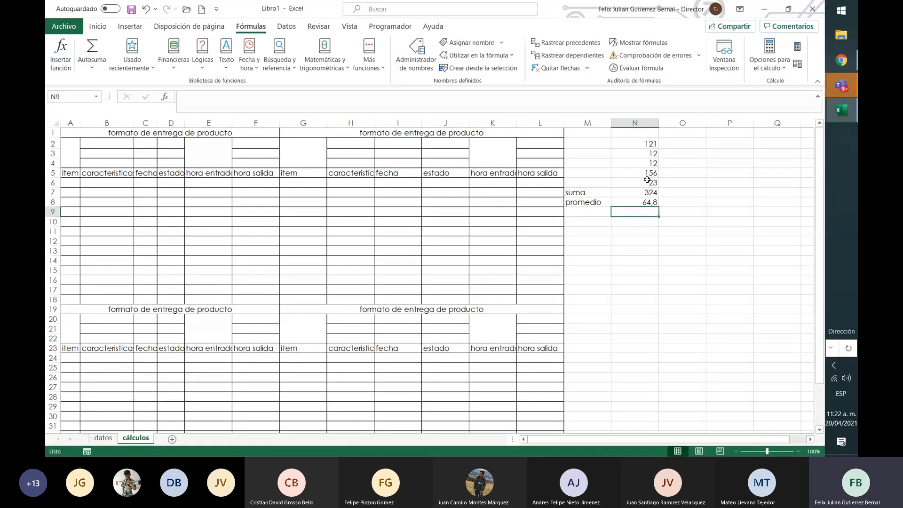
# Add the label "contar numeros" in cell M9 and autofit column M to its contents
pyautogui.press('Left')
pyautogui.click(92, 68)
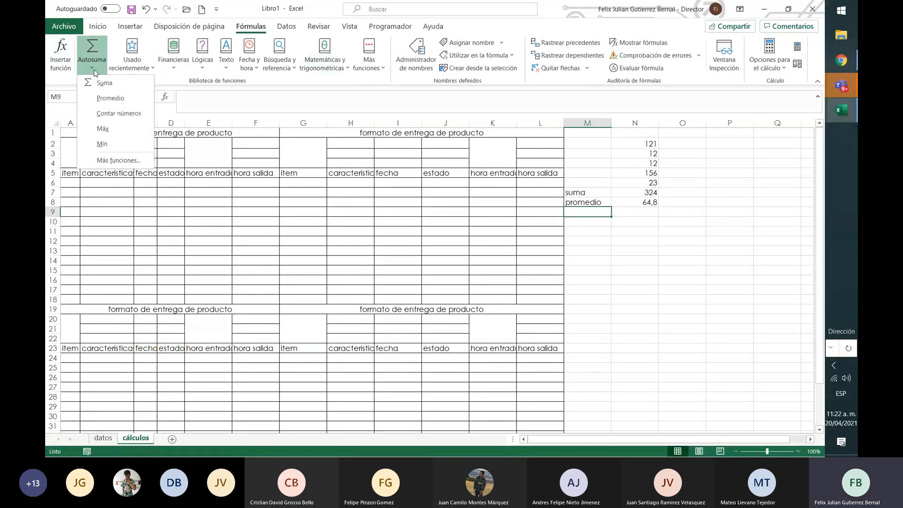
pyautogui.click(596, 212)
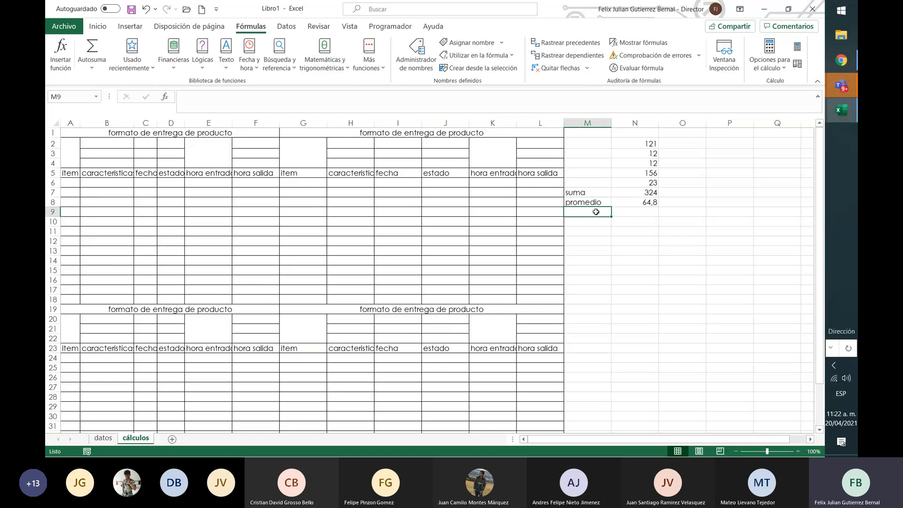
pyautogui.write('co')
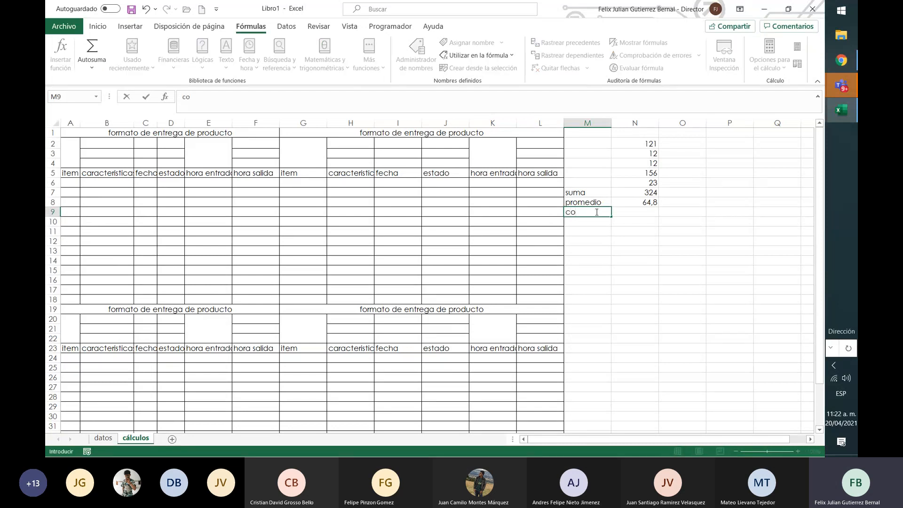
pyautogui.write('ntar numeros')
pyautogui.press('Return')
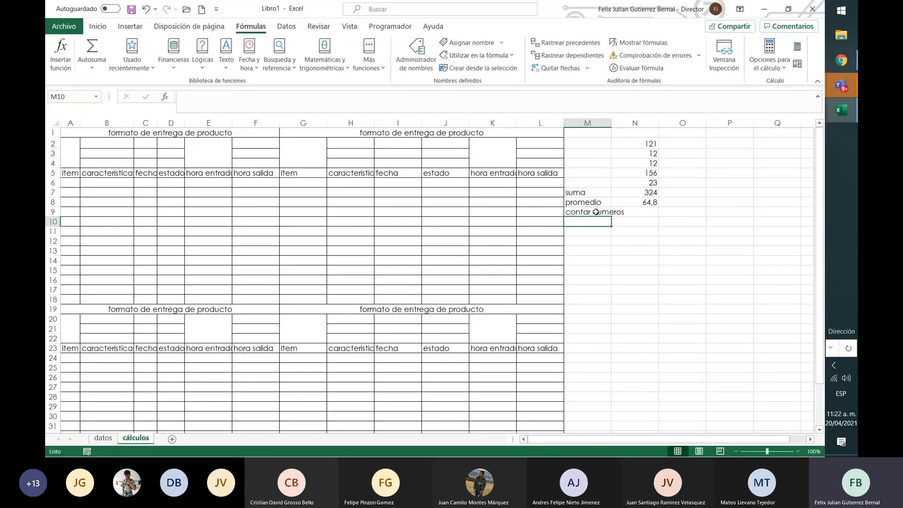
pyautogui.click(610, 128)
pyautogui.doubleClick(612, 123)
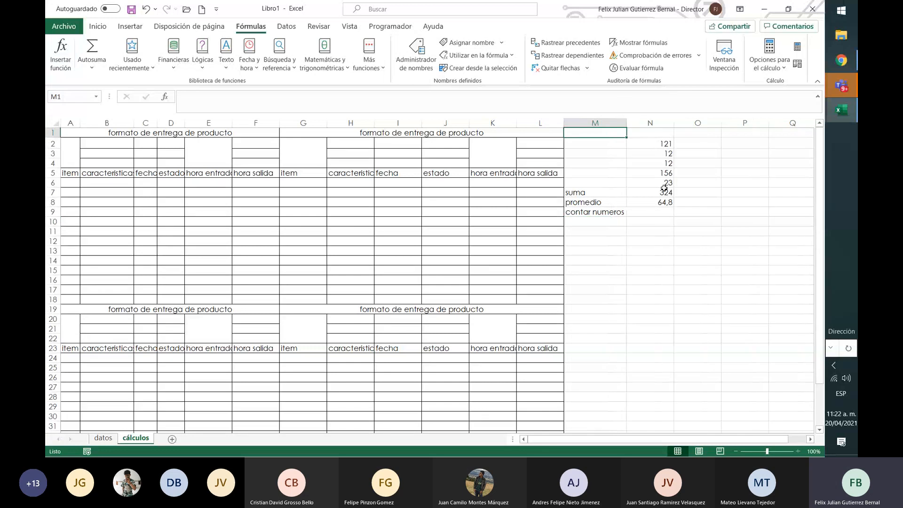
# Count the numeric cells in N2:N6 with the CONTAR function in cell N9
pyautogui.click(665, 213)
pyautogui.write('=')
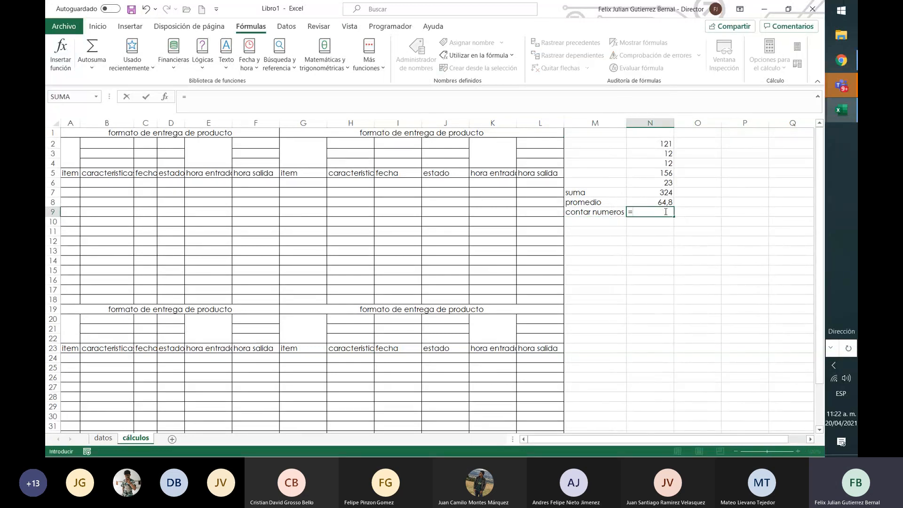
pyautogui.write('con')
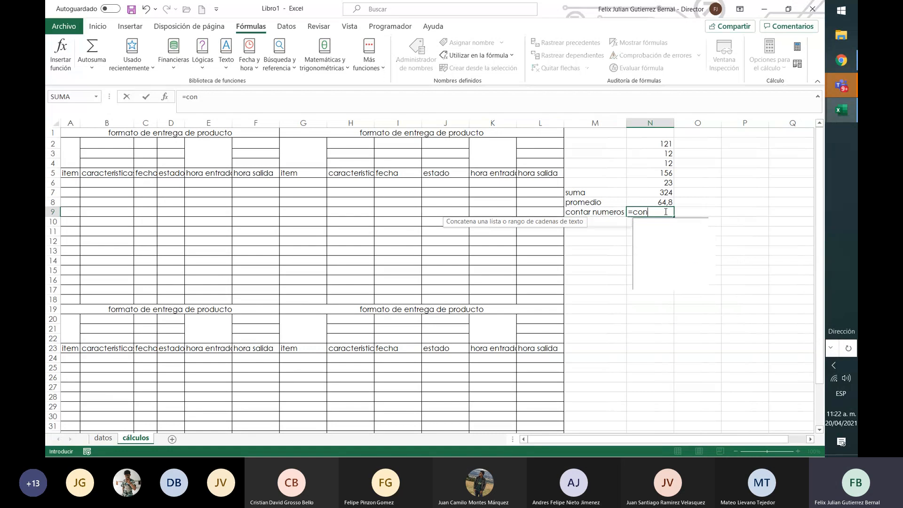
pyautogui.write('tar')
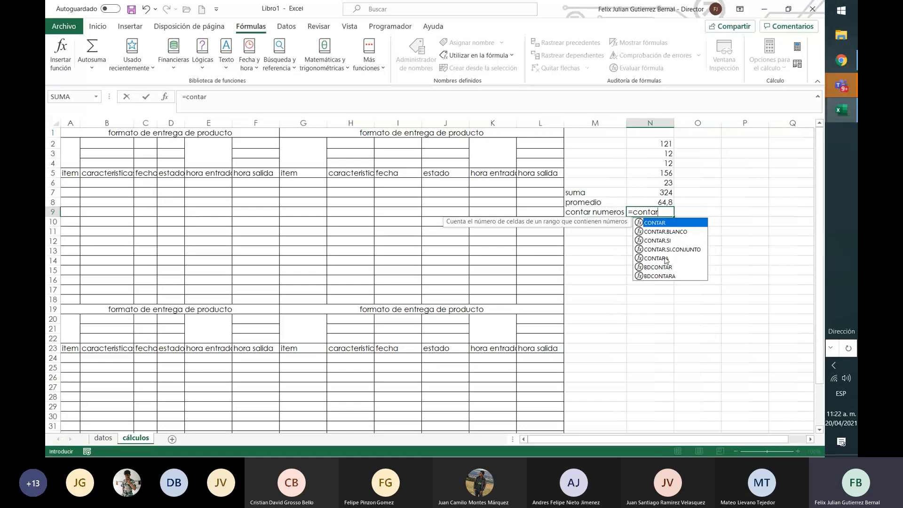
pyautogui.doubleClick(656, 224)
pyautogui.moveTo(663, 144); pyautogui.dragTo(663, 183)
pyautogui.press('Return')
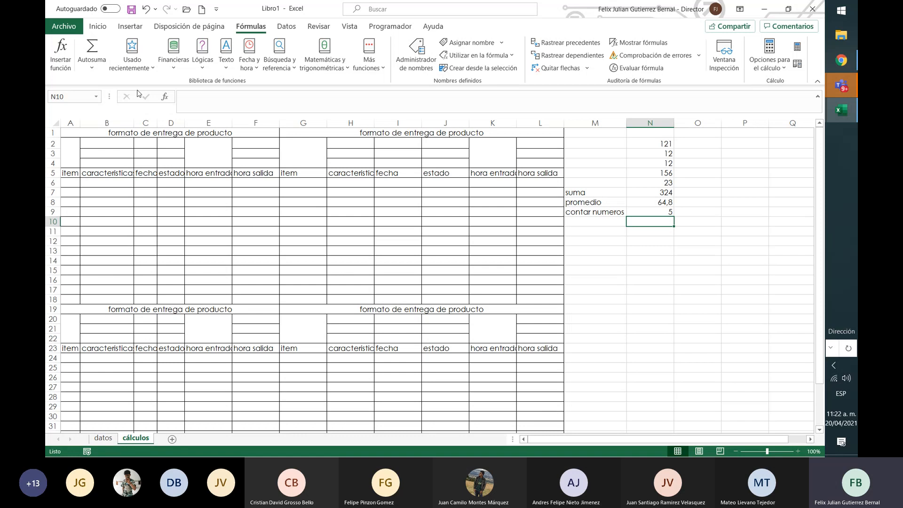
# Add the label "max" in cell M10 and the label "min" in cell M11
pyautogui.click(92, 67)
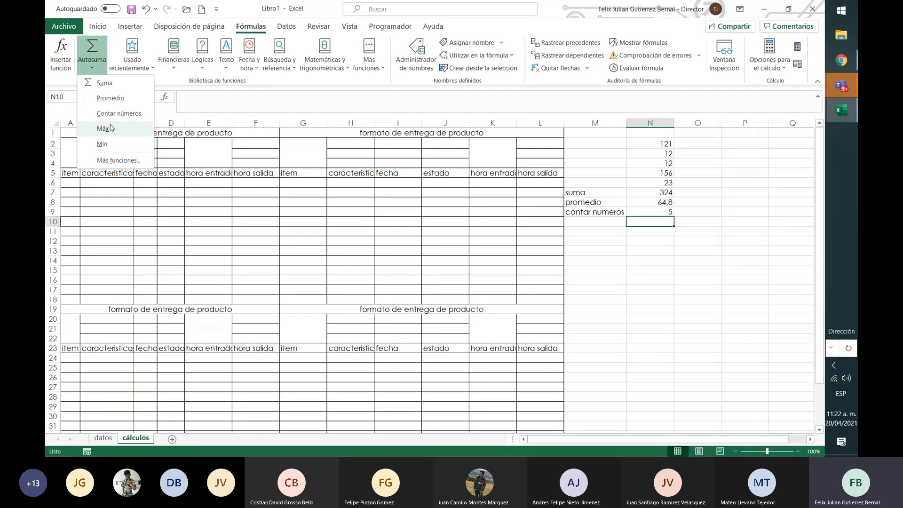
pyautogui.click(606, 223)
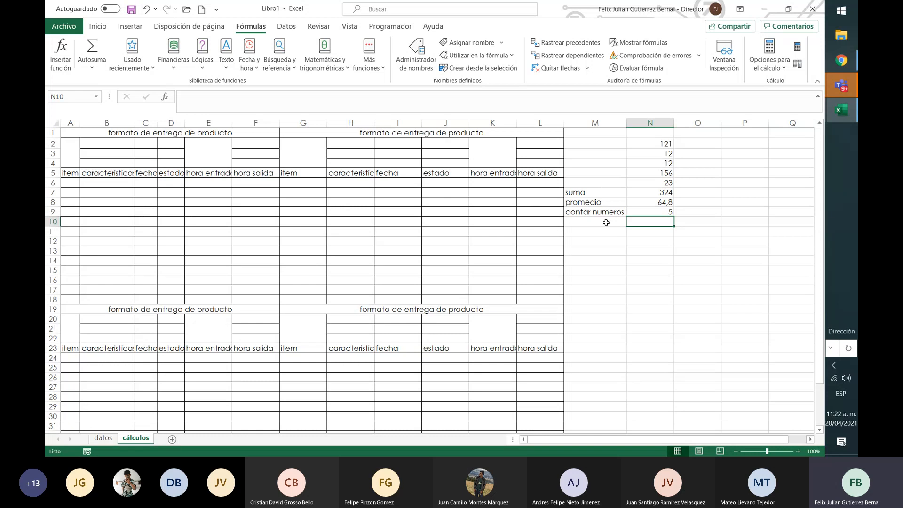
pyautogui.click(607, 222)
pyautogui.write('mas')
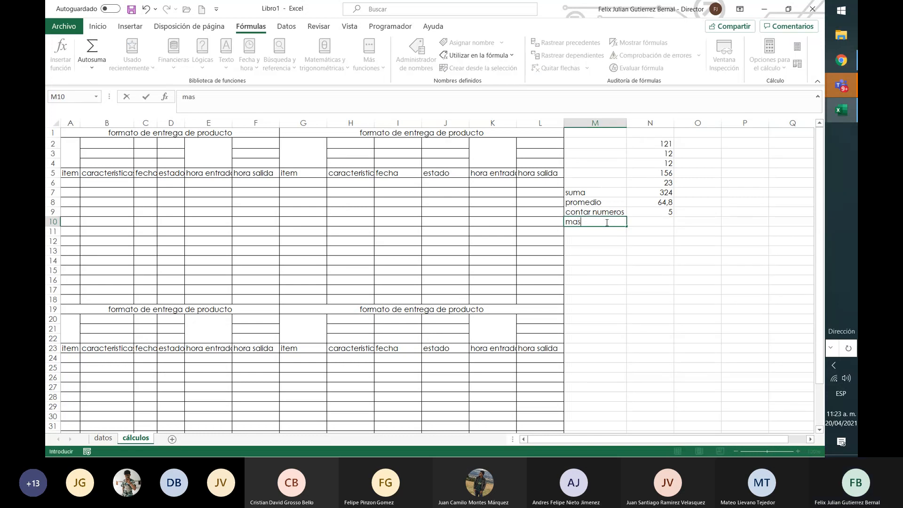
pyautogui.press('BackSpace')
pyautogui.write('x')
pyautogui.press('Return')
pyautogui.write('min')
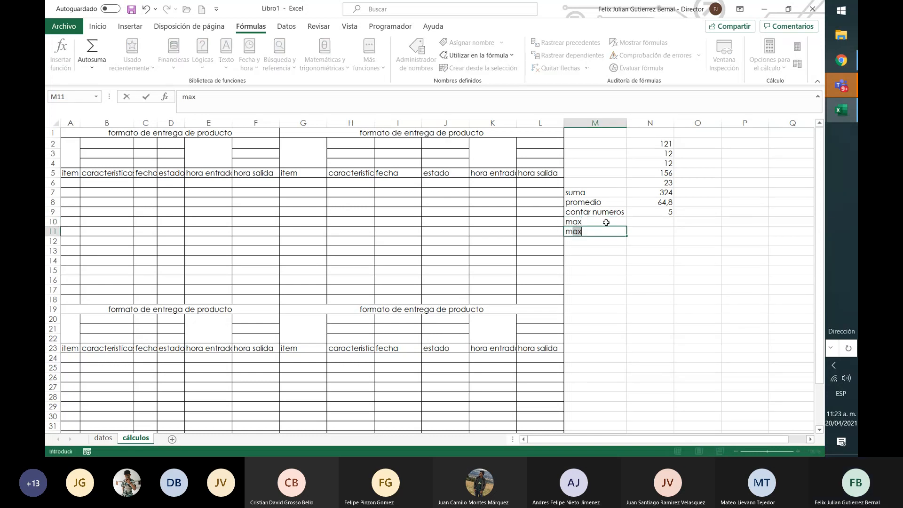
# Find the largest of the five numbers in cell N10 with the formula =MAX(N2:N6)
pyautogui.click(607, 223)
pyautogui.press('Right')
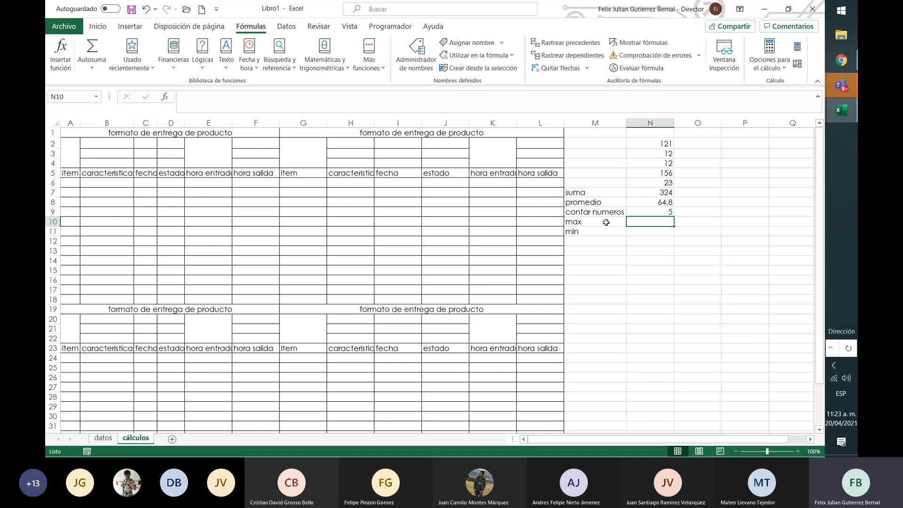
pyautogui.write('=maxi')
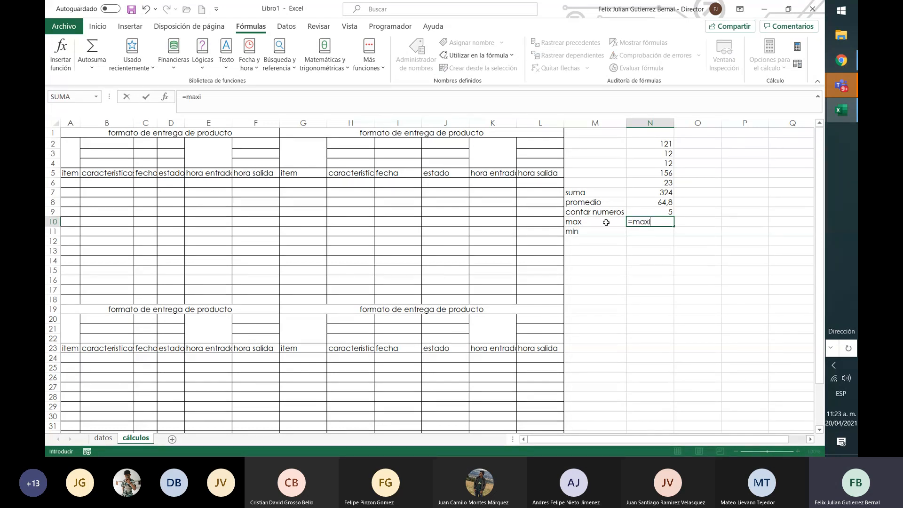
pyautogui.press('BackSpace')
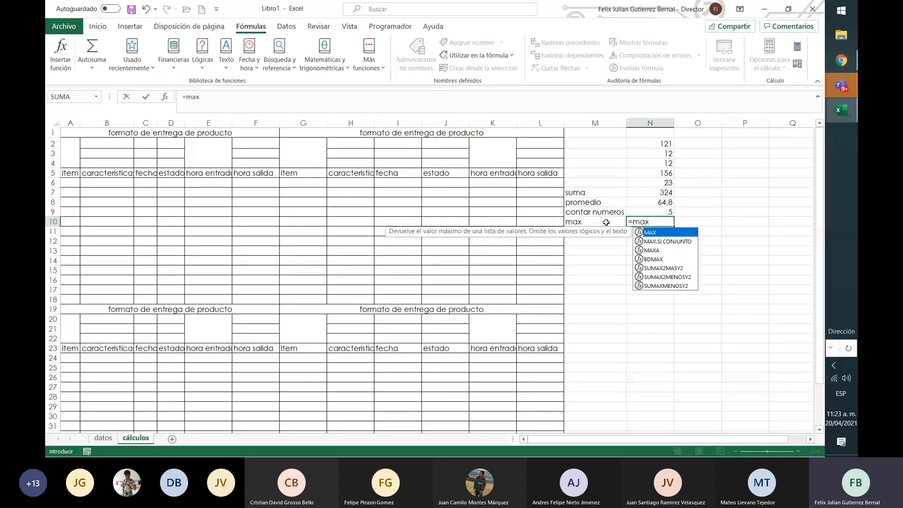
pyautogui.doubleClick(679, 233)
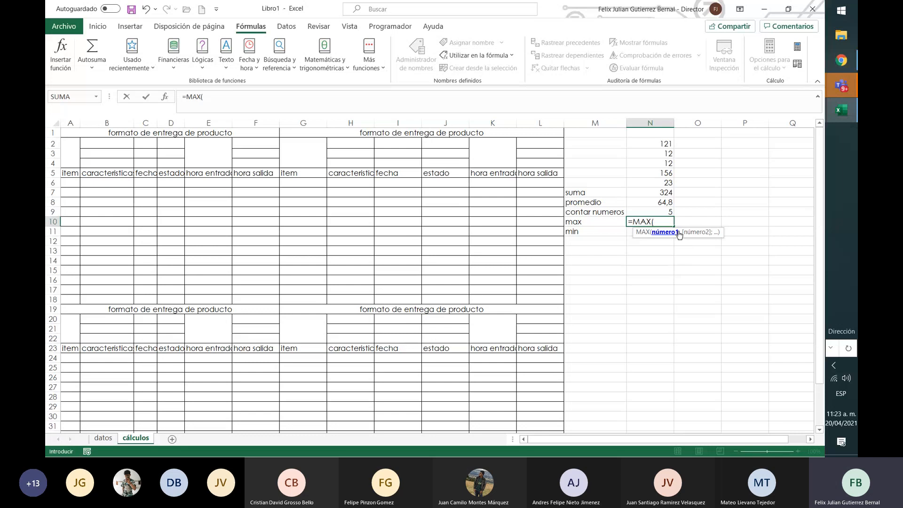
pyautogui.moveTo(664, 144); pyautogui.dragTo(667, 178)
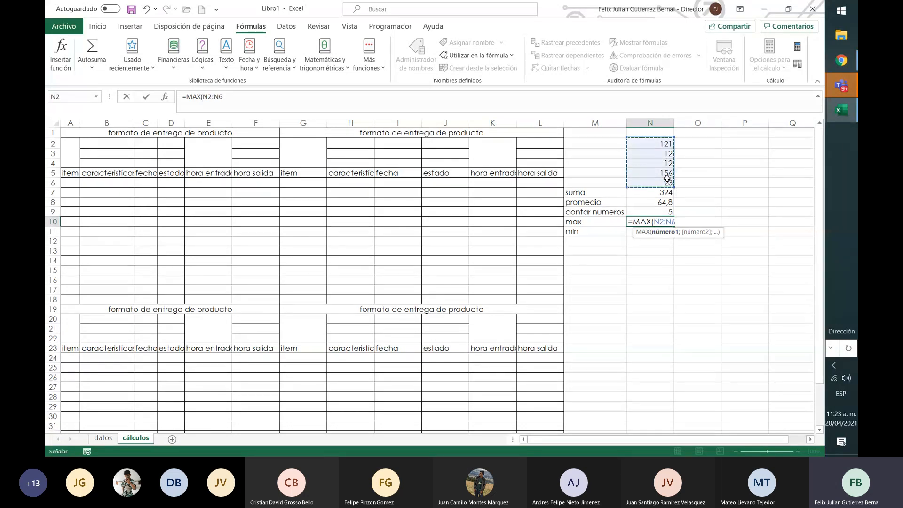
pyautogui.write(')')
pyautogui.press('Return')
# Find the smallest of the five numbers in cell N11 with the formula =min(N2:N6)
pyautogui.write('=')
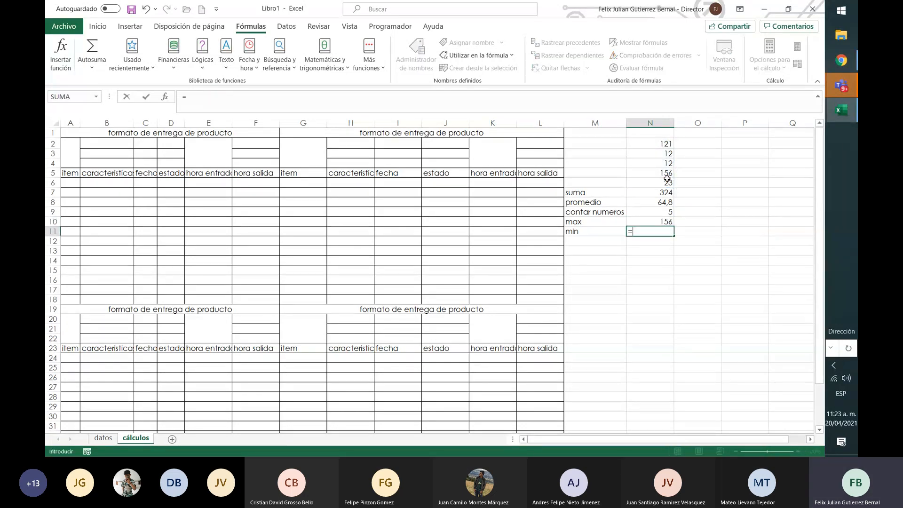
pyautogui.write('min(')
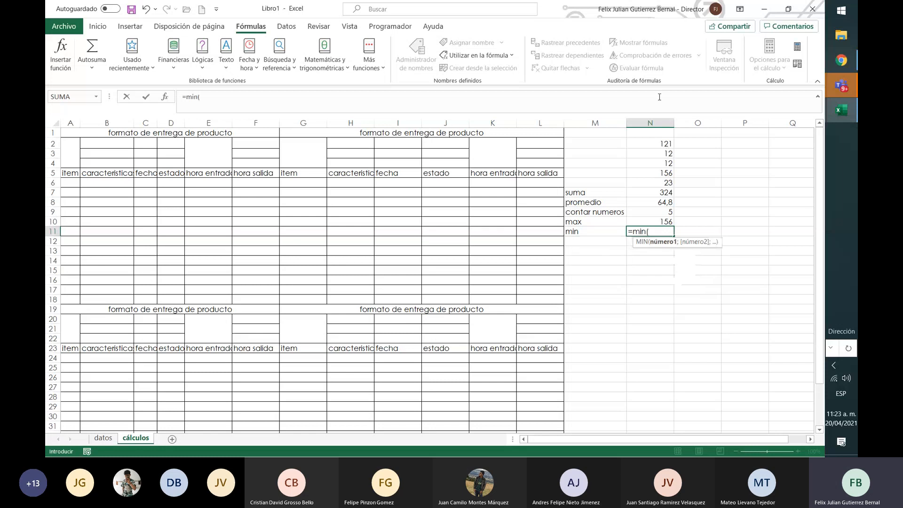
pyautogui.moveTo(664, 144); pyautogui.dragTo(663, 182)
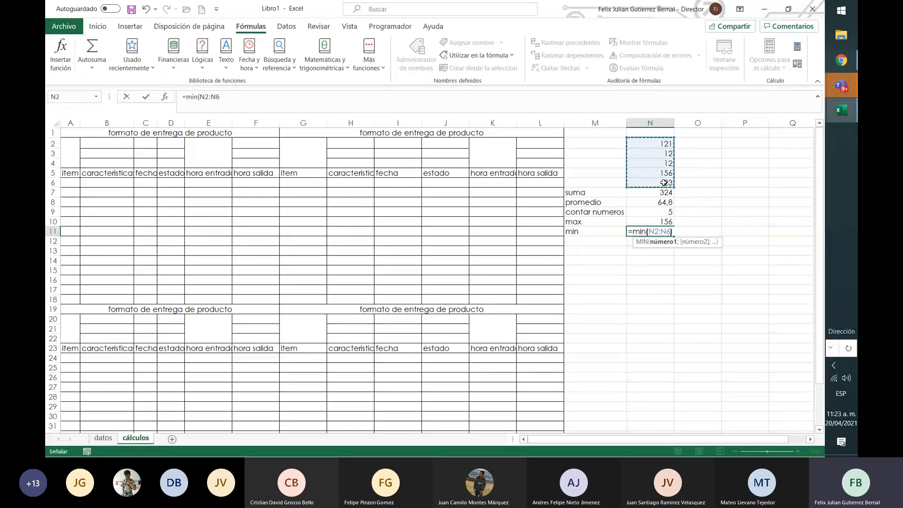
pyautogui.write(')')
pyautogui.press('Return')
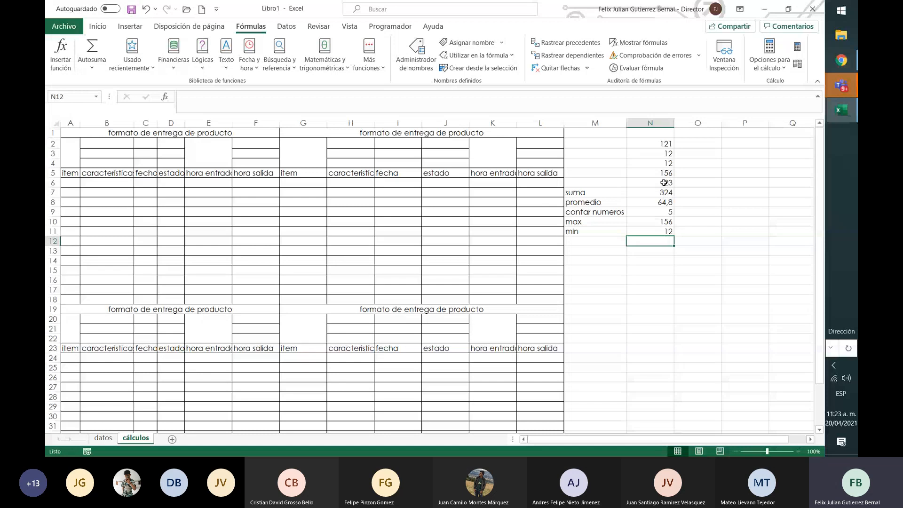
# Make the labels and results in M7:N11 bold
pyautogui.press('Up')
pyautogui.press('Up')
pyautogui.press('Up')
pyautogui.press('Up')
pyautogui.press('Left')
pyautogui.press('Left')
pyautogui.press('Right')
pyautogui.press('Up')
pyautogui.hotkey('shift', 'Right')
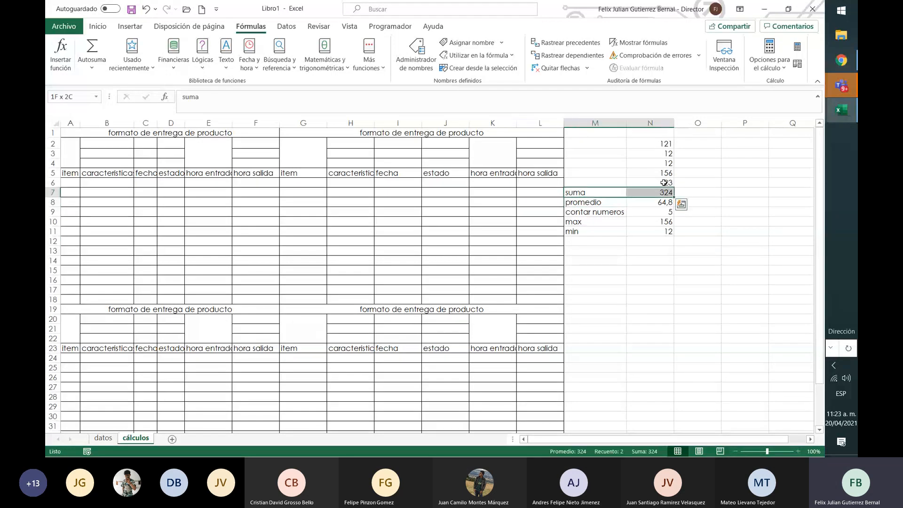
pyautogui.hotkey('shift', 'Down')
pyautogui.hotkey('shift', 'Down')
pyautogui.hotkey('shift', 'Down')
pyautogui.hotkey('shift', 'Down')
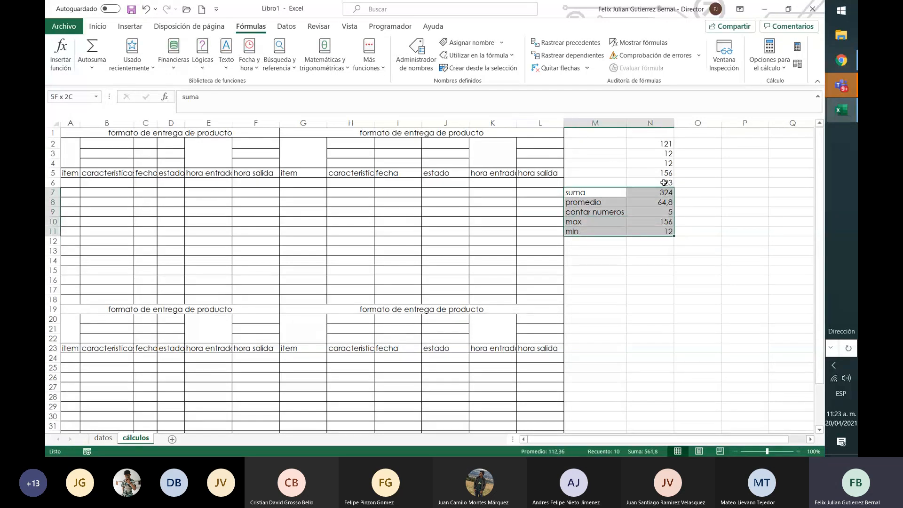
pyautogui.hotkey('ctrl', 'n')
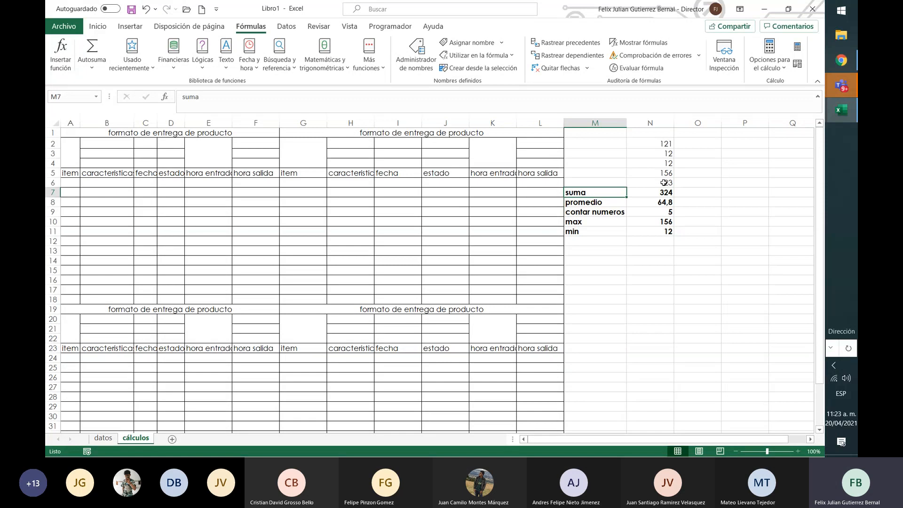
# Examine the function name and the range argument in the SUMA formula of cell N7
pyautogui.press('Right')
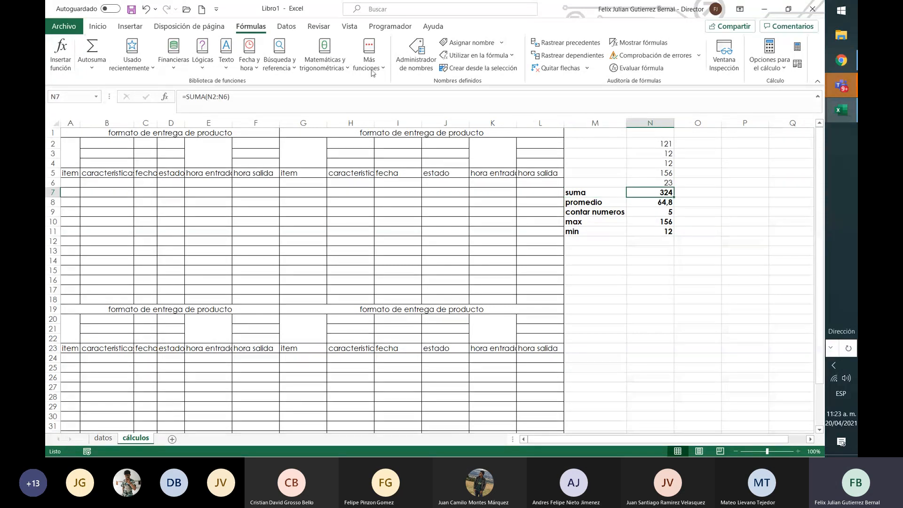
pyautogui.click(185, 97)
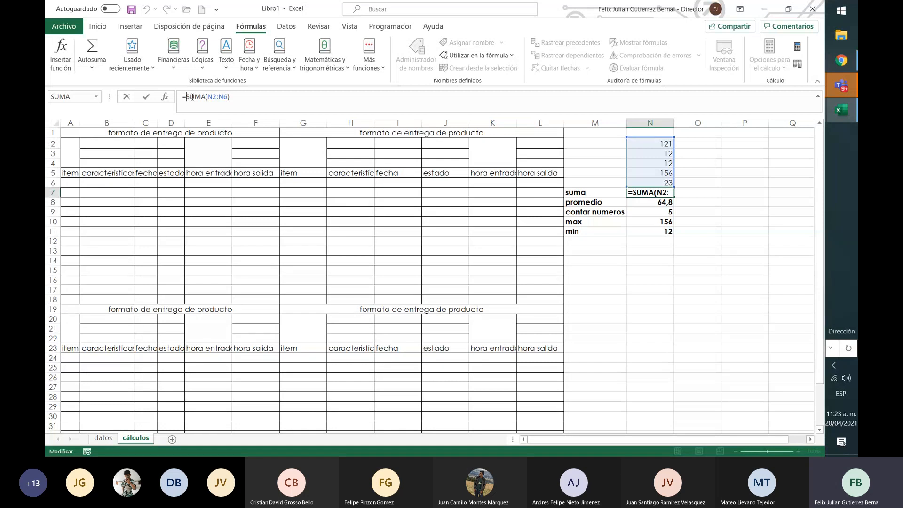
pyautogui.moveTo(192, 97); pyautogui.dragTo(207, 97)
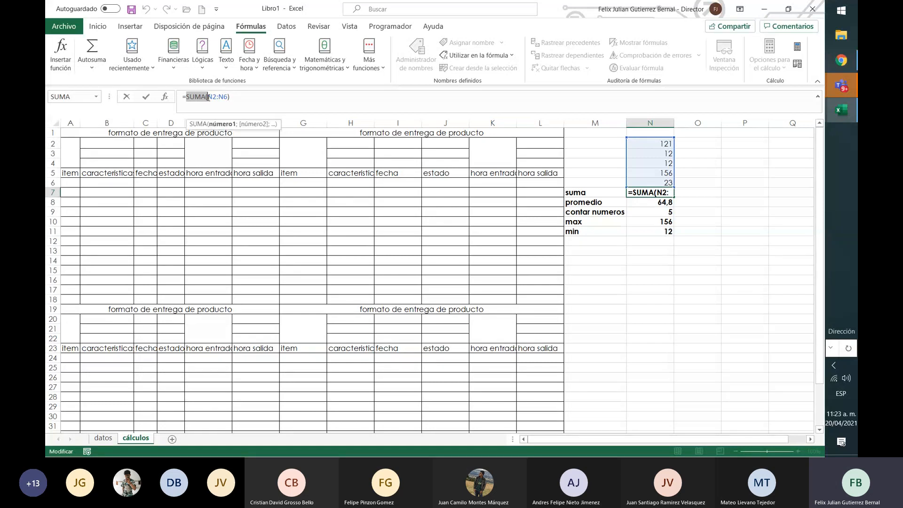
pyautogui.click(208, 97)
pyautogui.doubleClick(209, 97)
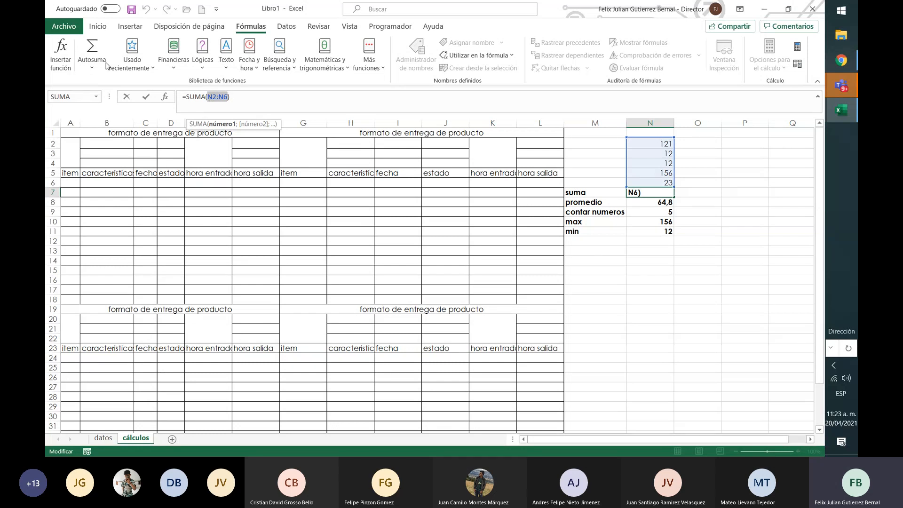
# View the function arguments of the SUMA formula in cell N7 and close them without changes
pyautogui.click(92, 67)
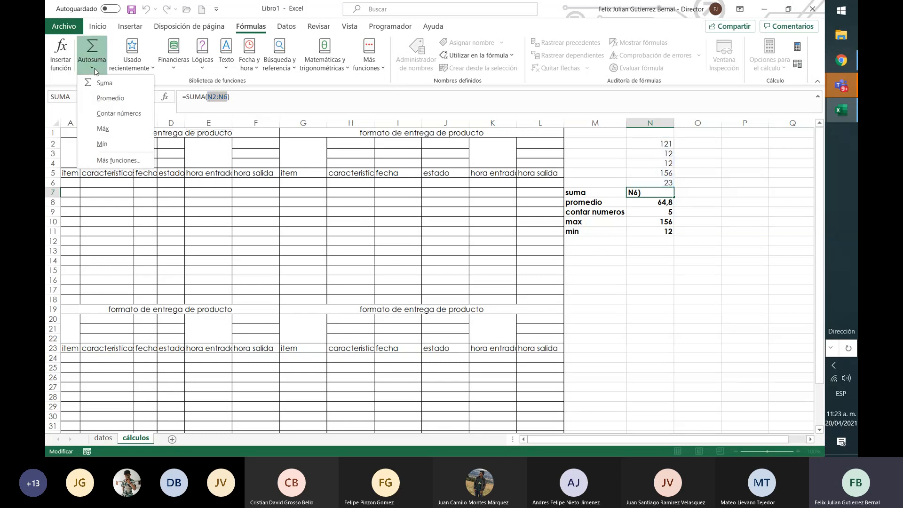
pyautogui.click(125, 160)
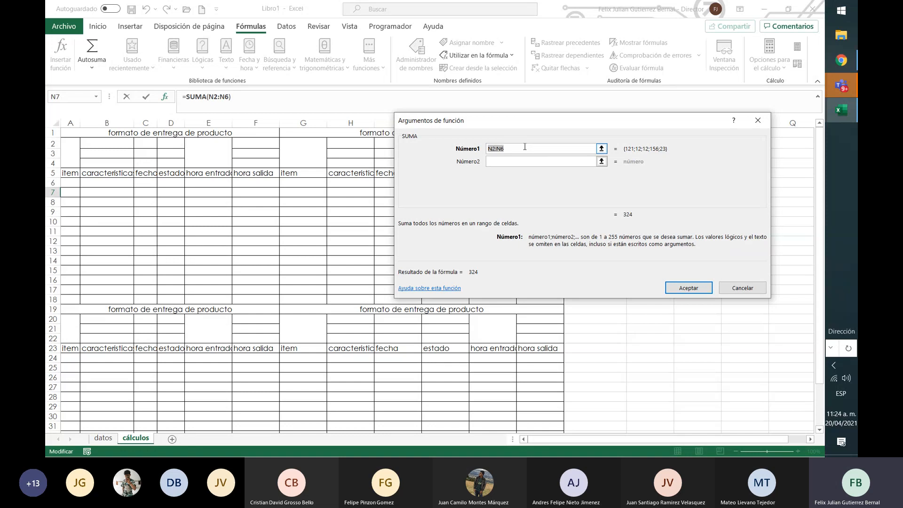
pyautogui.click(751, 288)
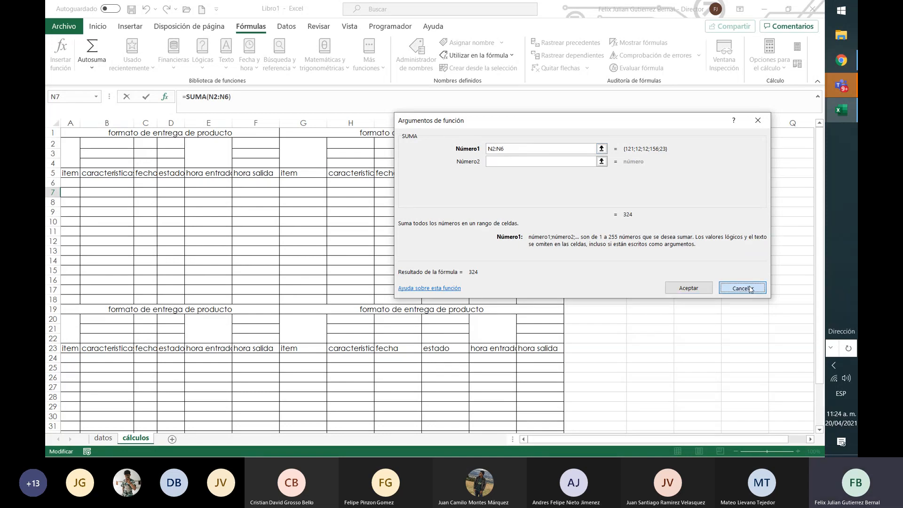
# Insert the DEC.A.BIN function from the Ingeniería category into empty cell N12, keeping the dialog clear of the numbers in column N
pyautogui.click(637, 244)
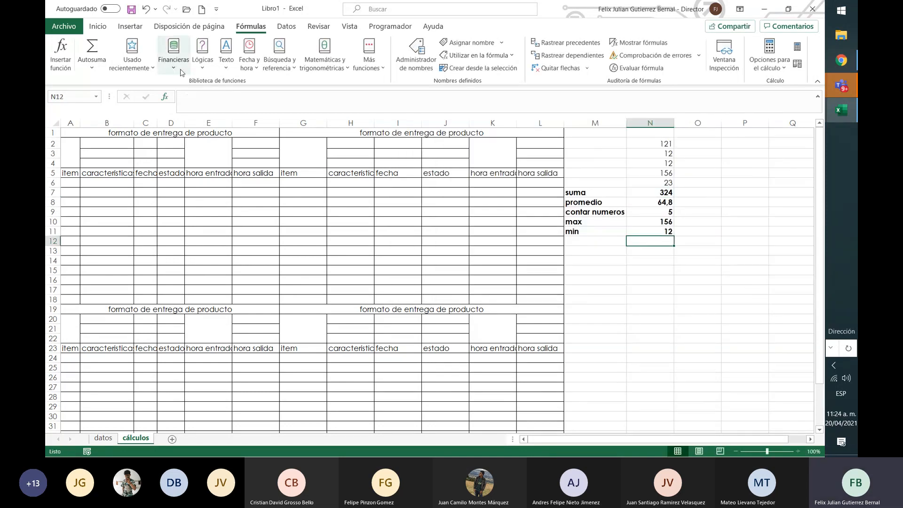
pyautogui.click(92, 66)
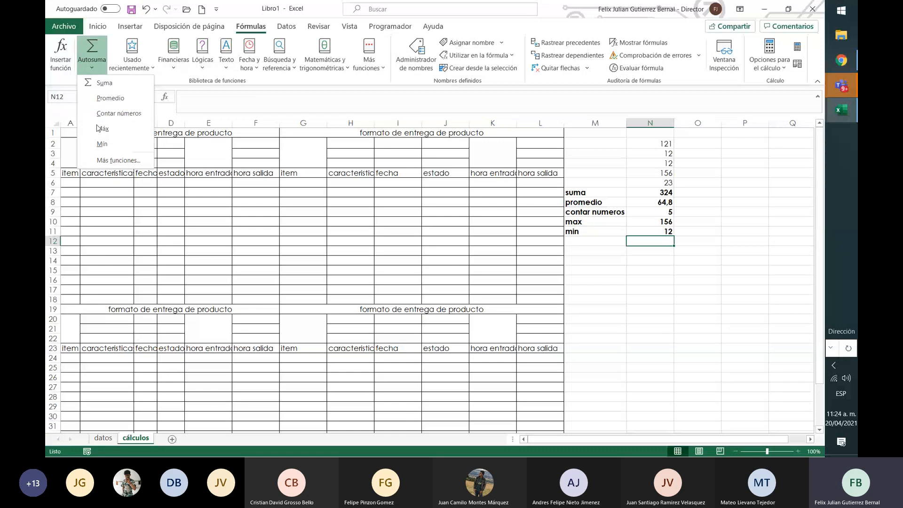
pyautogui.click(116, 161)
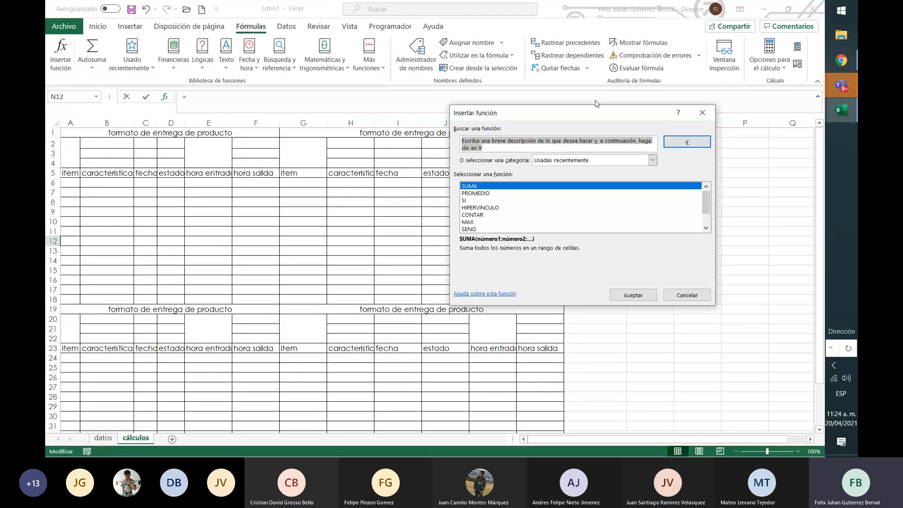
pyautogui.moveTo(597, 113); pyautogui.dragTo(395, 99)
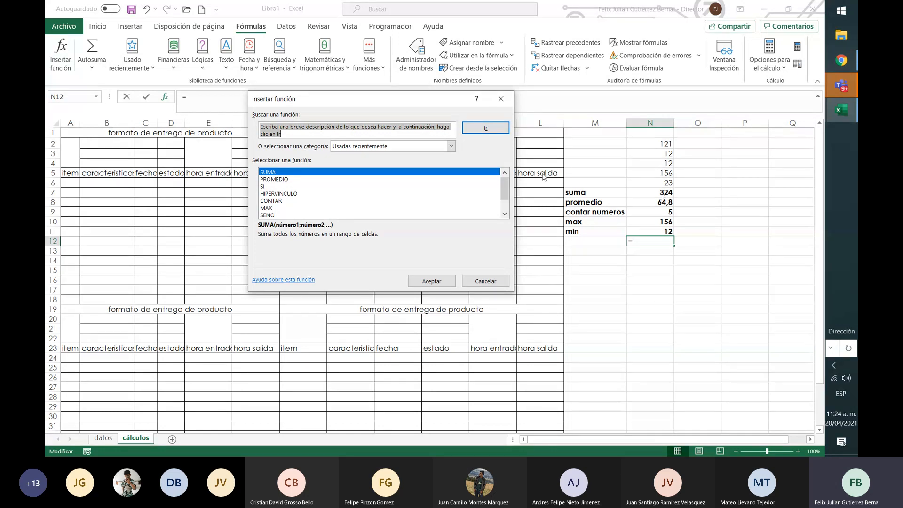
pyautogui.click(450, 146)
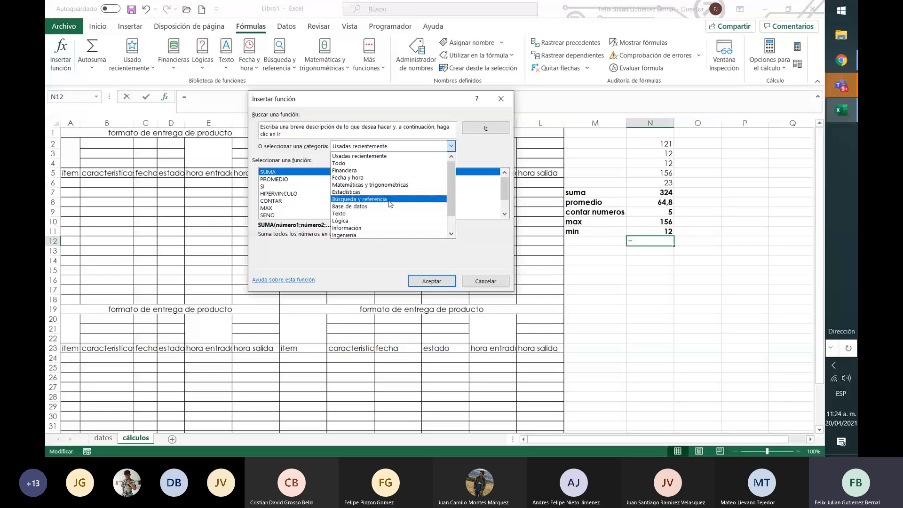
pyautogui.click(357, 234)
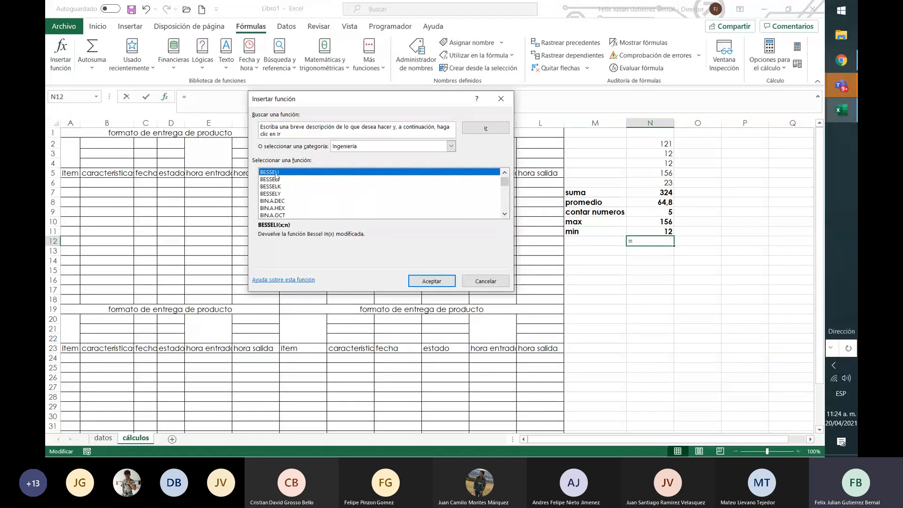
pyautogui.click(505, 204)
pyautogui.click(504, 206)
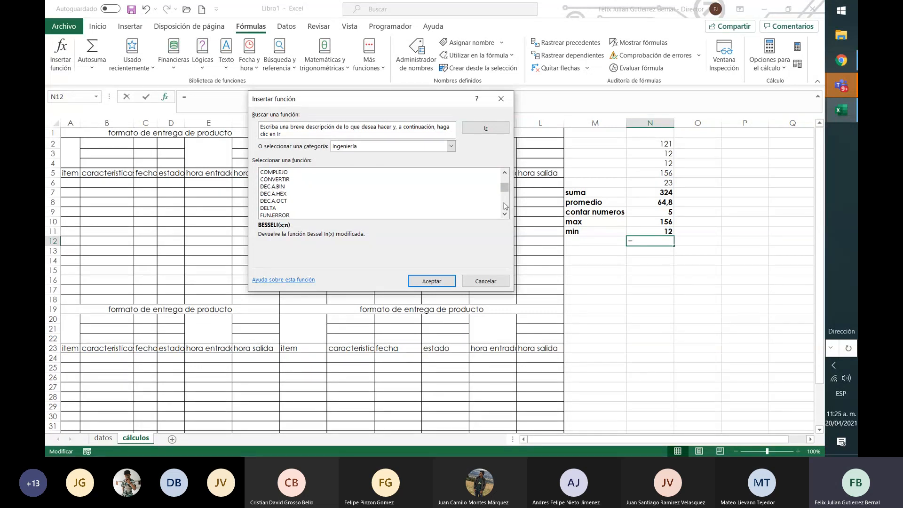
pyautogui.click(273, 188)
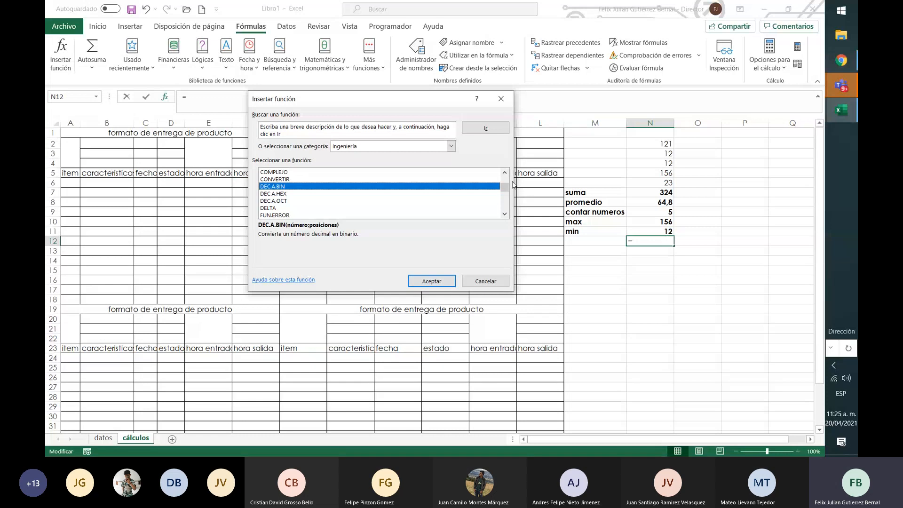
pyautogui.scroll(-2, 506, 192)
pyautogui.moveTo(506, 192)
pyautogui.mouseDown()
pyautogui.moveTo(506, 199)
pyautogui.moveTo(506, 188)
pyautogui.mouseUp()
pyautogui.click(436, 281)
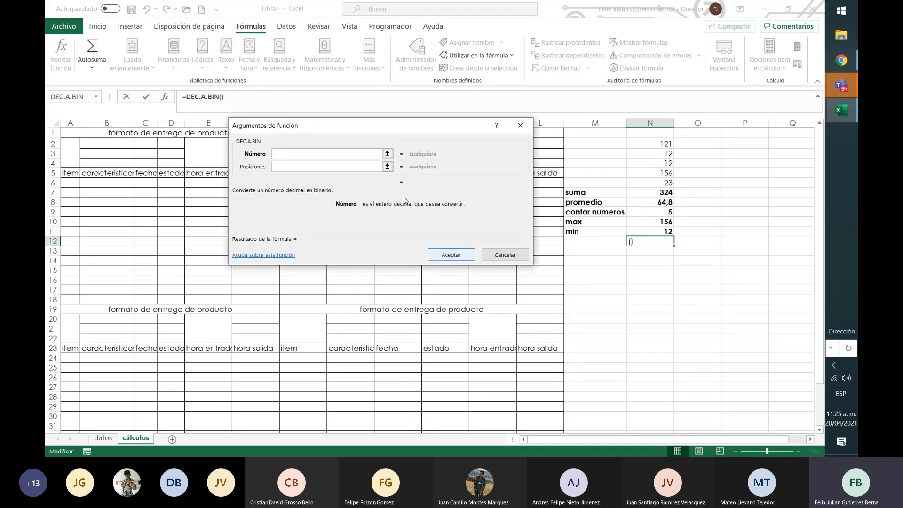
# Convert the sum in cell N7 to binary with 10 positions, completing the formula =DEC.A.BIN(N7;10) in cell N12
pyautogui.click(387, 154)
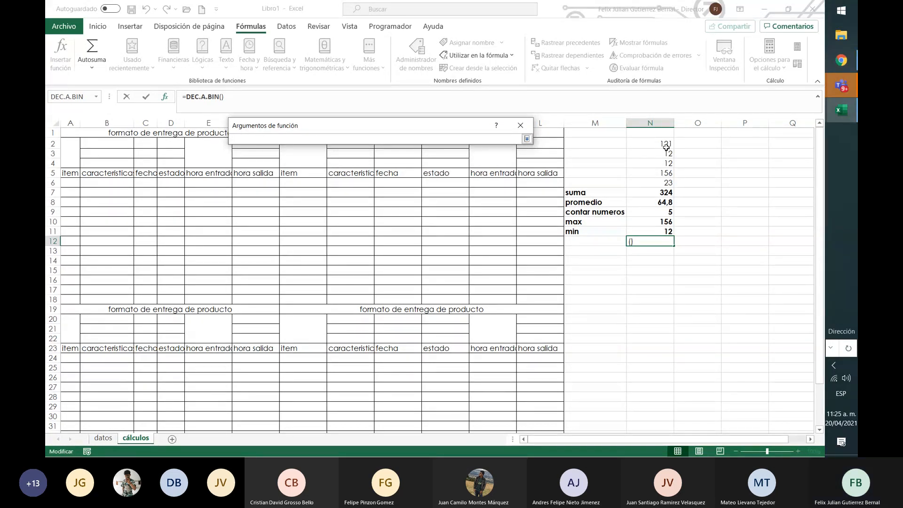
pyautogui.click(658, 193)
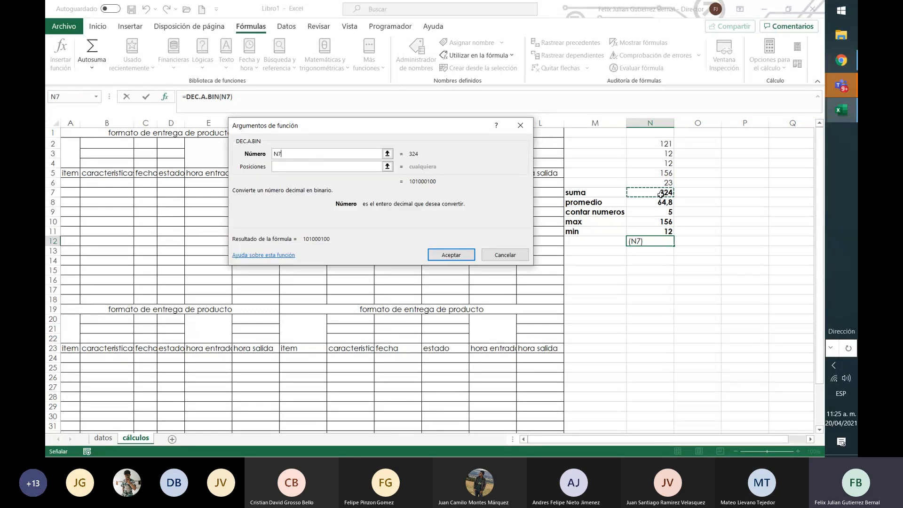
pyautogui.click(387, 168)
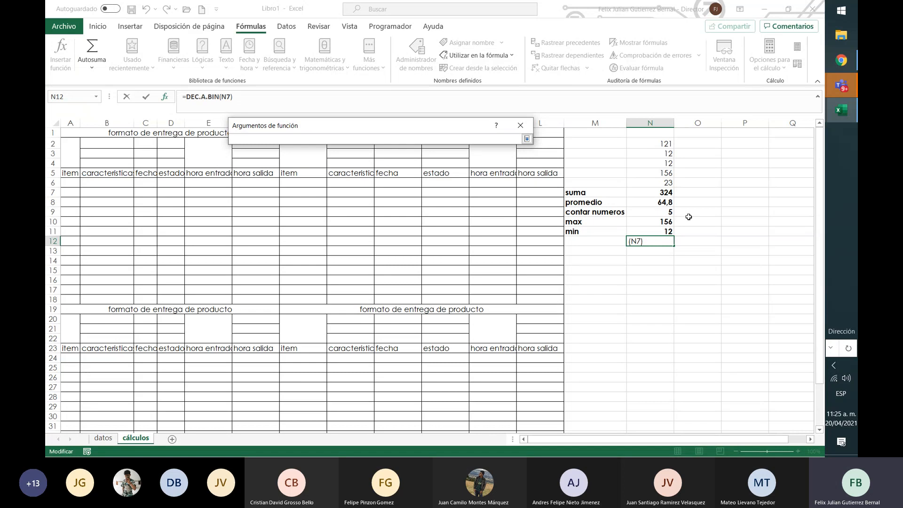
pyautogui.write('10')
pyautogui.press('Return')
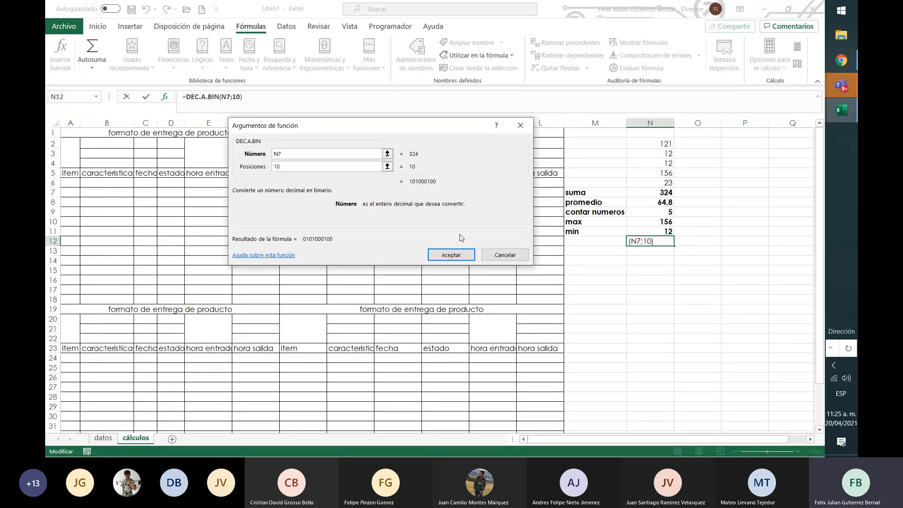
pyautogui.click(460, 254)
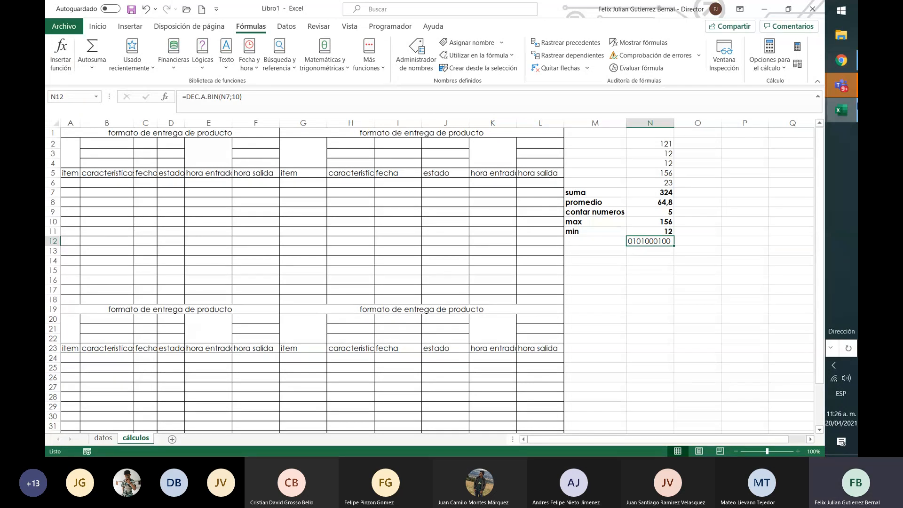
# Switch to the Microsoft Teams meeting window and stop sharing the screen
pyautogui.click(845, 87)
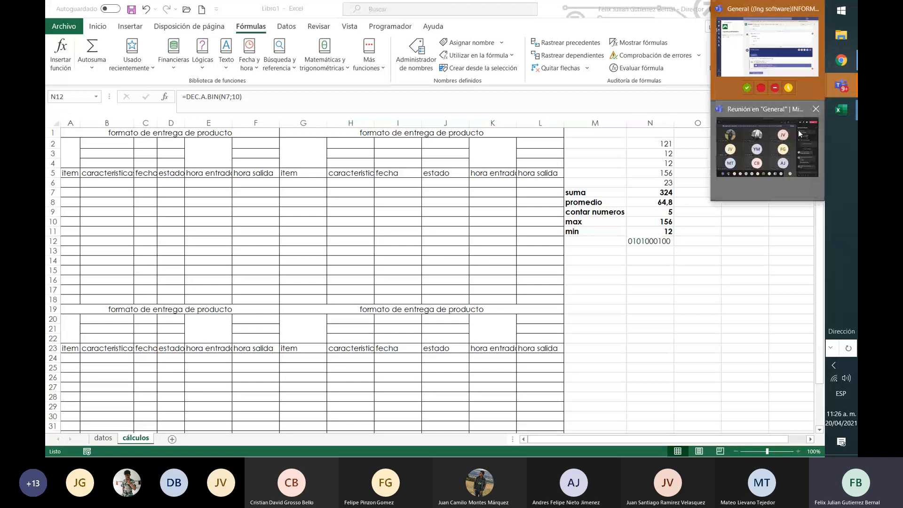
pyautogui.click(798, 130)
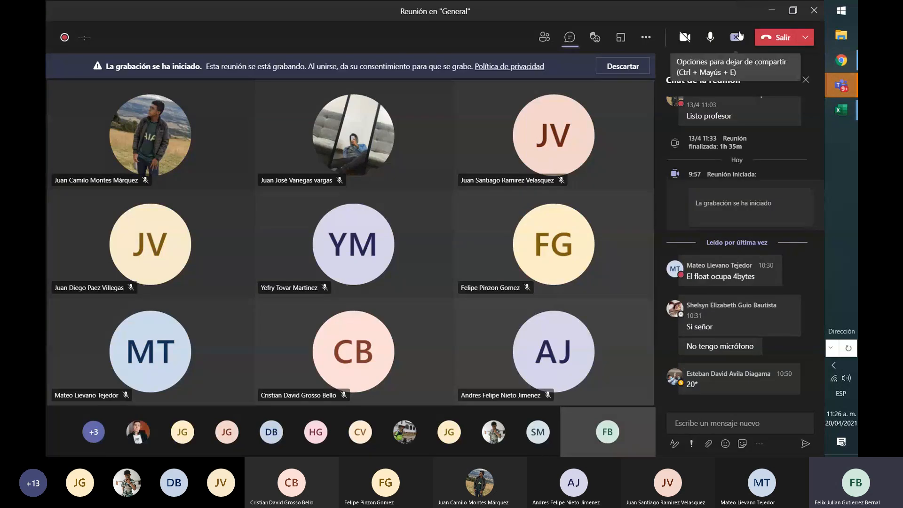
pyautogui.click(738, 36)
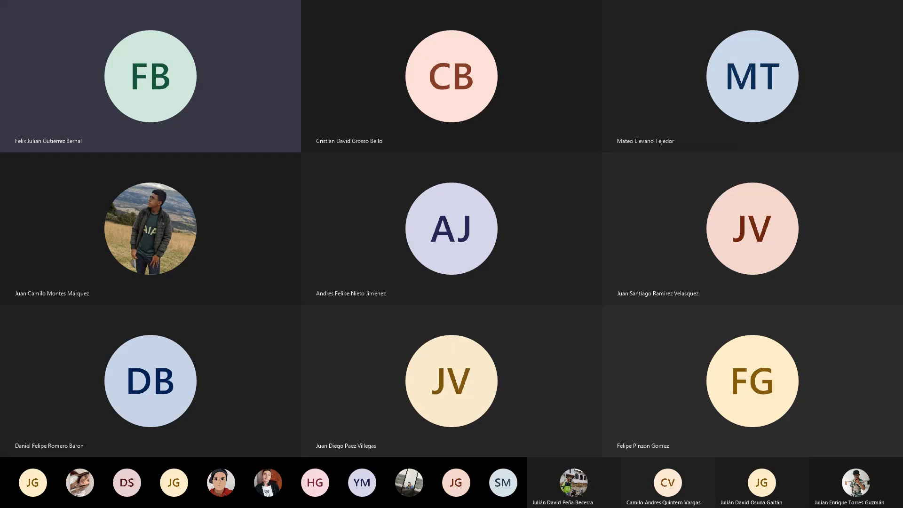